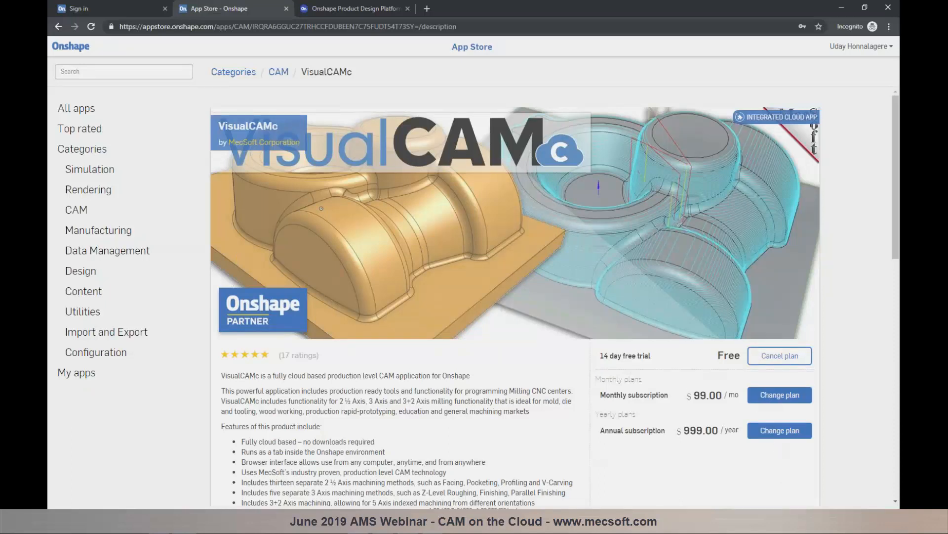
# Sign in to Onshape with the account's e-mail and password
pyautogui.click(114, 11)
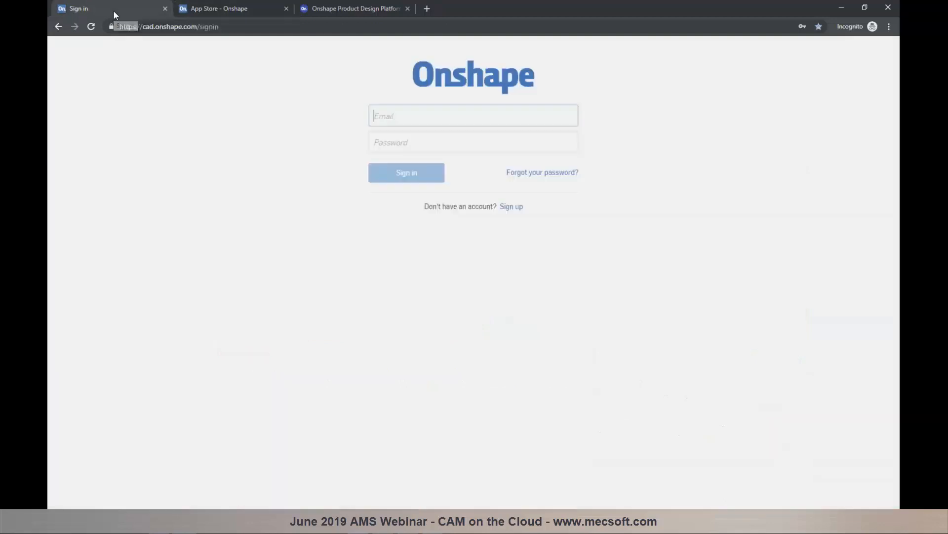
pyautogui.click(404, 123)
pyautogui.click(405, 139)
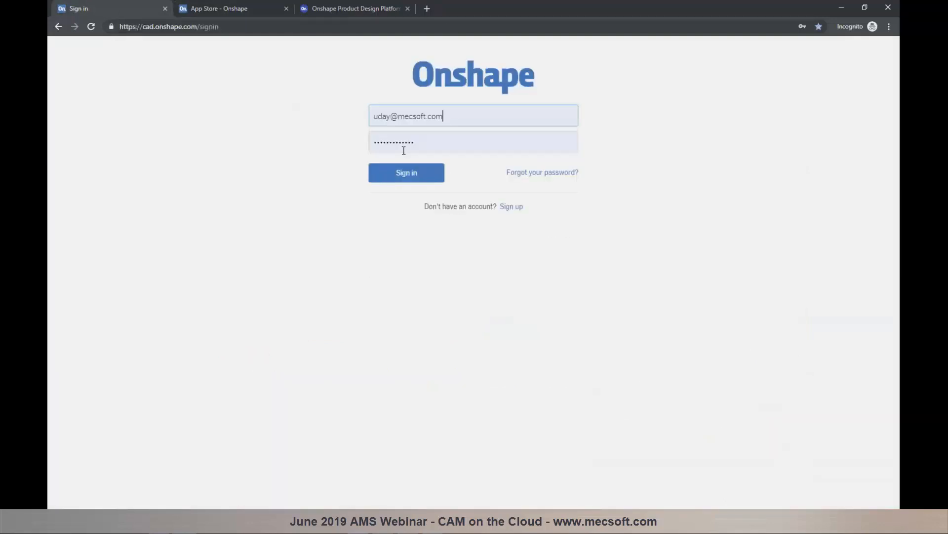
pyautogui.press('Return')
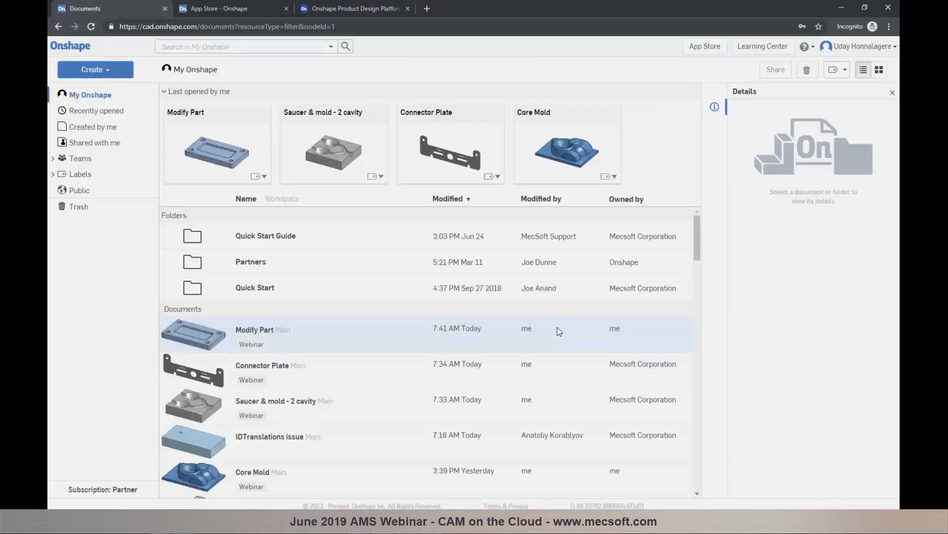
# List only the documents that carry the Webinar label
pyautogui.click(52, 176)
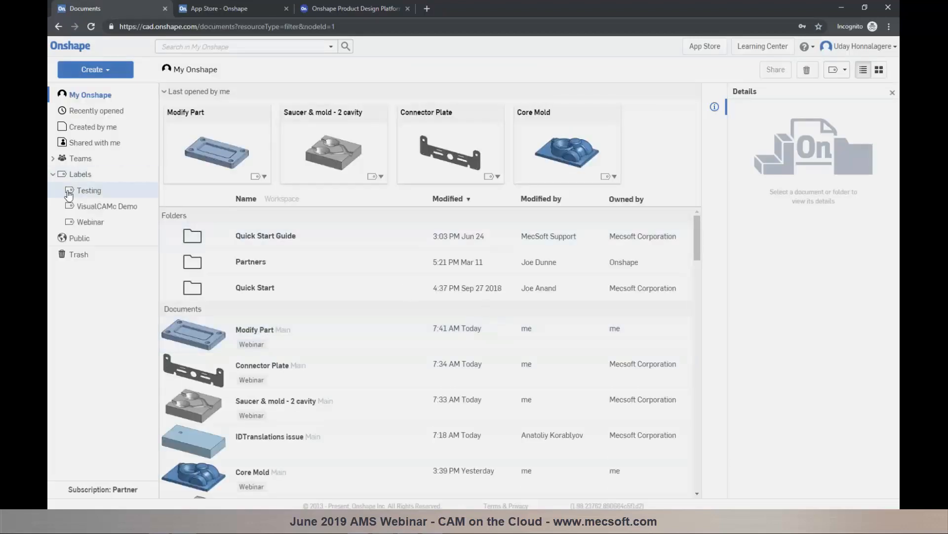
pyautogui.click(89, 222)
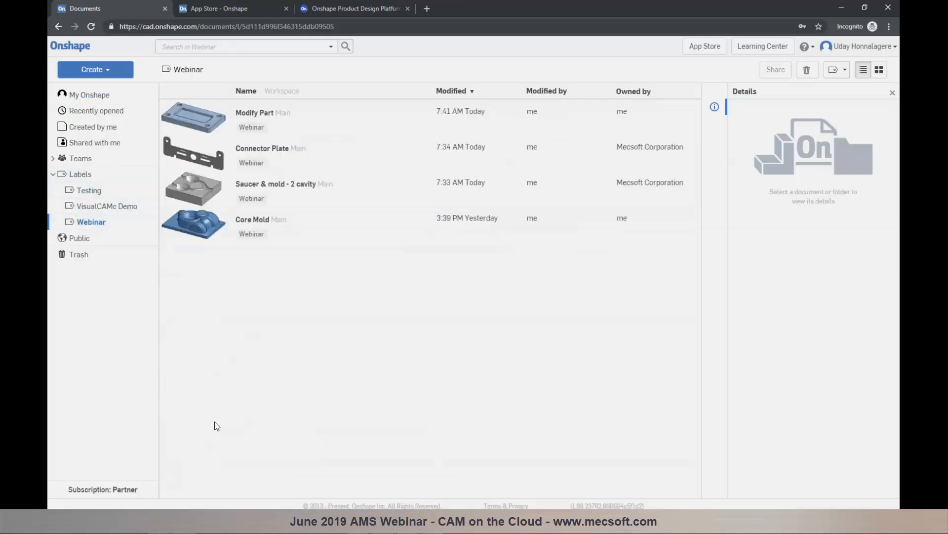
# Create a new document with the default name Untitled document and look at the element types that can be added to it
pyautogui.click(106, 72)
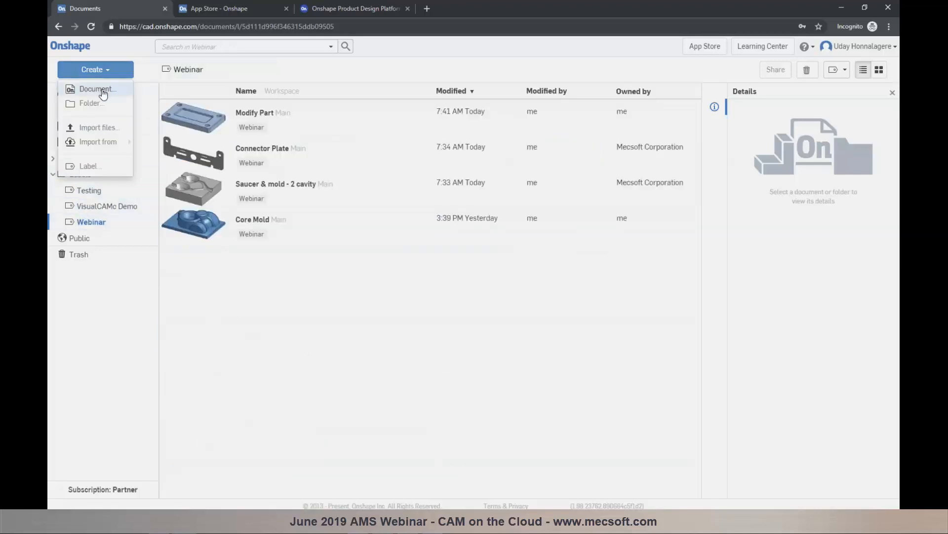
pyautogui.click(97, 89)
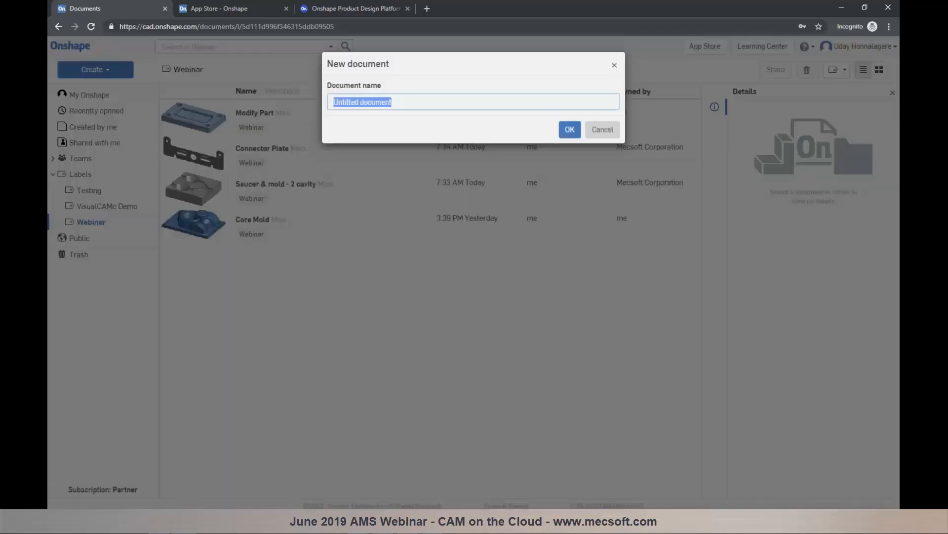
pyautogui.click(568, 129)
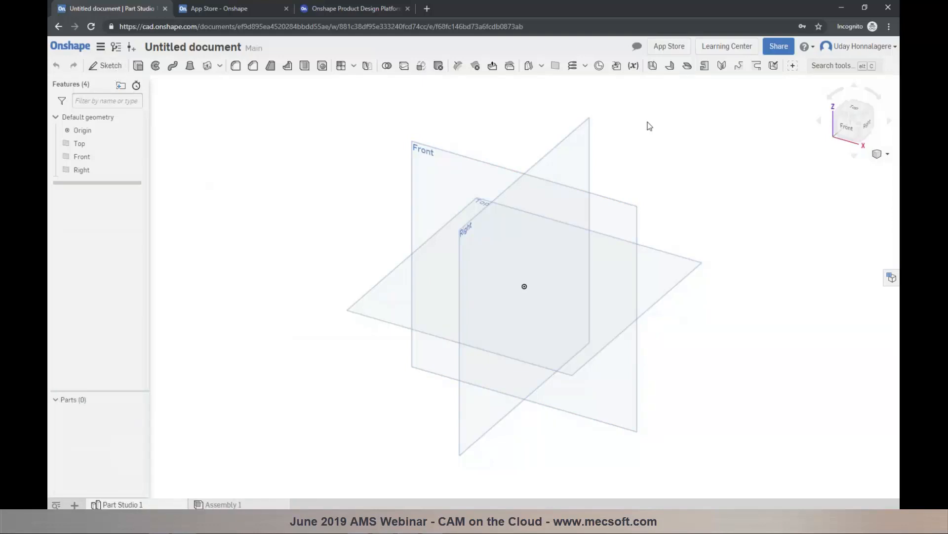
pyautogui.click(74, 504)
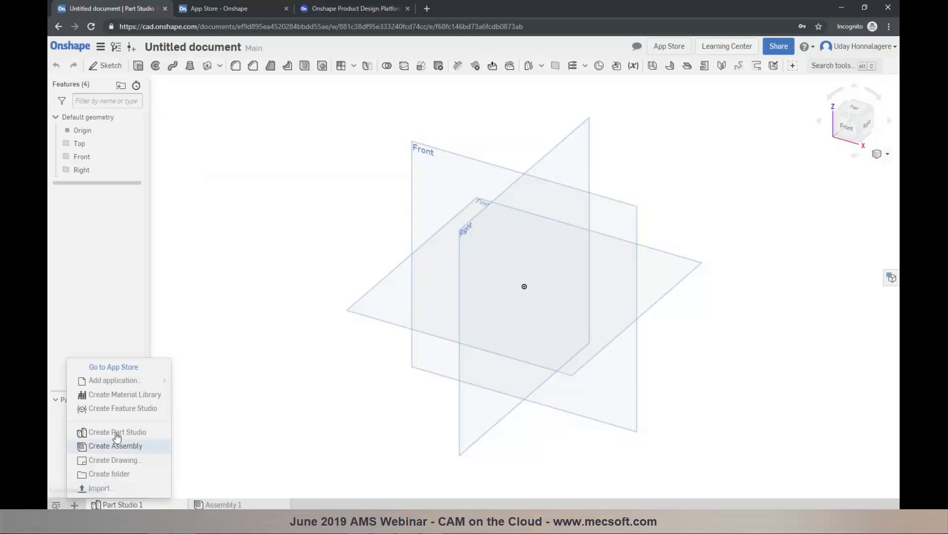
pyautogui.moveTo(133, 380)
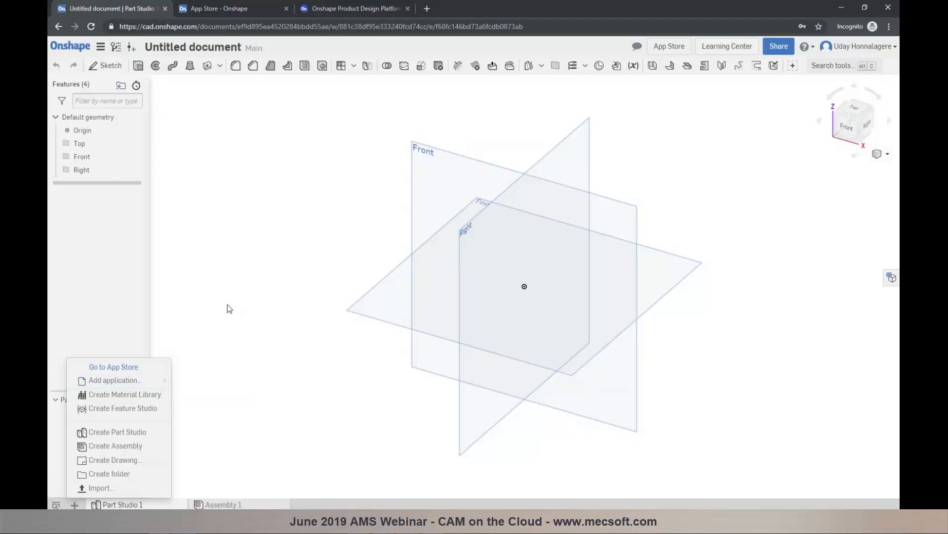
# Go back to the Webinar document list and open the Connector Plate document
pyautogui.click(72, 47)
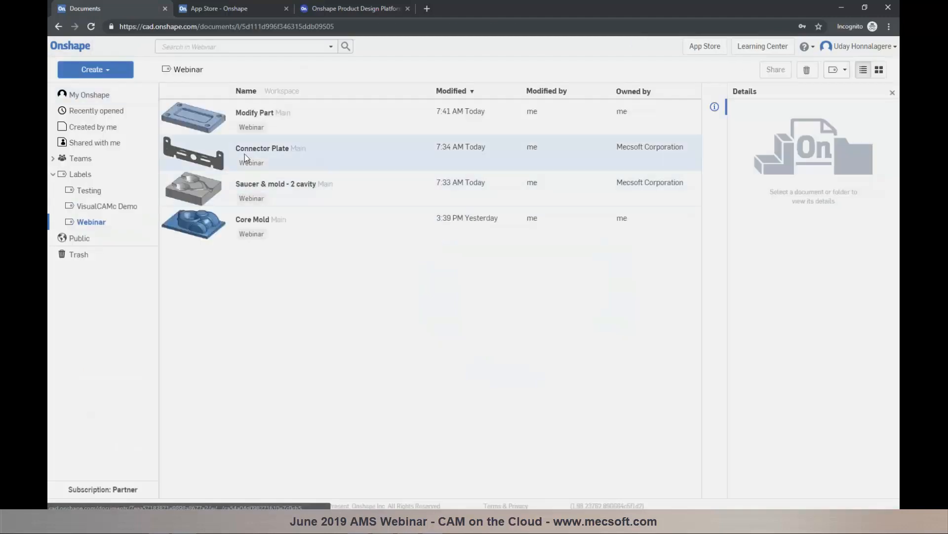
pyautogui.doubleClick(245, 156)
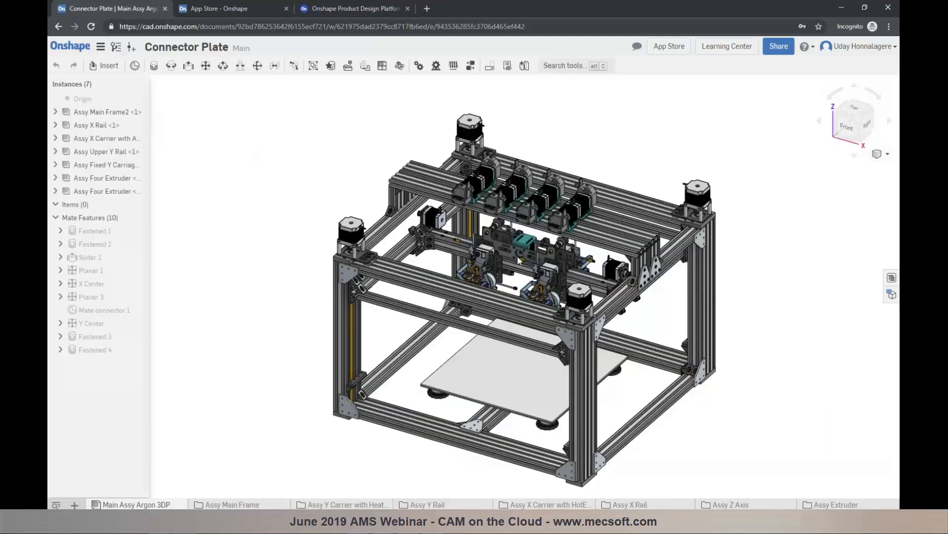
# Examine the carriage area around the connector plate in the Main Assy Argon 3DP assembly
pyautogui.scroll(-3, 523, 255)
pyautogui.scroll(-2, 525, 253)
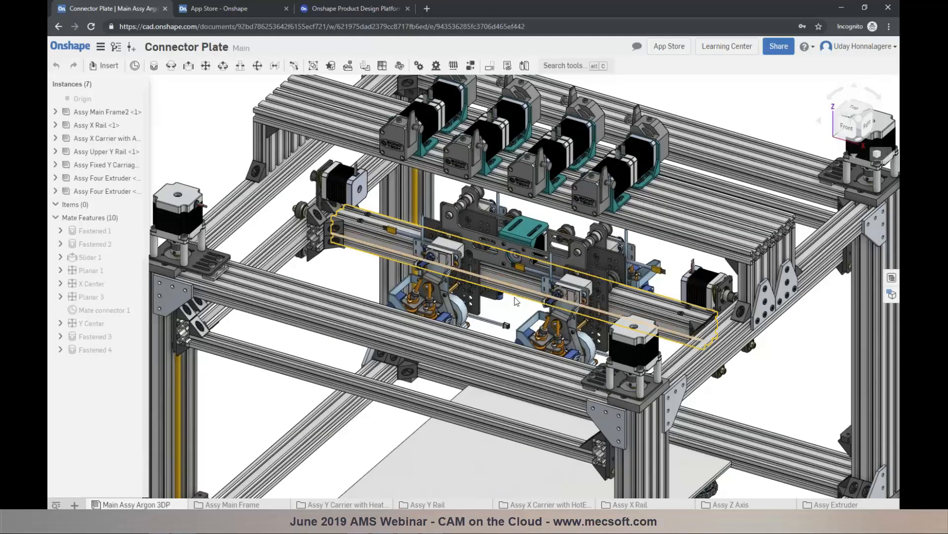
pyautogui.scroll(-3, 516, 301)
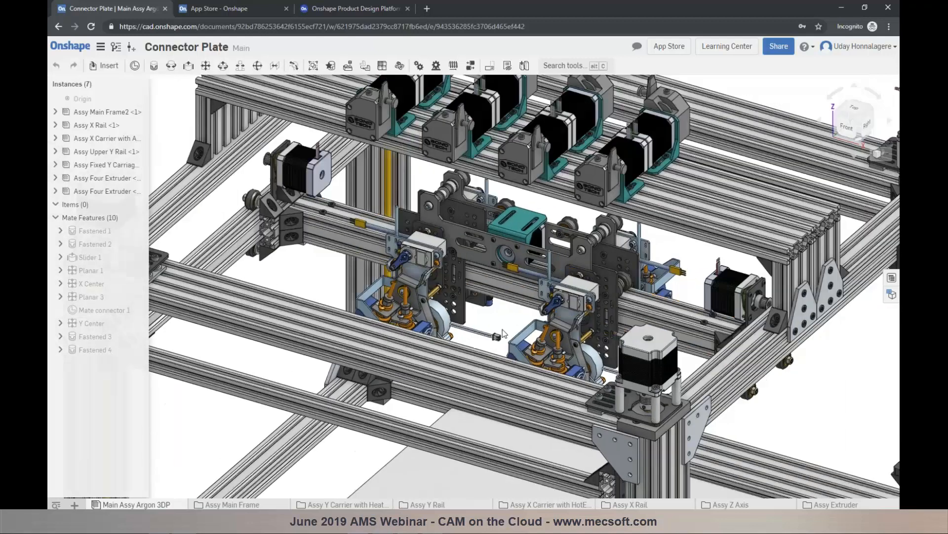
pyautogui.scroll(3, 502, 333)
pyautogui.scroll(-3, 521, 302)
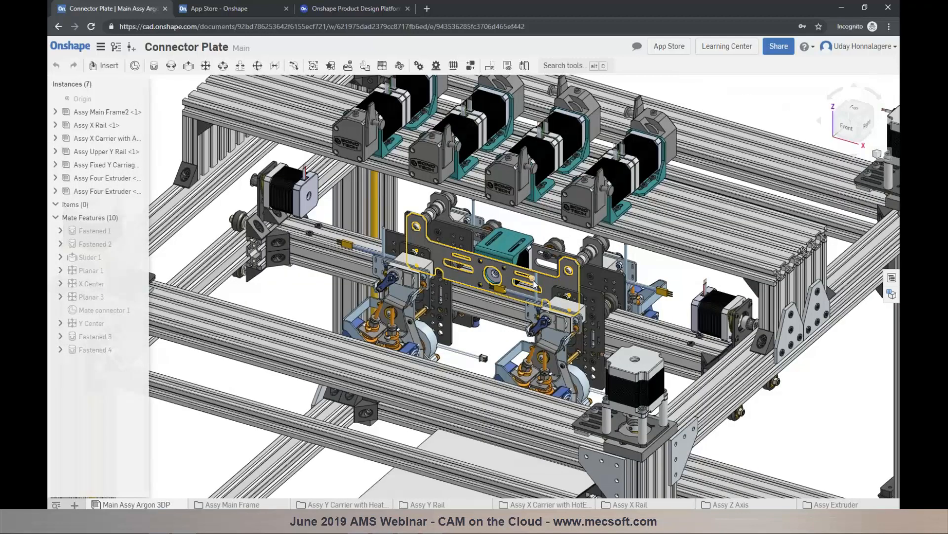
pyautogui.scroll(-2, 534, 283)
pyautogui.scroll(4, 522, 314)
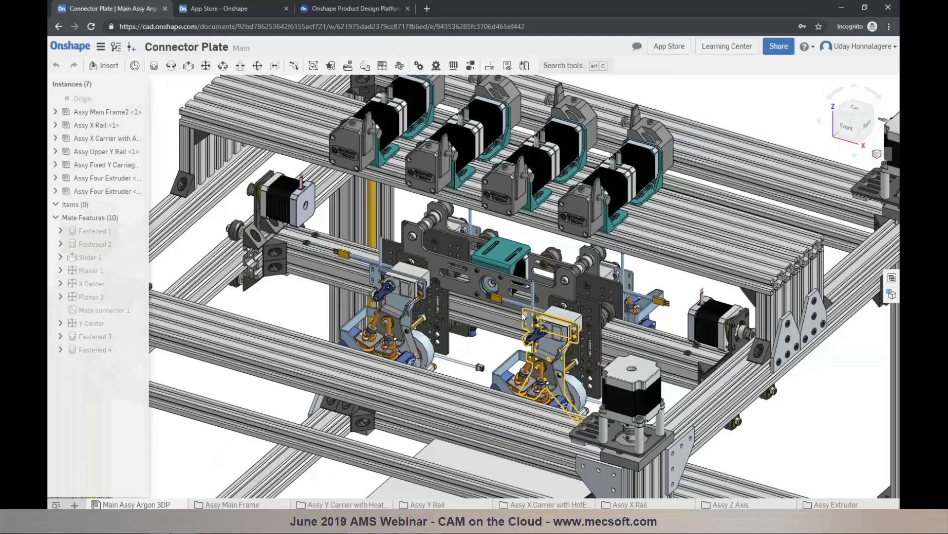
pyautogui.scroll(-2, 521, 314)
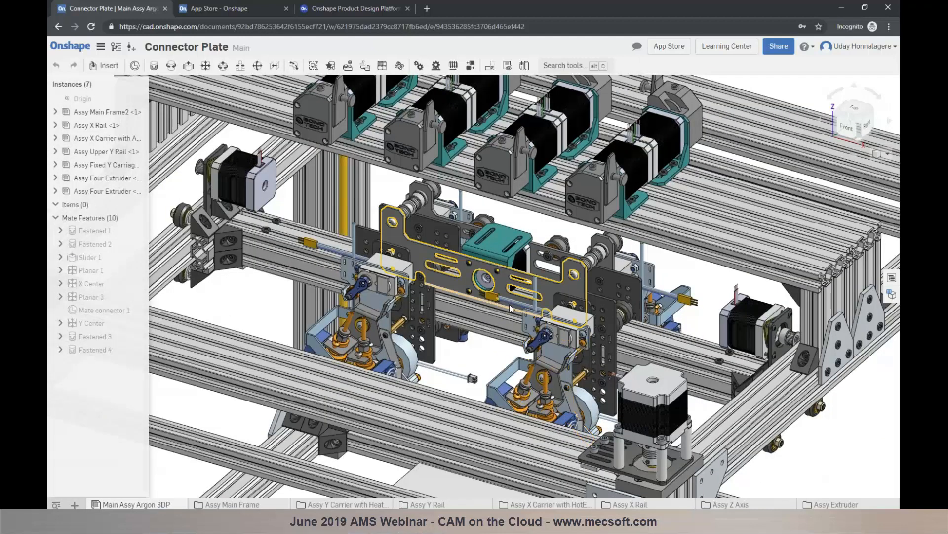
pyautogui.scroll(2, 511, 309)
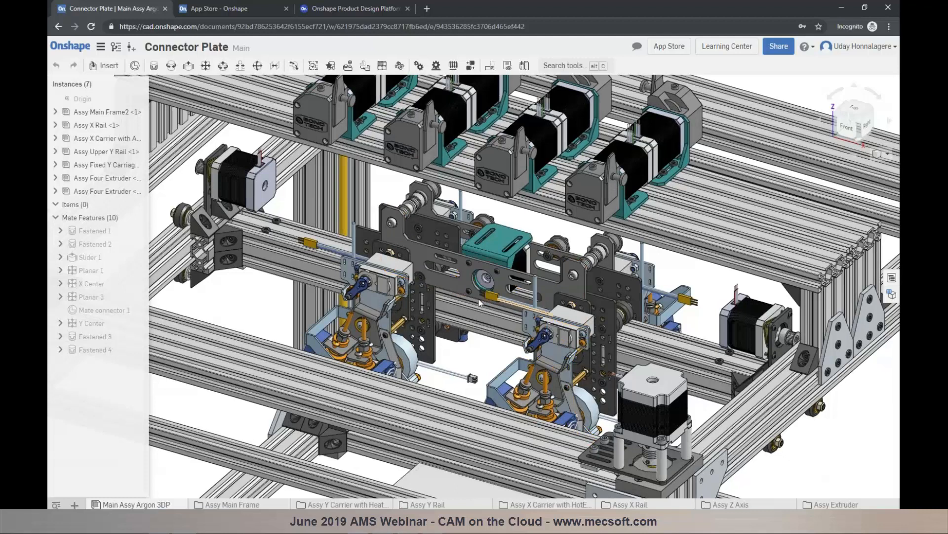
pyautogui.scroll(2, 475, 286)
pyautogui.scroll(-2, 475, 283)
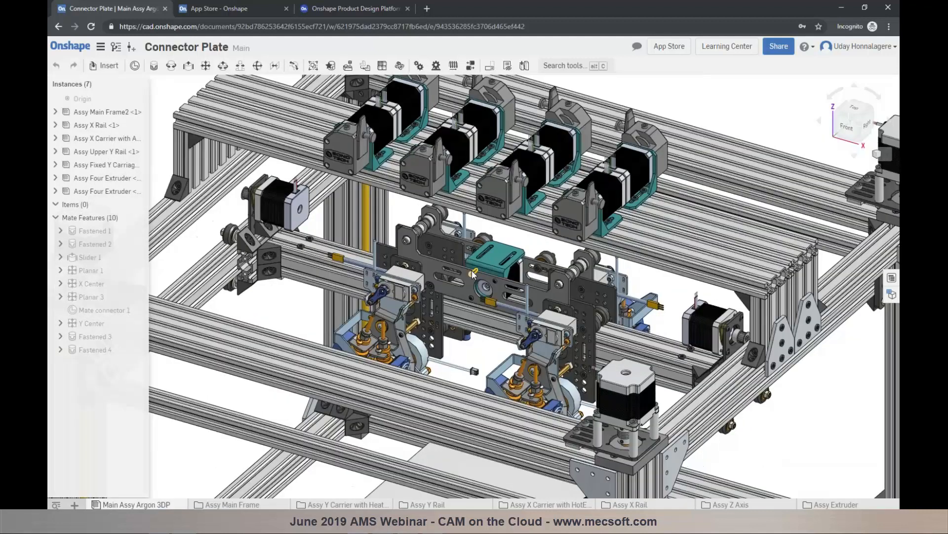
pyautogui.scroll(-2, 473, 275)
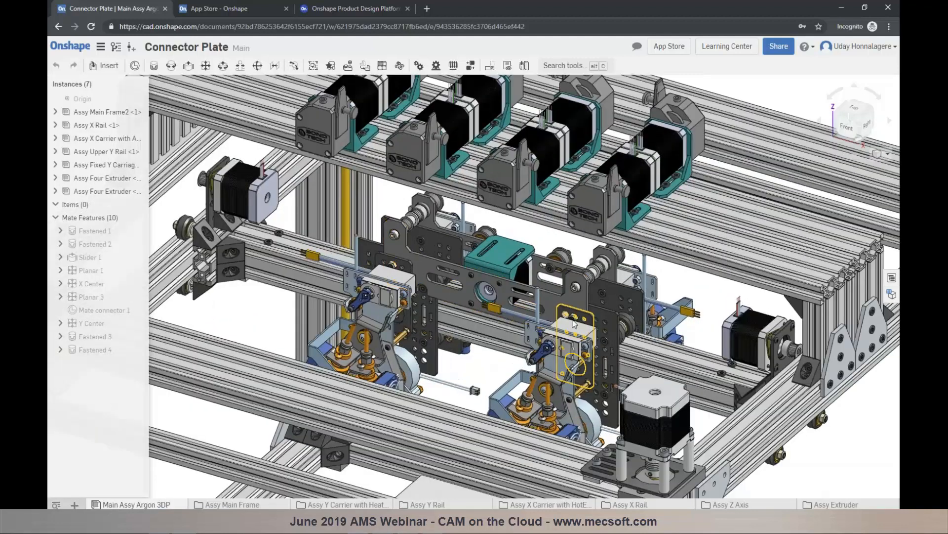
pyautogui.scroll(2, 574, 323)
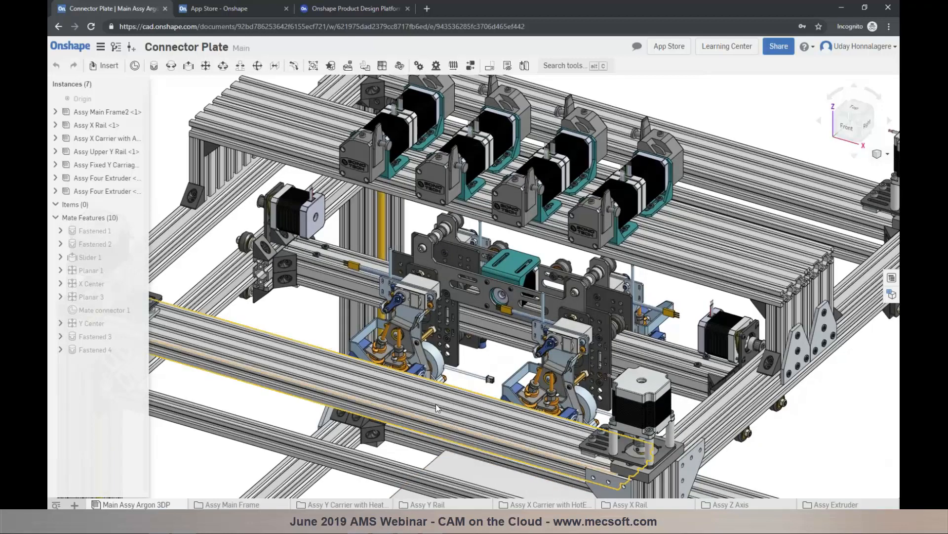
pyautogui.scroll(5, 505, 324)
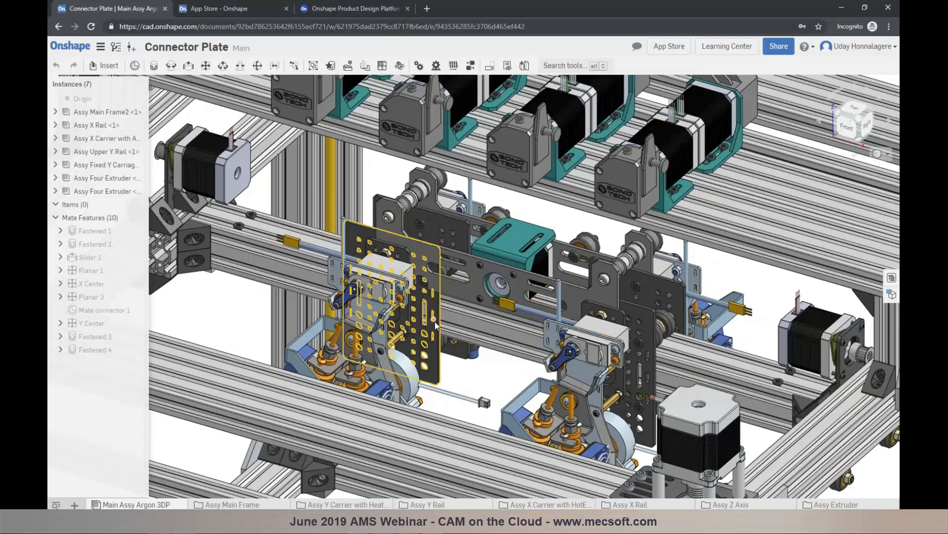
# Switch from the assembly to the connector plate's own Part Studio and turn the plate to show its back face
pyautogui.rightClick(422, 253)
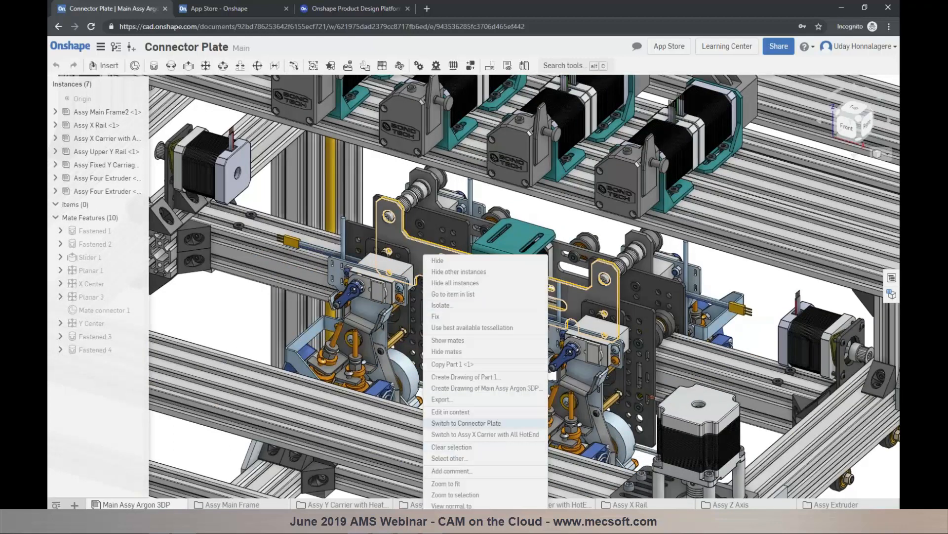
pyautogui.click(460, 423)
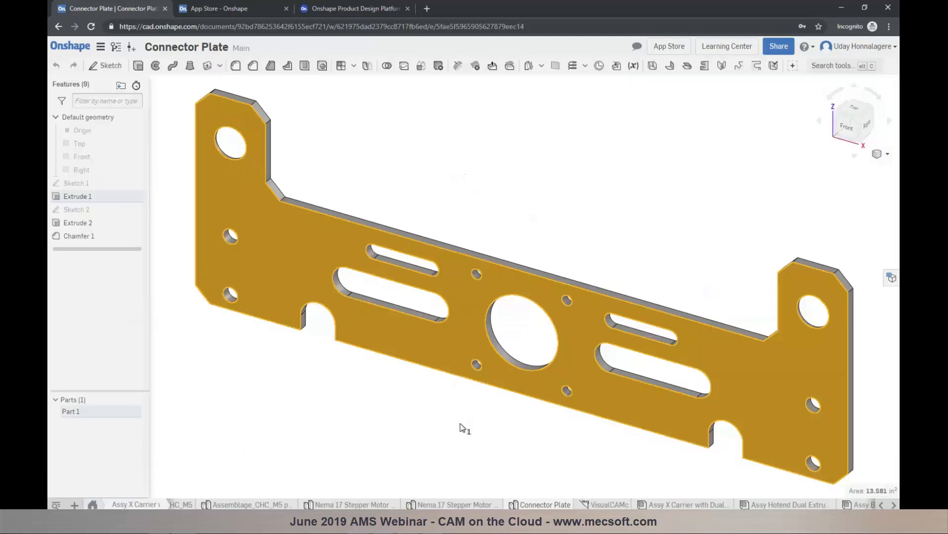
pyautogui.scroll(2, 444, 441)
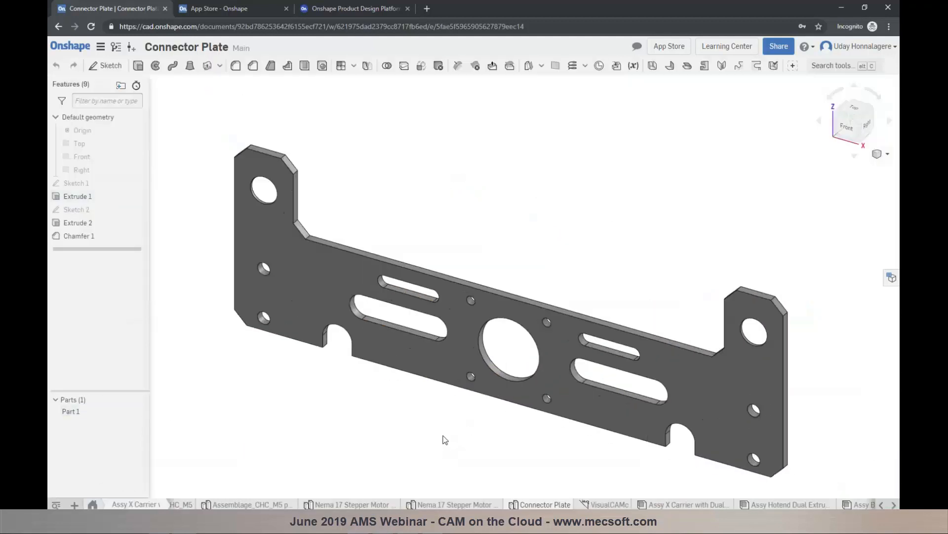
pyautogui.moveTo(491, 425); pyautogui.dragTo(347, 389, button='right')
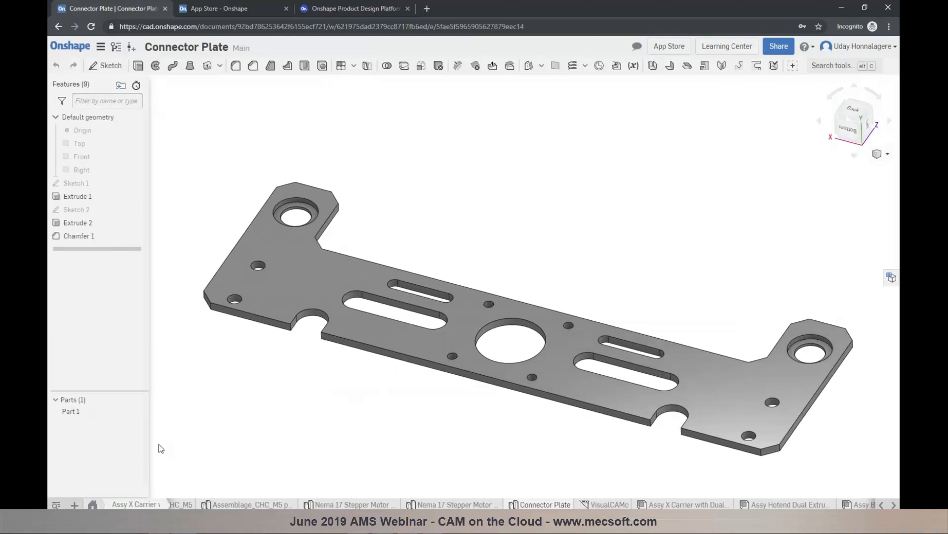
# Add a VisualCAMc application tab to the Connector Plate document
pyautogui.click(75, 503)
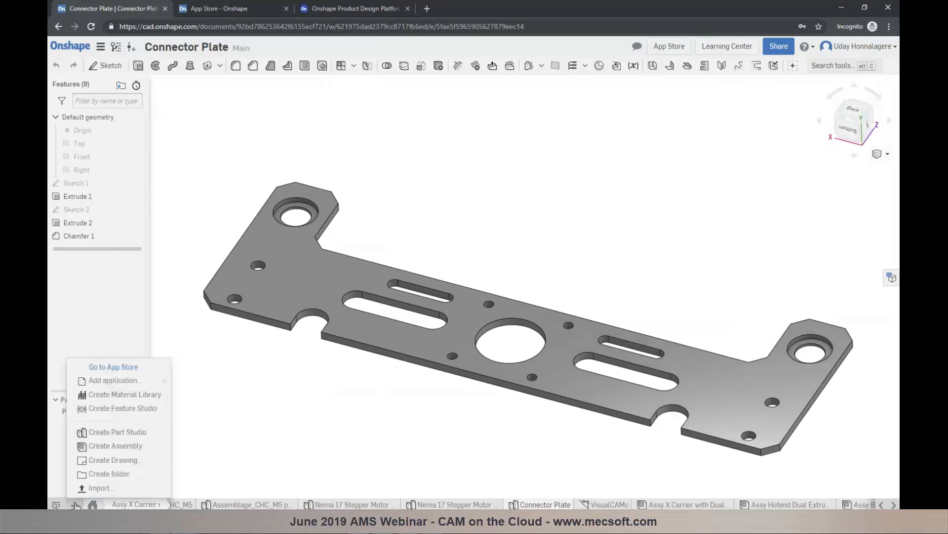
pyautogui.moveTo(113, 380)
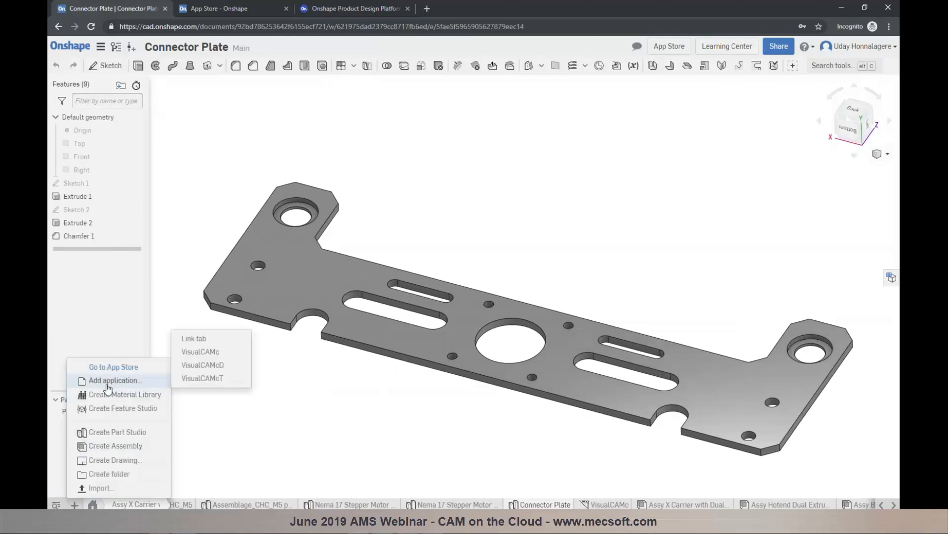
pyautogui.click(212, 351)
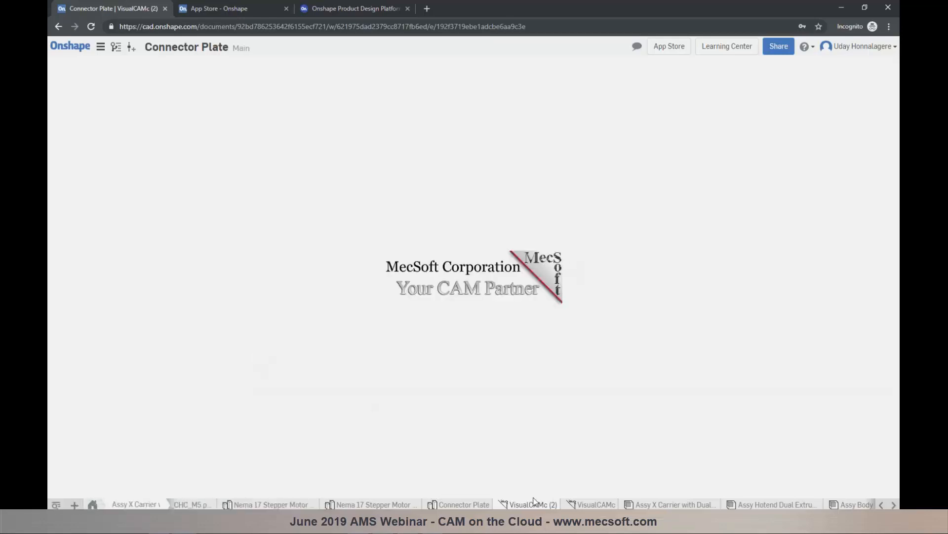
pyautogui.moveTo(521, 505)
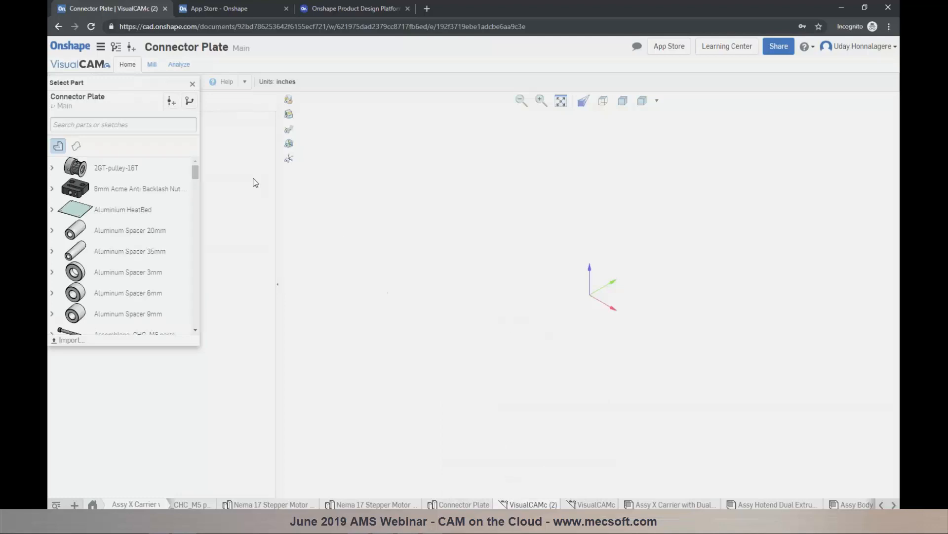
# Search the part list for "conne" and load Part 1 of Connector Plate into the CAM workspace
pyautogui.click(165, 125)
pyautogui.write('conne')
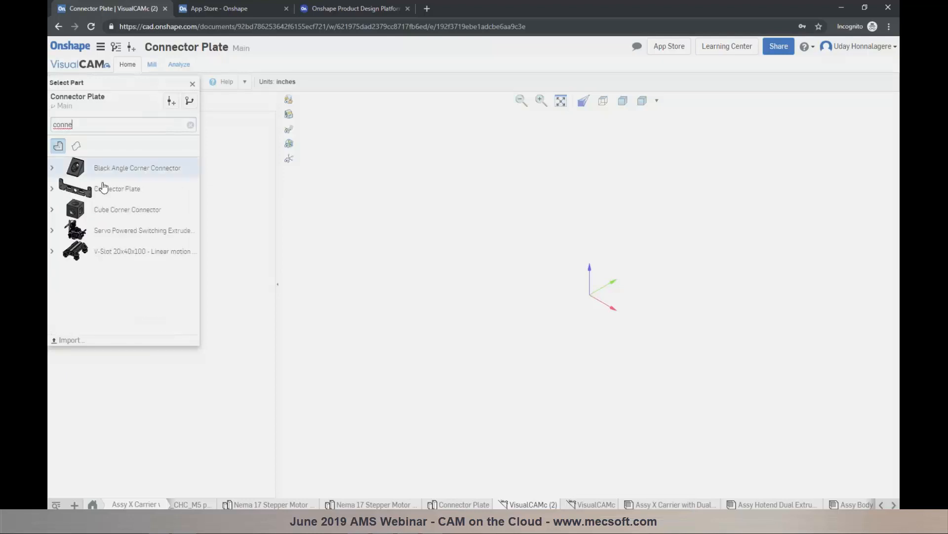
pyautogui.click(54, 190)
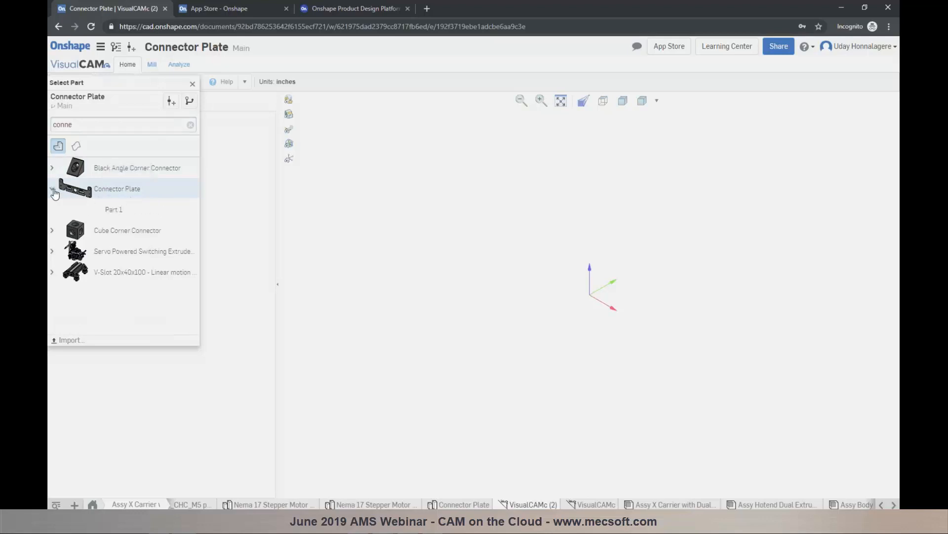
pyautogui.click(107, 210)
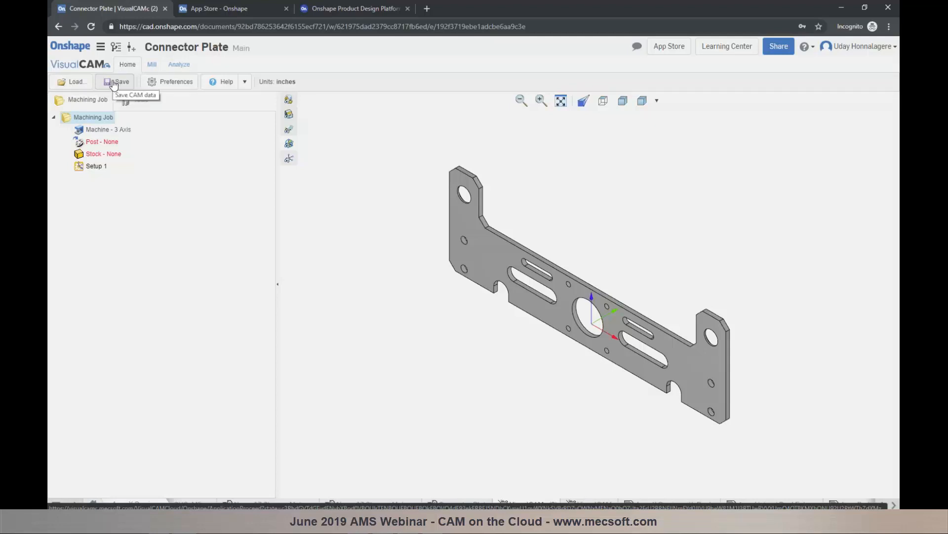
# Review the color, toolpath and post settings in the preferences and leave them unchanged
pyautogui.click(158, 87)
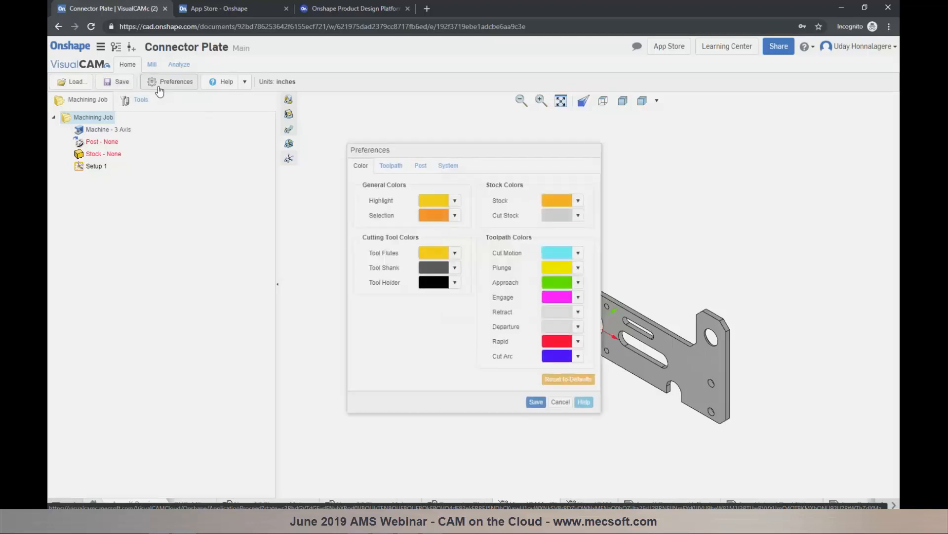
pyautogui.click(394, 167)
pyautogui.click(420, 168)
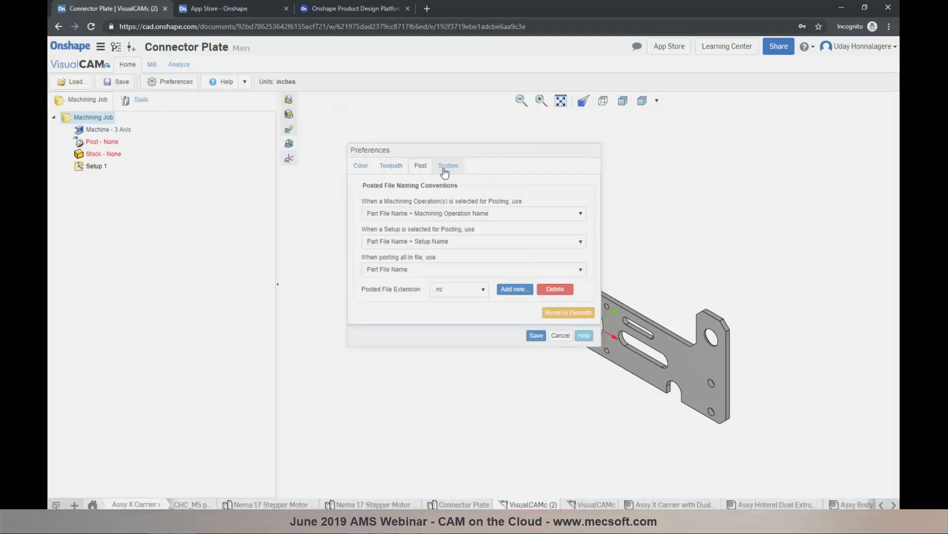
pyautogui.click(559, 337)
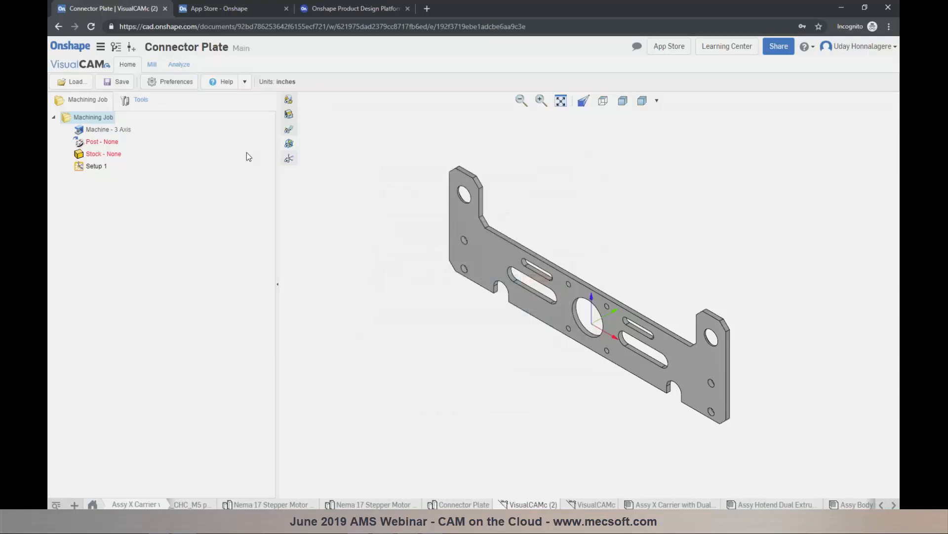
# Review the available 2-1/2 axis, 3 axis and hole machining operations
pyautogui.click(147, 68)
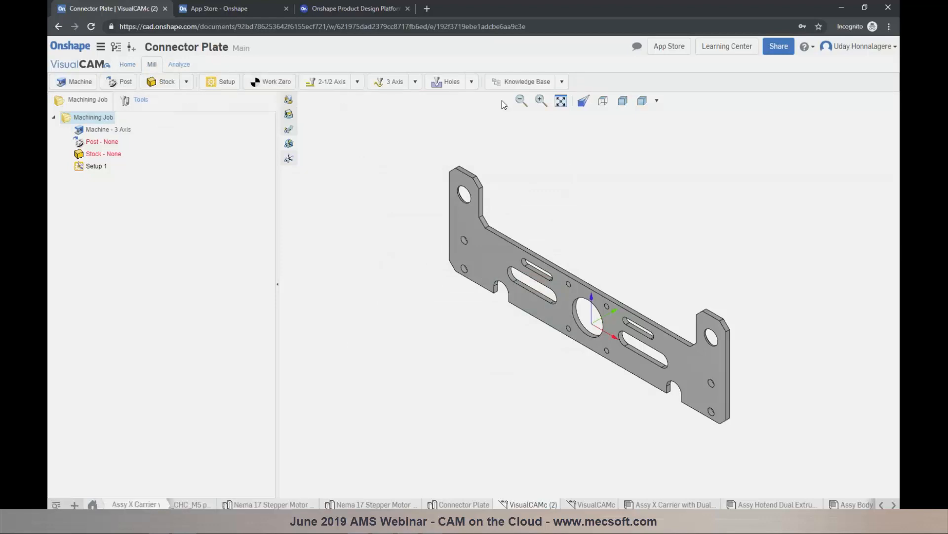
pyautogui.click(358, 82)
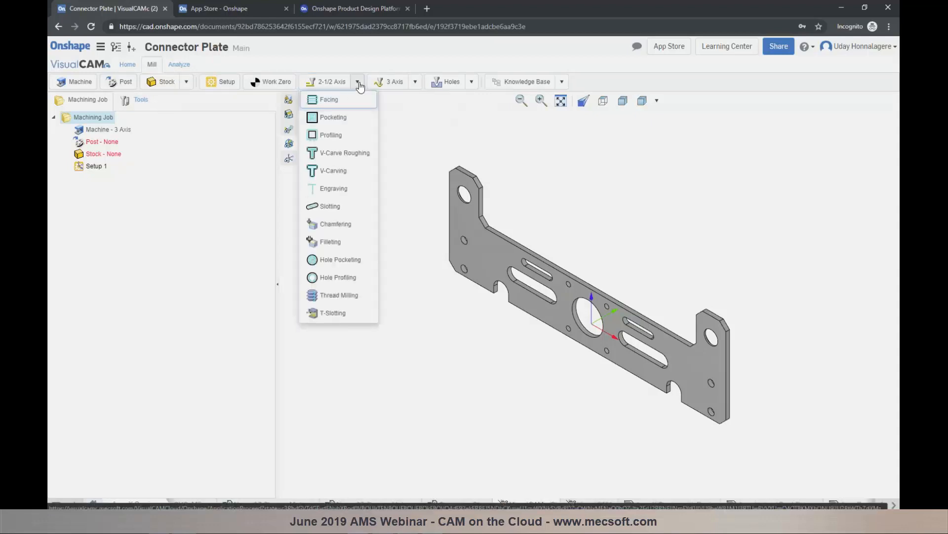
pyautogui.click(415, 82)
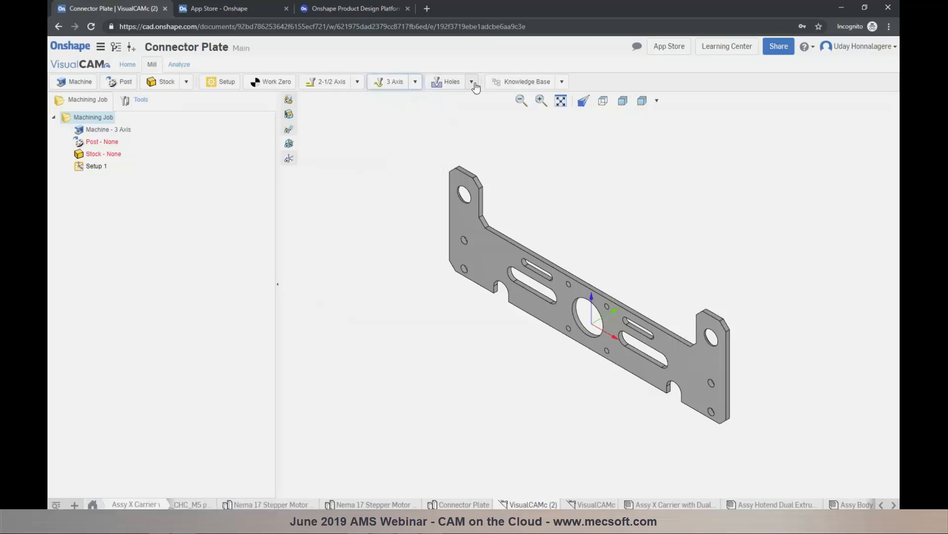
pyautogui.click(473, 83)
pyautogui.click(474, 83)
# Examine the ball mill, flat mill and neighbouring tool types offered for a new tool, without creating one
pyautogui.click(135, 101)
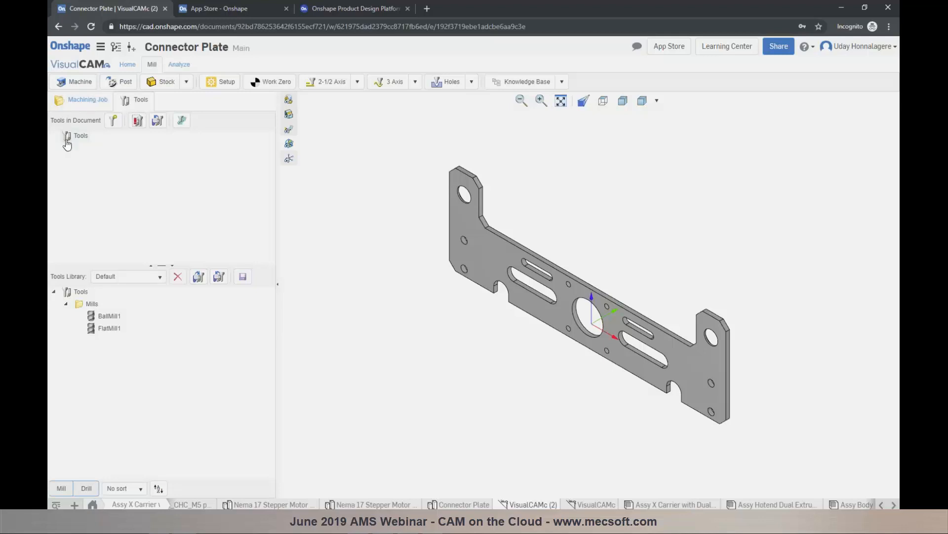
pyautogui.click(114, 120)
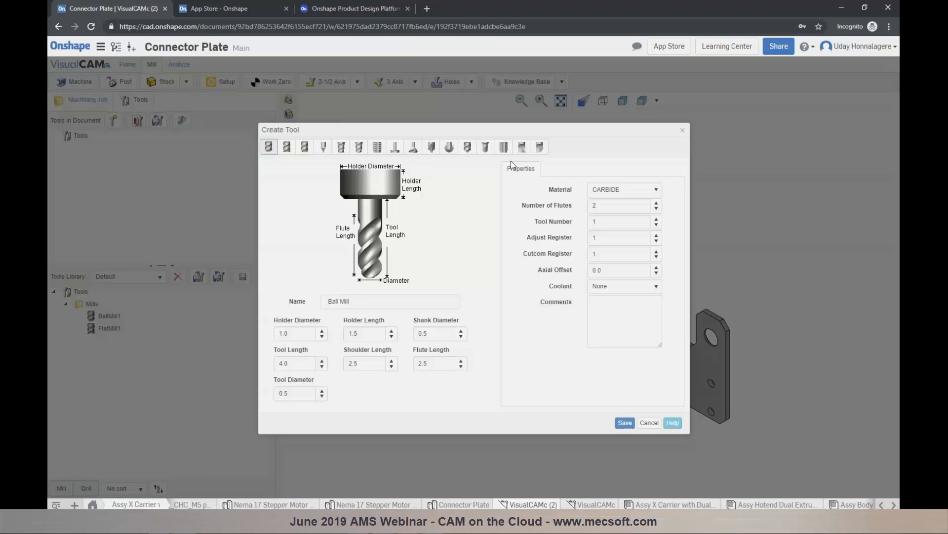
pyautogui.click(288, 147)
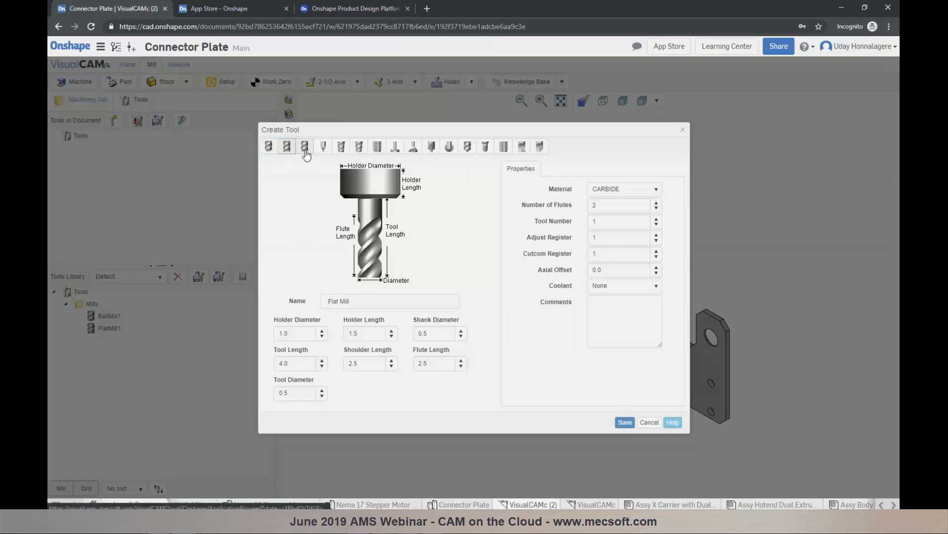
pyautogui.click(305, 147)
pyautogui.click(649, 423)
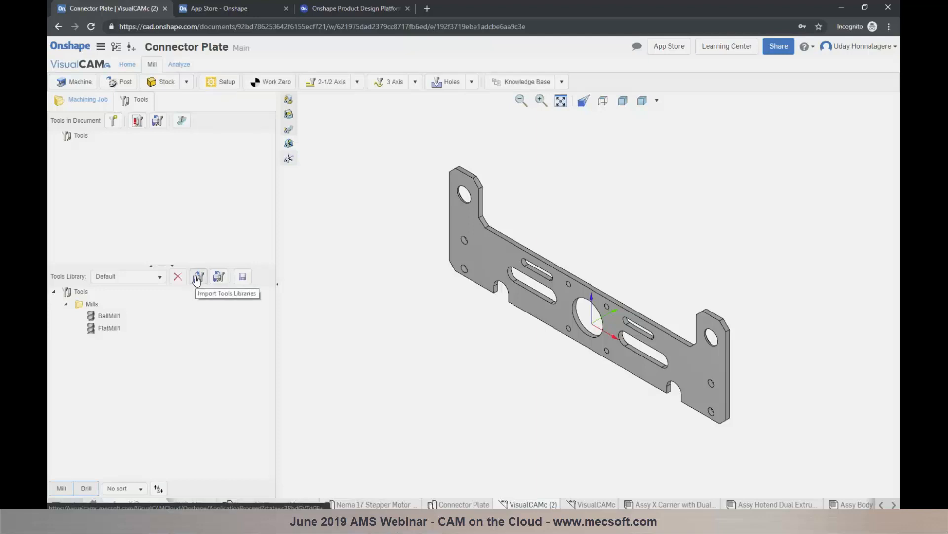
# Import the tools library from ToolsLibrary-INCH-Webinar.csv in Downloads
pyautogui.click(197, 277)
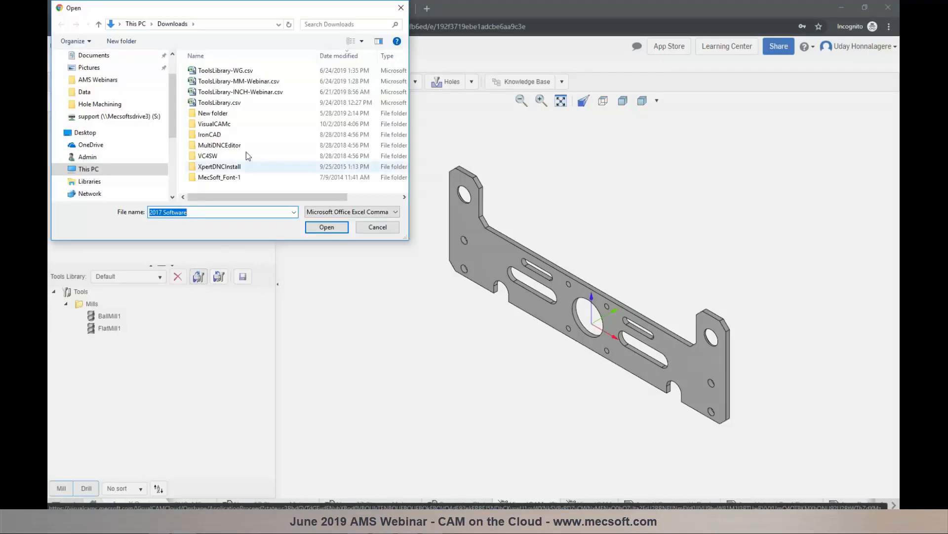
pyautogui.click(242, 92)
pyautogui.click(326, 227)
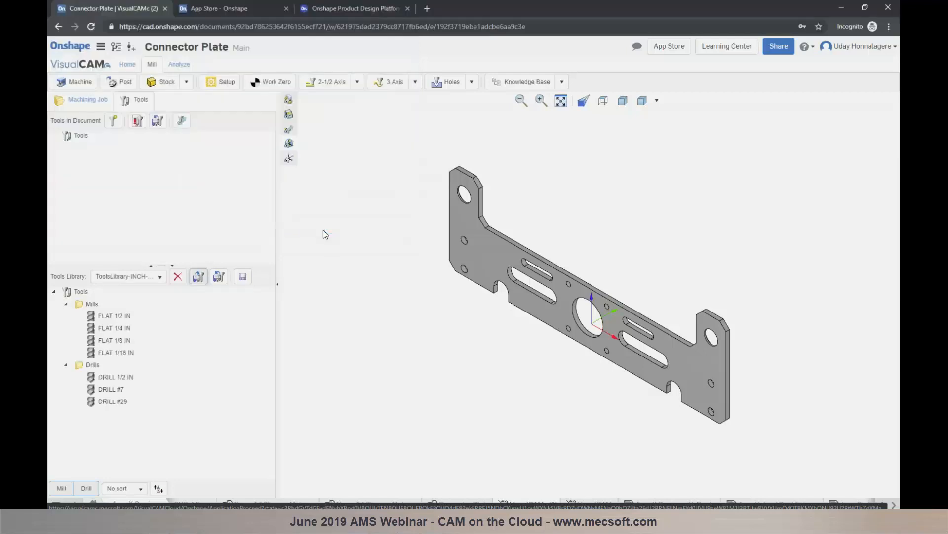
# Add FLAT 1/2 IN, FLAT 1/4 IN, FLAT 1/8 IN, DRILL #7 and DRILL #29 from the library to the document's tools
pyautogui.moveTo(101, 316); pyautogui.dragTo(82, 139)
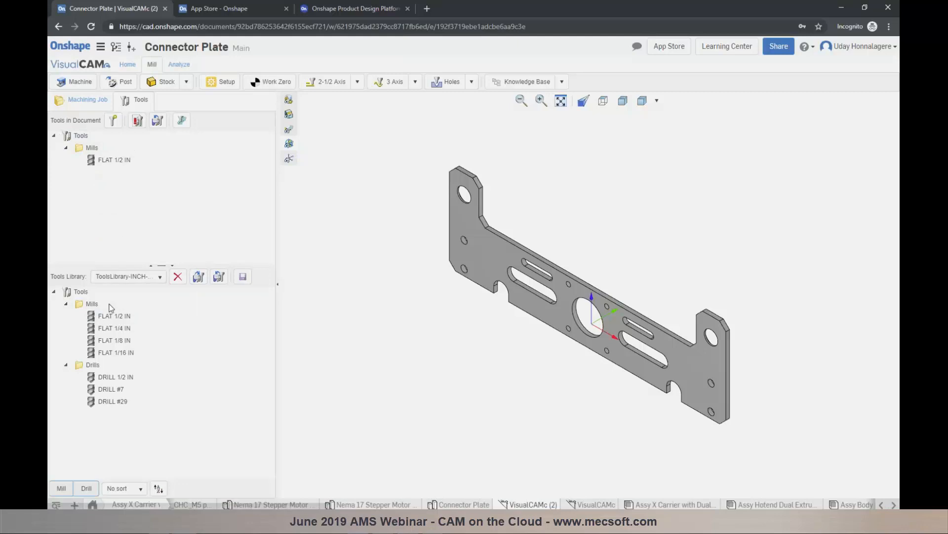
pyautogui.moveTo(106, 328); pyautogui.dragTo(99, 174)
pyautogui.moveTo(99, 341); pyautogui.dragTo(99, 185)
pyautogui.moveTo(106, 388); pyautogui.dragTo(102, 200)
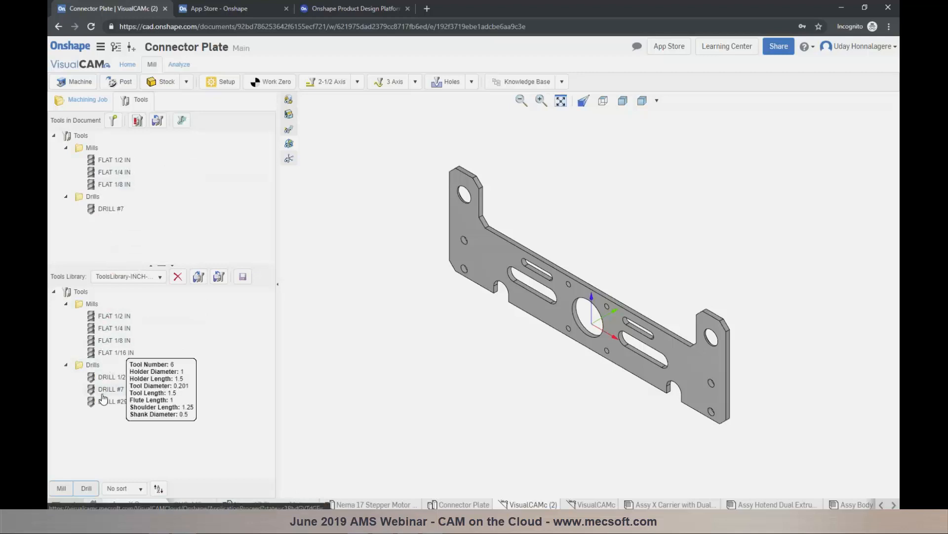
pyautogui.moveTo(98, 403); pyautogui.dragTo(106, 217)
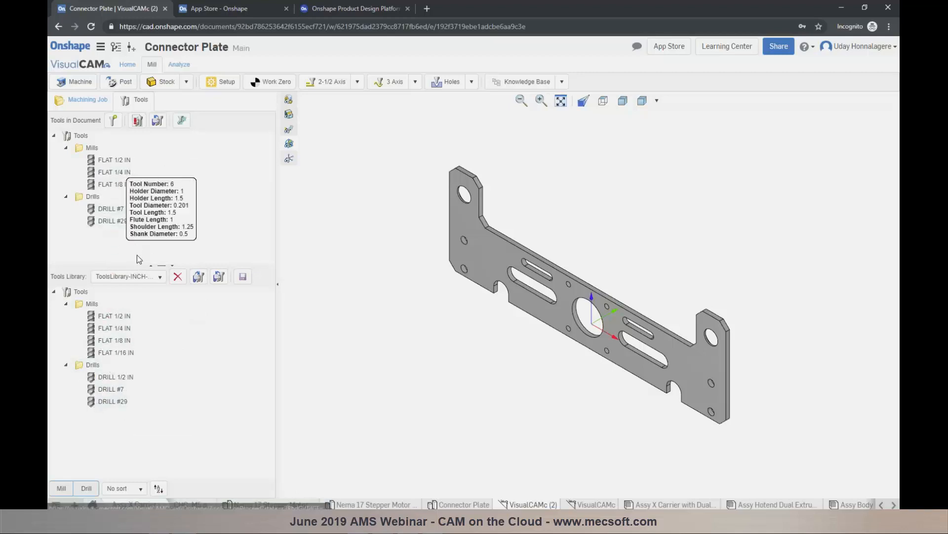
# Measure the arc diameter of the rounded notch on the plate's long edge
pyautogui.click(181, 66)
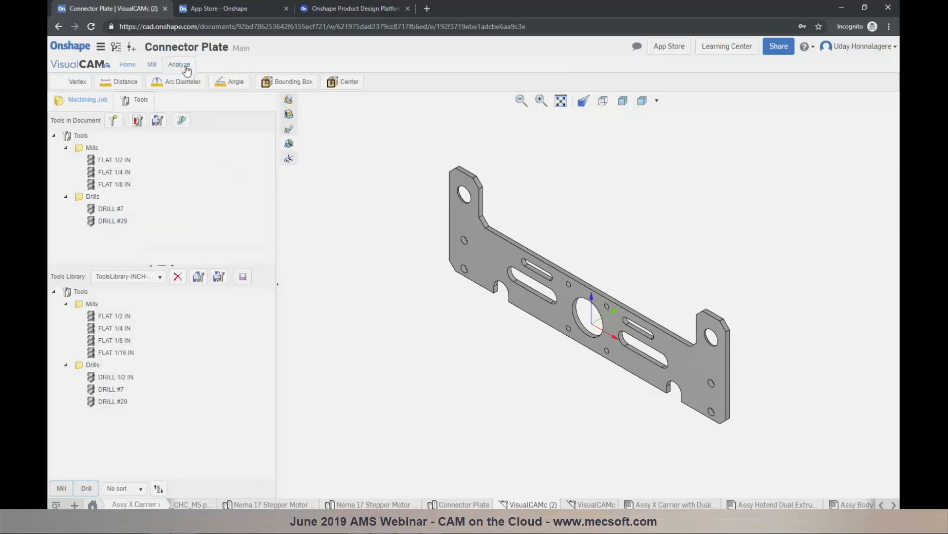
pyautogui.scroll(-5, 526, 225)
pyautogui.scroll(6, 527, 226)
pyautogui.moveTo(527, 224); pyautogui.dragTo(485, 334, button='right')
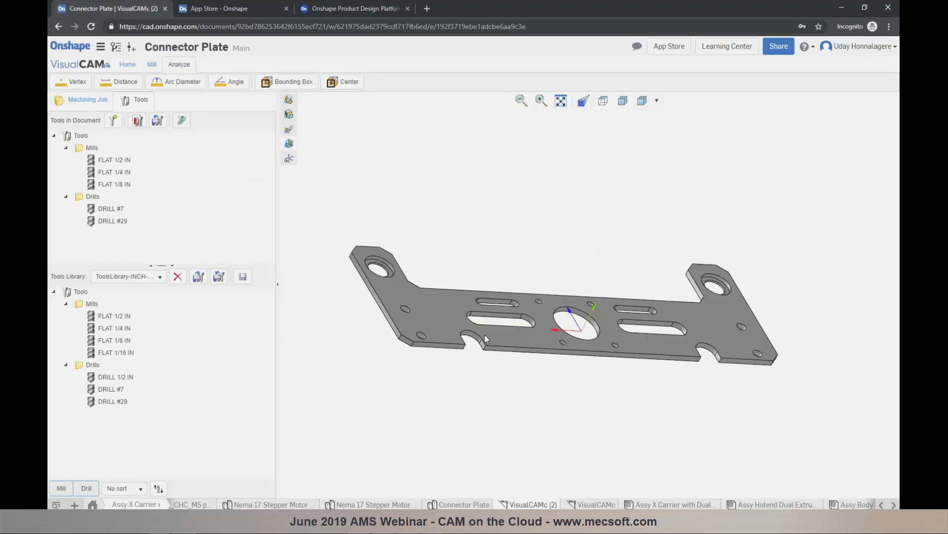
pyautogui.scroll(5, 485, 333)
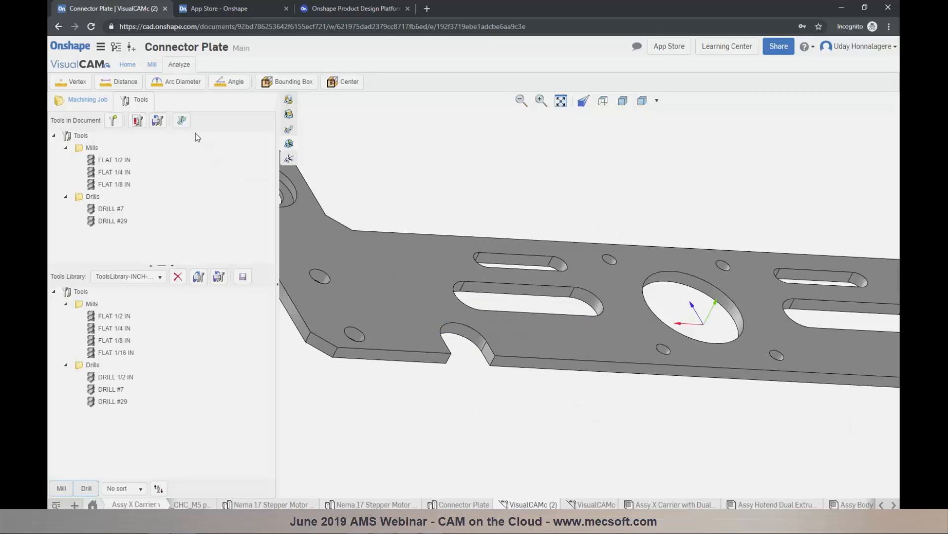
pyautogui.click(185, 84)
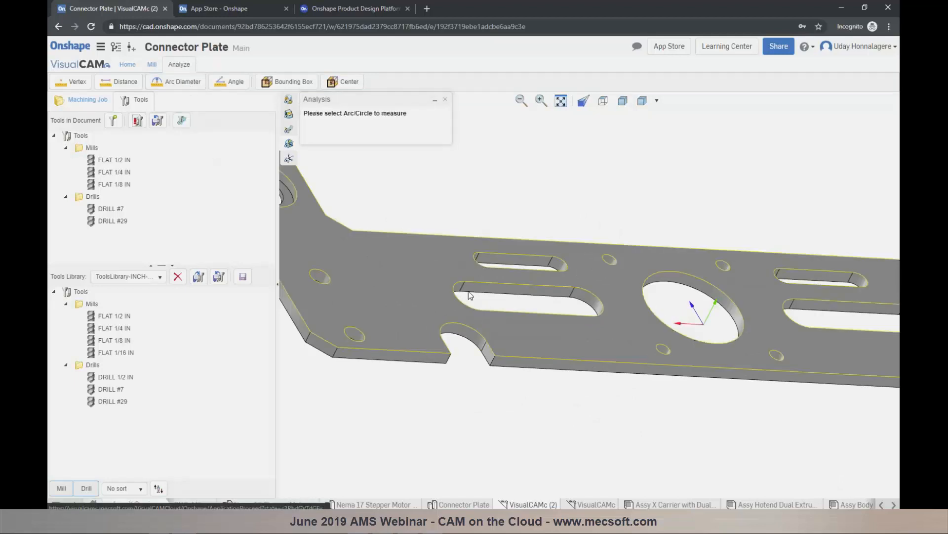
pyautogui.click(469, 328)
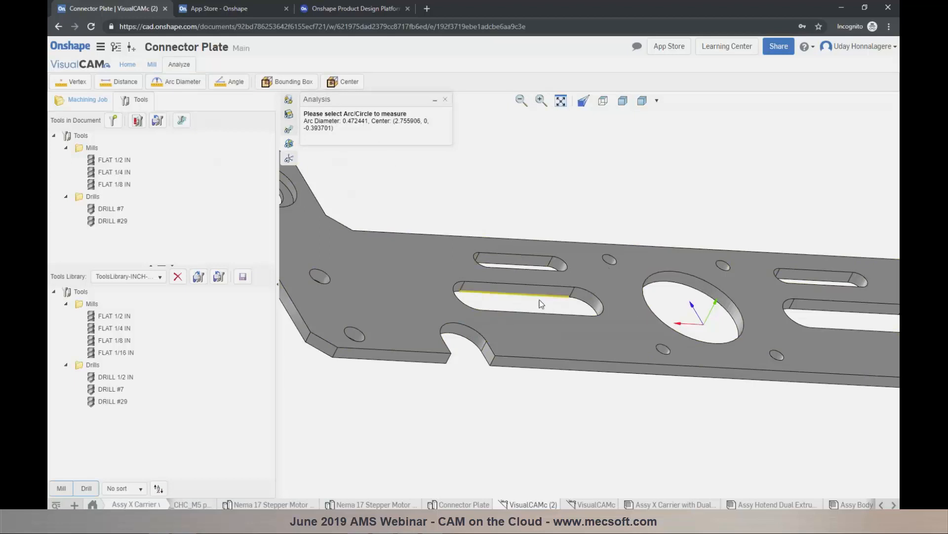
pyautogui.click(446, 101)
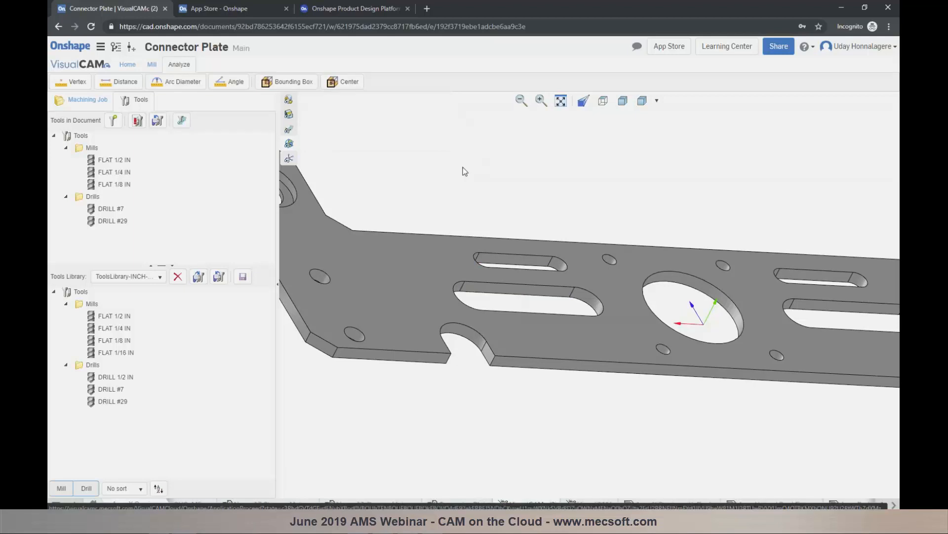
# In the machining job's machine setup, rotate the machine coordinate system about the X axis three times by 90 degrees
pyautogui.scroll(-3, 465, 193)
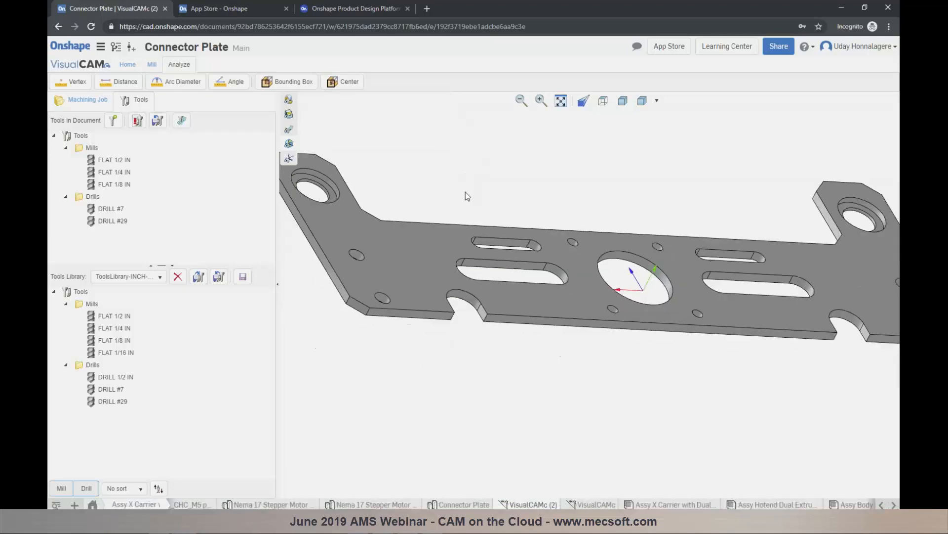
pyautogui.click(122, 66)
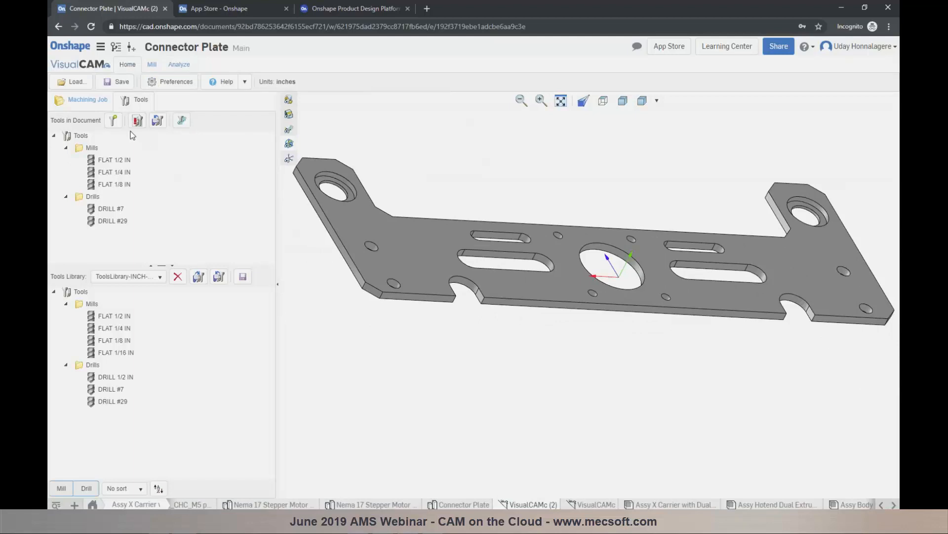
pyautogui.click(87, 99)
pyautogui.moveTo(520, 351); pyautogui.dragTo(499, 341)
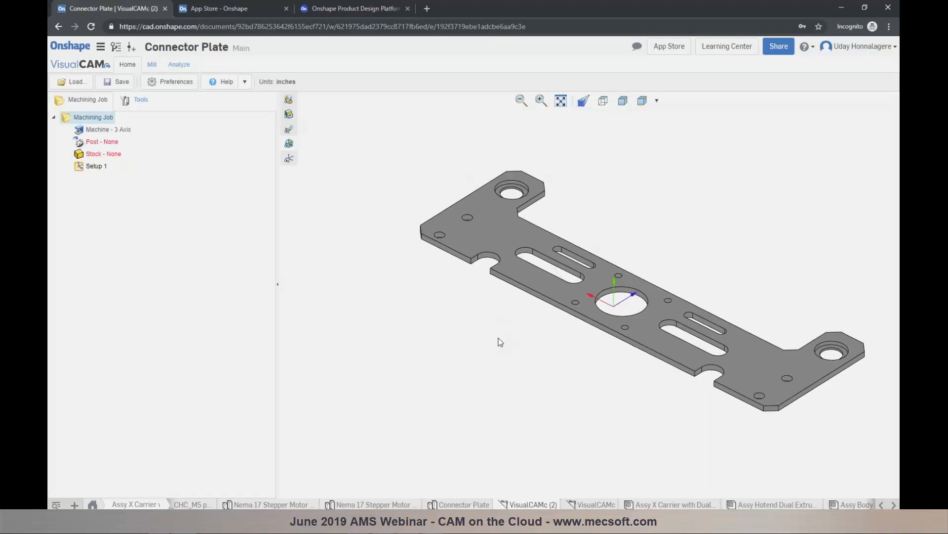
pyautogui.click(152, 65)
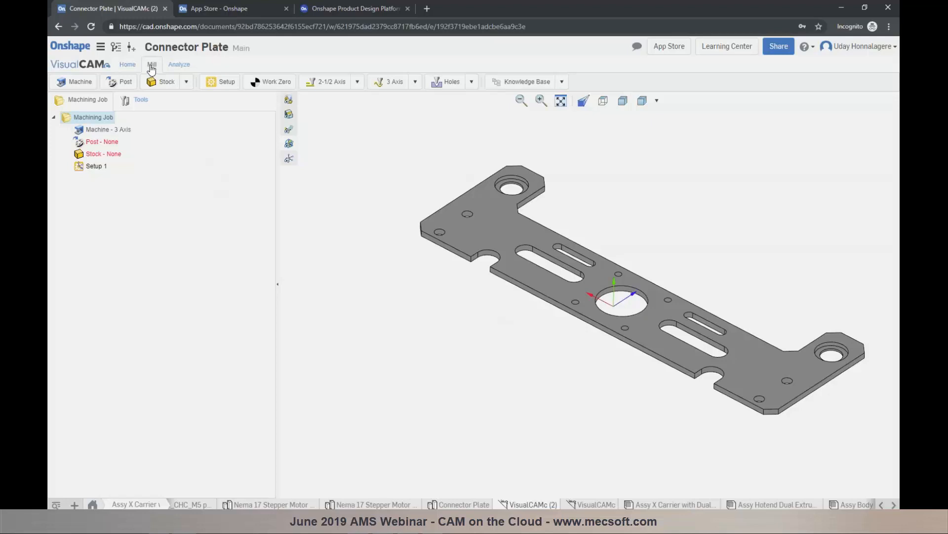
pyautogui.click(81, 84)
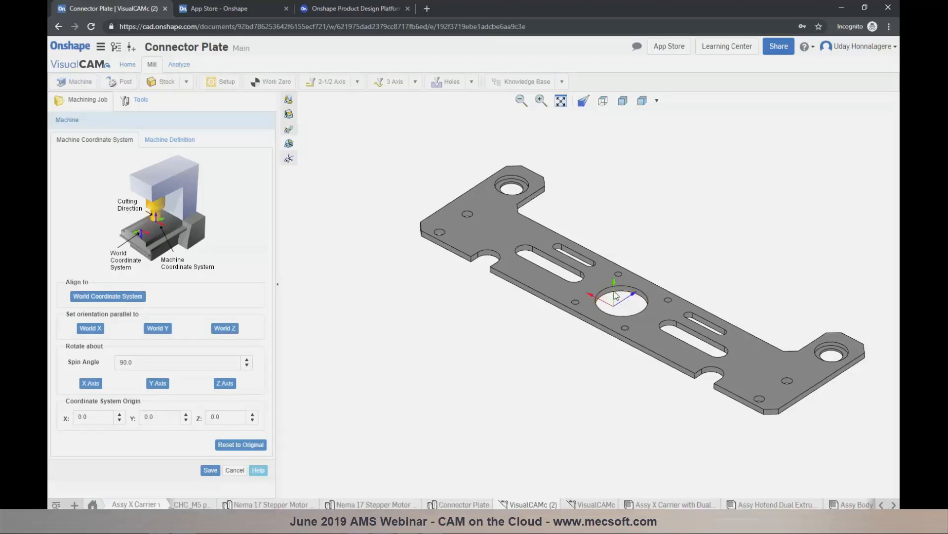
pyautogui.moveTo(590, 359)
pyautogui.mouseDown(button='right')
pyautogui.moveTo(557, 354)
pyautogui.moveTo(563, 327)
pyautogui.moveTo(598, 331)
pyautogui.moveTo(607, 359)
pyautogui.mouseUp(button='right')
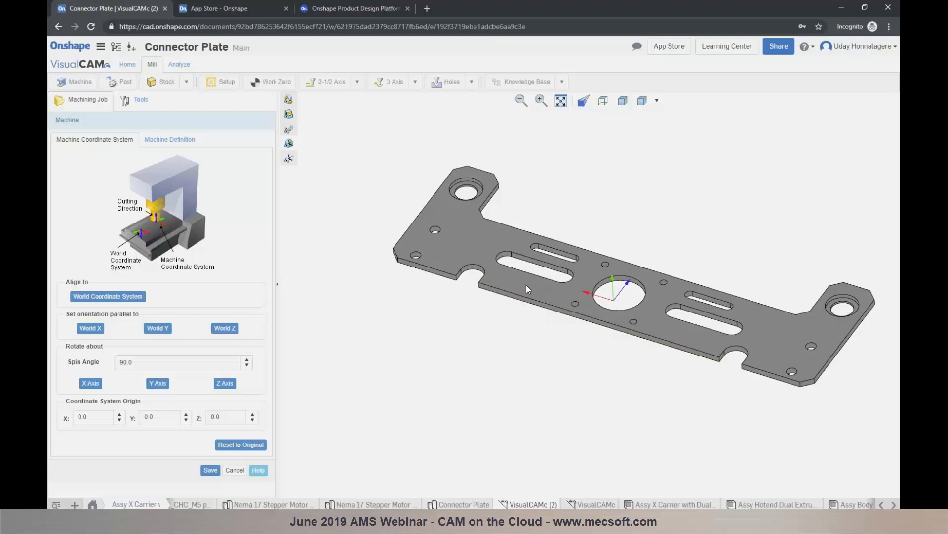
pyautogui.click(89, 384)
pyautogui.click(89, 384)
pyautogui.click(89, 385)
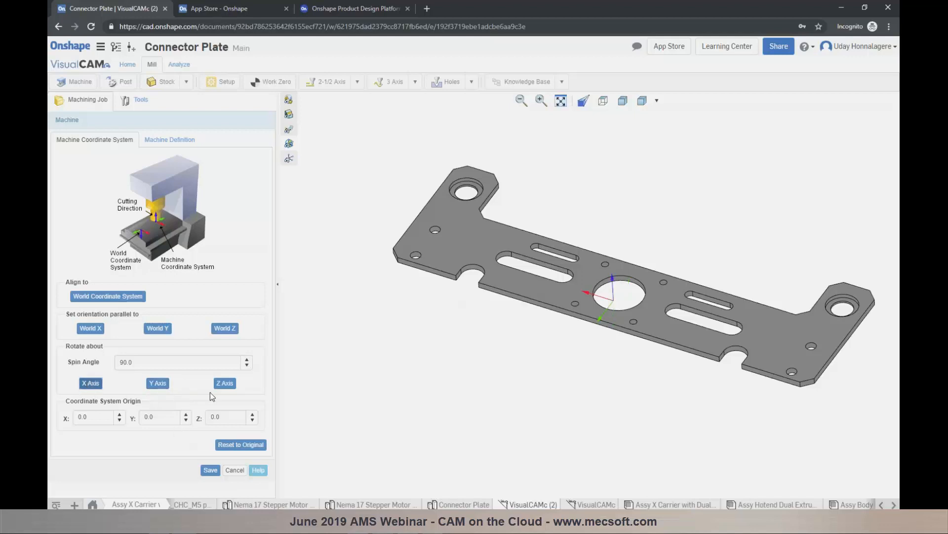
# Rotate the machine coordinate system about the Z axis twice by 90 degrees and save the machine setup
pyautogui.click(225, 388)
pyautogui.click(226, 388)
pyautogui.click(211, 471)
pyautogui.click(423, 313)
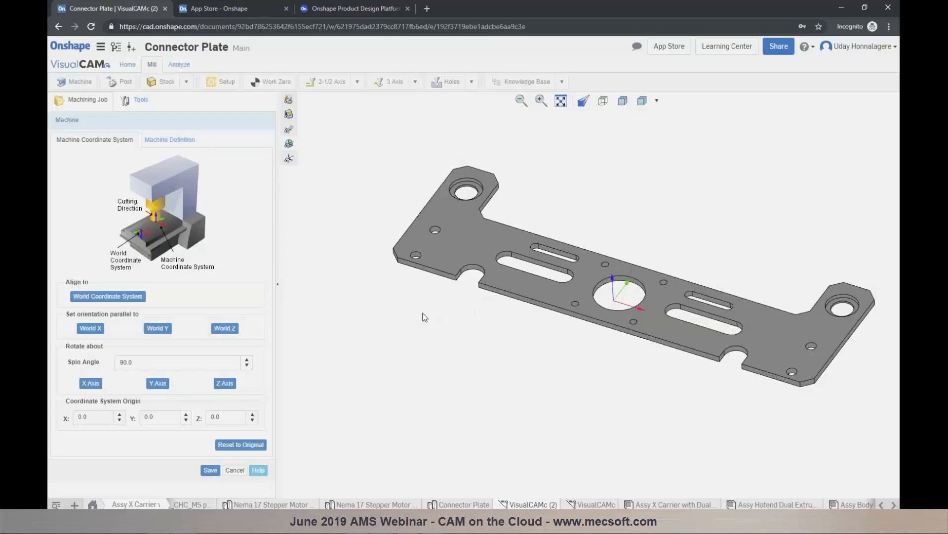
pyautogui.moveTo(509, 347)
pyautogui.mouseDown(button='right')
pyautogui.moveTo(510, 306)
pyautogui.moveTo(508, 355)
pyautogui.mouseUp(button='right')
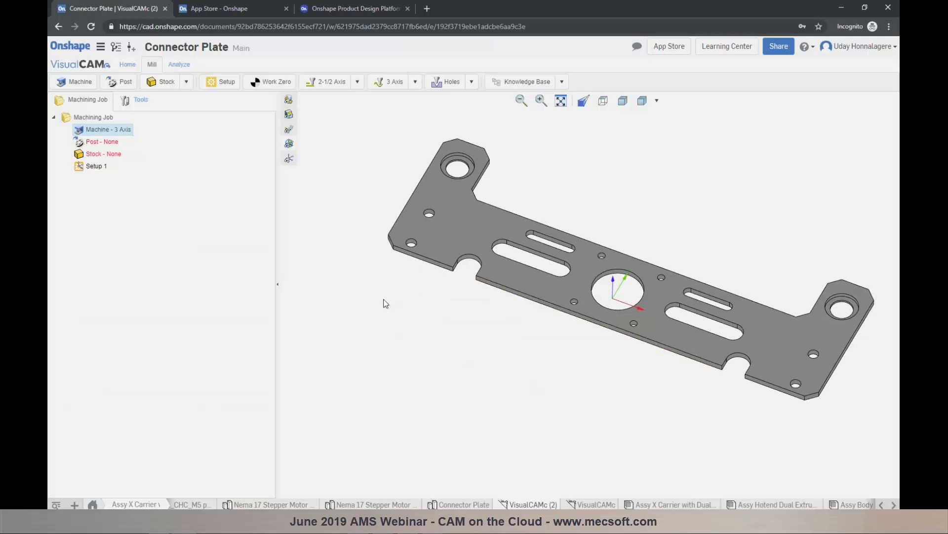
# Examine the list of default post-processors that can be loaded for the machining job, without adding any
pyautogui.click(120, 84)
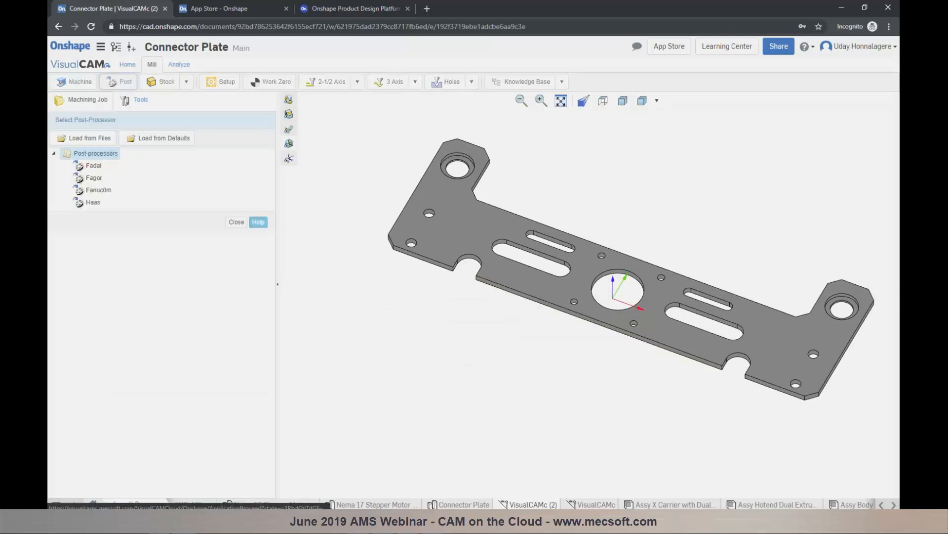
pyautogui.click(147, 142)
pyautogui.click(444, 280)
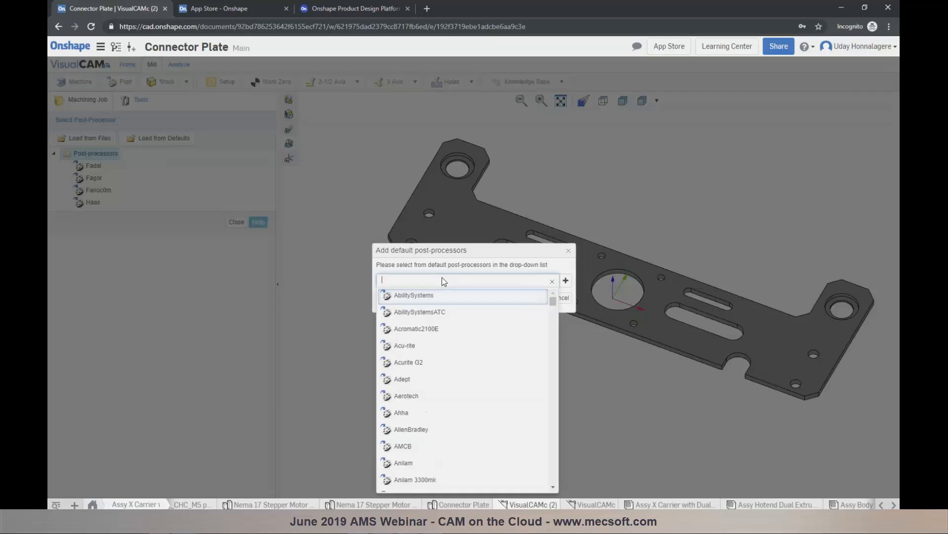
pyautogui.moveTo(553, 298)
pyautogui.mouseDown()
pyautogui.moveTo(546, 337)
pyautogui.moveTo(544, 297)
pyautogui.mouseUp()
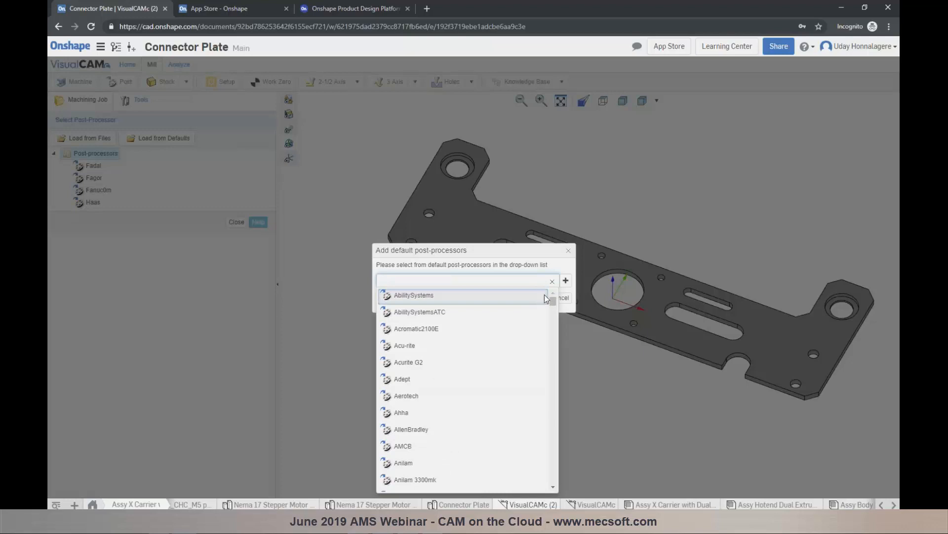
pyautogui.click(536, 256)
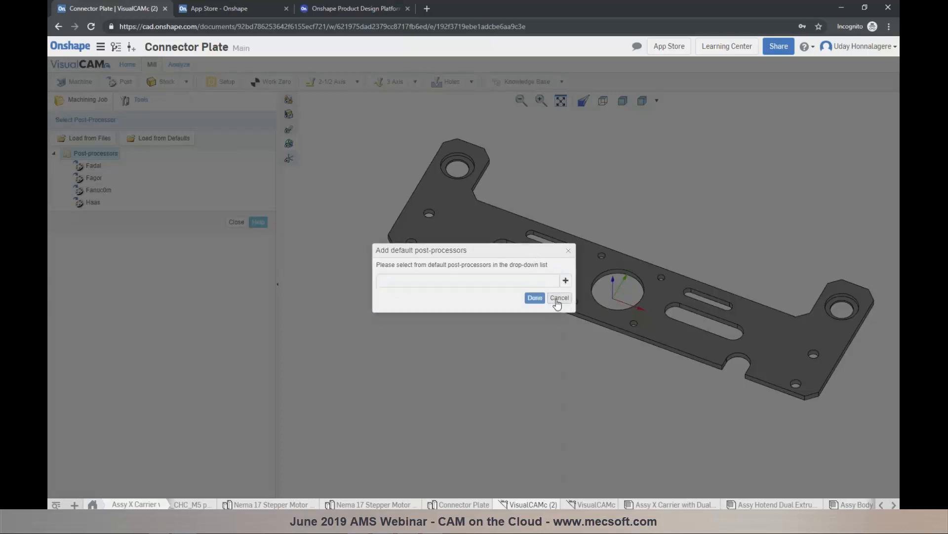
pyautogui.click(558, 298)
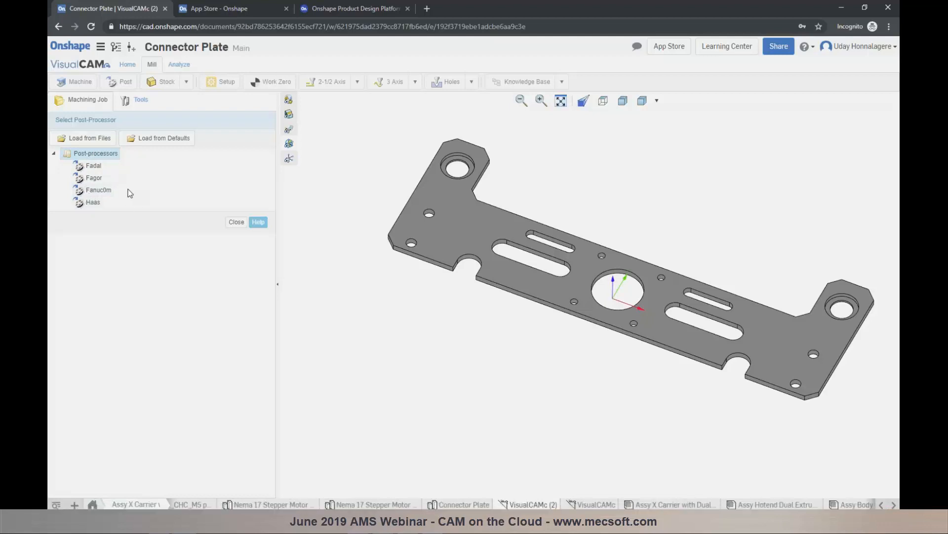
# Choose Fanuc0m as the post-processor for the machining job
pyautogui.click(97, 190)
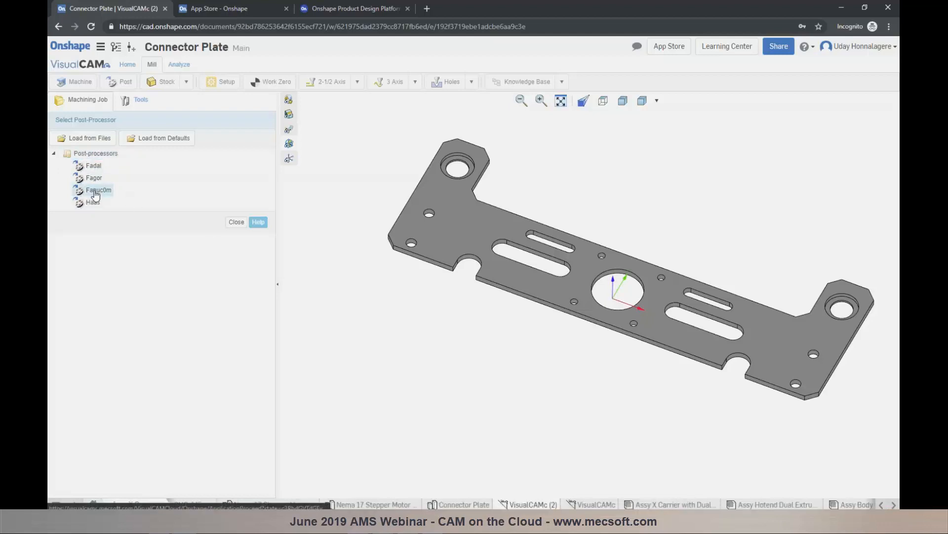
pyautogui.click(236, 222)
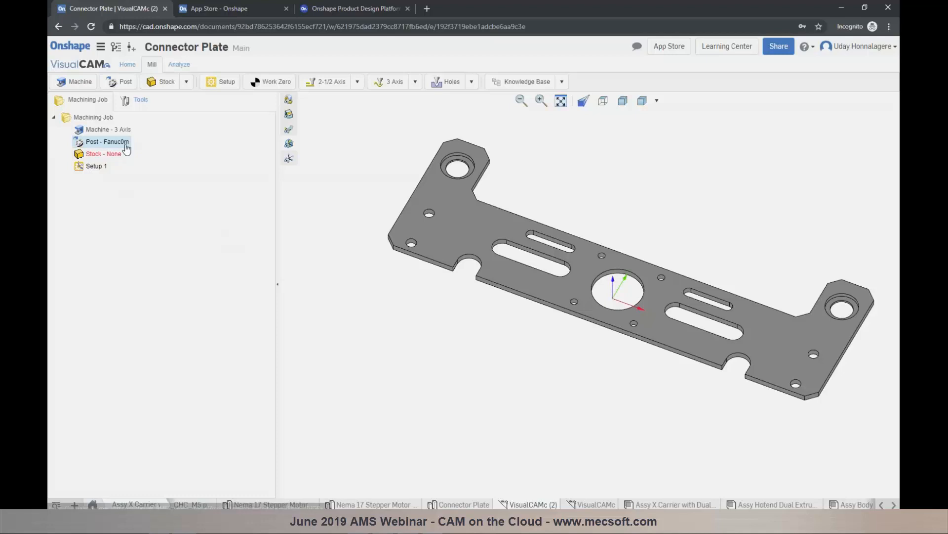
# Create a part box stock around the plate with offsets of 0.1 in X, 0.1 in Y and 0.02 in Z
pyautogui.click(187, 83)
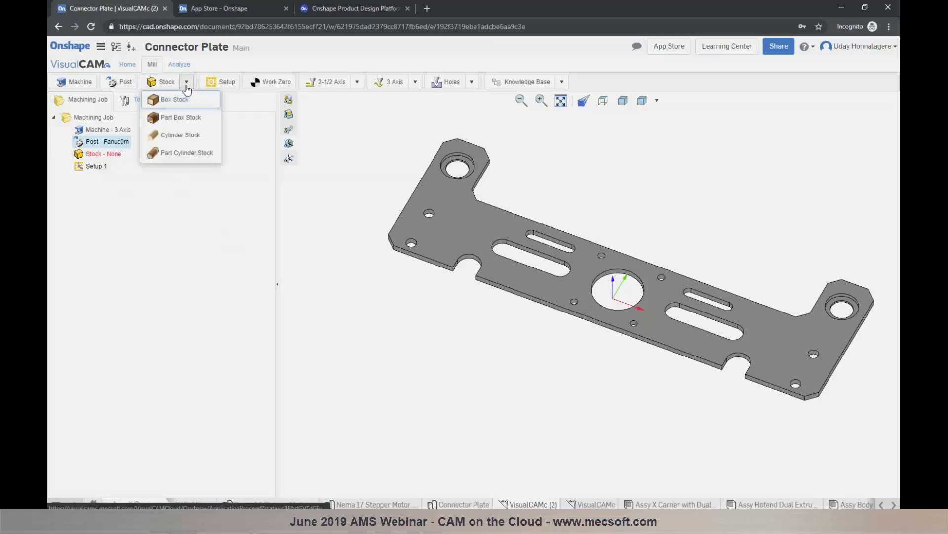
pyautogui.click(193, 123)
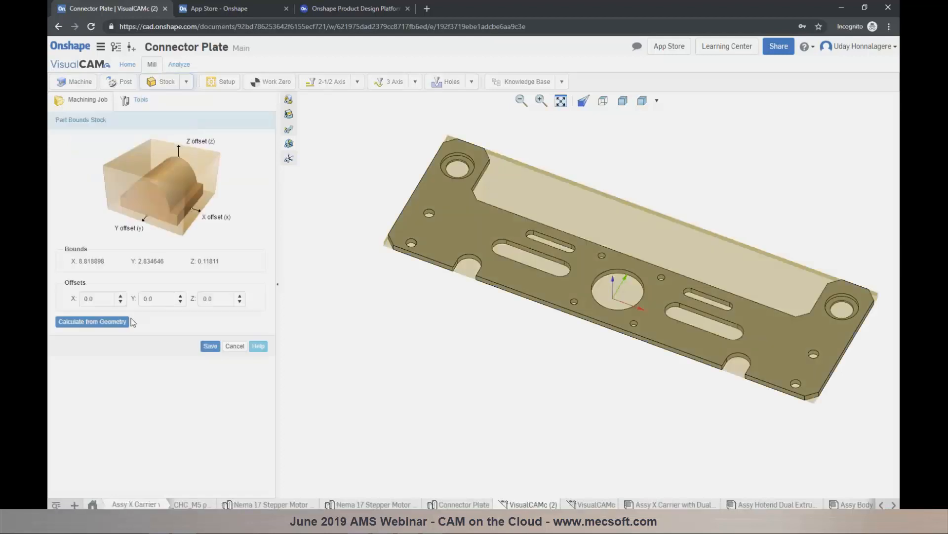
pyautogui.click(120, 296)
pyautogui.click(179, 295)
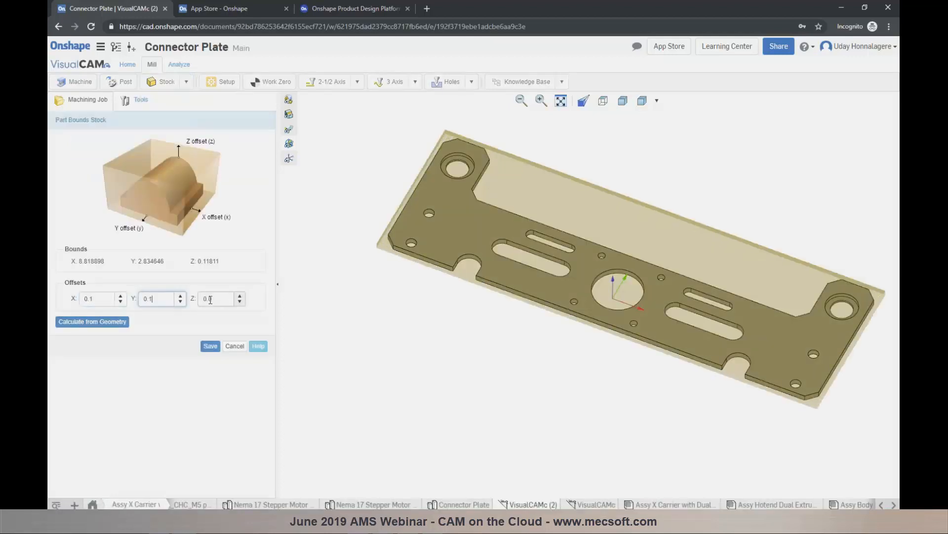
pyautogui.click(216, 299)
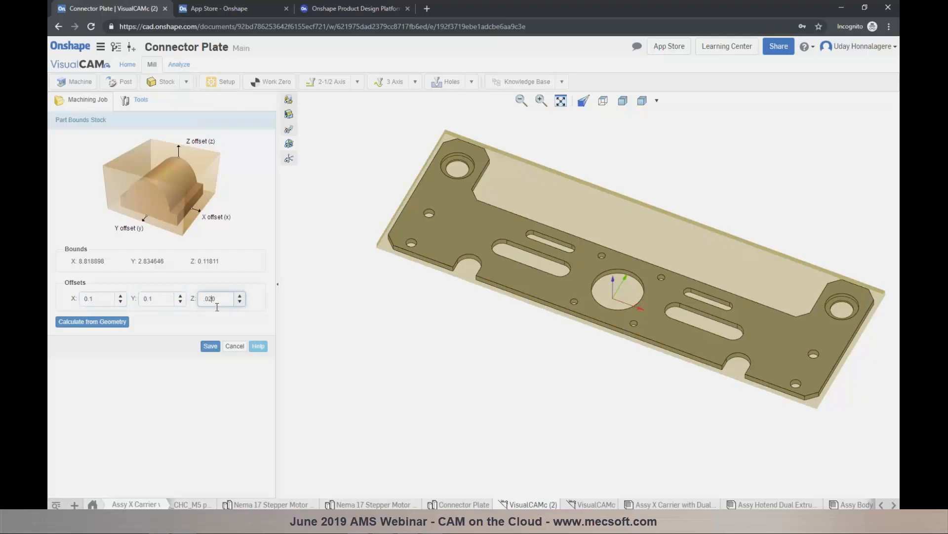
pyautogui.click(210, 345)
# Examine how the stock box encloses the plate from an oblique angle
pyautogui.moveTo(487, 387); pyautogui.dragTo(485, 369, button='right')
pyautogui.scroll(-2, 799, 276)
pyautogui.scroll(2, 801, 277)
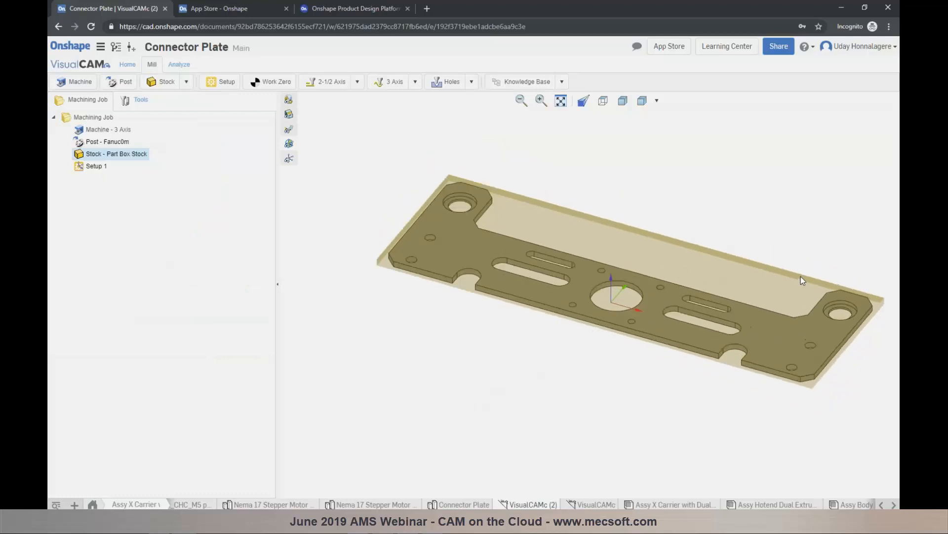
pyautogui.scroll(2, 801, 277)
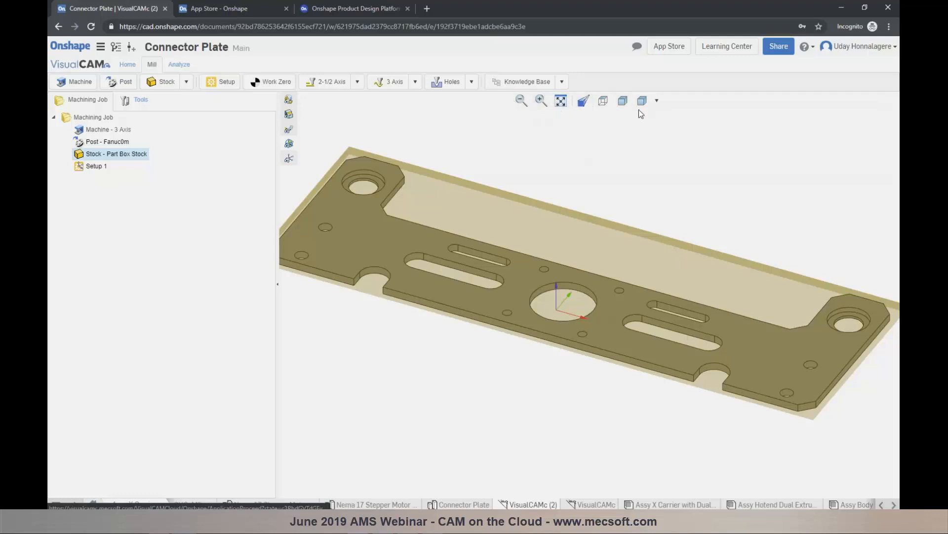
pyautogui.click(657, 100)
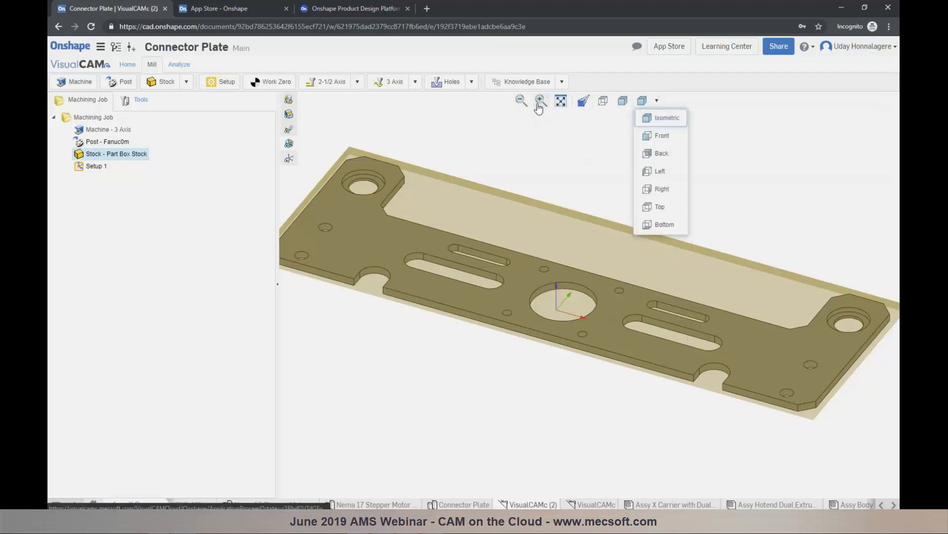
pyautogui.click(521, 133)
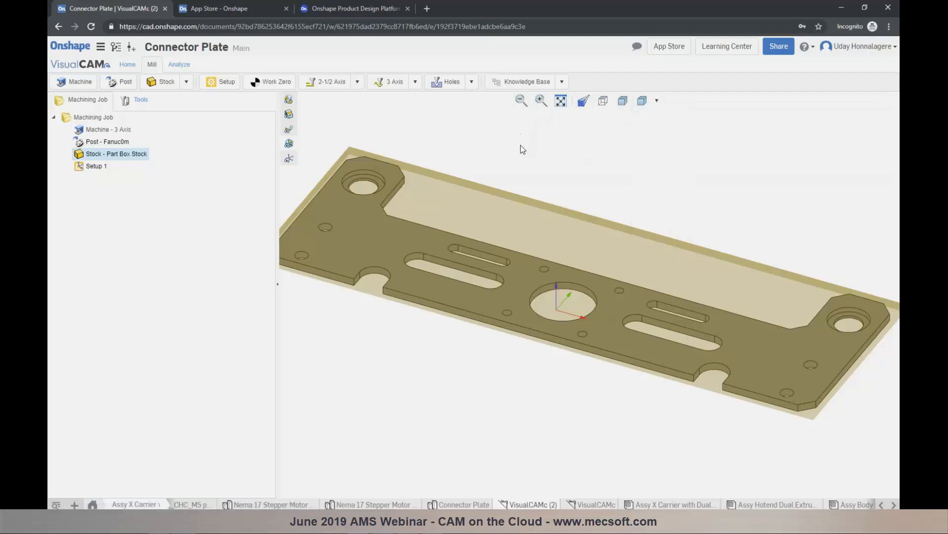
pyautogui.scroll(-2, 544, 188)
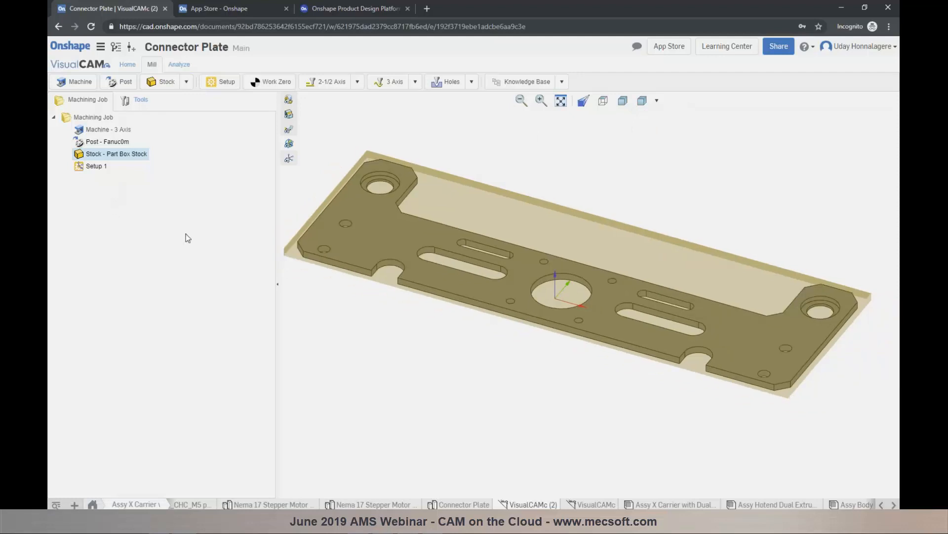
pyautogui.scroll(-1, 432, 319)
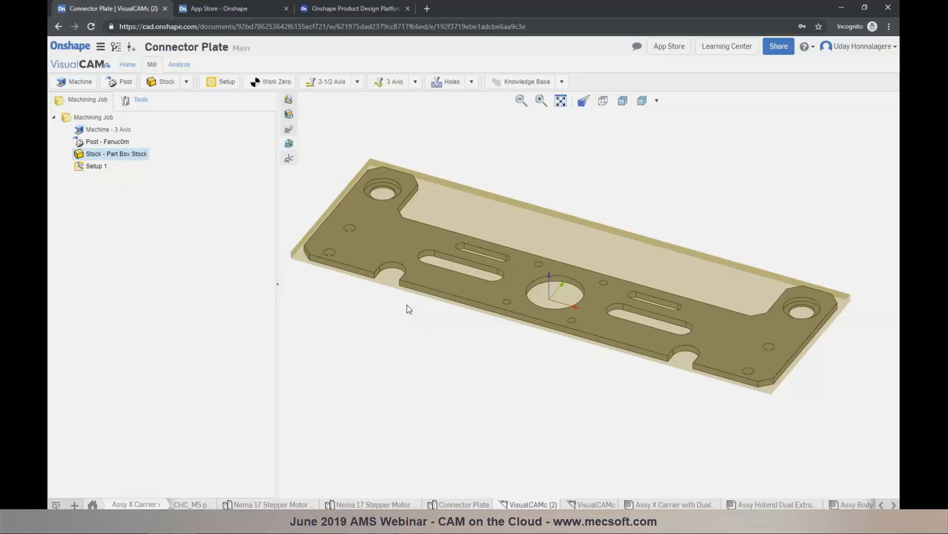
# Set the work zero to the stock box at the highest Z face and the south west corner, and save it
pyautogui.click(265, 86)
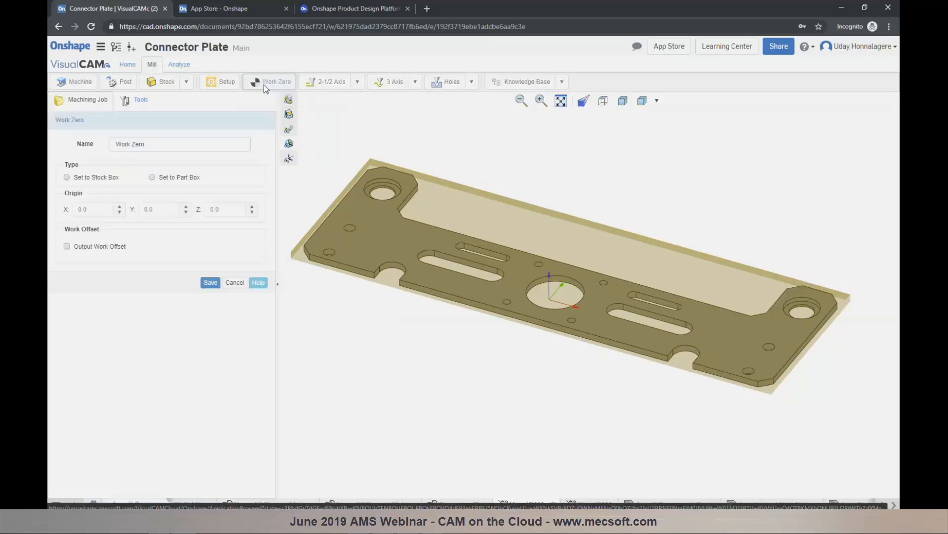
pyautogui.click(78, 179)
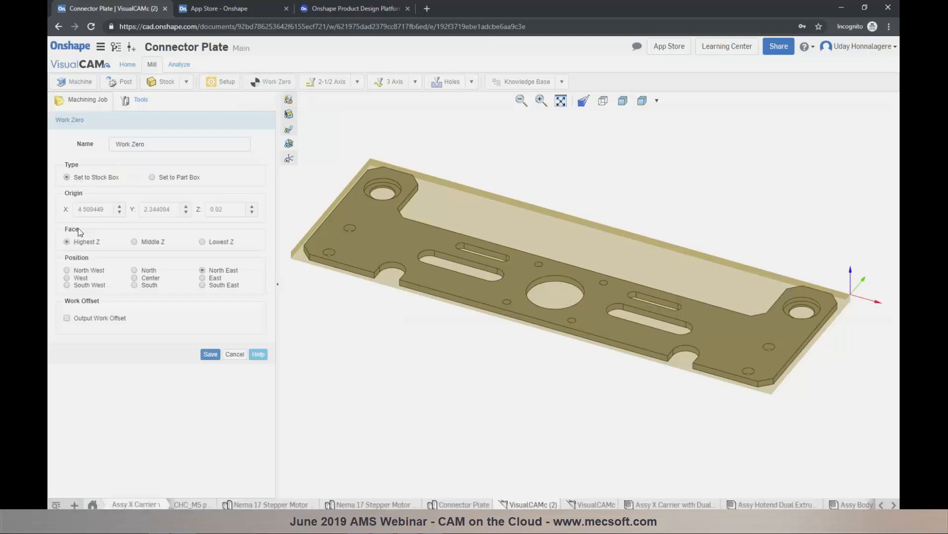
pyautogui.click(74, 286)
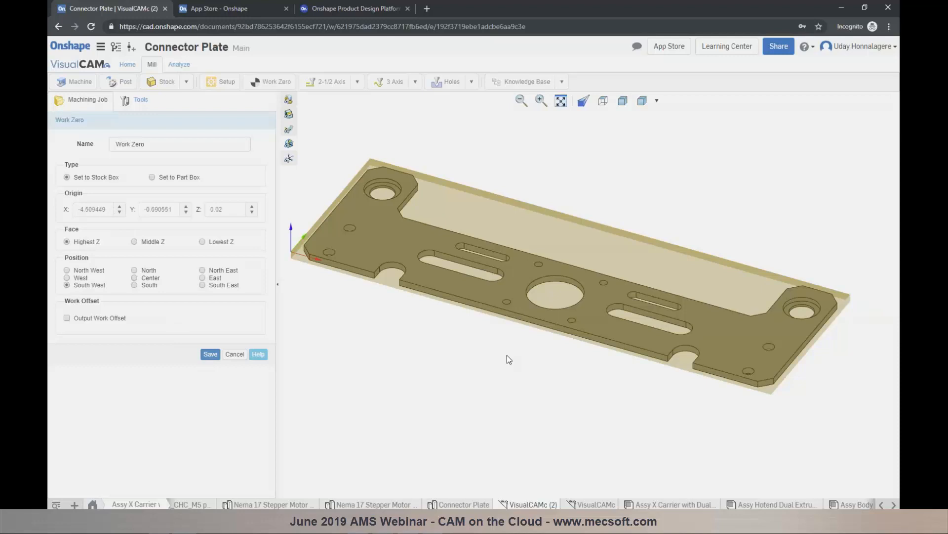
pyautogui.click(208, 357)
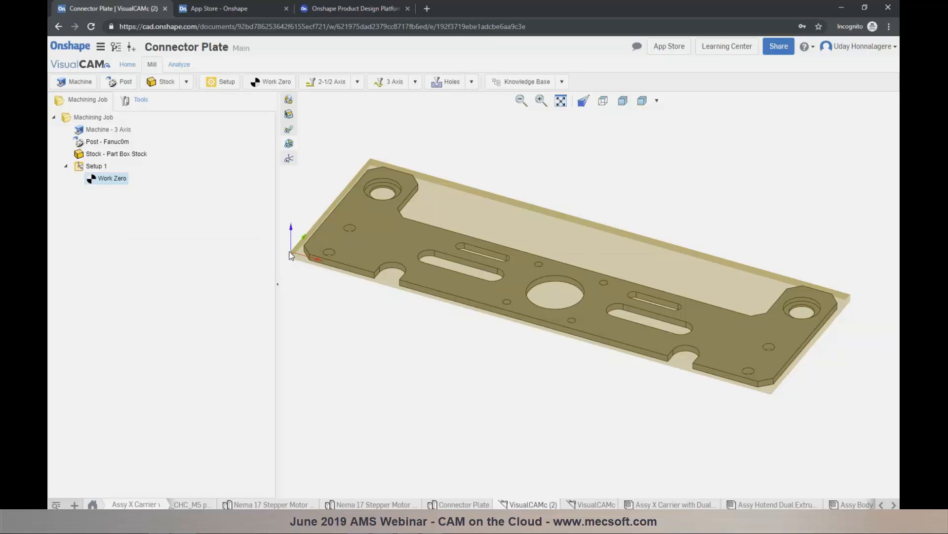
# Start a 2-1/2 axis Facing operation and review its tool, feeds and speeds, and clearance plane settings
pyautogui.click(357, 82)
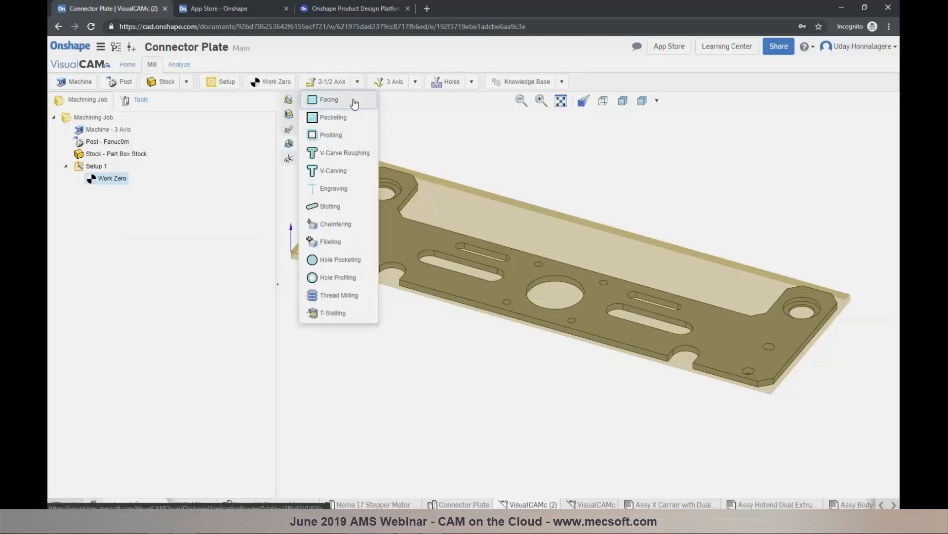
pyautogui.click(354, 102)
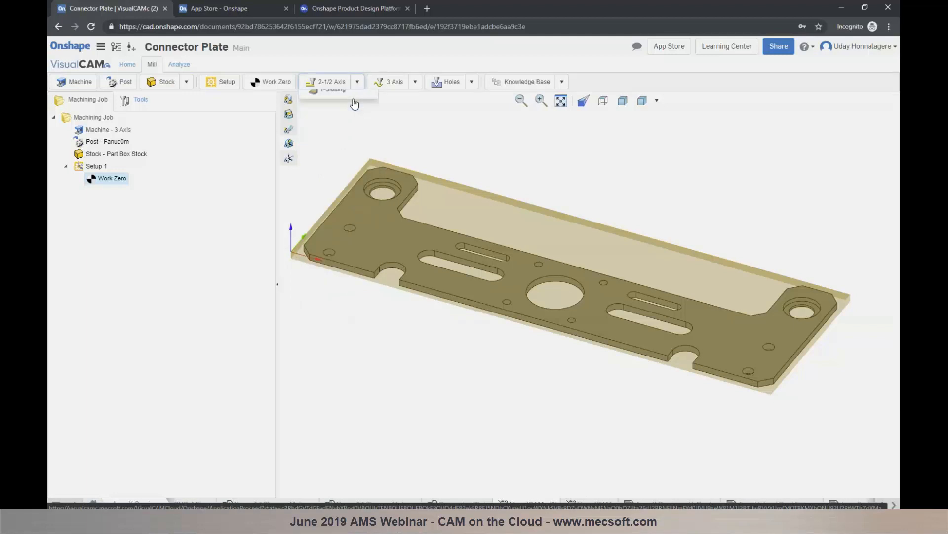
pyautogui.click(129, 167)
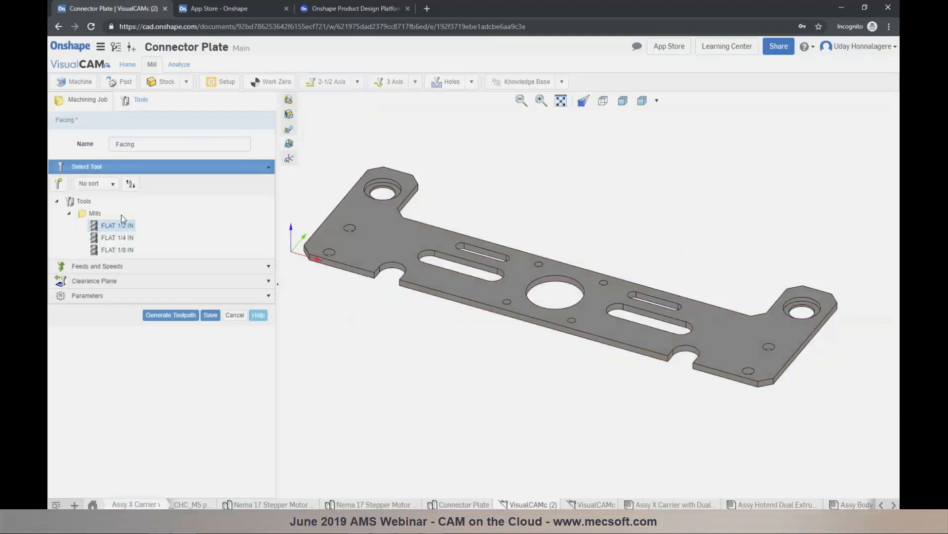
pyautogui.click(124, 269)
pyautogui.scroll(-3, 127, 272)
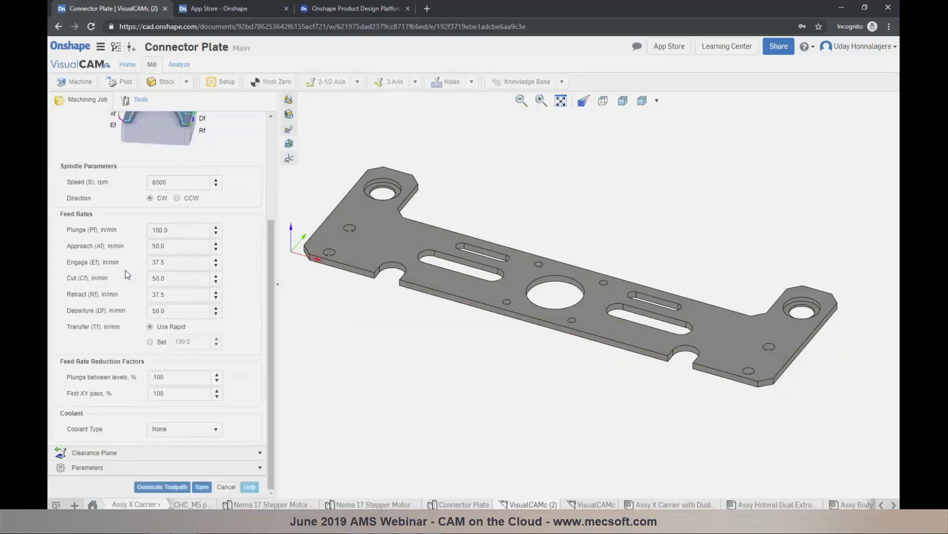
pyautogui.click(129, 453)
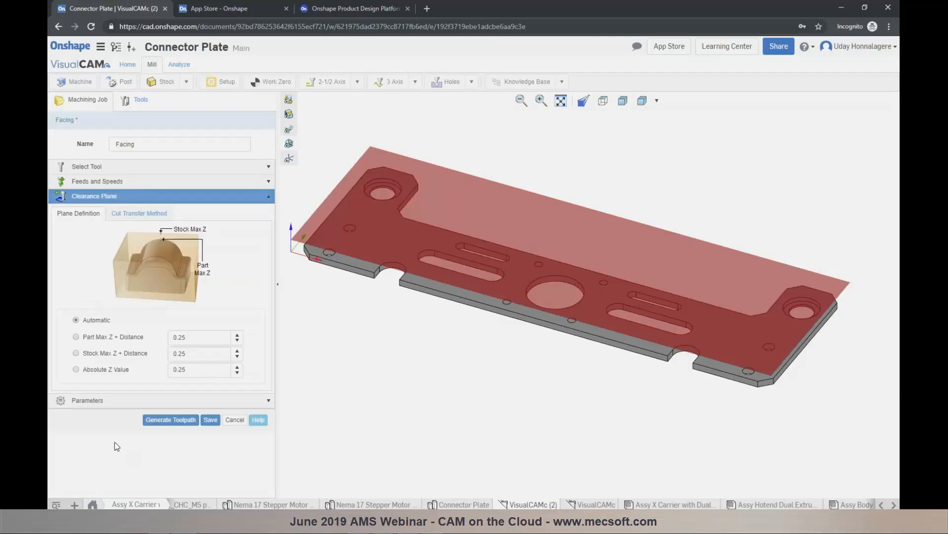
pyautogui.click(124, 217)
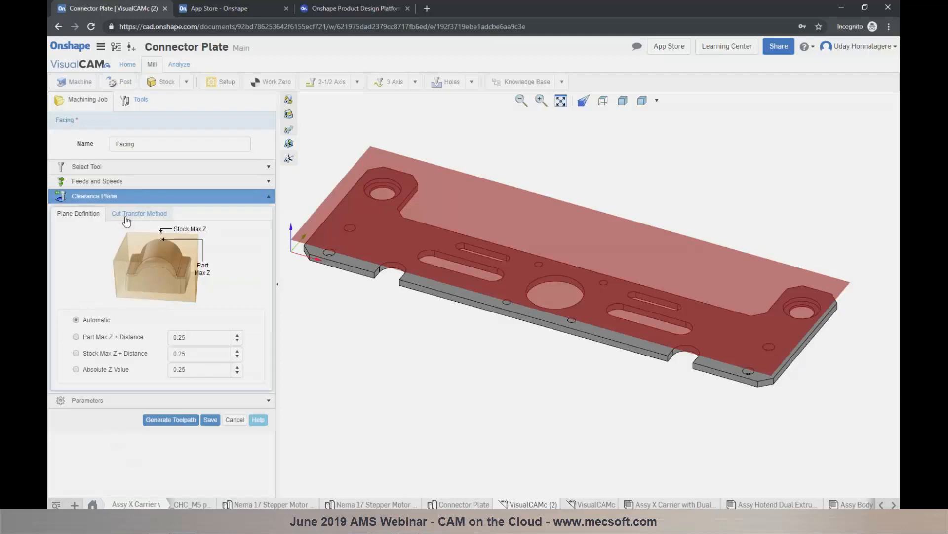
pyautogui.click(88, 221)
# In the facing parameters, switch the cut pattern to Linear Cuts and set the stepover to 60% of the tool diameter
pyautogui.click(87, 400)
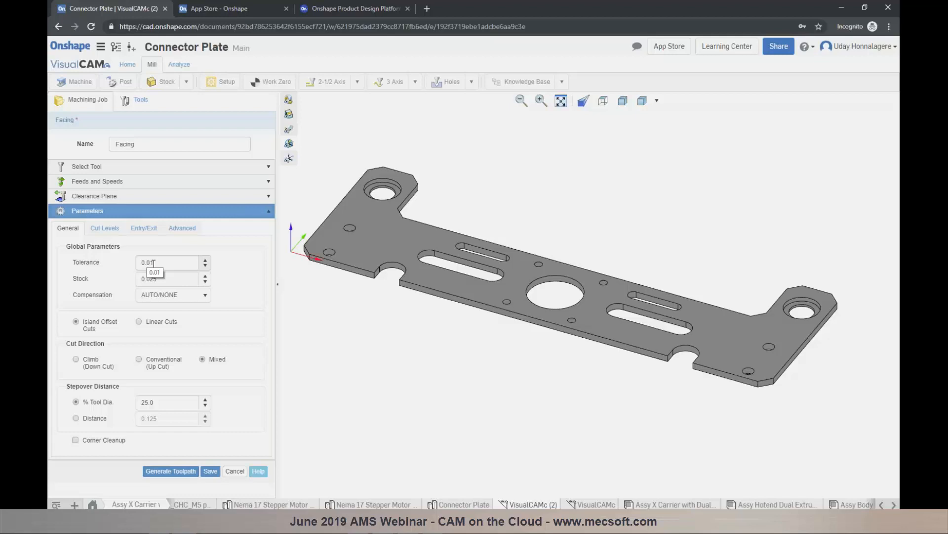
pyautogui.doubleClick(161, 280)
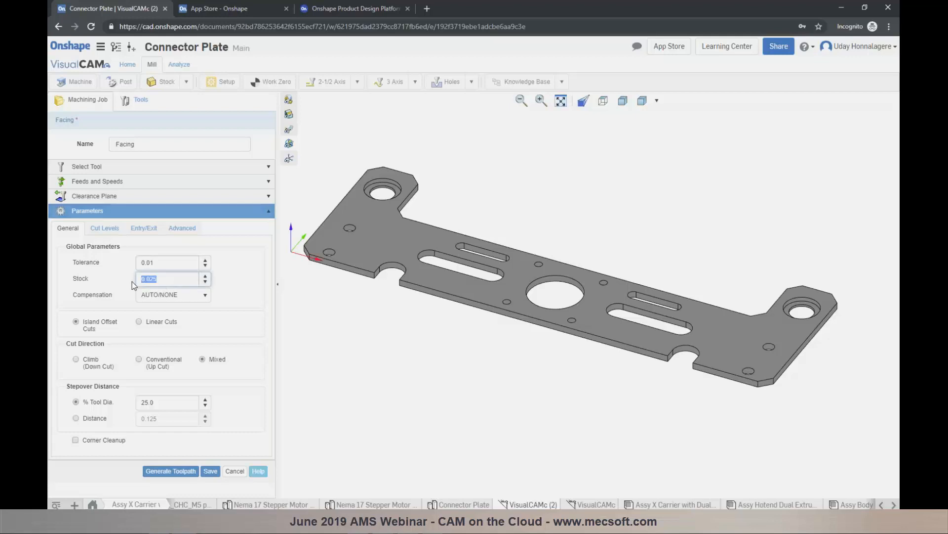
pyautogui.click(144, 326)
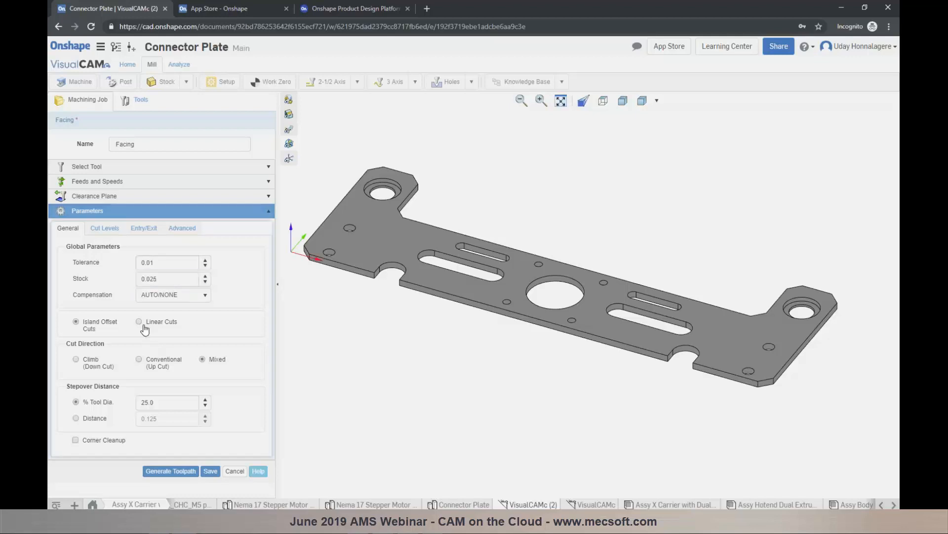
pyautogui.click(145, 328)
pyautogui.scroll(-1, 154, 346)
pyautogui.doubleClick(159, 416)
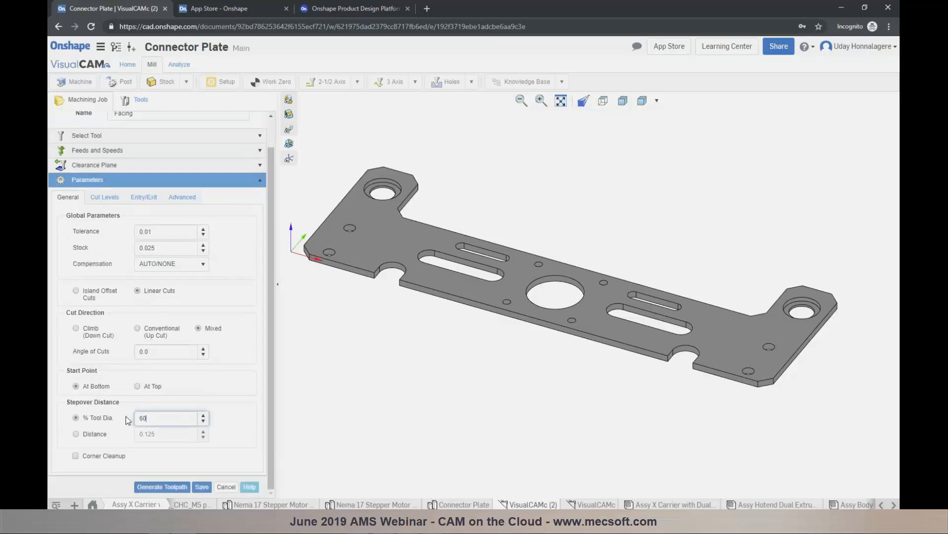
# Set the facing total cut depth to 0.02, generate the toolpath and save the operation
pyautogui.click(105, 197)
pyautogui.click(171, 316)
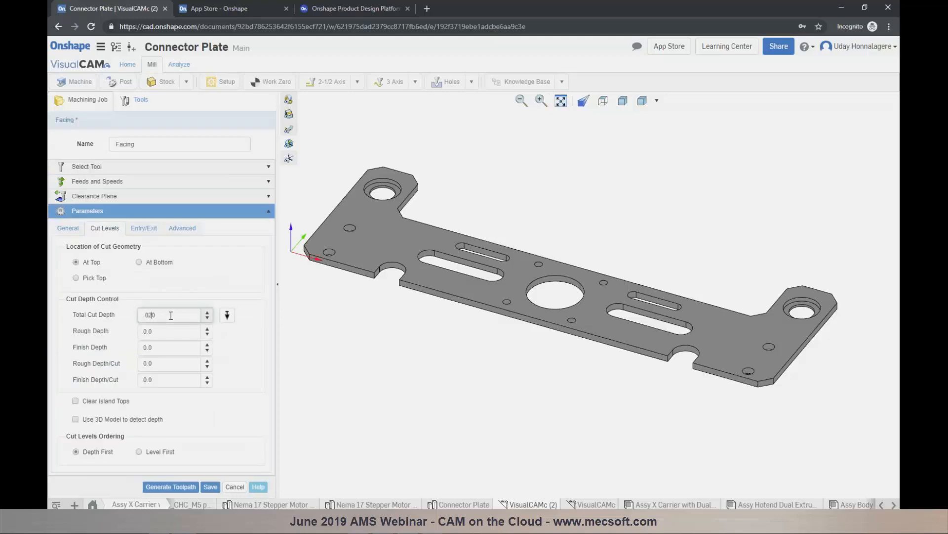
pyautogui.press('Tab')
pyautogui.click(176, 486)
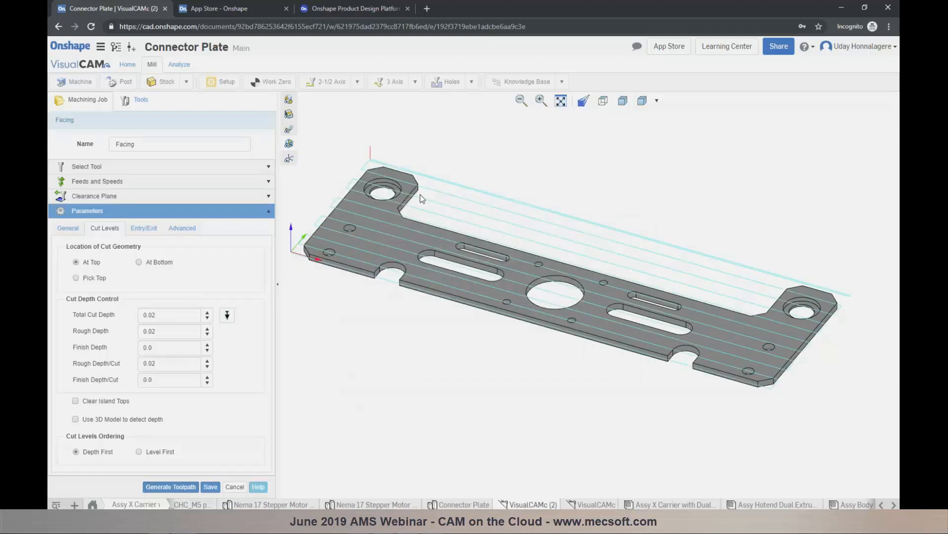
pyautogui.click(210, 487)
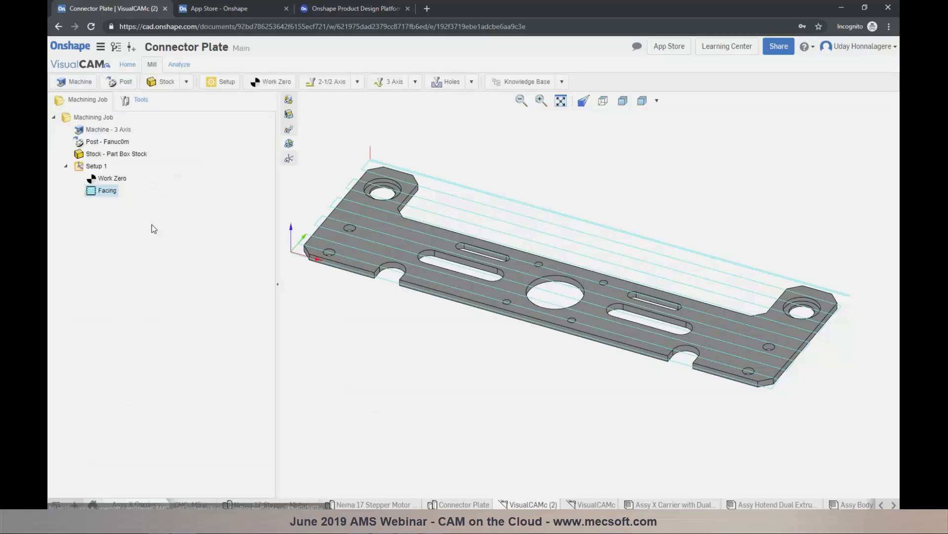
# Simulate the facing toolpath on the stock at a reduced simulation speed, then exit the simulation
pyautogui.rightClick(102, 192)
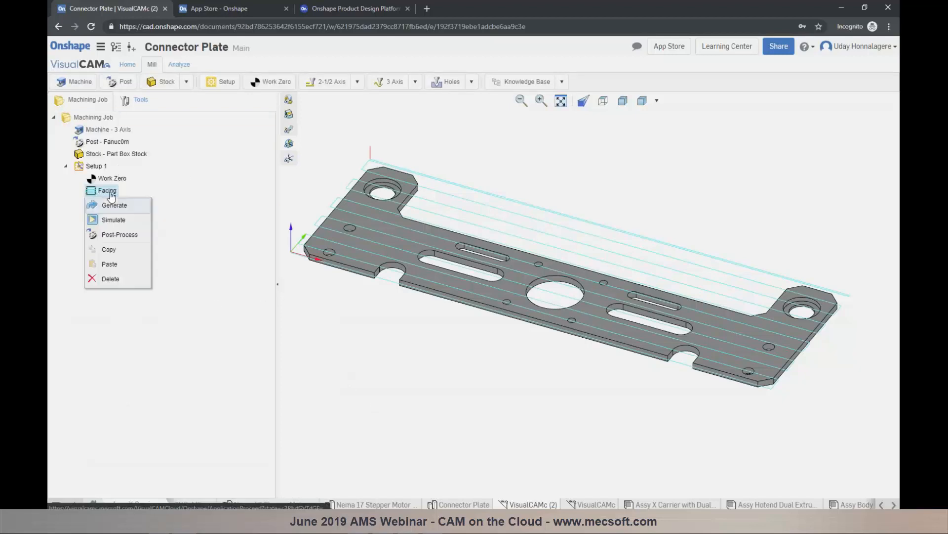
pyautogui.click(113, 220)
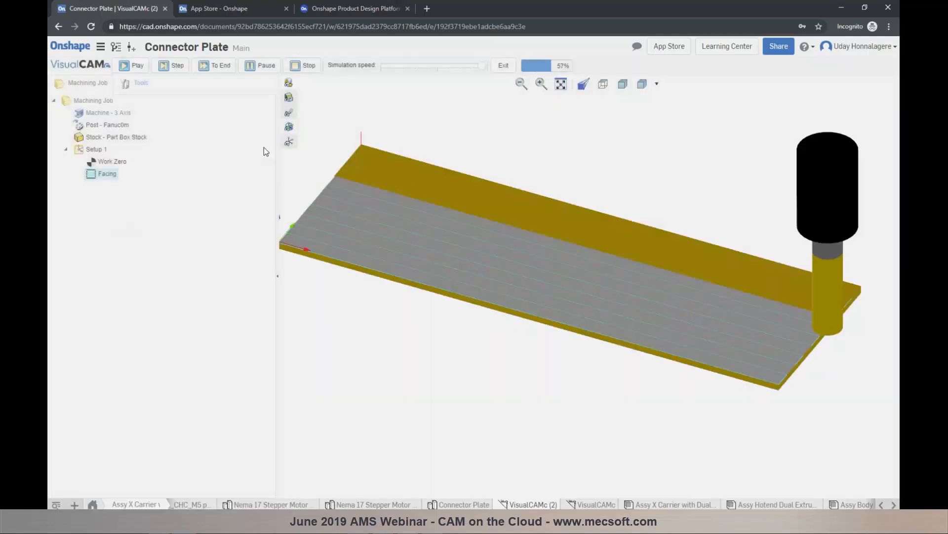
pyautogui.moveTo(483, 66); pyautogui.dragTo(393, 66)
pyautogui.click(130, 66)
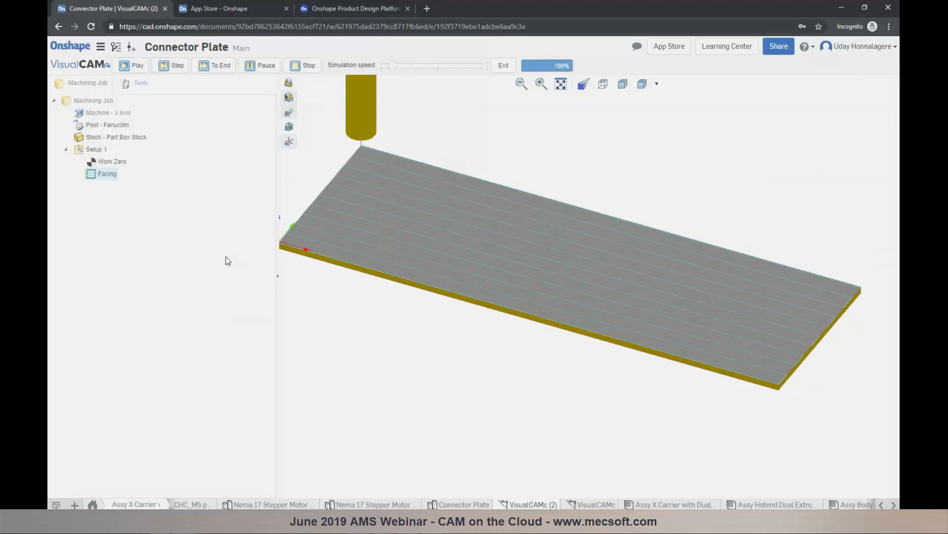
pyautogui.click(501, 69)
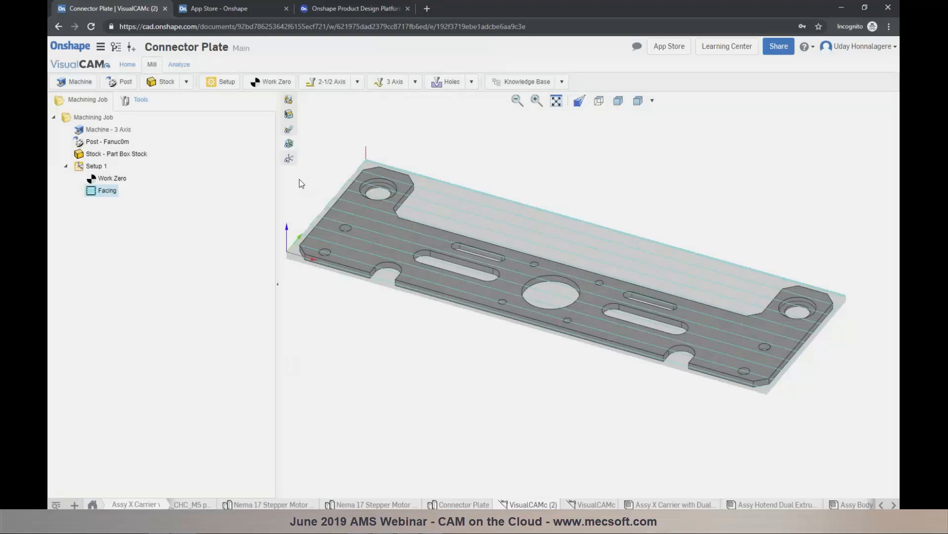
# Start a 2-1/2 axis Hole Pocketing operation on the large central hole and review its feeds, speeds and clearance plane
pyautogui.click(357, 82)
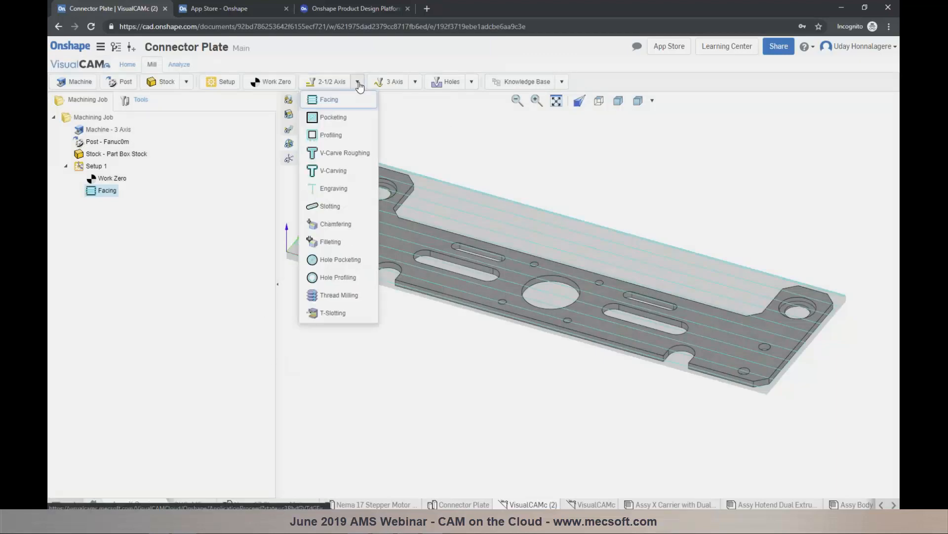
pyautogui.click(331, 262)
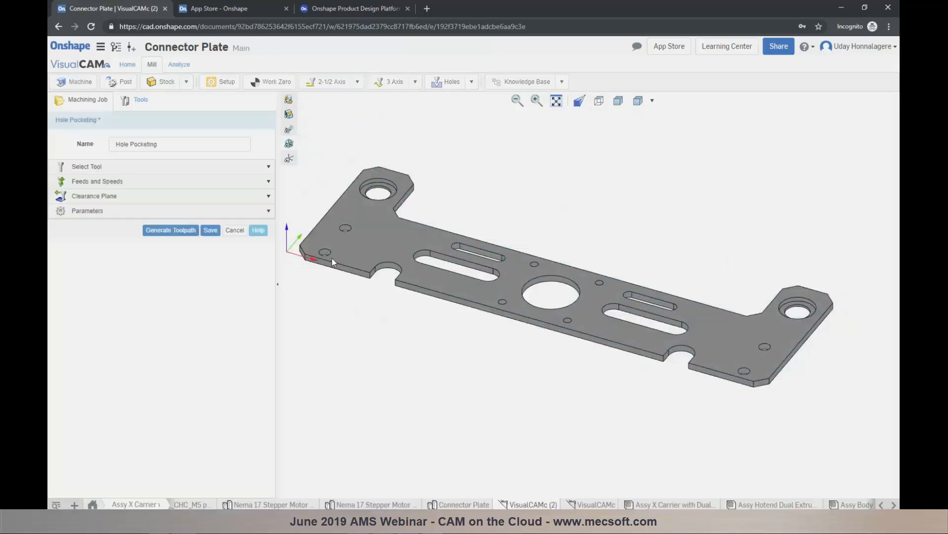
pyautogui.click(543, 276)
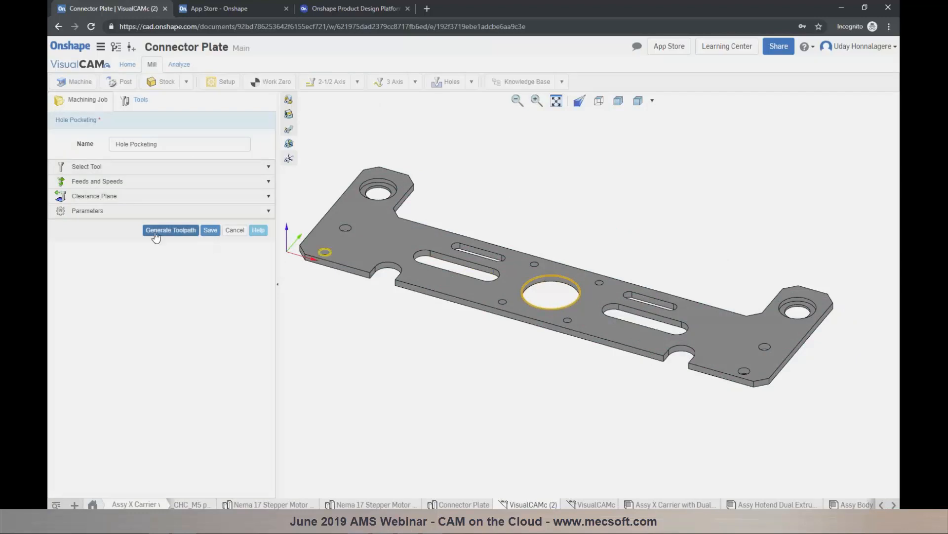
pyautogui.click(118, 183)
pyautogui.scroll(-3, 121, 336)
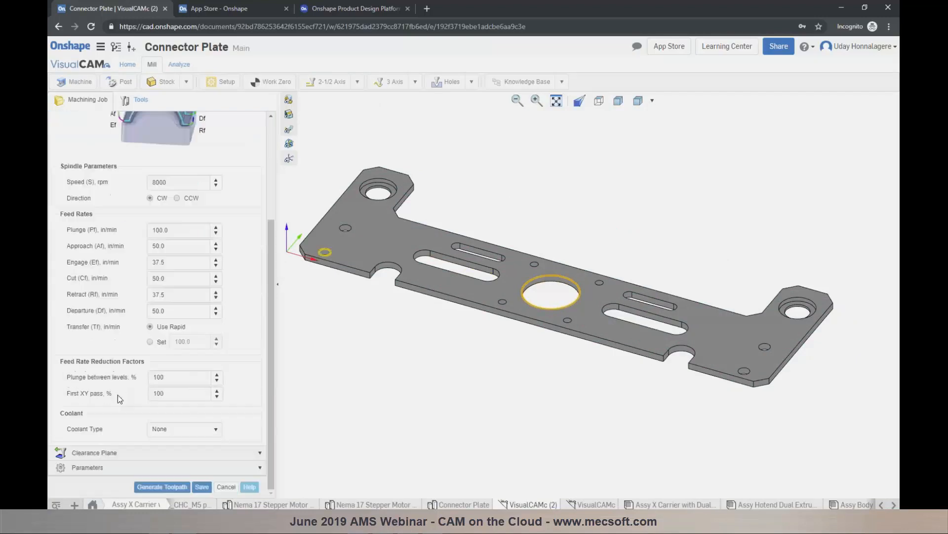
pyautogui.click(112, 453)
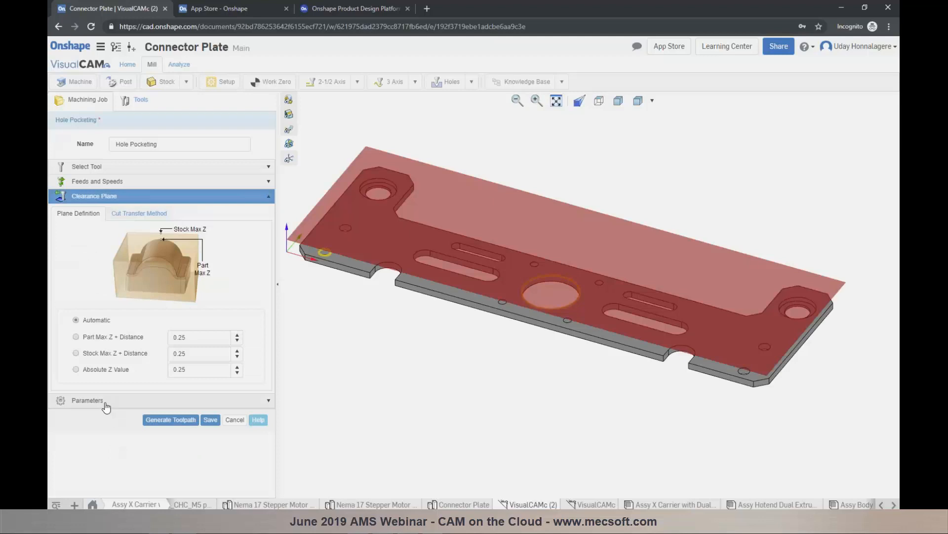
# Set the hole depth to 0.12 in the hole pocketing parameters and review the diameter, stepdown and stepover settings
pyautogui.click(104, 399)
pyautogui.moveTo(156, 352); pyautogui.dragTo(128, 353)
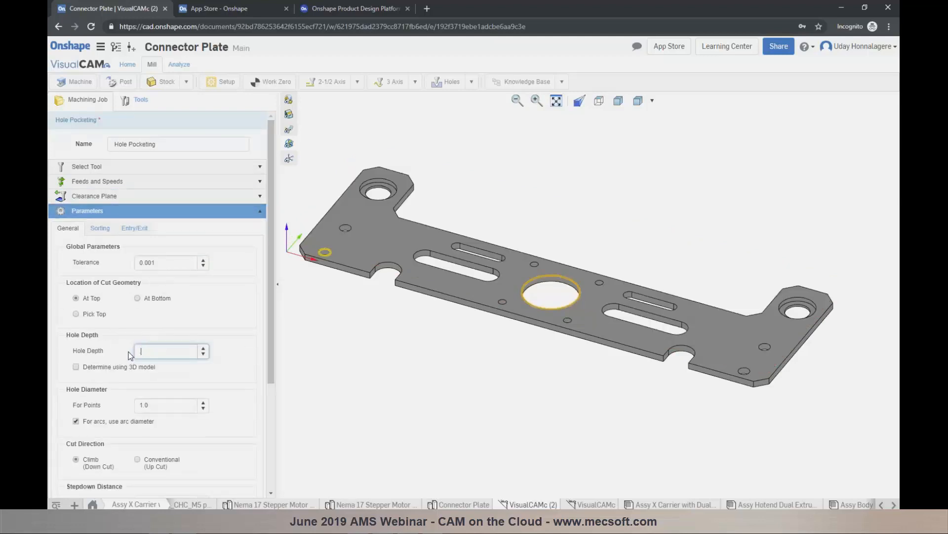
pyautogui.click(141, 405)
pyautogui.scroll(-3, 152, 415)
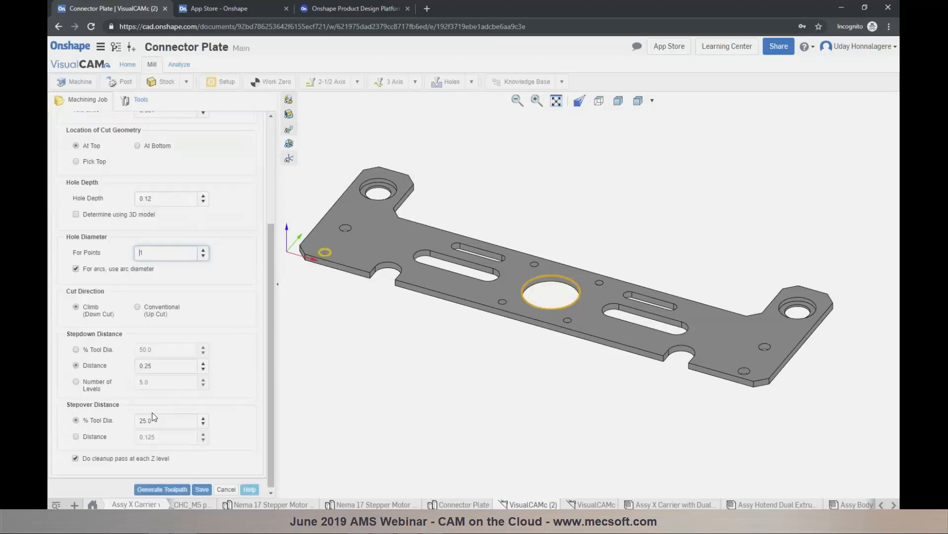
pyautogui.scroll(3, 150, 232)
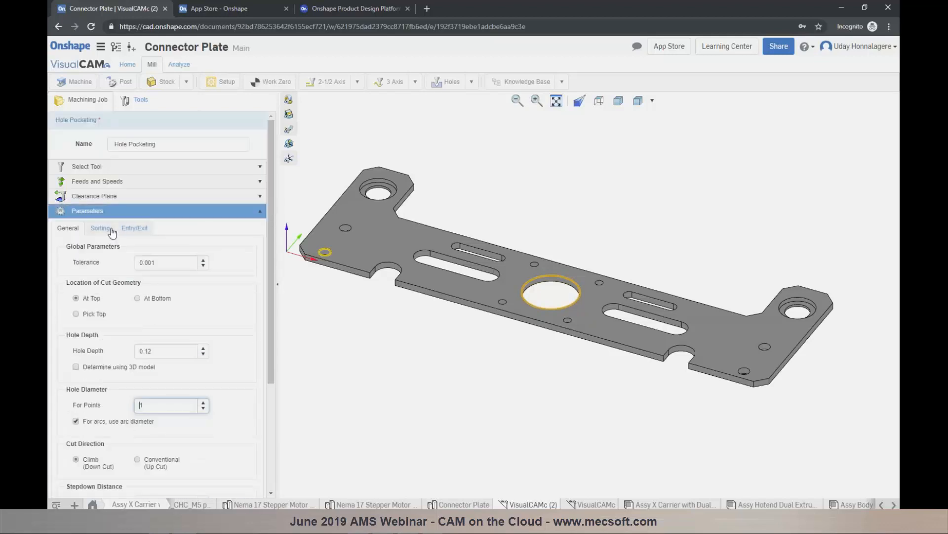
# For the helical entry, enable full 360-degree helixes only, output each helix individually, and set the pitch height to 0.05
pyautogui.click(111, 229)
pyautogui.click(134, 228)
pyautogui.click(127, 371)
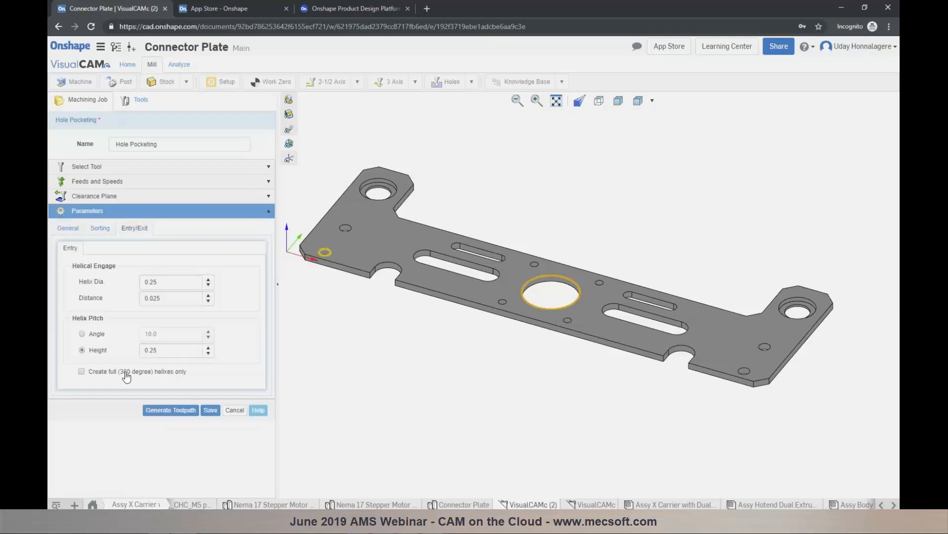
pyautogui.click(122, 390)
pyautogui.doubleClick(142, 349)
pyautogui.write('0.0')
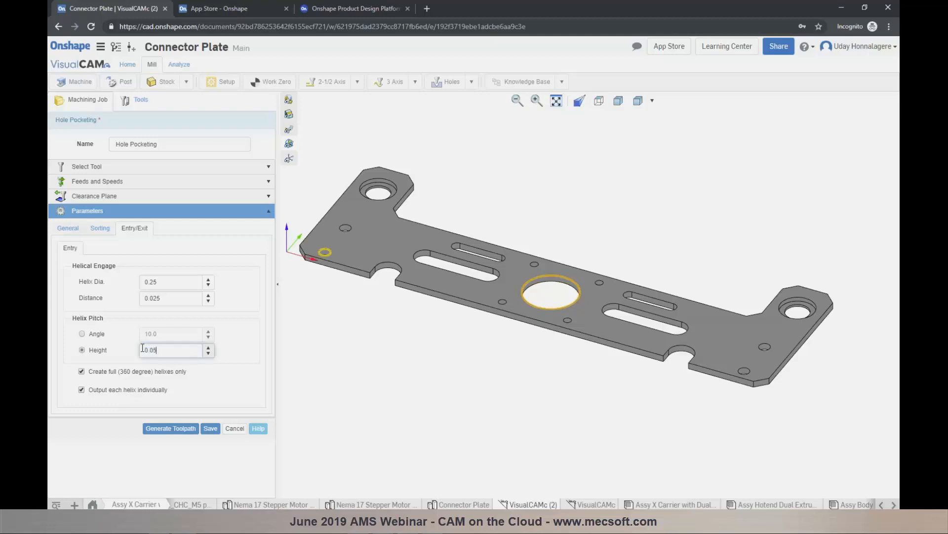
# Generate the central hole's pocketing toolpath and save the operation
pyautogui.click(172, 430)
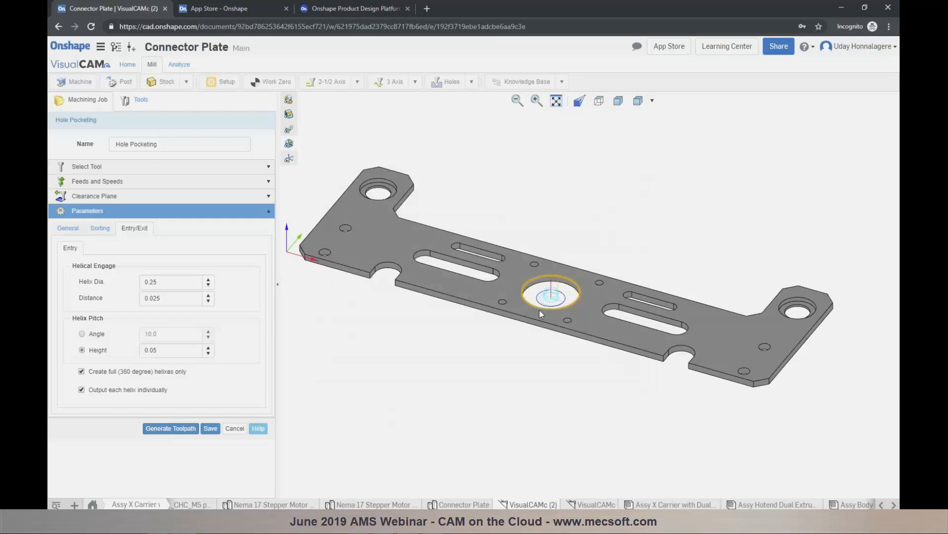
pyautogui.scroll(2, 540, 307)
pyautogui.click(211, 427)
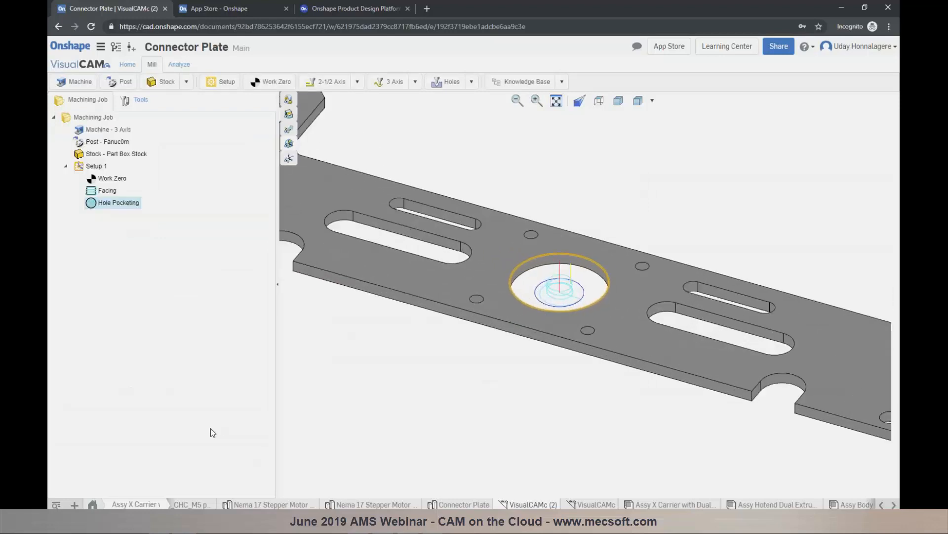
pyautogui.scroll(-3, 581, 328)
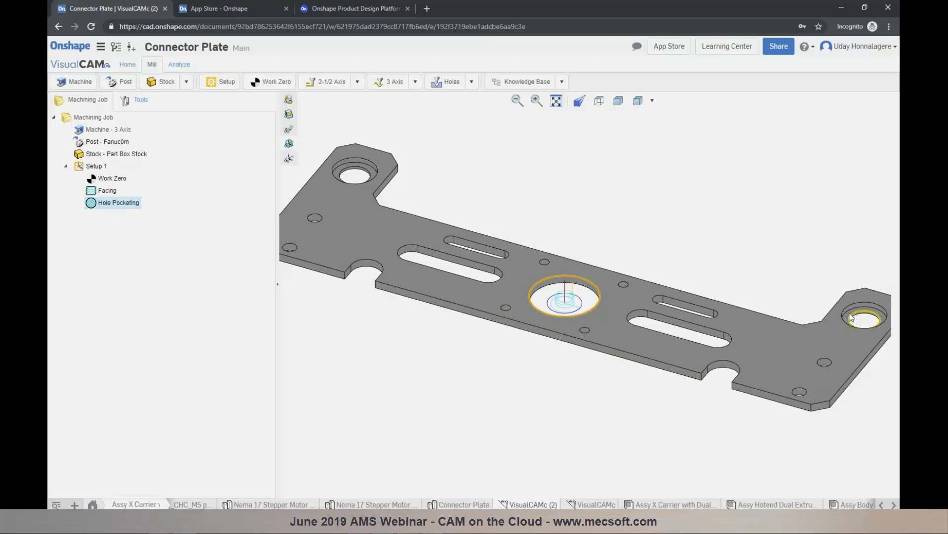
# Duplicate the Hole Pocketing operation within Setup 1 and open the copy for editing
pyautogui.rightClick(109, 210)
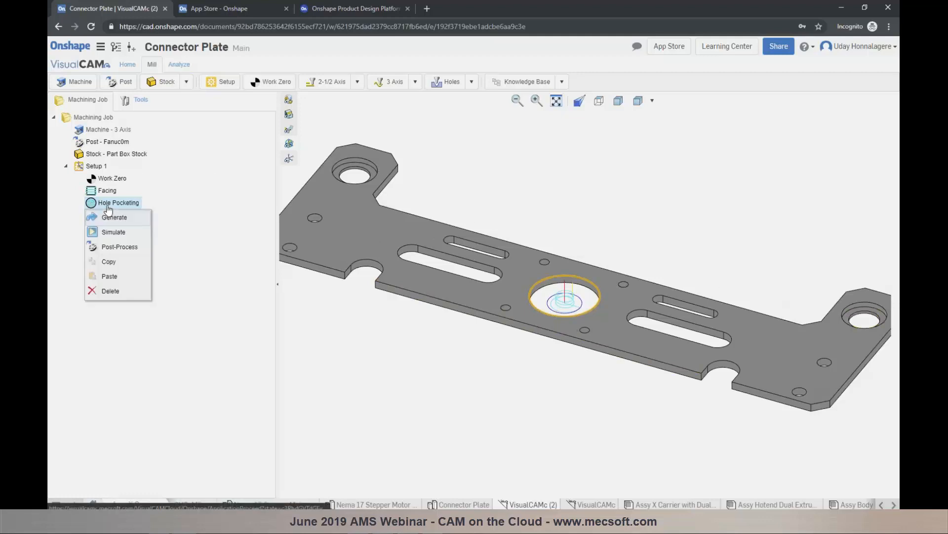
pyautogui.click(109, 262)
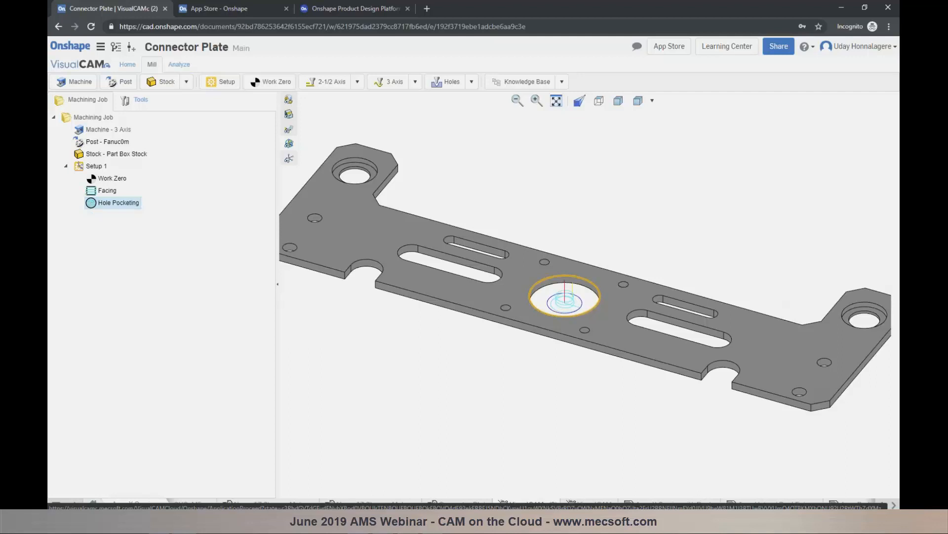
pyautogui.rightClick(108, 208)
pyautogui.click(112, 274)
pyautogui.click(96, 217)
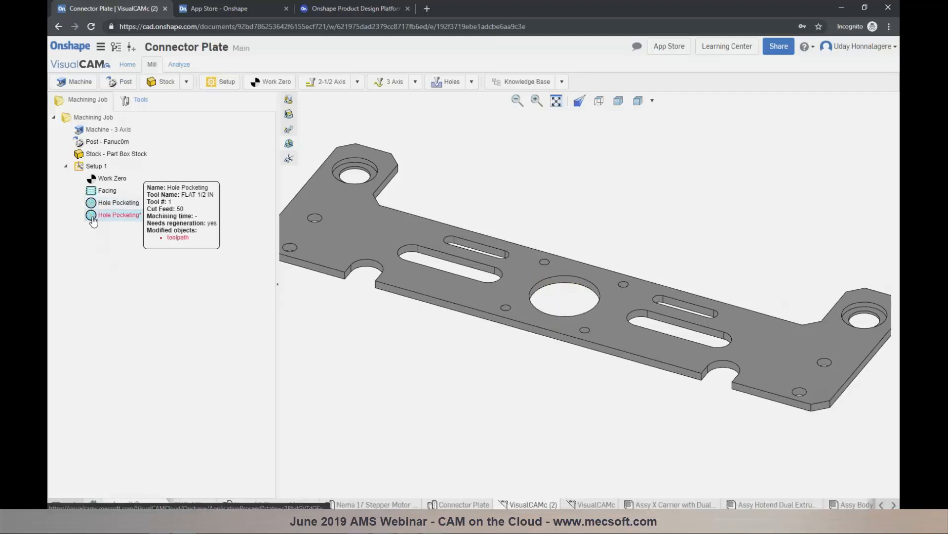
pyautogui.doubleClick(94, 217)
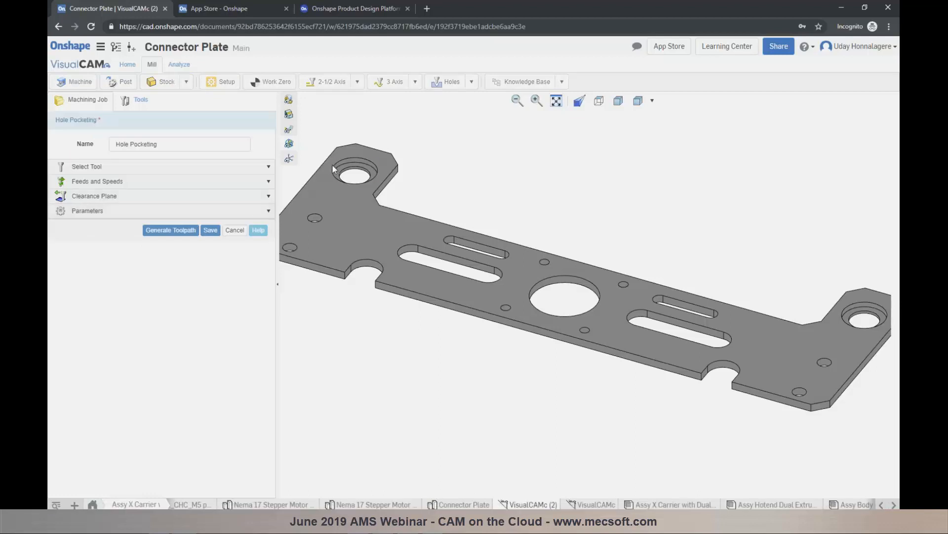
# Assign the top edges of the two counterbored corner holes to the copied operation and select the FLAT 1/4 IN tool
pyautogui.click(872, 303)
pyautogui.click(79, 166)
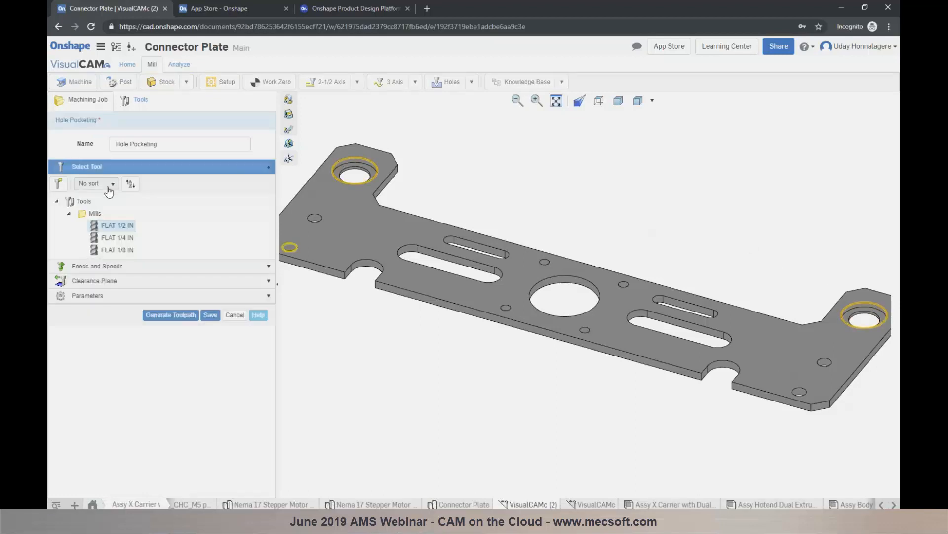
pyautogui.click(108, 239)
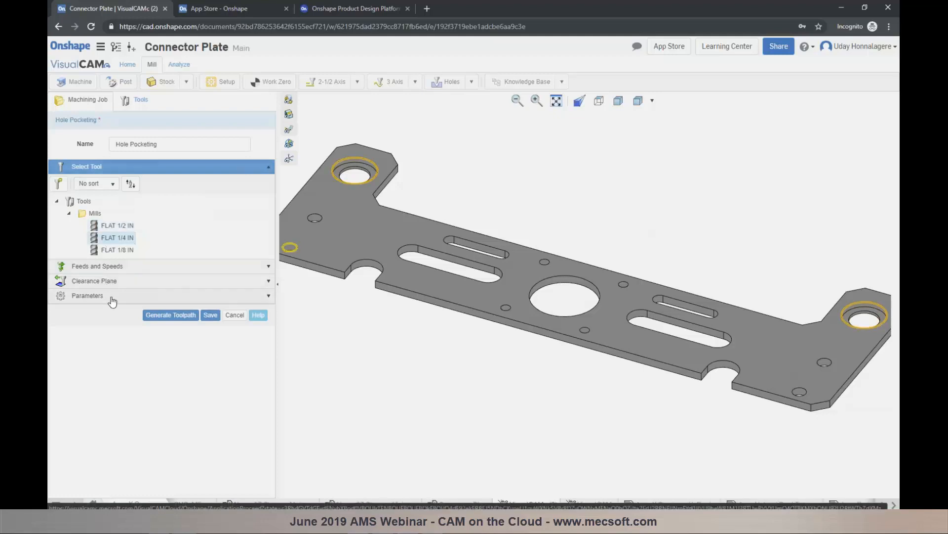
# Measure the counterbore's depth as the distance between its upper and lower circular edges
pyautogui.click(114, 295)
pyautogui.click(68, 228)
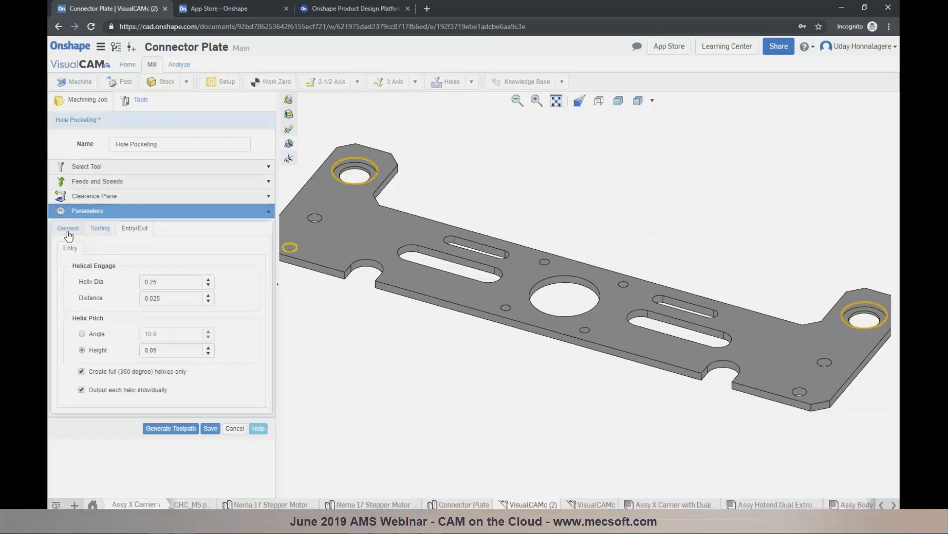
pyautogui.moveTo(193, 350); pyautogui.dragTo(126, 350)
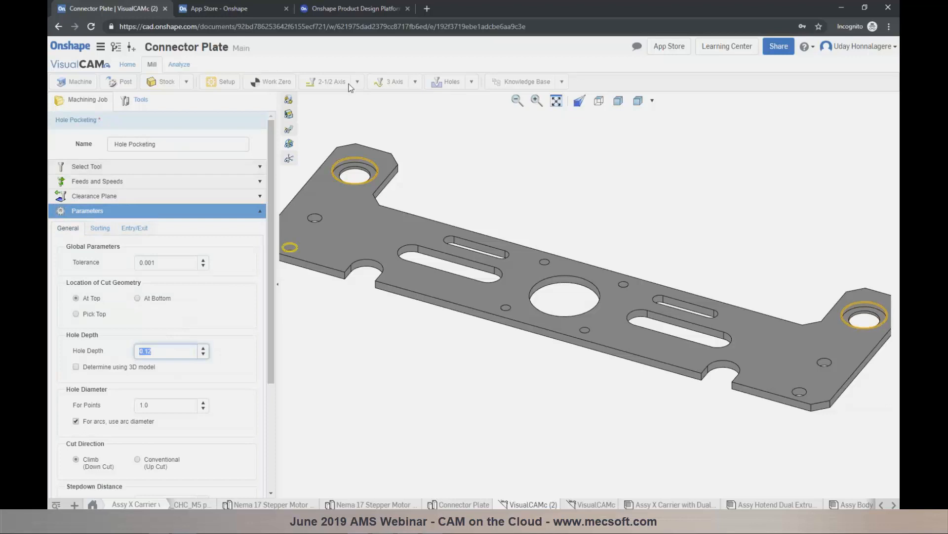
pyautogui.click(180, 68)
pyautogui.scroll(3, 334, 126)
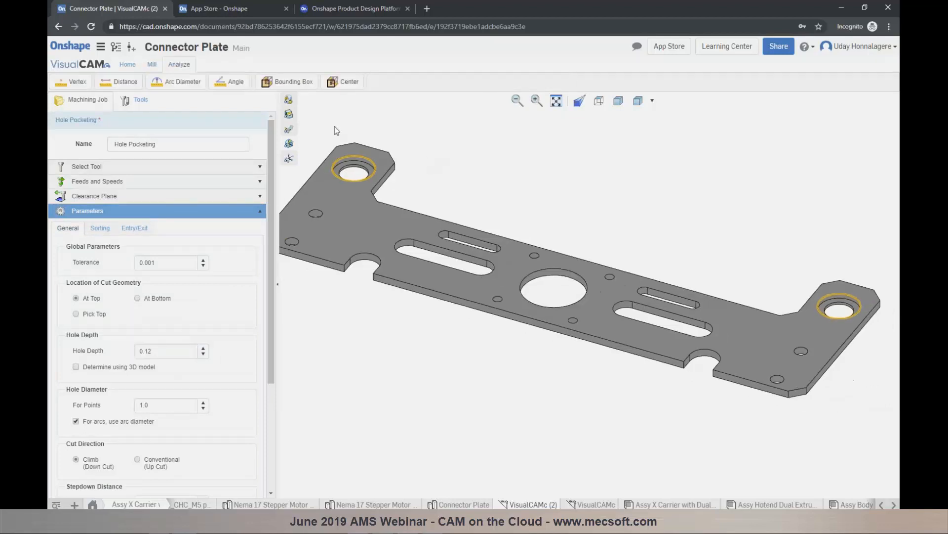
pyautogui.scroll(2, 332, 134)
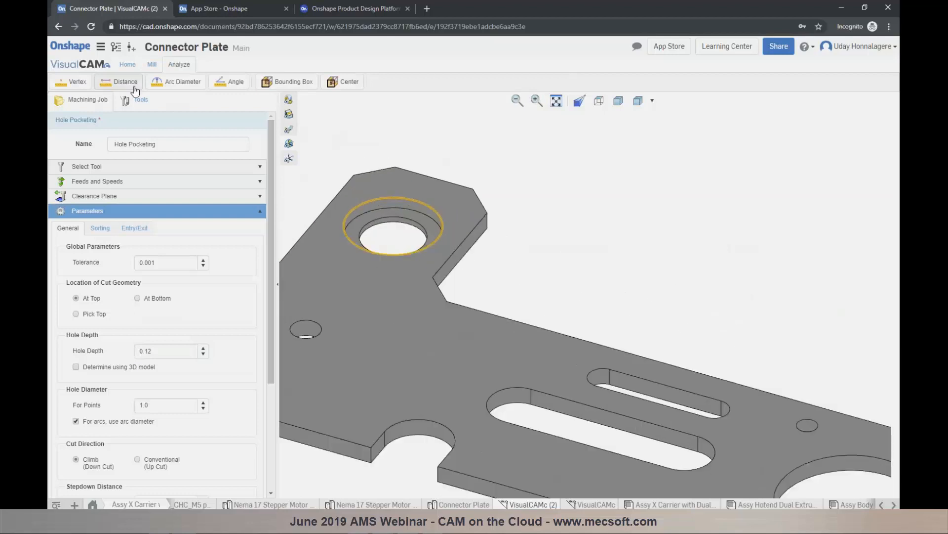
pyautogui.click(120, 81)
pyautogui.scroll(1, 373, 187)
pyautogui.scroll(1, 372, 185)
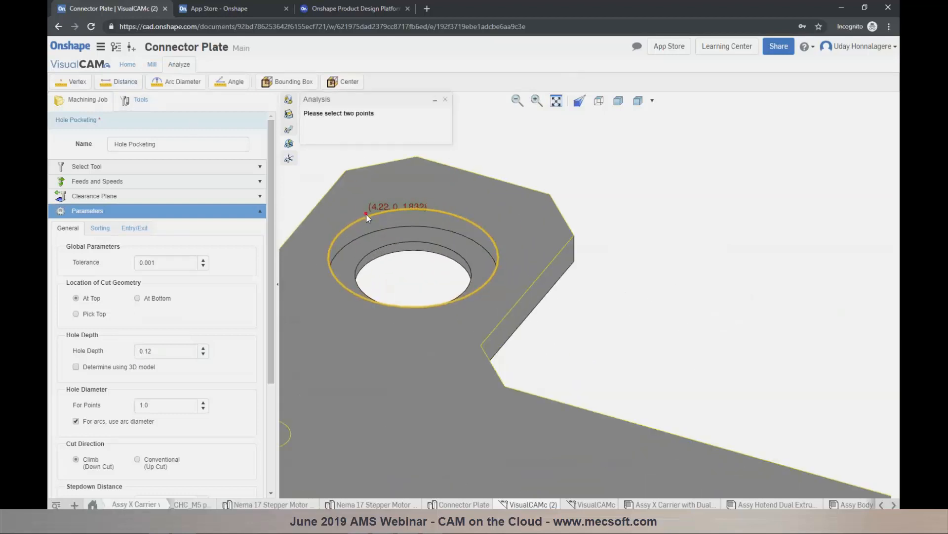
pyautogui.click(366, 216)
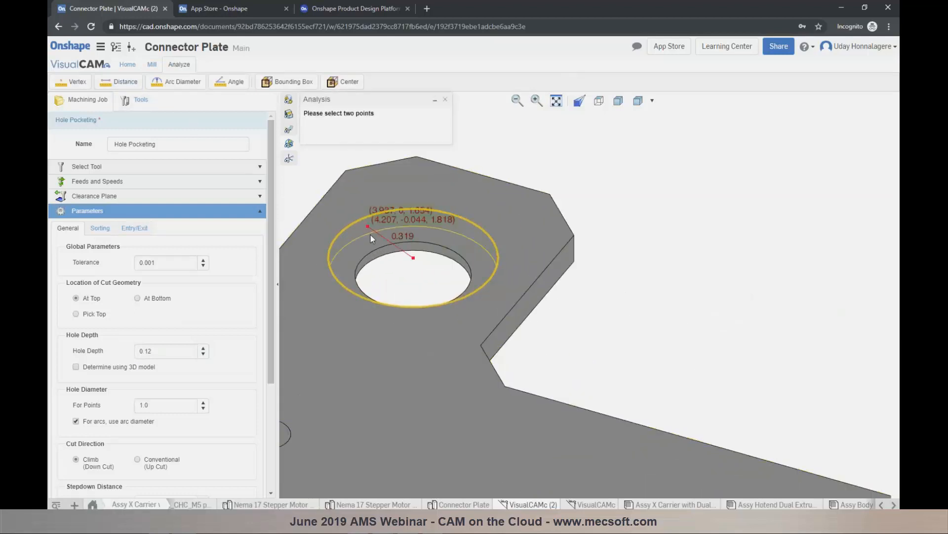
pyautogui.click(375, 254)
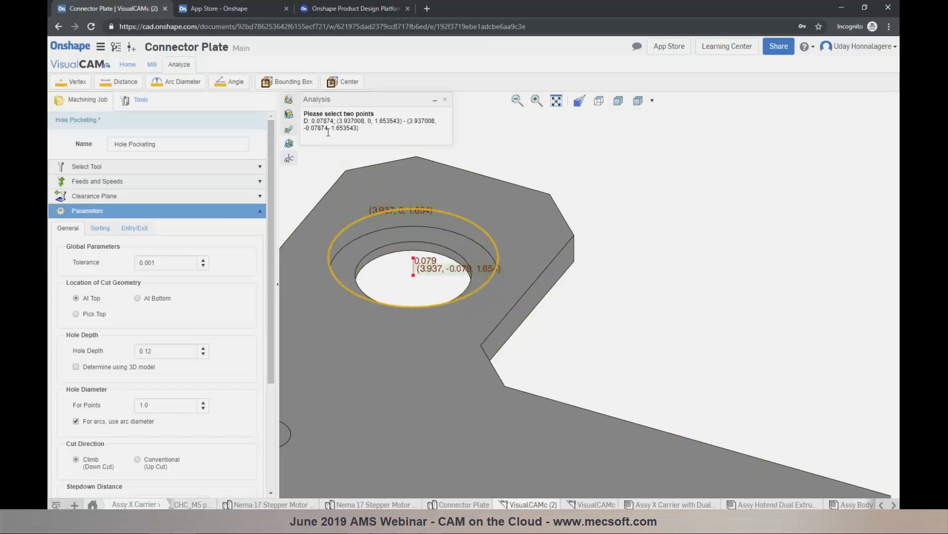
# Set the copied operation's hole depth to 0.0787, generate the toolpath for both counterbores, save it and close the measurement
pyautogui.doubleClick(135, 350)
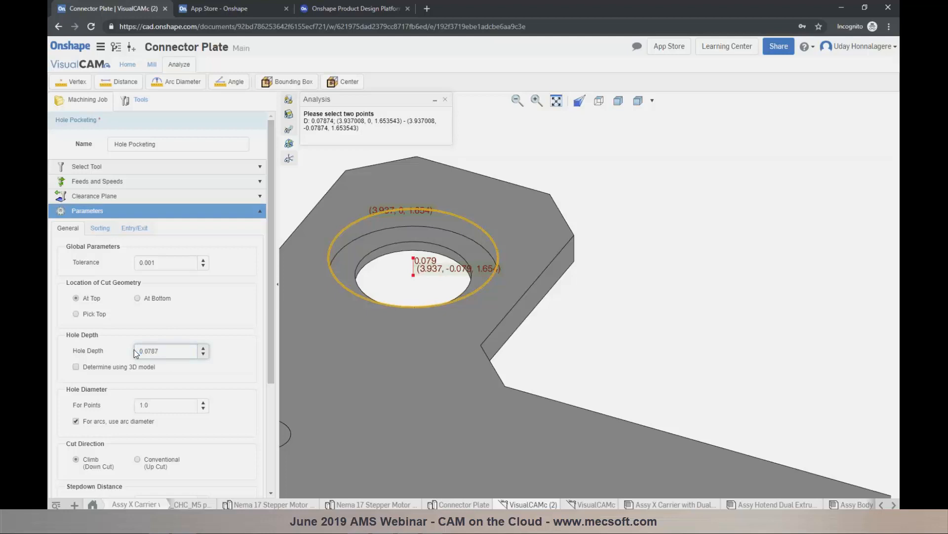
pyautogui.scroll(-3, 136, 352)
pyautogui.click(161, 487)
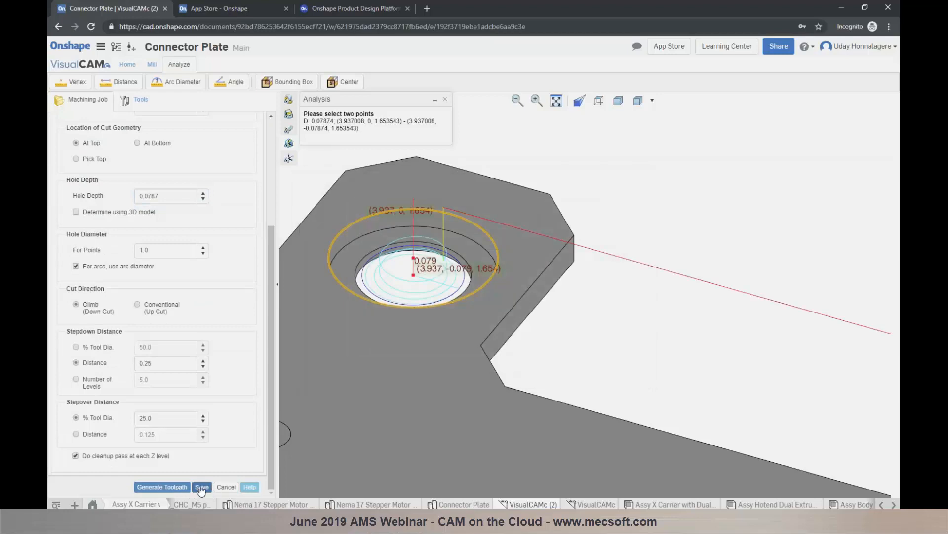
pyautogui.click(201, 487)
pyautogui.scroll(-5, 494, 211)
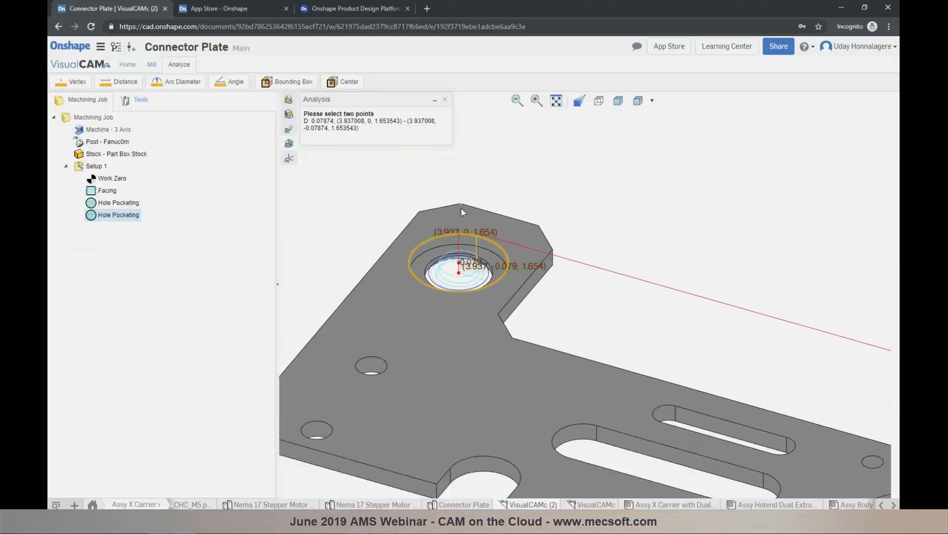
pyautogui.scroll(-2, 447, 281)
pyautogui.scroll(-2, 551, 295)
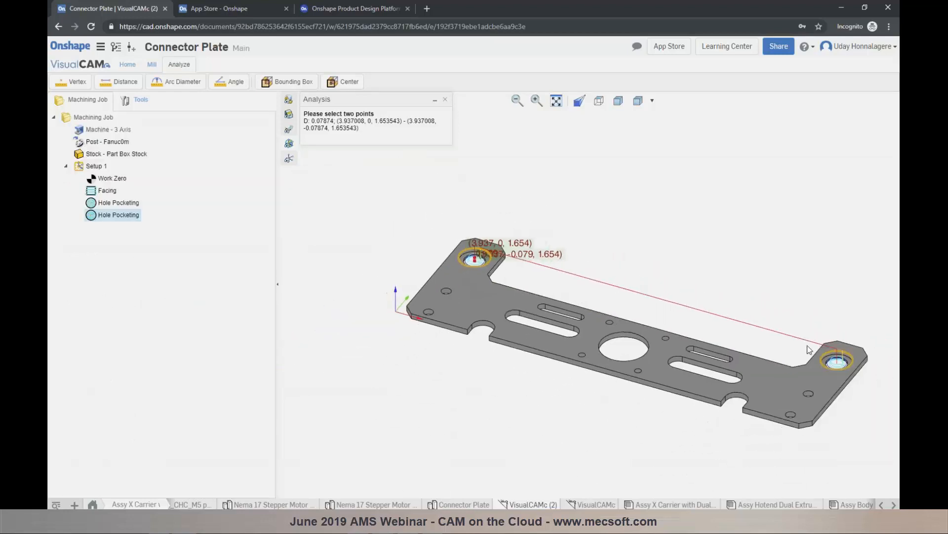
pyautogui.scroll(2, 808, 349)
pyautogui.scroll(1, 770, 346)
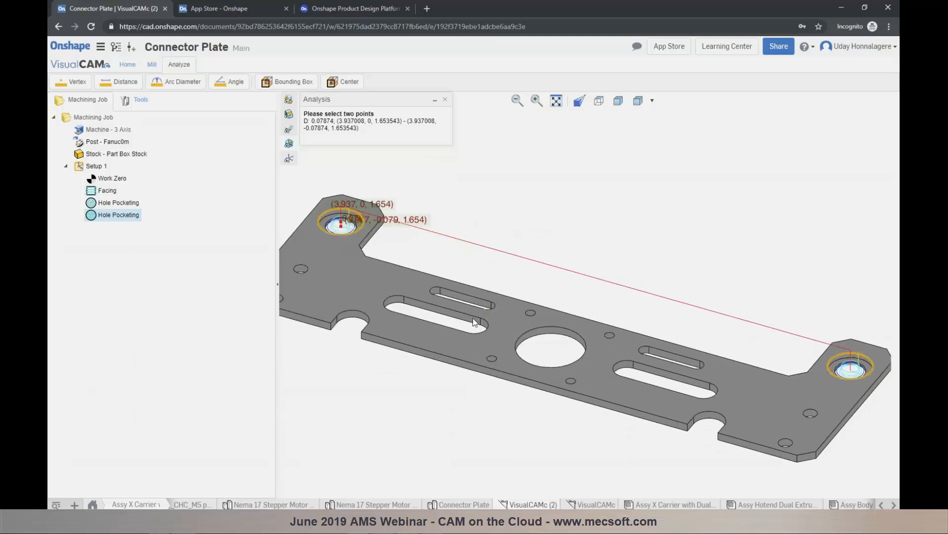
pyautogui.click(446, 100)
# Add a 2-1/2 axis Slotting operation to Setup 1 using the FLAT 1/4 IN tool
pyautogui.click(151, 65)
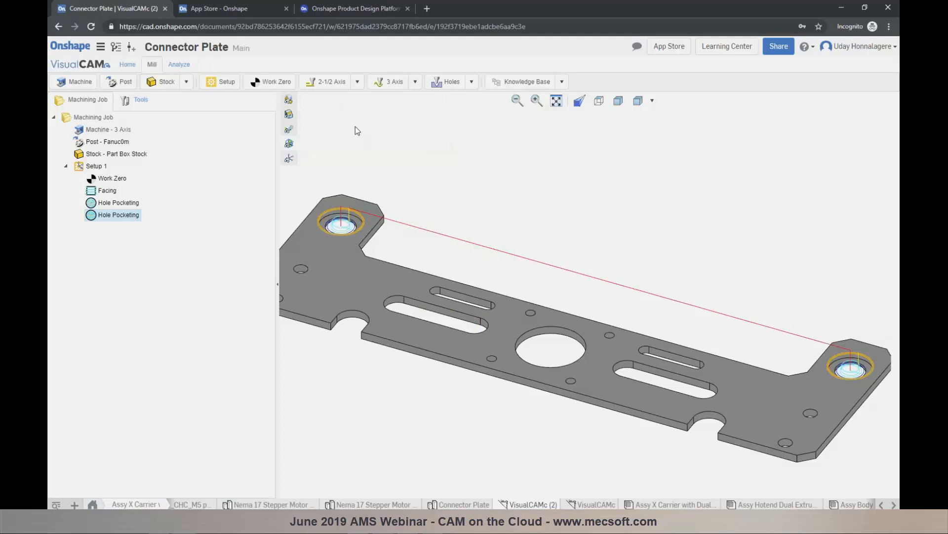
pyautogui.click(359, 87)
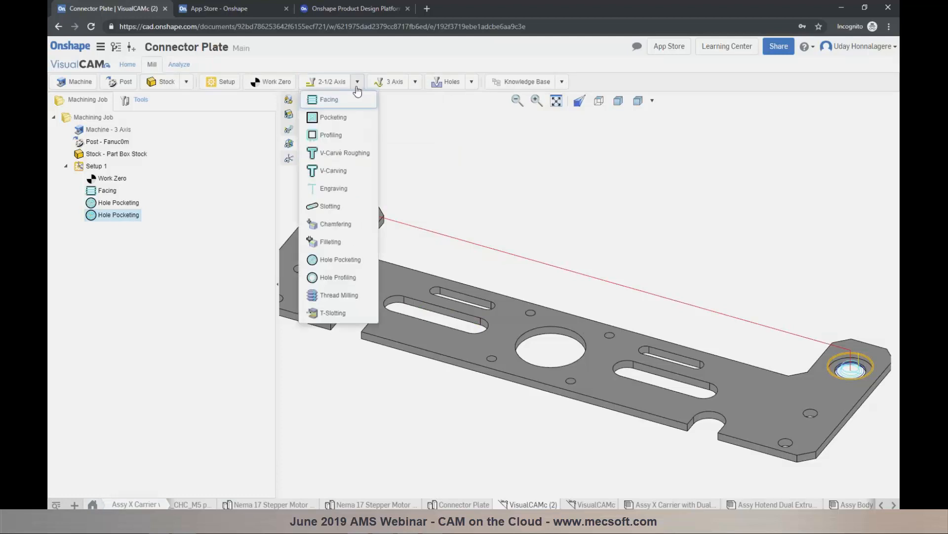
pyautogui.click(341, 207)
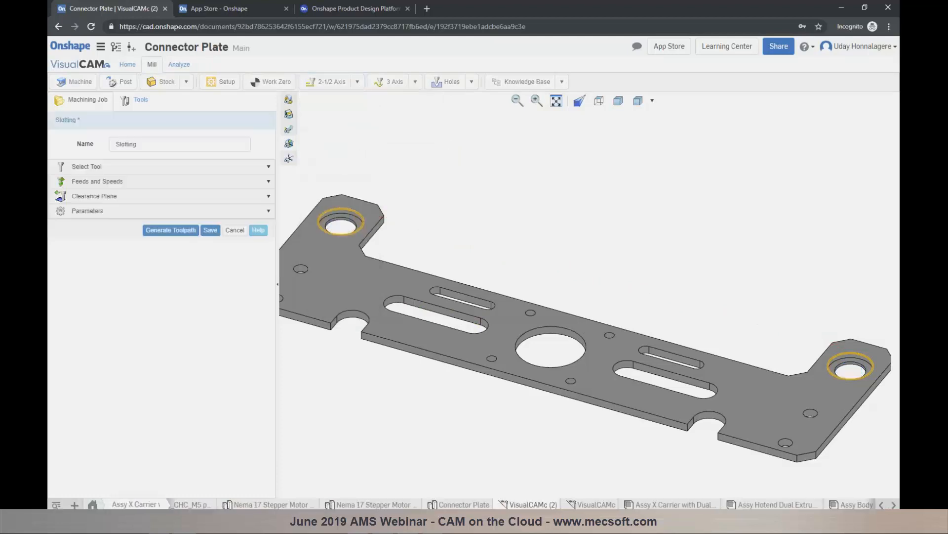
pyautogui.click(88, 168)
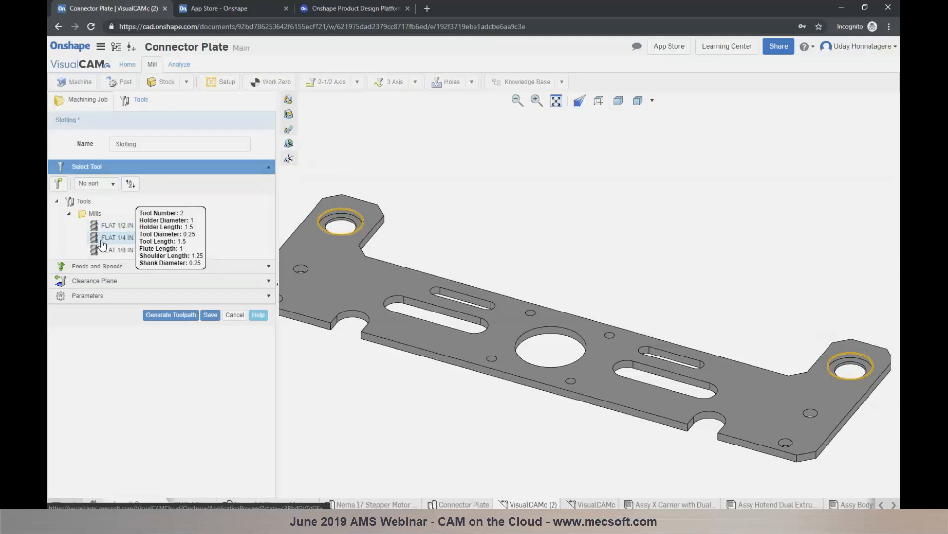
# Clear the leftover counterbore selection and assign only the top edges of the two wide slots to the Slotting operation
pyautogui.click(391, 302)
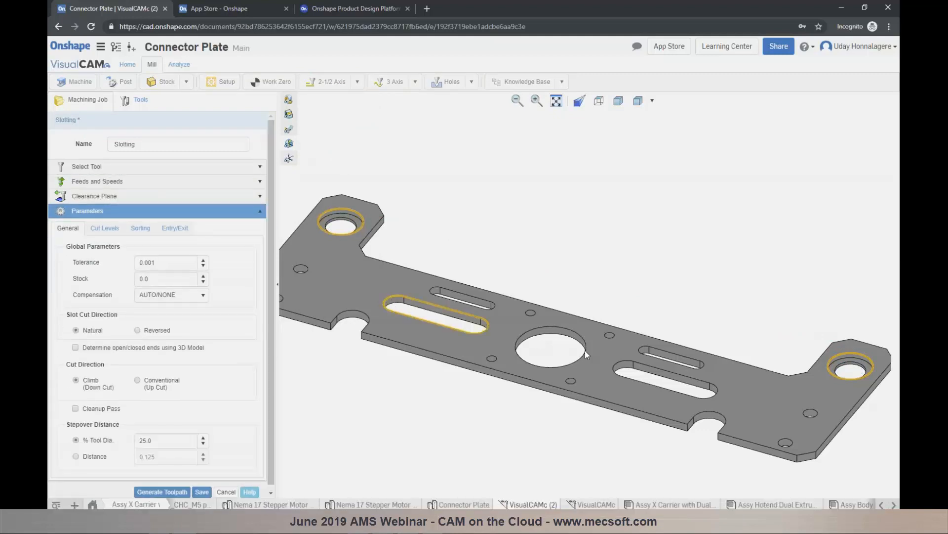
pyautogui.click(619, 361)
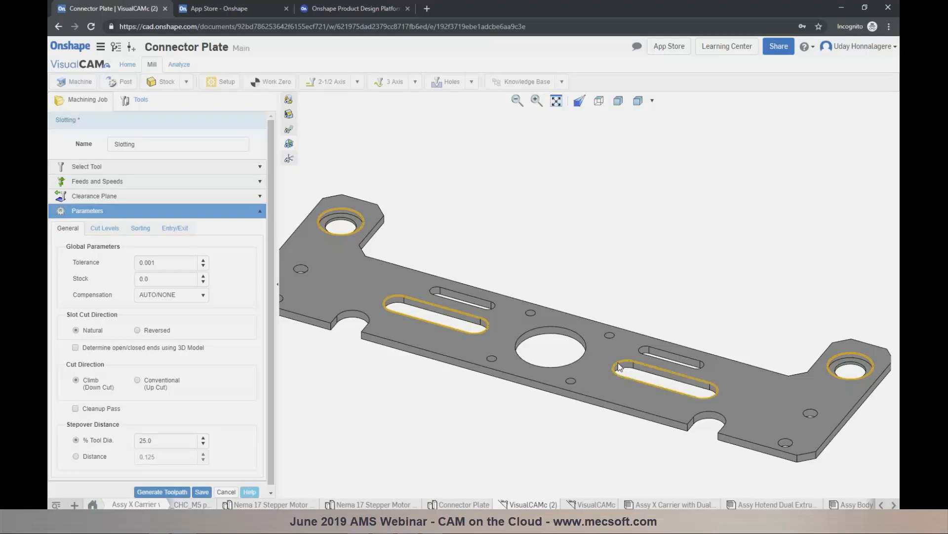
pyautogui.click(543, 435)
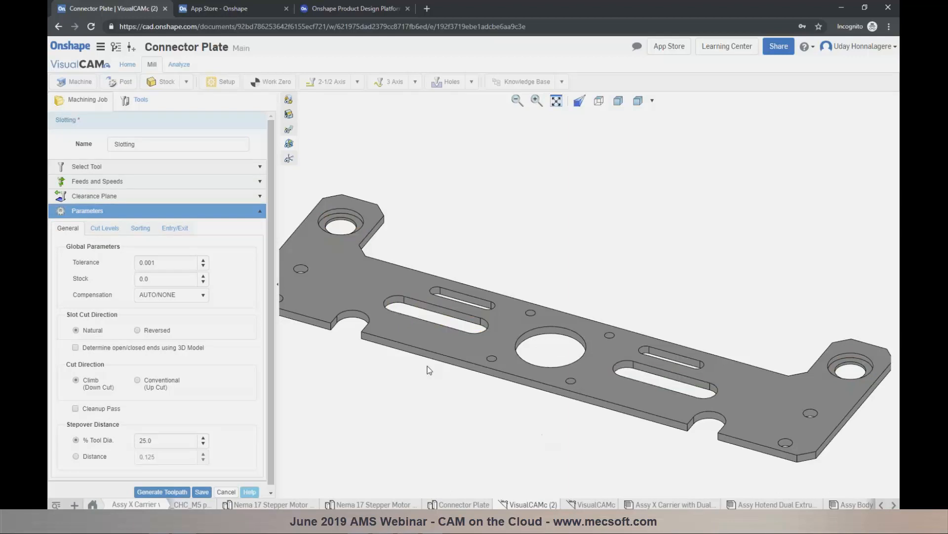
pyautogui.click(390, 303)
pyautogui.click(619, 363)
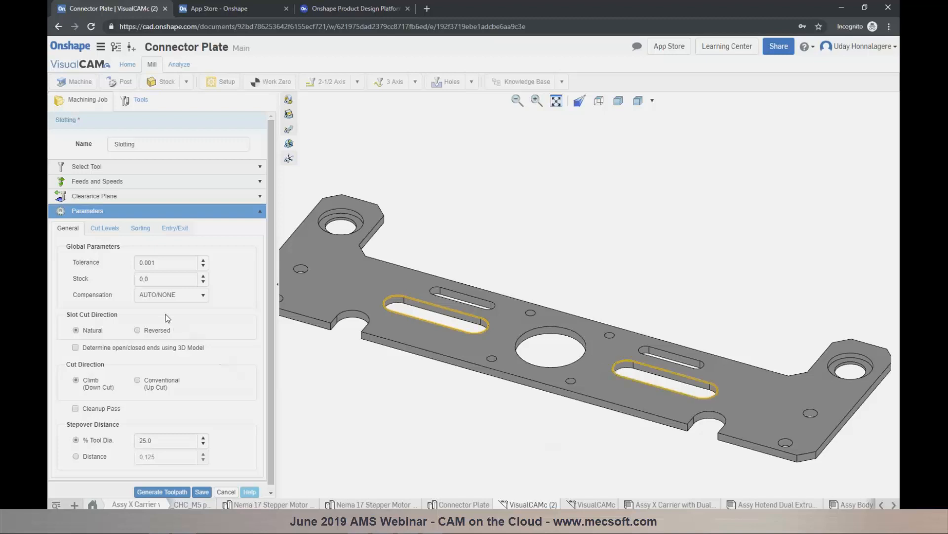
# Enable the cleanup pass and set the slotting total cut depth to 0.12
pyautogui.scroll(-1, 167, 317)
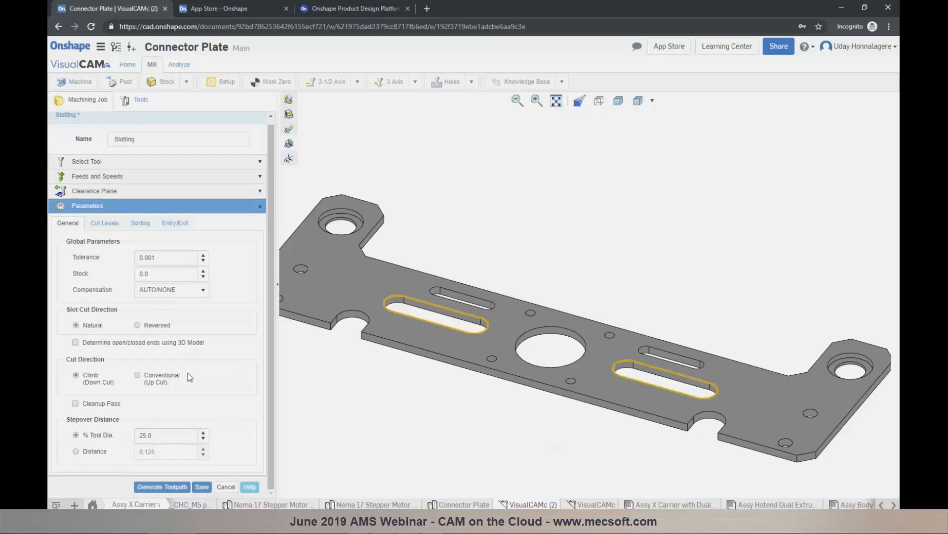
pyautogui.click(87, 406)
pyautogui.click(111, 224)
pyautogui.click(160, 318)
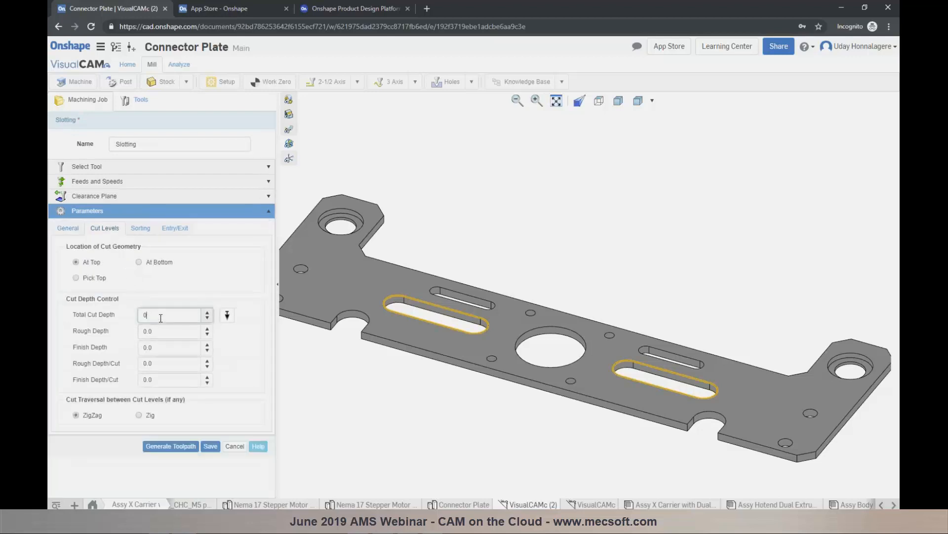
pyautogui.write('.12')
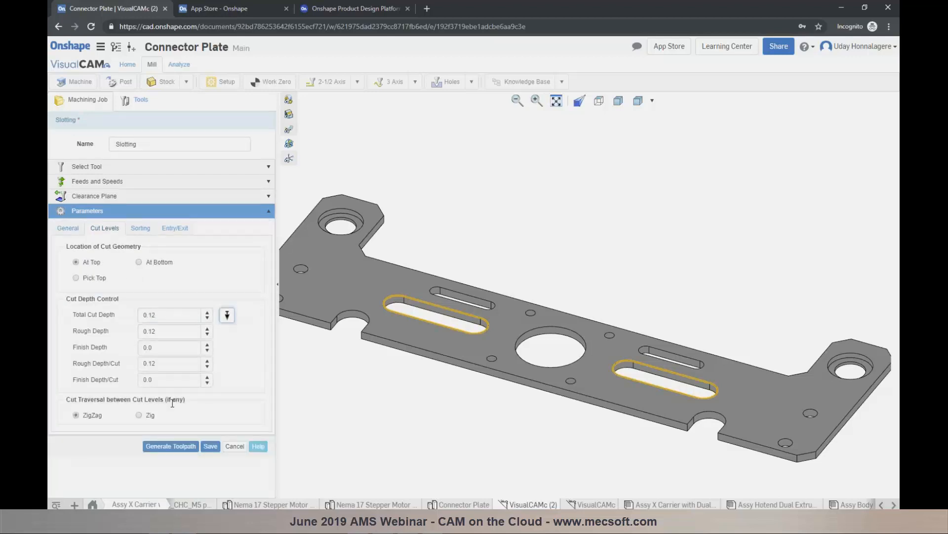
# Generate the toolpath for the two wide slots and save the Slotting operation
pyautogui.click(179, 447)
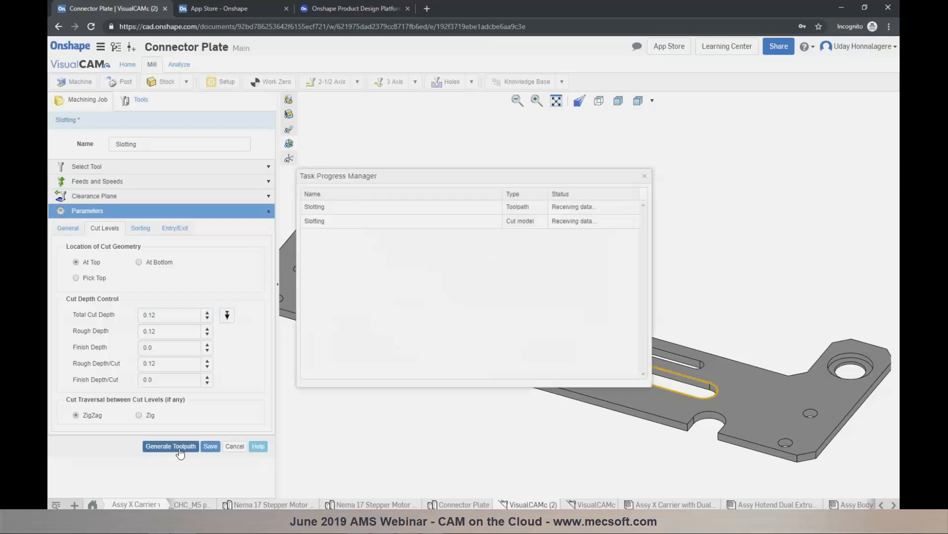
pyautogui.click(210, 446)
pyautogui.moveTo(426, 397); pyautogui.dragTo(428, 427, button='right')
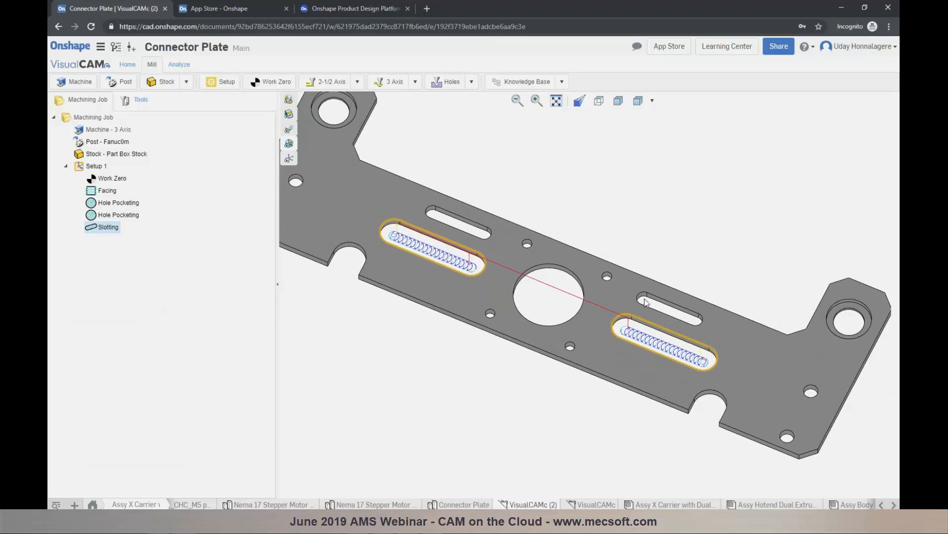
# Duplicate the Slotting operation within Setup 1 and open the copy for editing
pyautogui.rightClick(104, 229)
pyautogui.click(107, 286)
pyautogui.rightClick(107, 230)
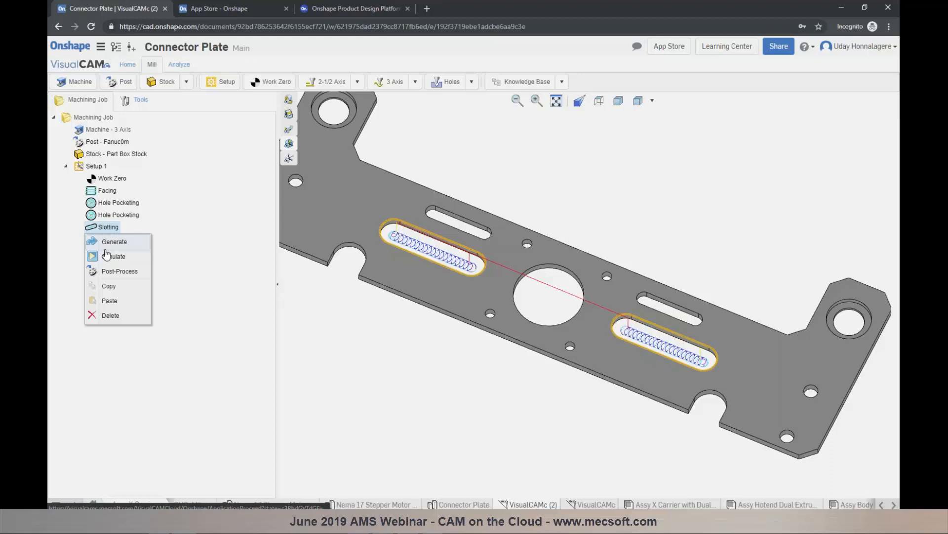
pyautogui.click(106, 301)
pyautogui.doubleClick(105, 239)
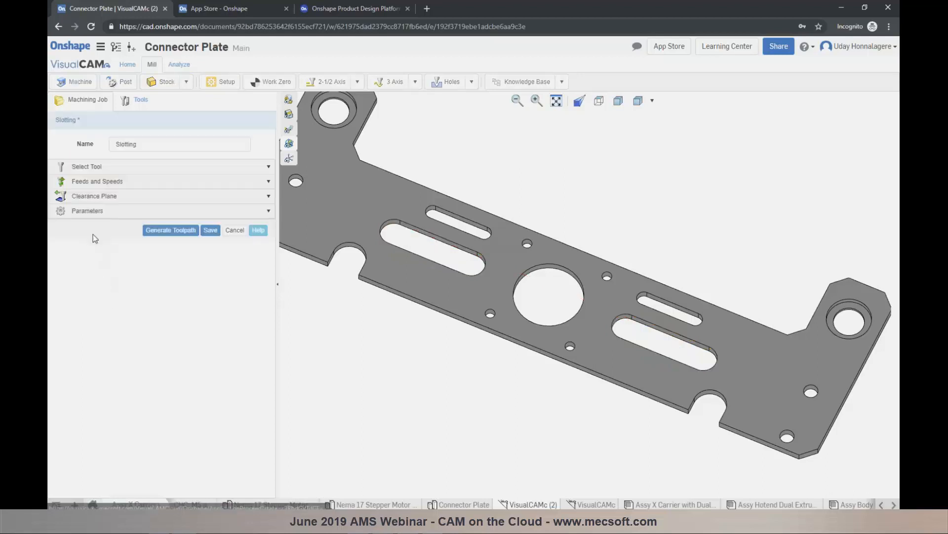
# Select the FLAT 1/8 IN tool for the copied operation and assign the top edges of the two narrow slots
pyautogui.click(97, 170)
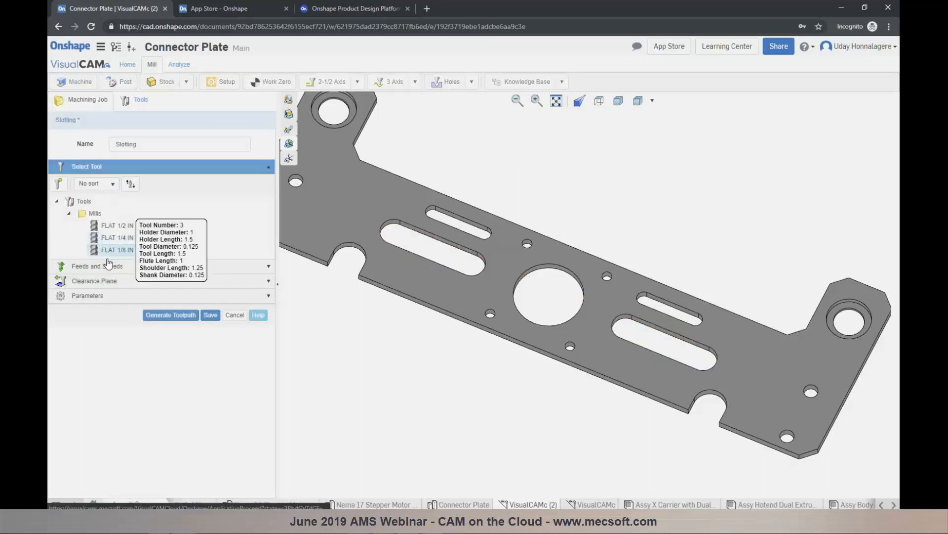
pyautogui.click(105, 296)
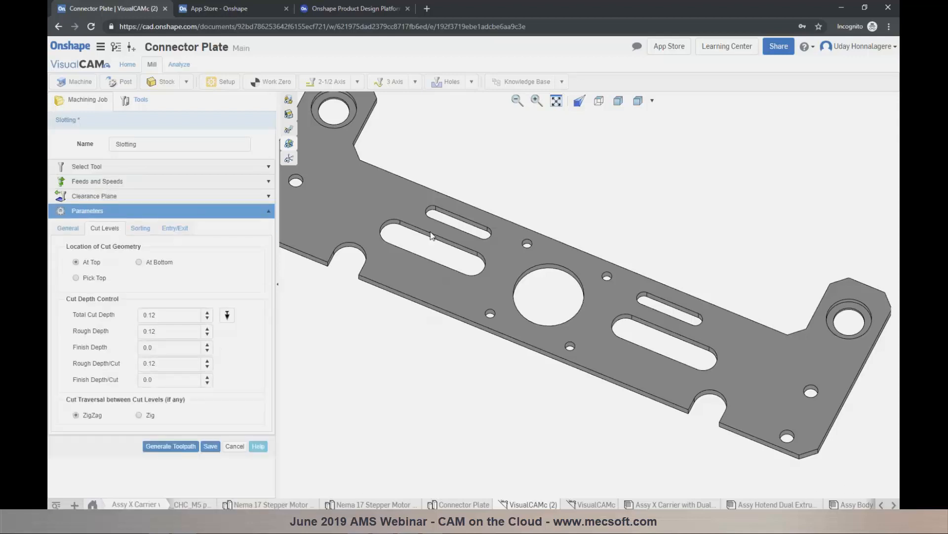
pyautogui.click(431, 210)
pyautogui.click(433, 213)
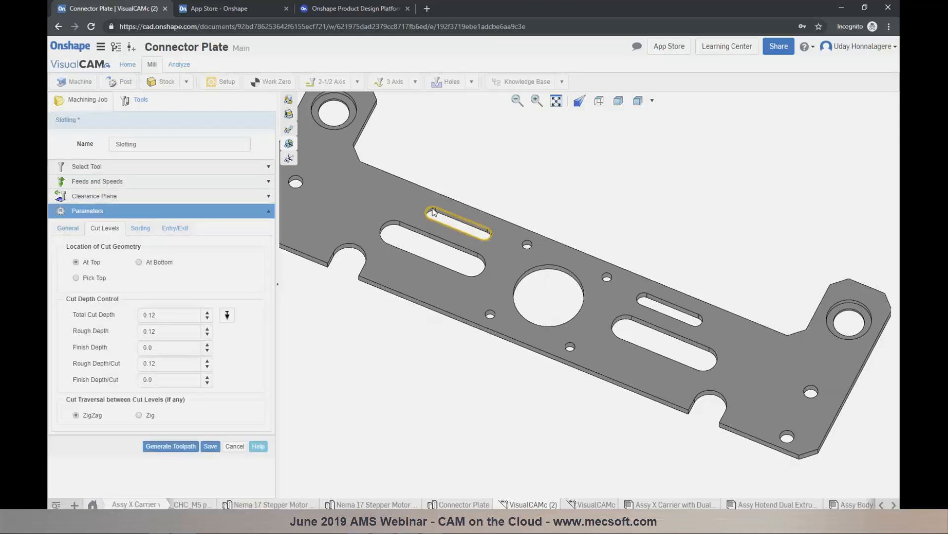
pyautogui.click(638, 296)
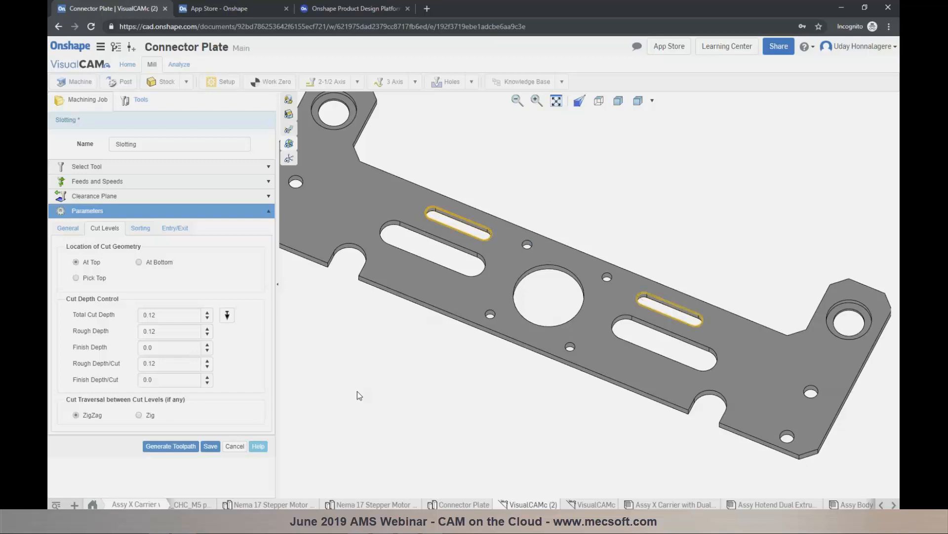
# Generate the toolpath for the two narrow slots and save the copied Slotting operation
pyautogui.click(171, 447)
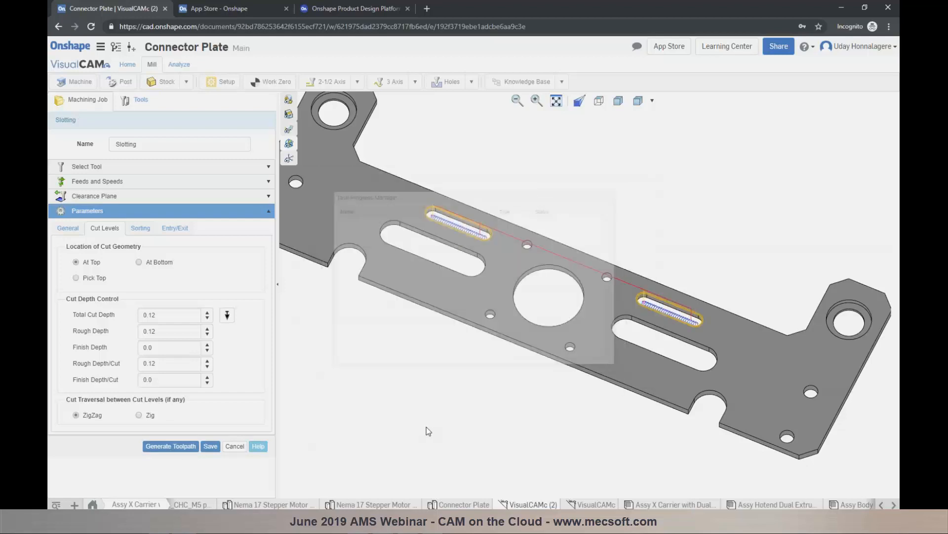
pyautogui.scroll(-2, 428, 424)
pyautogui.click(205, 450)
# Add a Drilling operation with the DRILL #7 tool and assign the four larger drill holes near the plate's ends
pyautogui.click(471, 83)
pyautogui.click(465, 100)
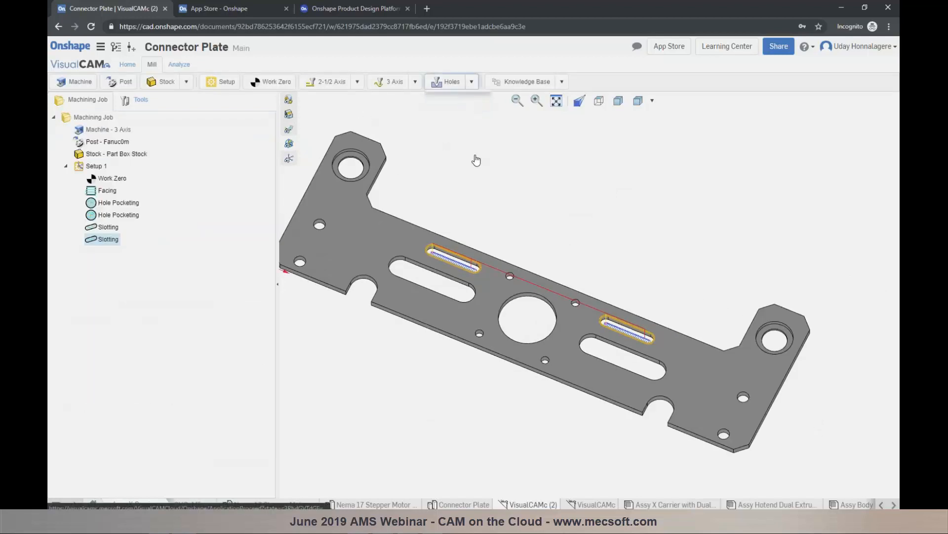
pyautogui.click(114, 168)
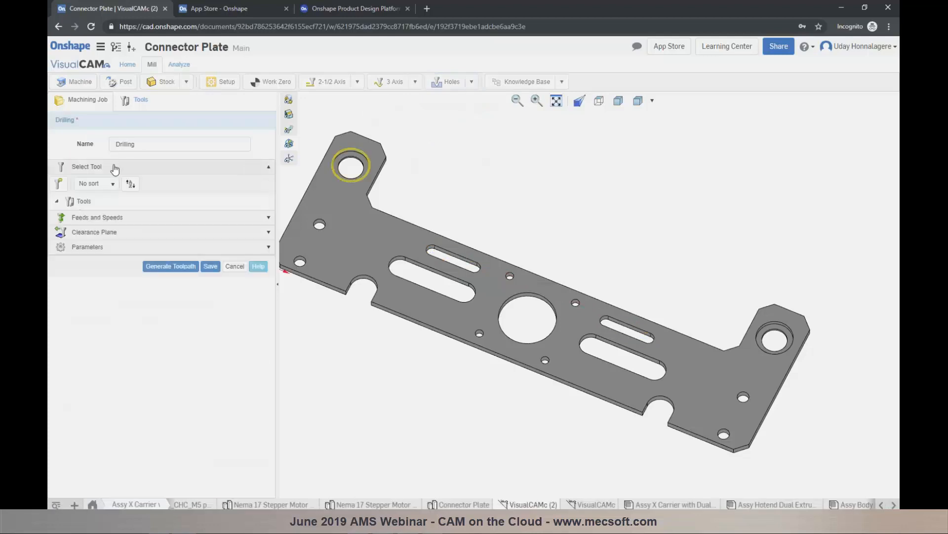
pyautogui.moveTo(106, 227)
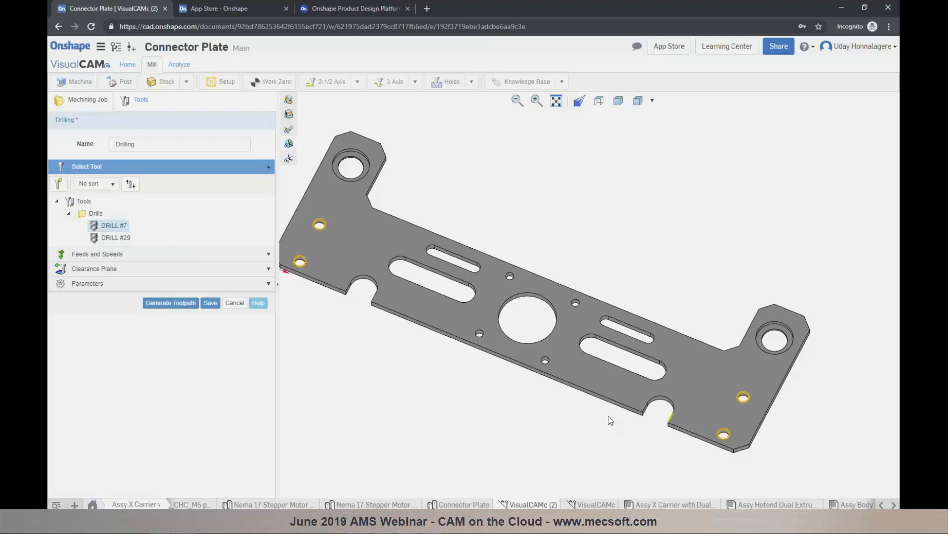
# Set the drill depth for the four selected holes, using the Standard Drill type
pyautogui.click(118, 283)
pyautogui.click(147, 298)
pyautogui.doubleClick(148, 298)
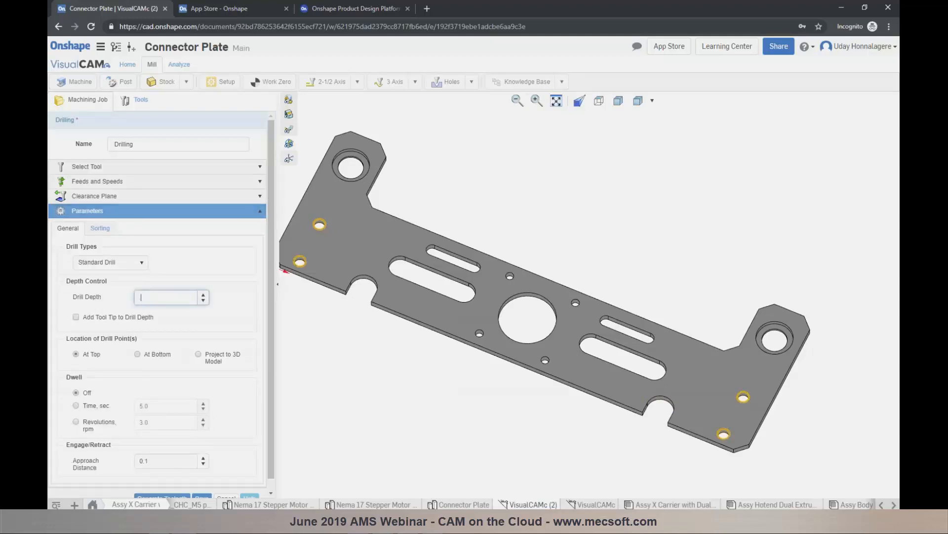
pyautogui.press('Tab')
pyautogui.click(139, 264)
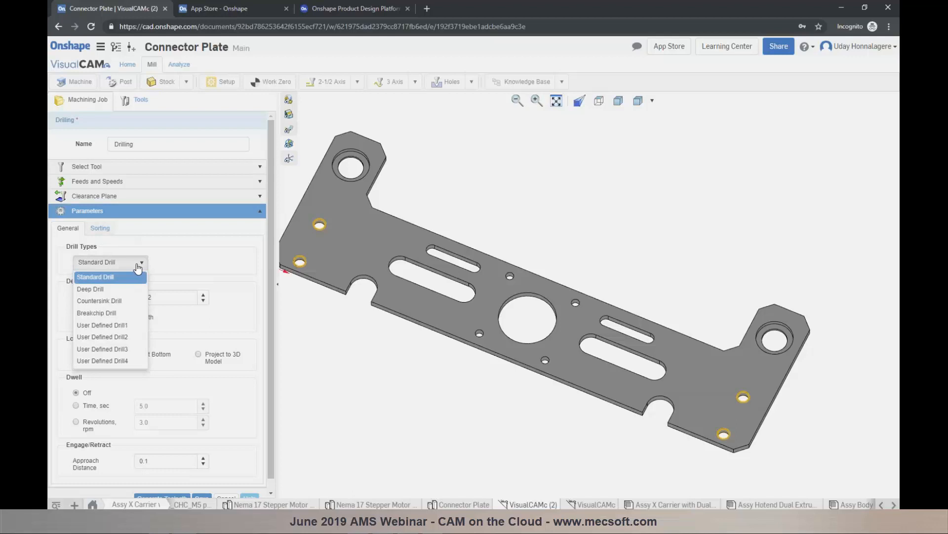
pyautogui.click(138, 267)
# Sort the holes by minimum distance from the lower left start point, then generate and save the drilling toolpath
pyautogui.click(100, 229)
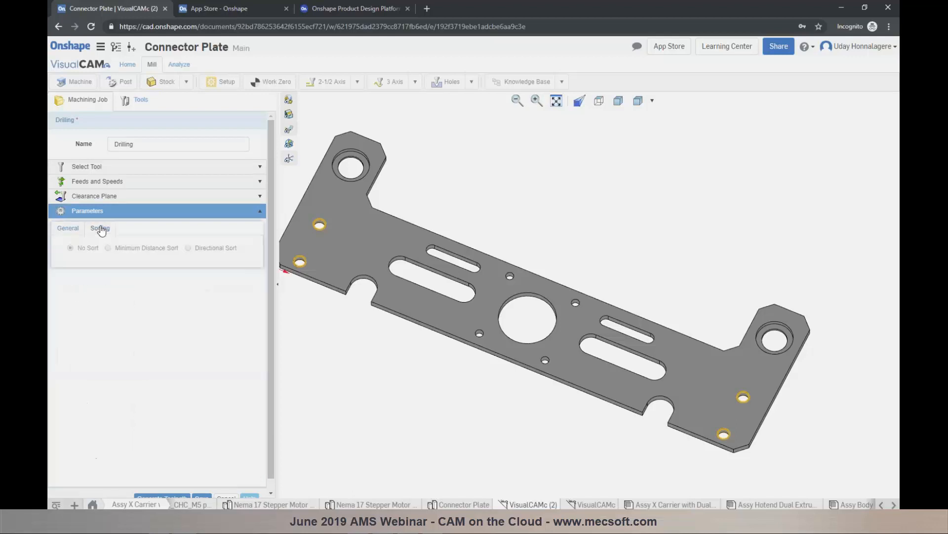
pyautogui.click(109, 248)
pyautogui.click(84, 298)
pyautogui.click(168, 335)
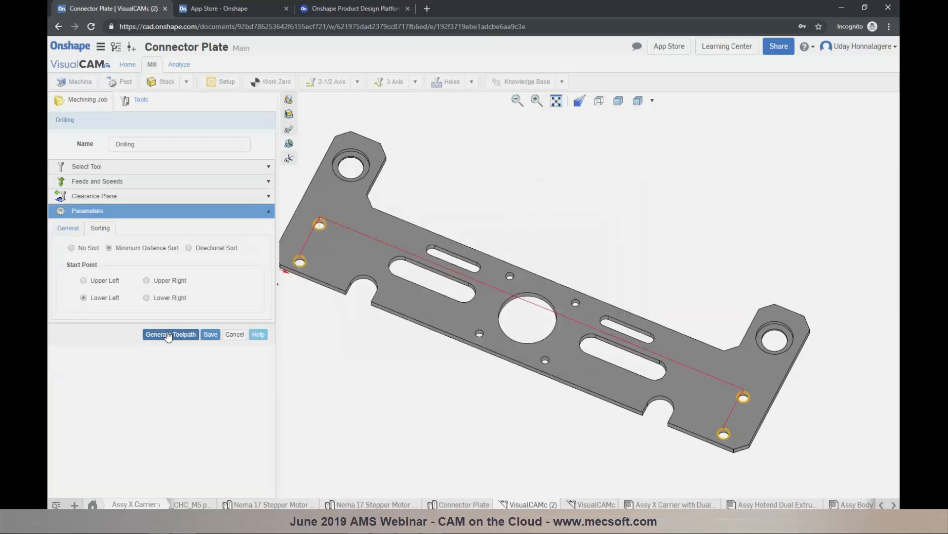
pyautogui.click(211, 334)
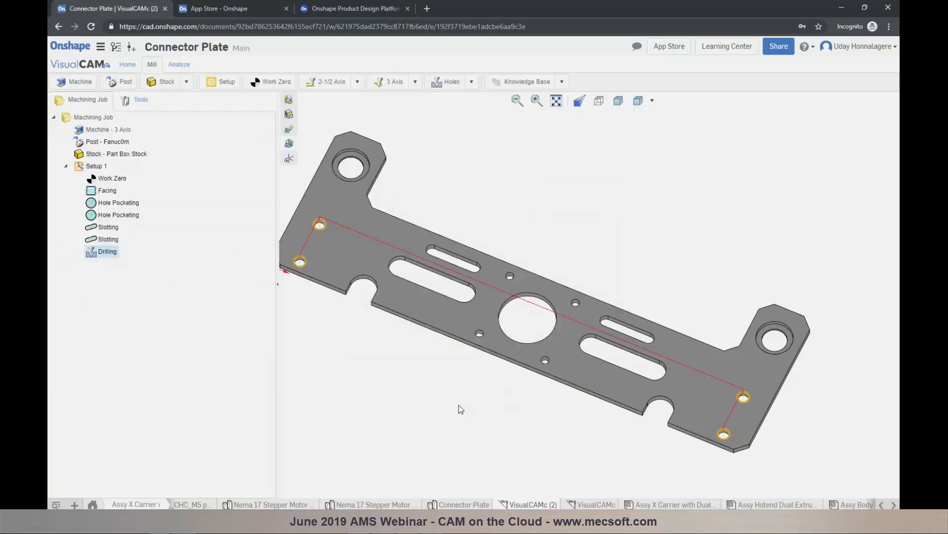
# Add a 2-1/2 axis Profiling operation with the FLAT 1/4 IN tool and assign the plate's outer top edge loop
pyautogui.moveTo(481, 409); pyautogui.dragTo(477, 396, button='right')
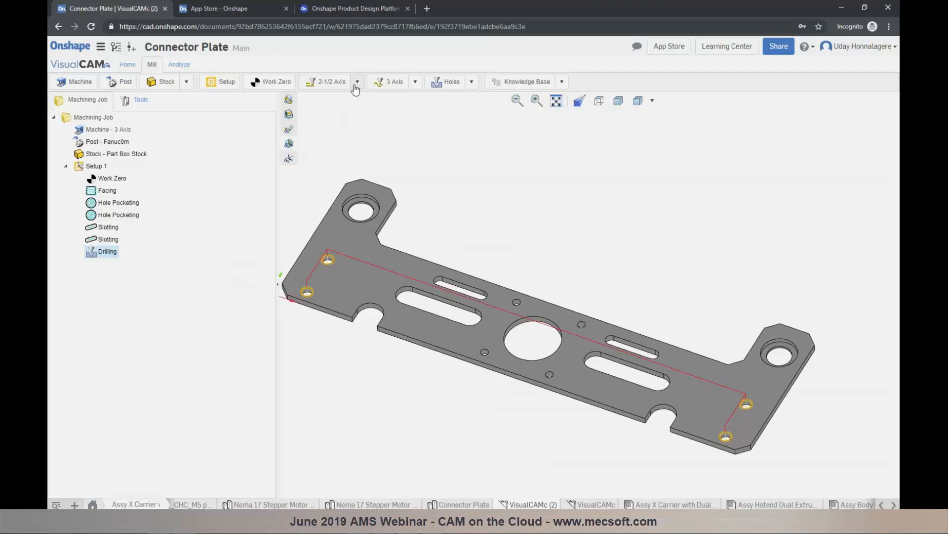
pyautogui.click(357, 84)
pyautogui.scroll(-3, 342, 138)
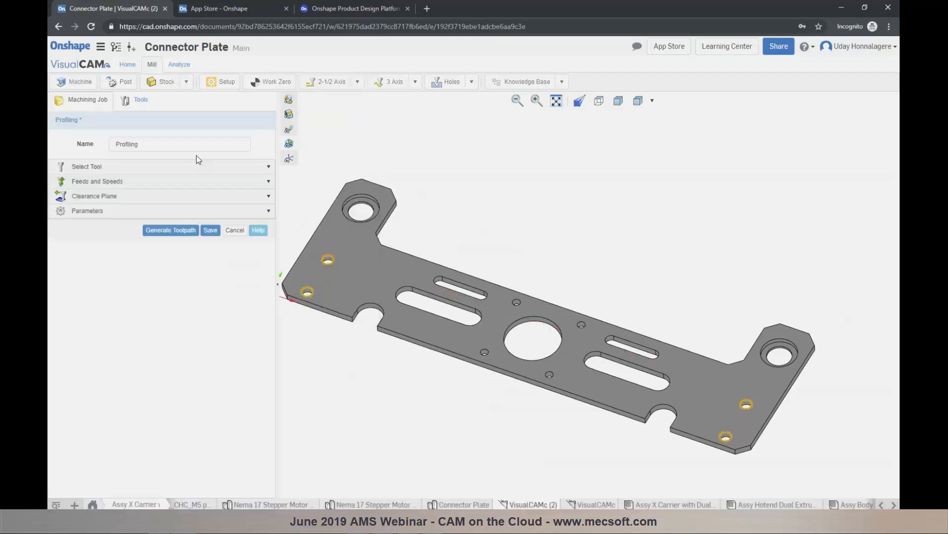
pyautogui.click(197, 166)
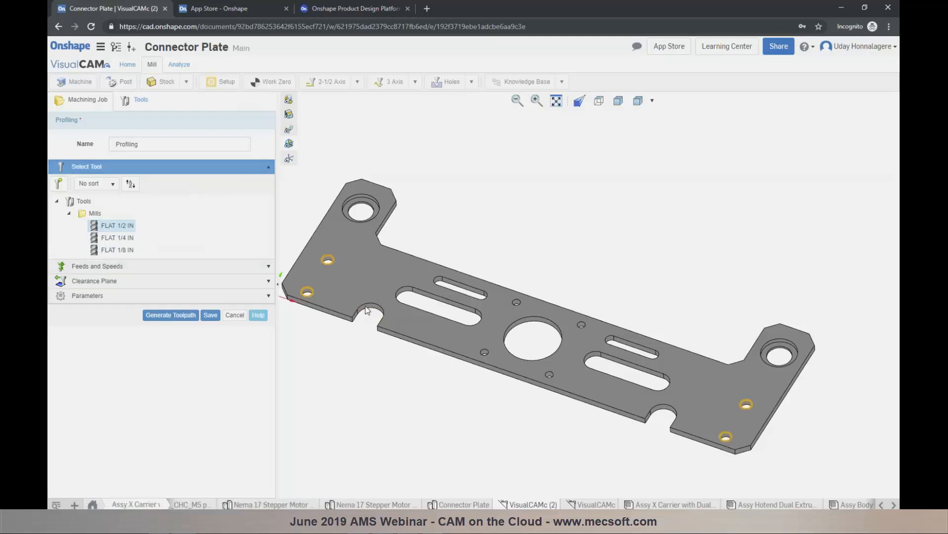
pyautogui.scroll(3, 366, 311)
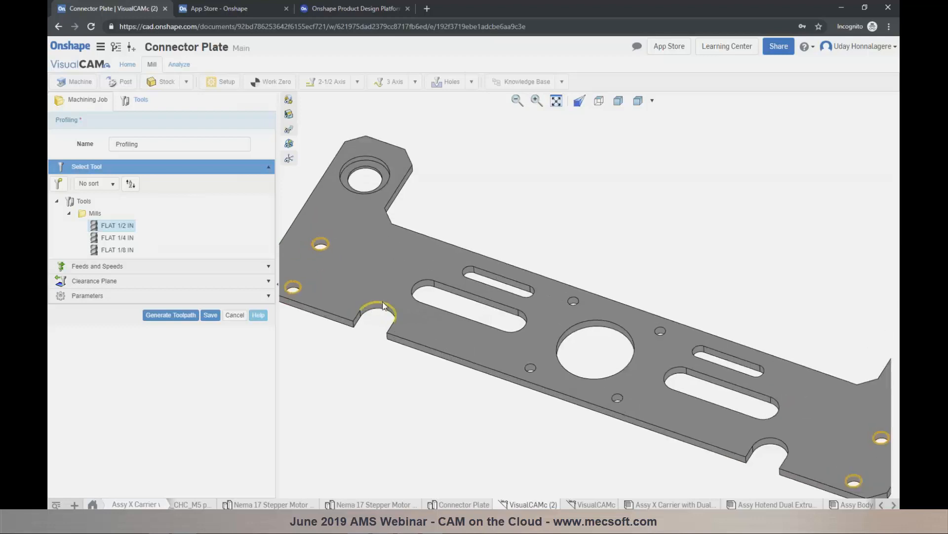
pyautogui.click(117, 237)
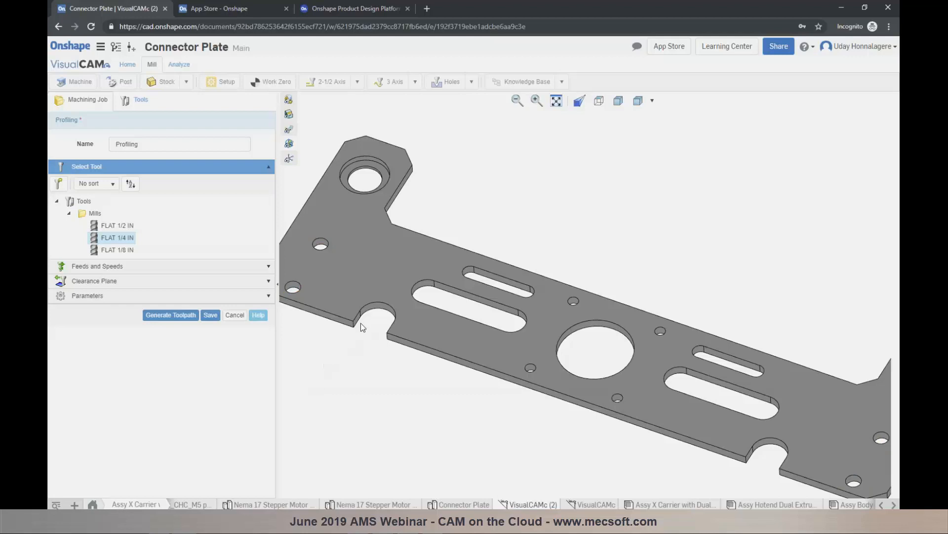
pyautogui.click(371, 306)
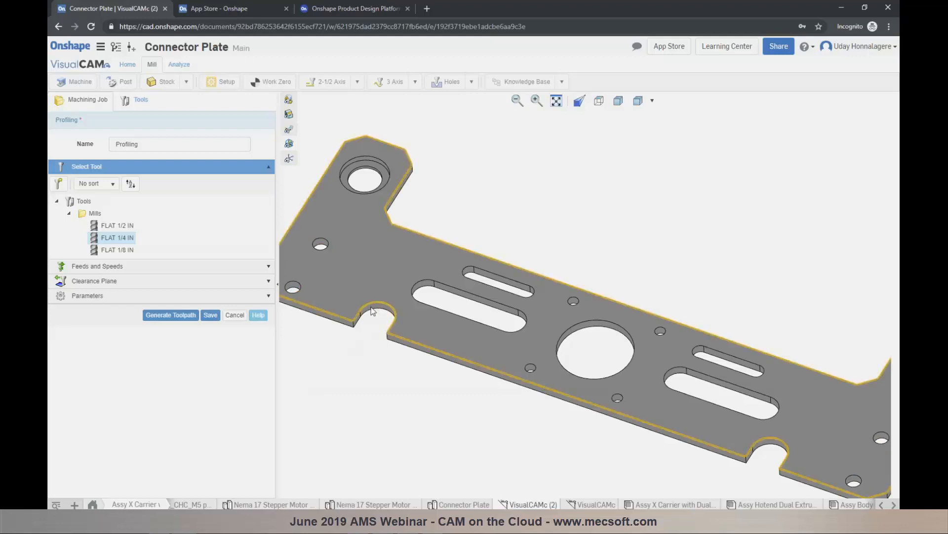
pyautogui.scroll(-2, 348, 311)
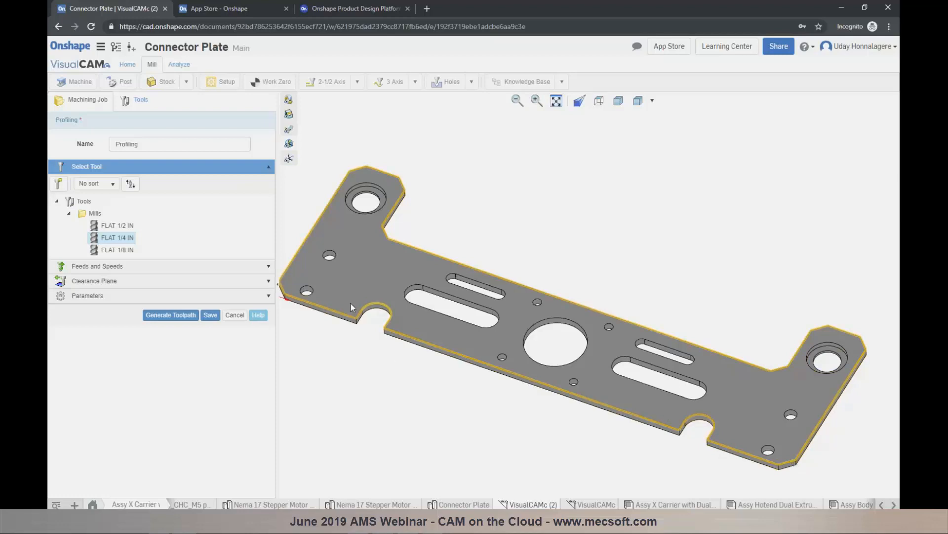
# Set the profiling cut direction to Climb and pick the total cut depth from the top and bottom edge points beside the semicircular notch
pyautogui.click(140, 299)
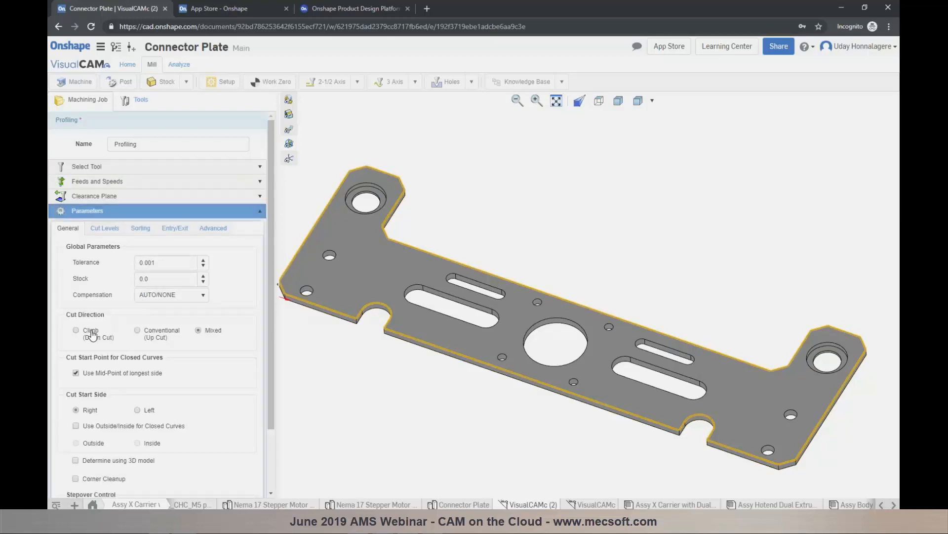
pyautogui.scroll(-3, 98, 356)
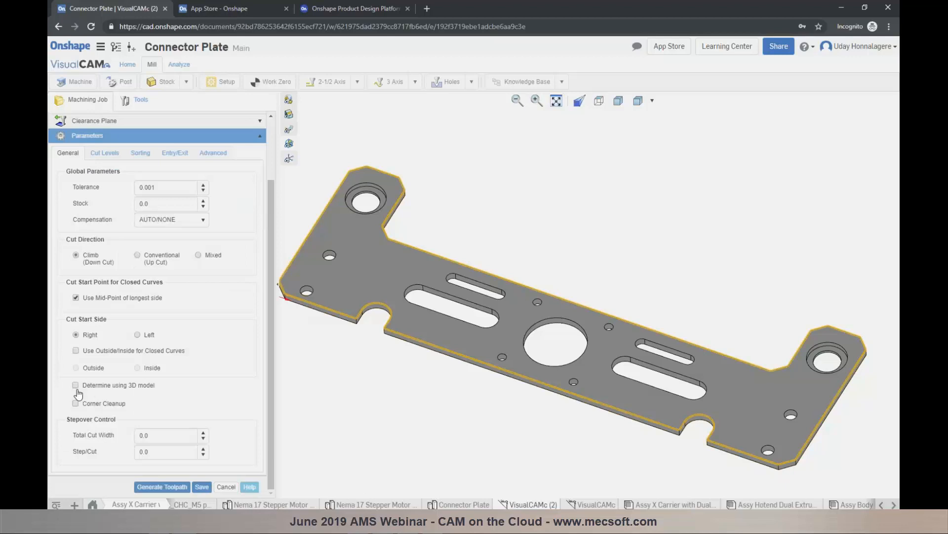
pyautogui.click(105, 154)
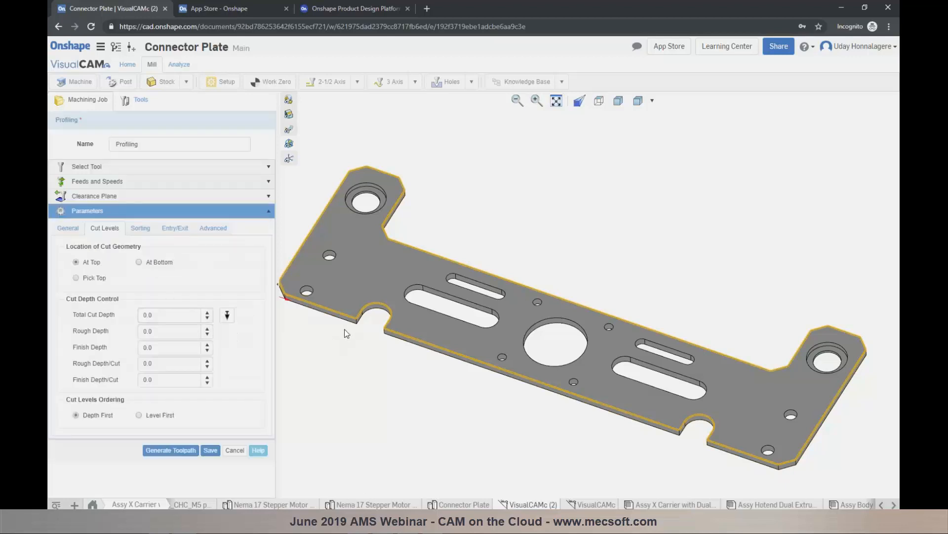
pyautogui.scroll(3, 333, 324)
pyautogui.click(227, 316)
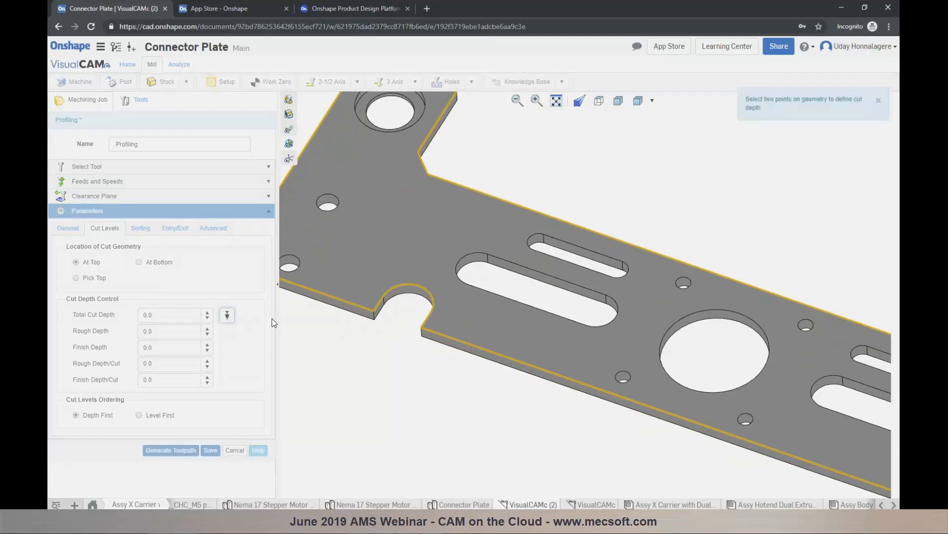
pyautogui.click(376, 314)
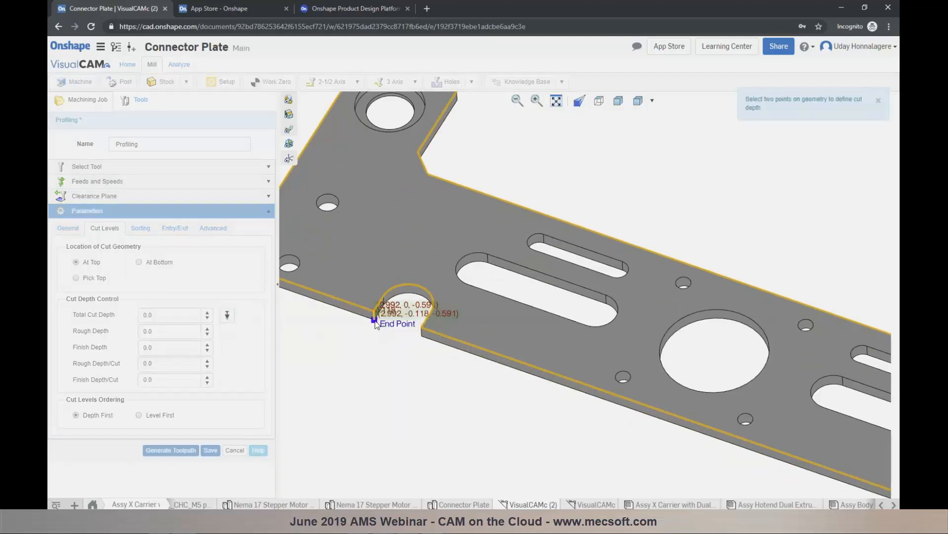
pyautogui.click(421, 337)
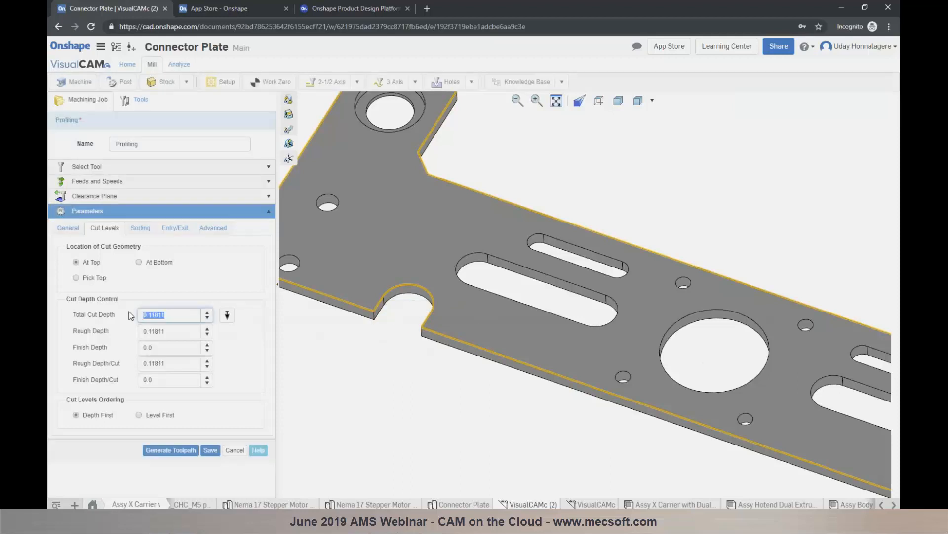
# Set the profiling operation's total cut depth to 0.12 and its rough depth per cut to 0.1
pyautogui.write('0')
pyautogui.press('Tab')
pyautogui.press('Tab')
pyautogui.click(160, 362)
pyautogui.hotkey('ctrl', 'a')
pyautogui.write('0.1')
pyautogui.press('Tab')
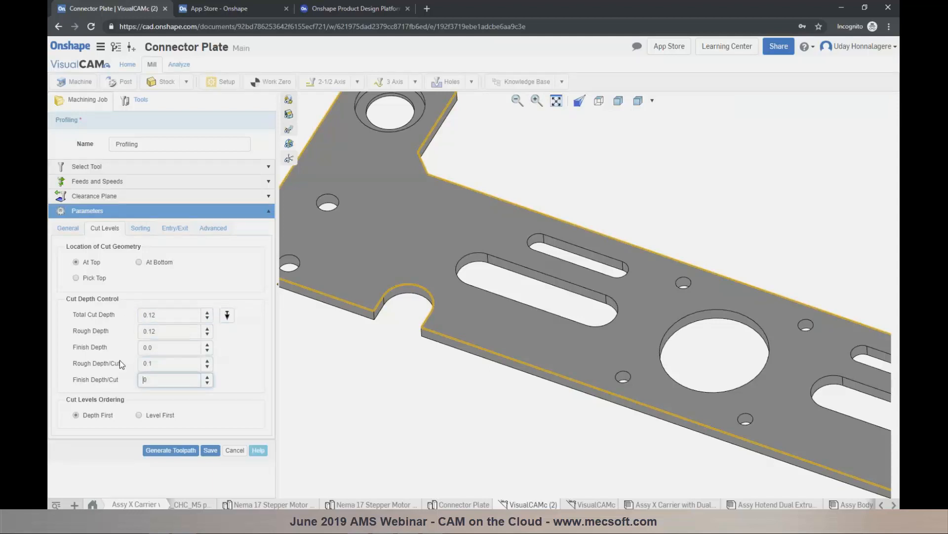
# Apply entry/exit at each cut level with Lines & Arcs entry, then generate and save the profiling toolpath
pyautogui.click(141, 228)
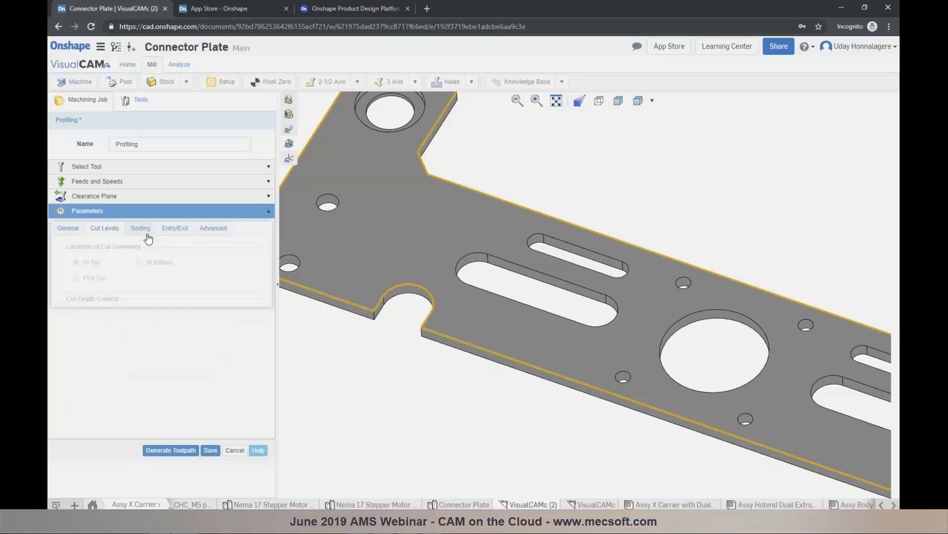
pyautogui.click(180, 235)
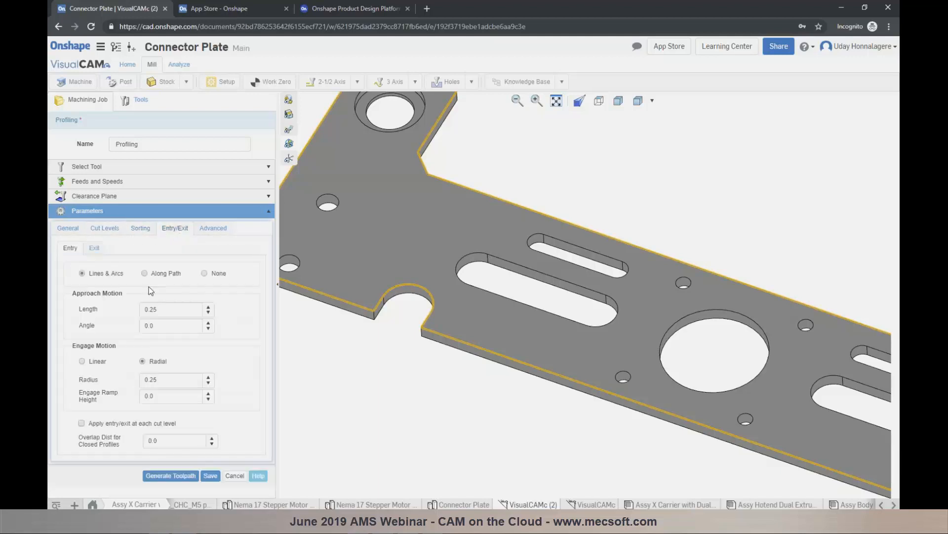
pyautogui.click(123, 423)
pyautogui.click(171, 475)
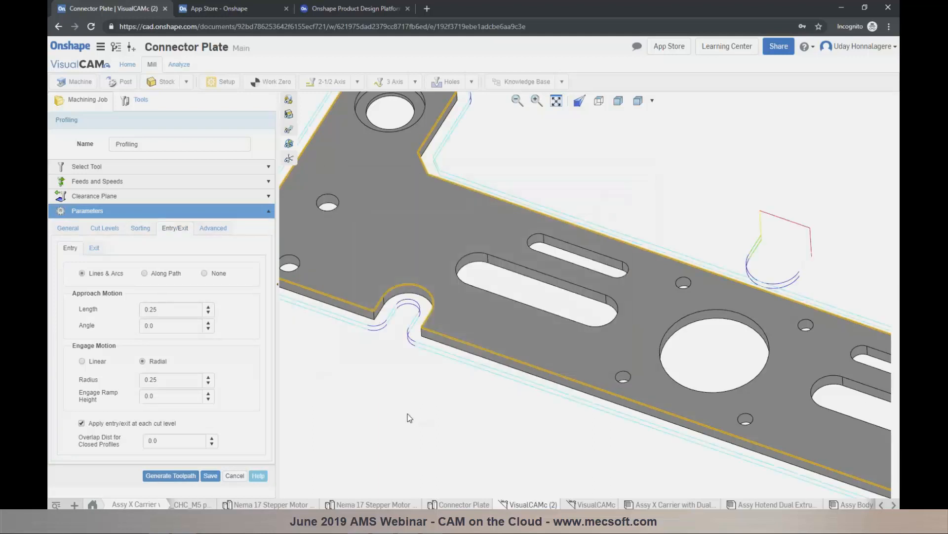
pyautogui.scroll(-5, 403, 405)
pyautogui.click(224, 474)
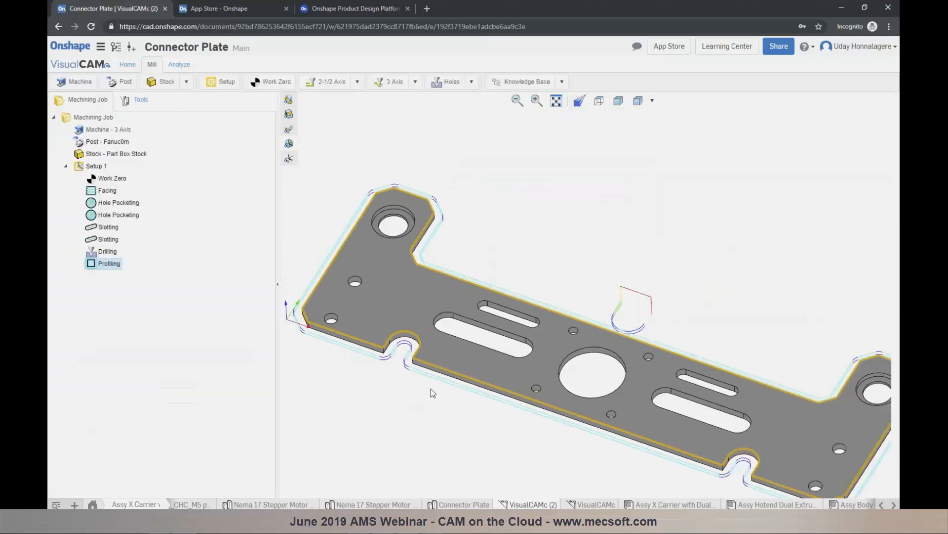
# Simulate all of Setup 1's operations at an increased simulation speed, then exit the simulation
pyautogui.scroll(-3, 491, 233)
pyautogui.scroll(1, 515, 391)
pyautogui.moveTo(513, 389); pyautogui.dragTo(516, 381, button='right')
pyautogui.moveTo(99, 169)
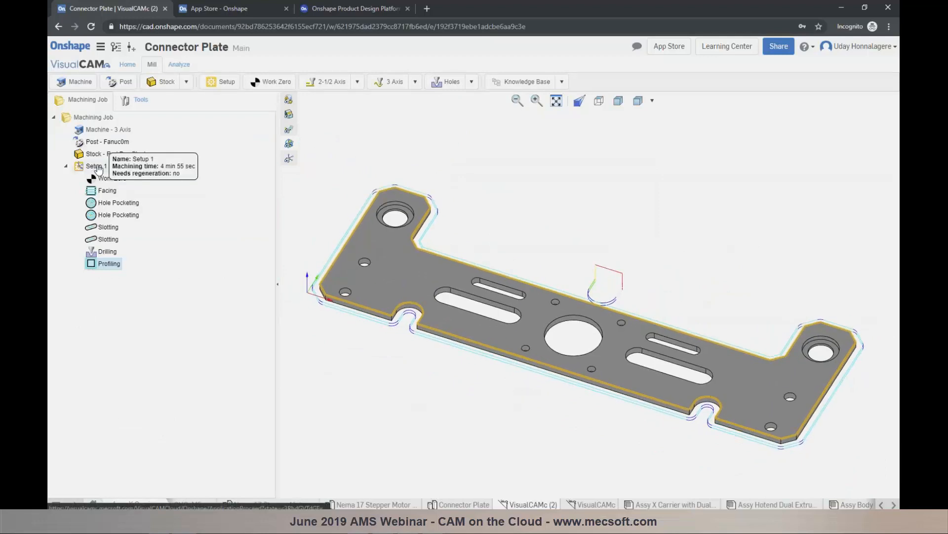
pyautogui.click(99, 168)
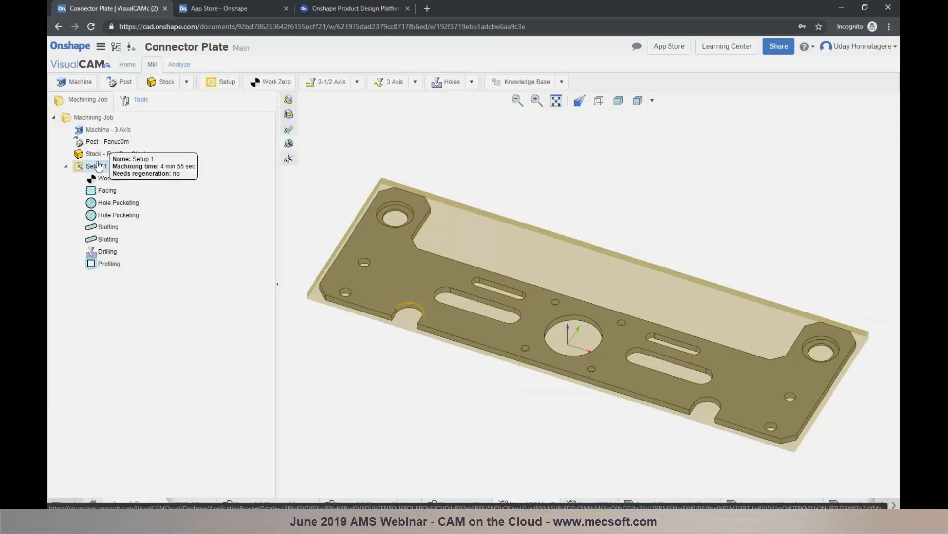
pyautogui.rightClick(99, 168)
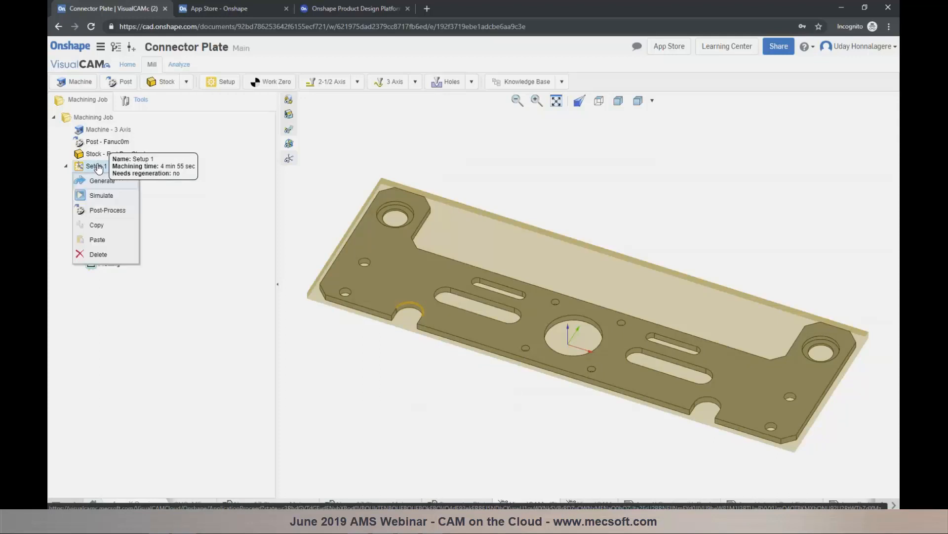
pyautogui.click(100, 196)
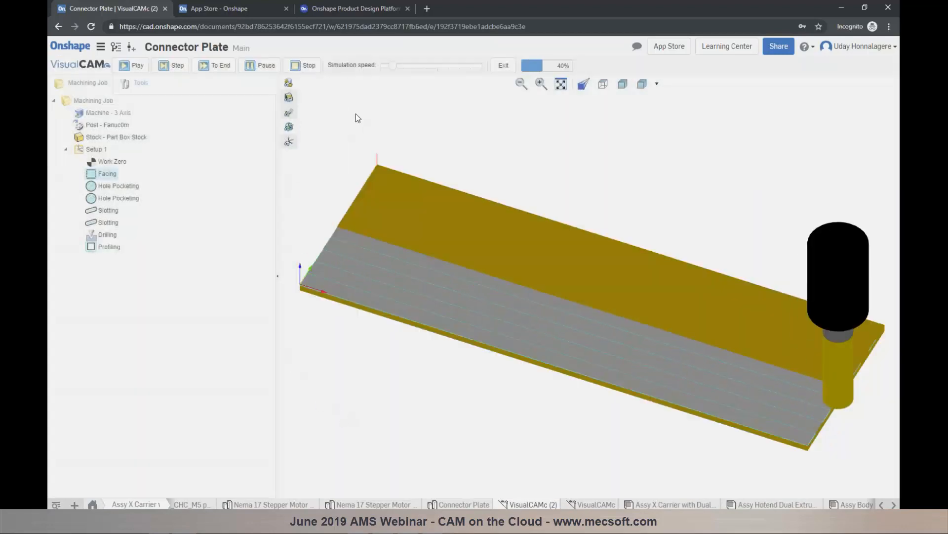
pyautogui.moveTo(394, 71); pyautogui.dragTo(419, 68)
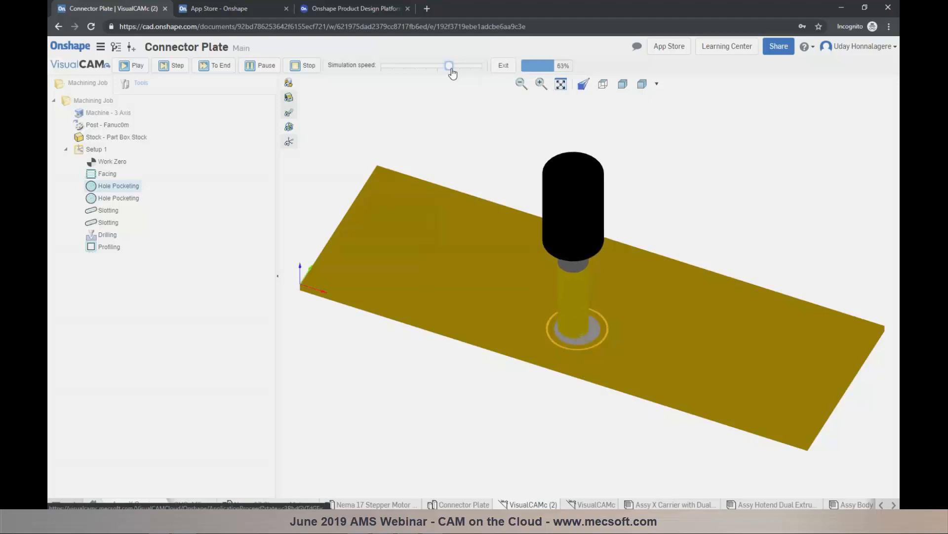
pyautogui.click(471, 65)
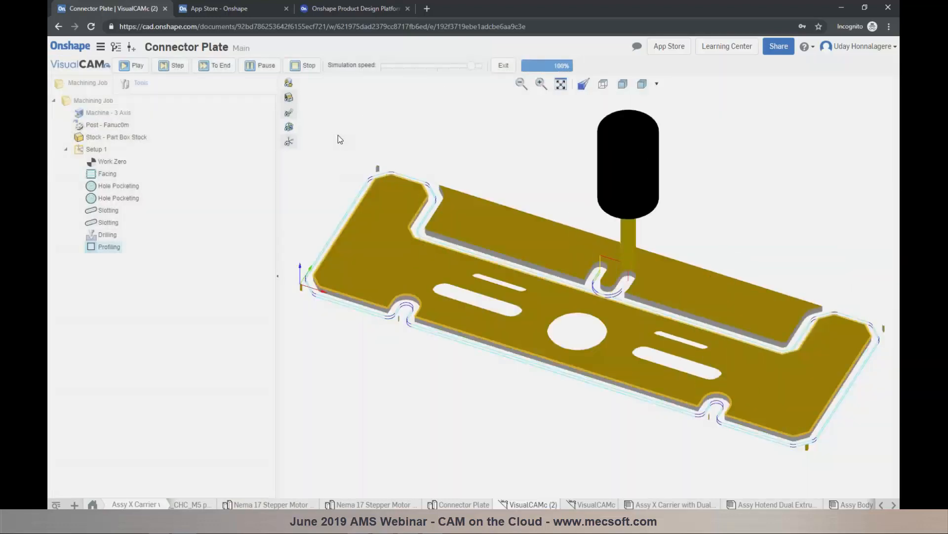
pyautogui.click(504, 67)
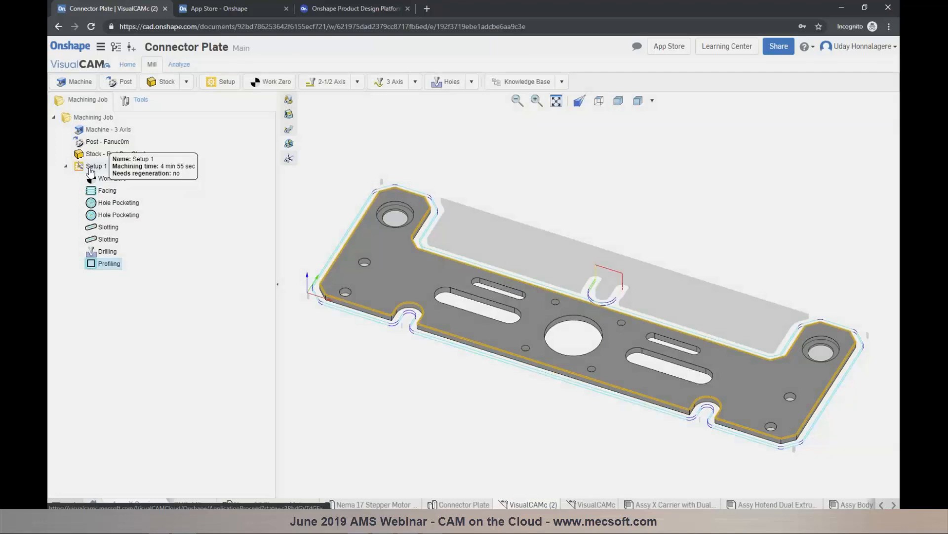
# Post-process Setup 1 with the Fanuc0m post to output its G-code file
pyautogui.click(90, 168)
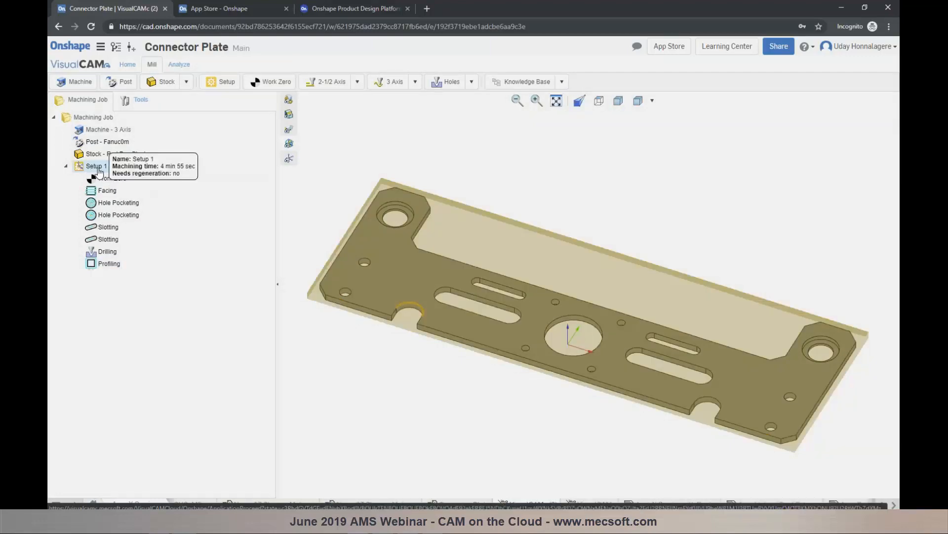
pyautogui.rightClick(99, 172)
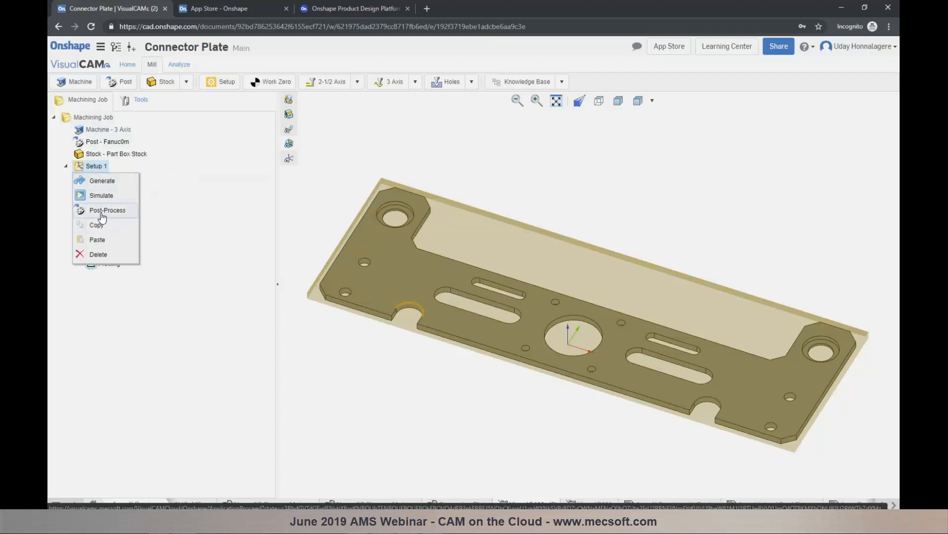
pyautogui.click(102, 212)
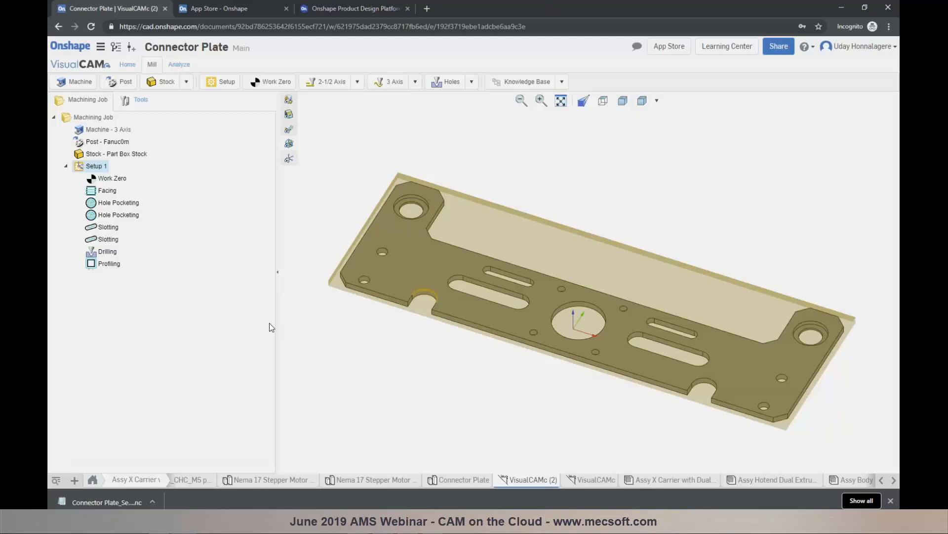
# Open the downloaded Connector Plate_Setup 1.nc file in Notepad, review its G-code and close it
pyautogui.click(153, 501)
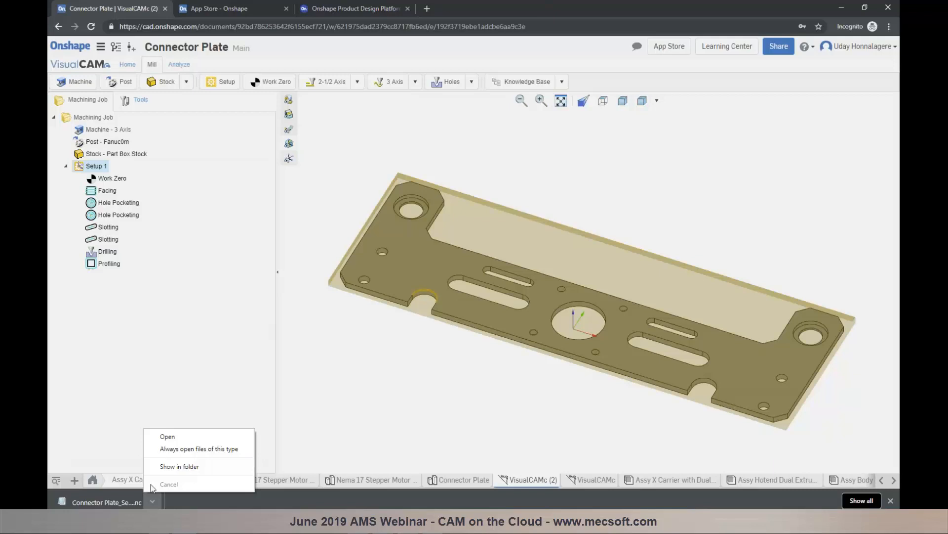
pyautogui.click(165, 436)
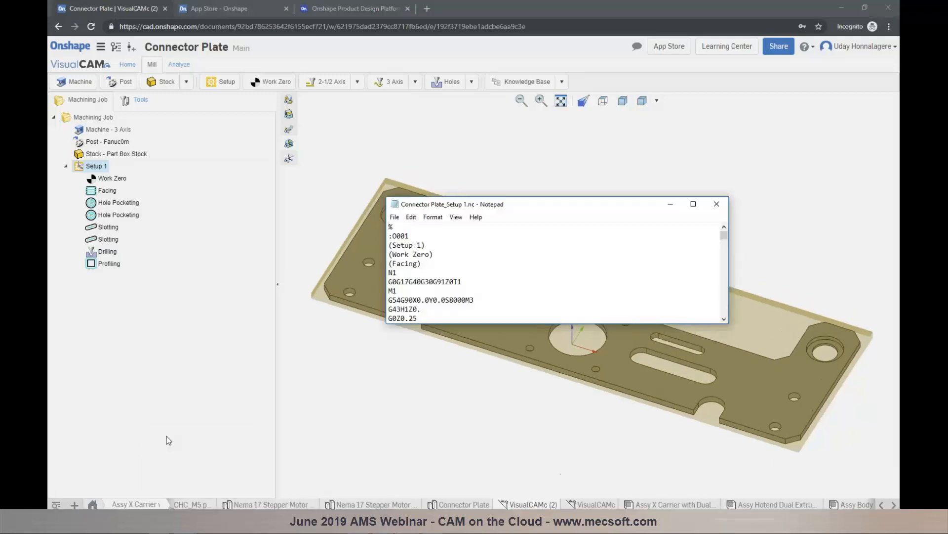
pyautogui.moveTo(462, 324); pyautogui.dragTo(461, 441)
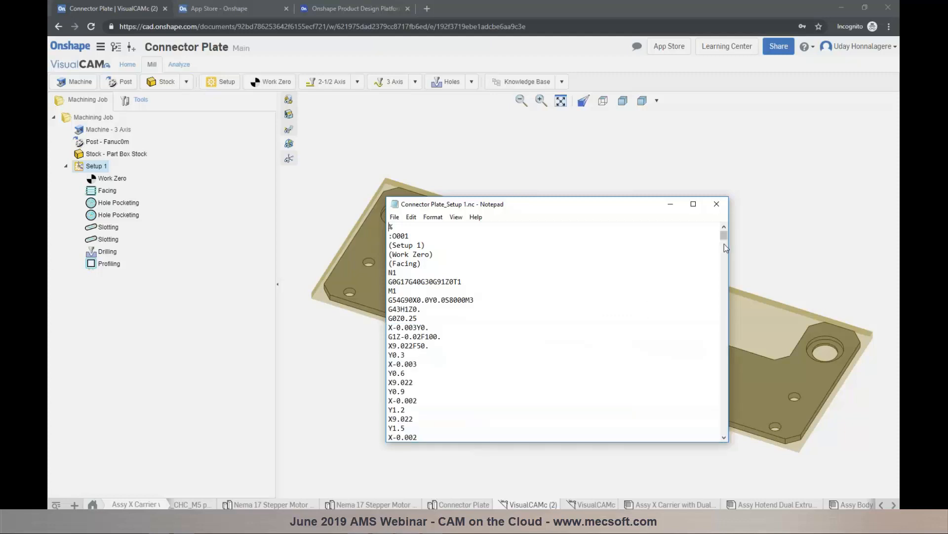
pyautogui.moveTo(725, 236)
pyautogui.mouseDown()
pyautogui.moveTo(725, 255)
pyautogui.moveTo(724, 235)
pyautogui.mouseUp()
pyautogui.click(717, 207)
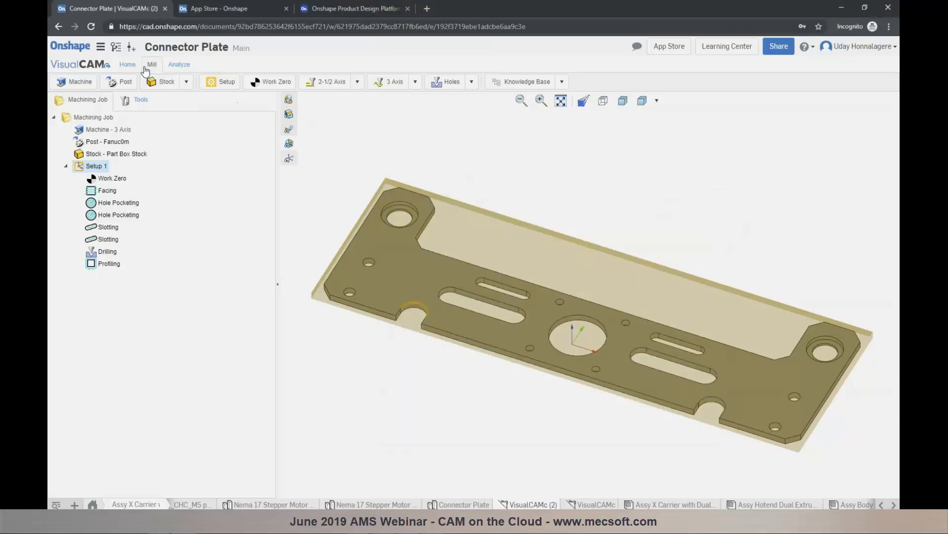
# Save the CAM data of the Connector Plate's machining job to the document
pyautogui.click(128, 66)
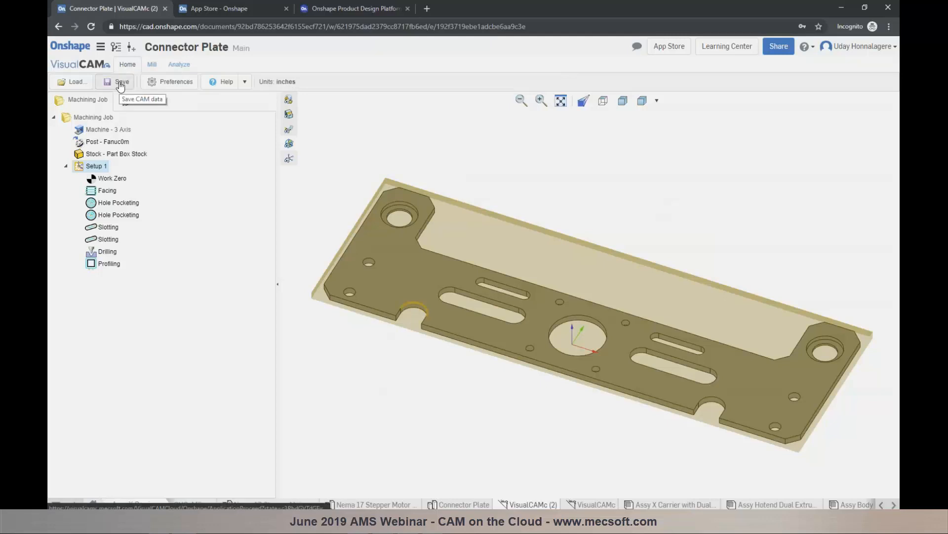
pyautogui.click(121, 83)
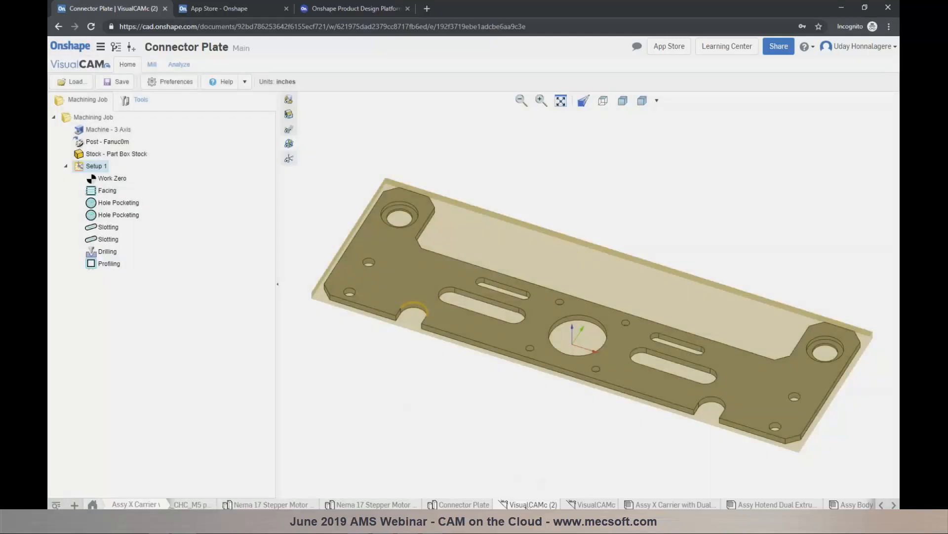
pyautogui.moveTo(523, 506)
# Save the machining operations to a knowledge base file and save the CAM data again
pyautogui.click(151, 65)
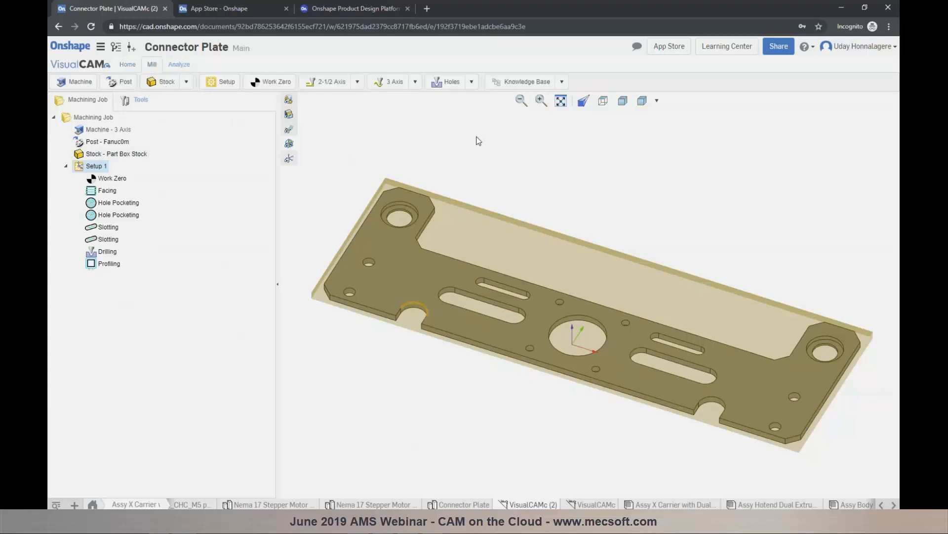
pyautogui.click(561, 82)
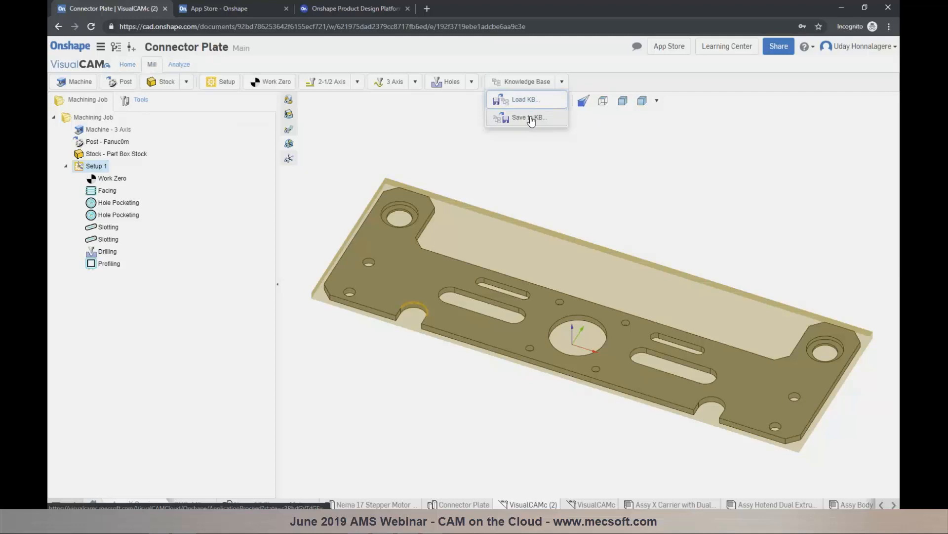
pyautogui.click(531, 120)
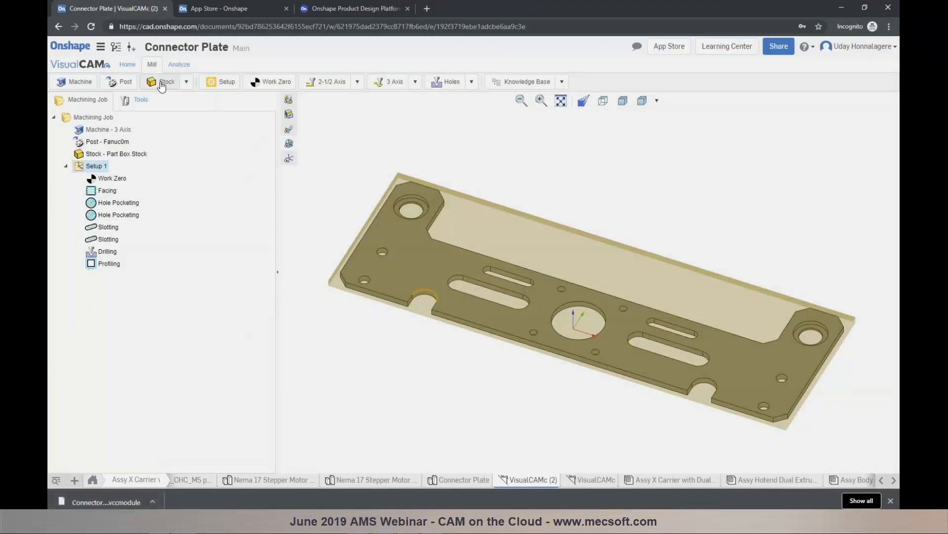
pyautogui.click(128, 64)
pyautogui.click(117, 86)
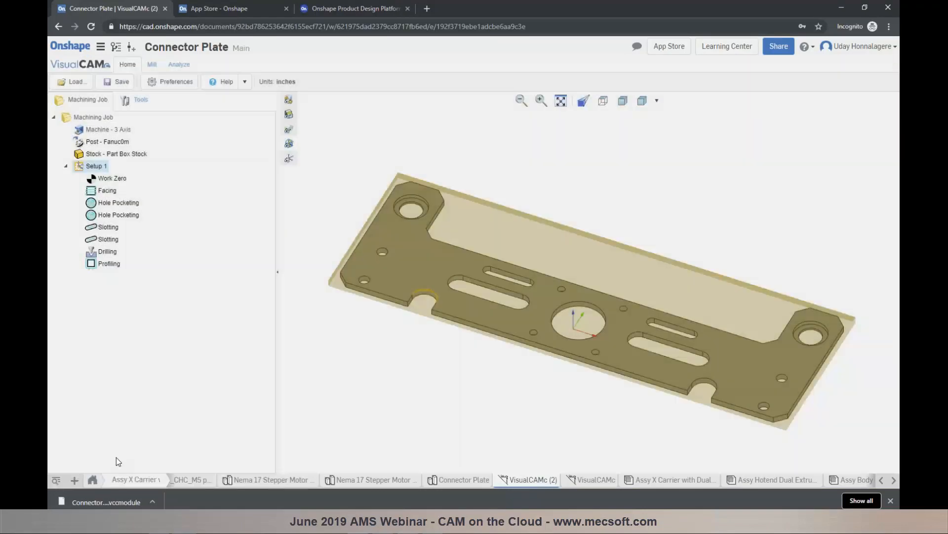
# Return to the document's top level and open the Main Assy Argon 3DP assembly
pyautogui.click(92, 479)
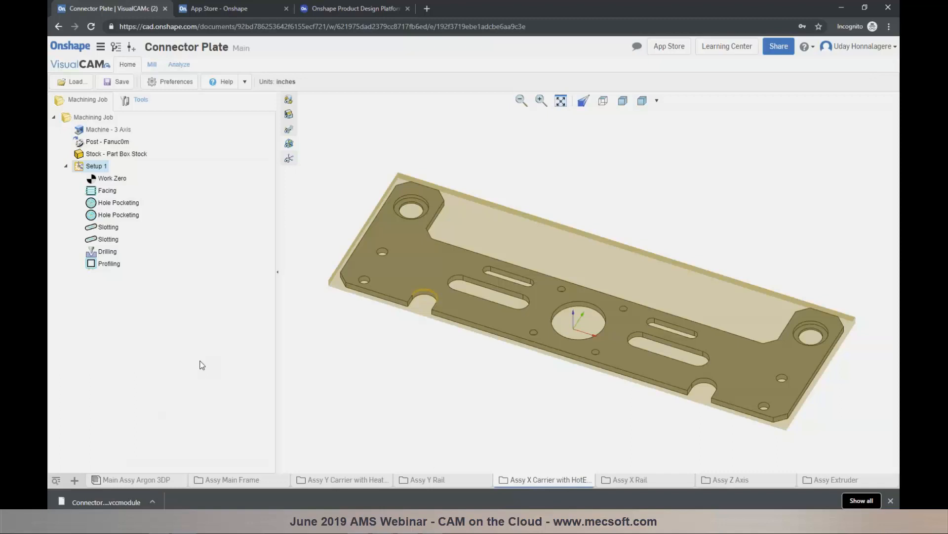
pyautogui.click(138, 478)
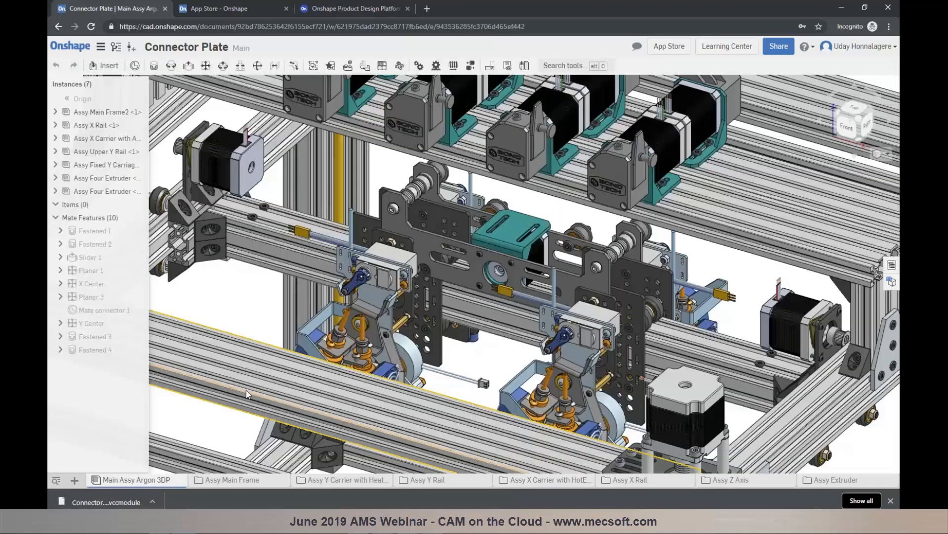
# Open the Motor Mount Plate Nema 23 part from the Main Assy Argon 3DP assembly in its own Part Studio
pyautogui.scroll(-3, 577, 297)
pyautogui.scroll(-2, 572, 265)
pyautogui.scroll(8, 543, 344)
pyautogui.scroll(4, 425, 334)
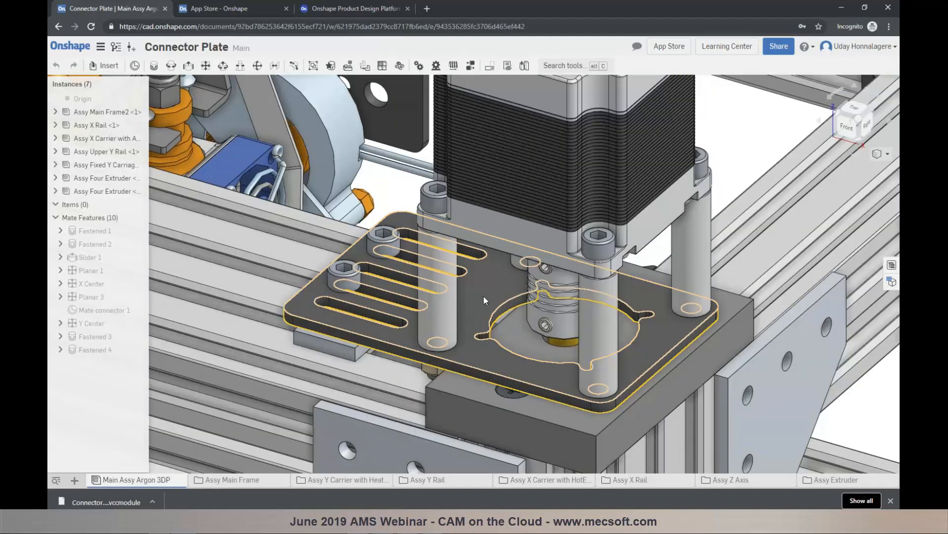
pyautogui.rightClick(483, 294)
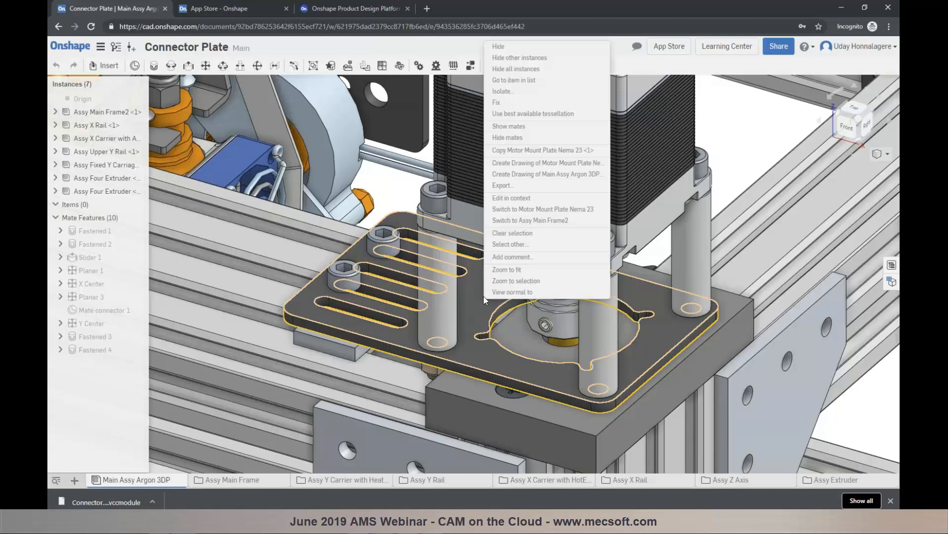
pyautogui.click(518, 209)
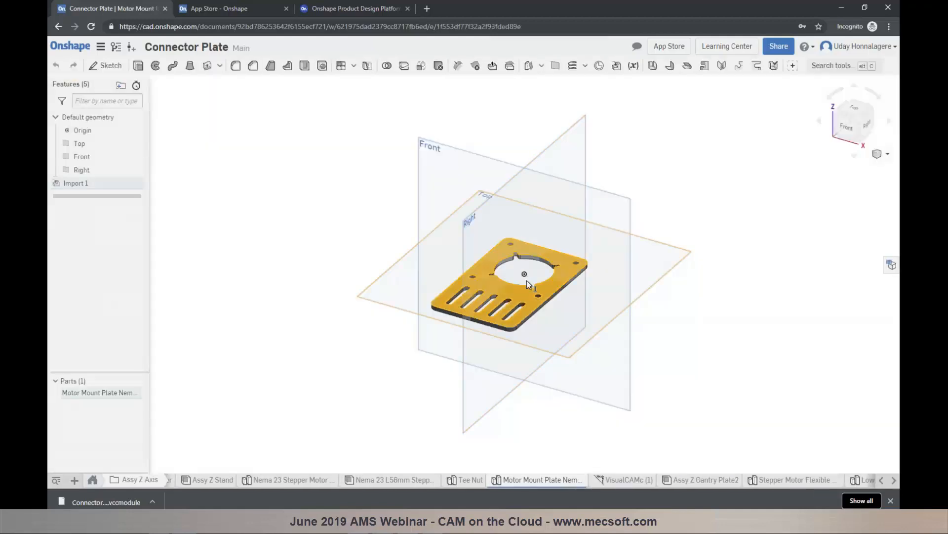
pyautogui.scroll(5, 527, 279)
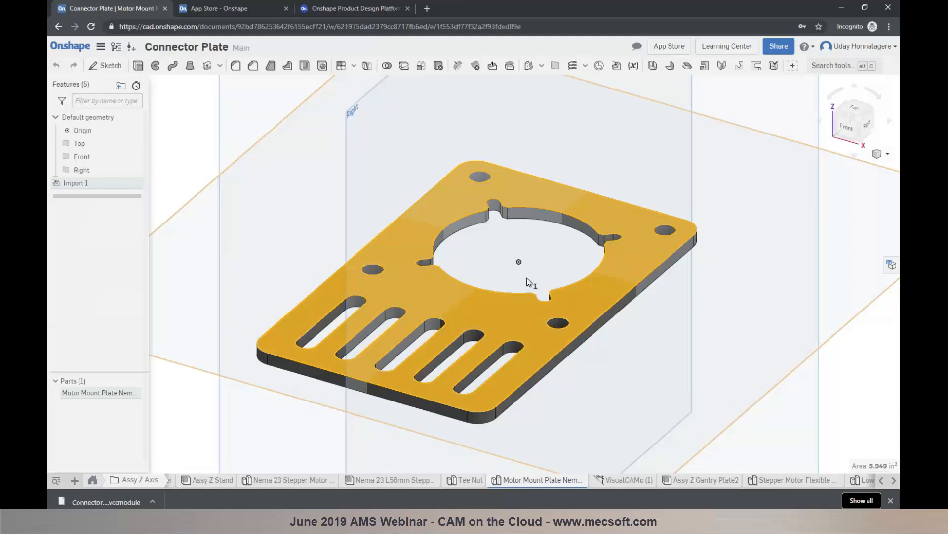
# Add a VisualCAMc application to the document and load the Motor Mount Plate Nema 23 part into it
pyautogui.click(74, 480)
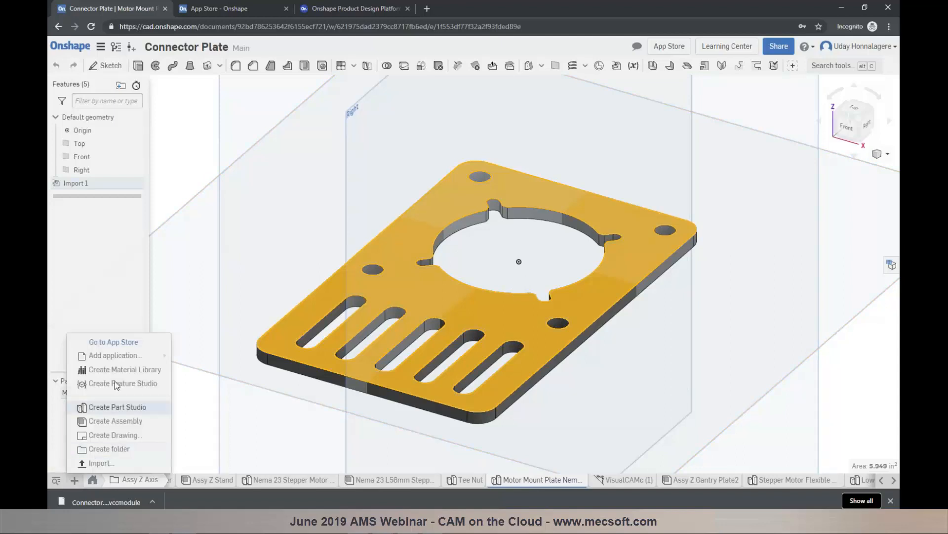
pyautogui.moveTo(157, 355)
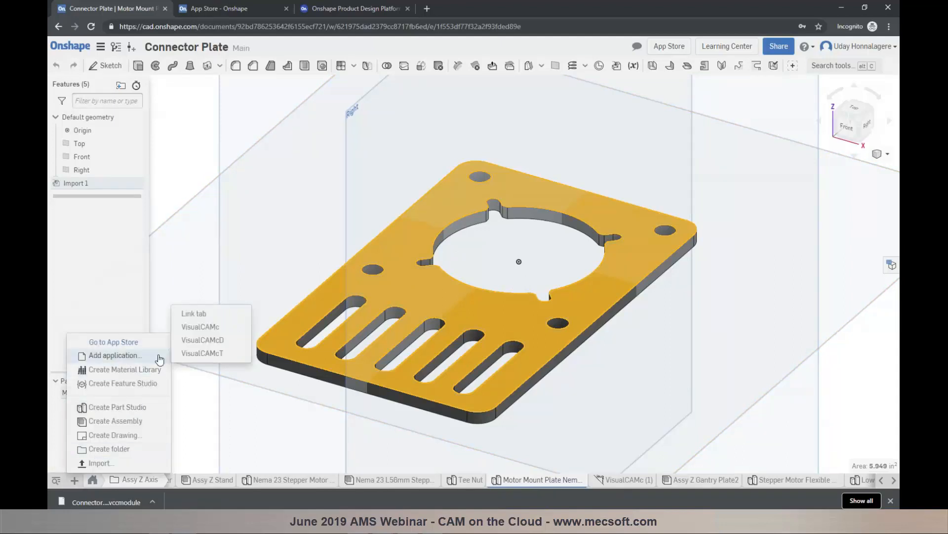
pyautogui.click(206, 328)
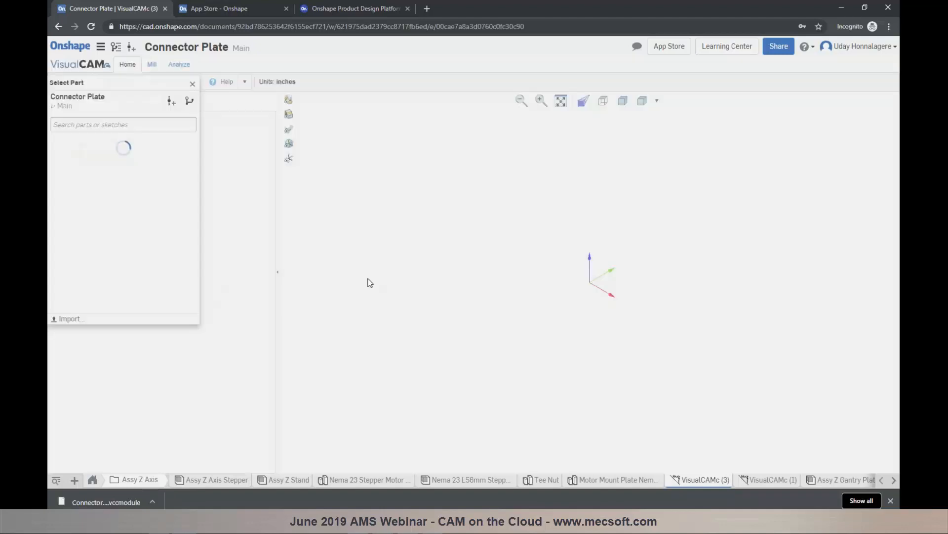
pyautogui.write('motor')
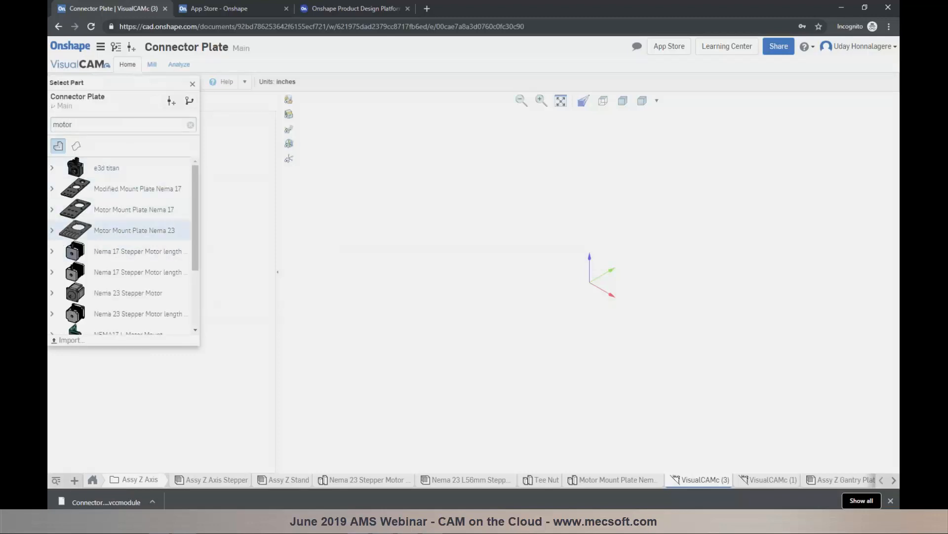
pyautogui.click(52, 230)
pyautogui.click(110, 251)
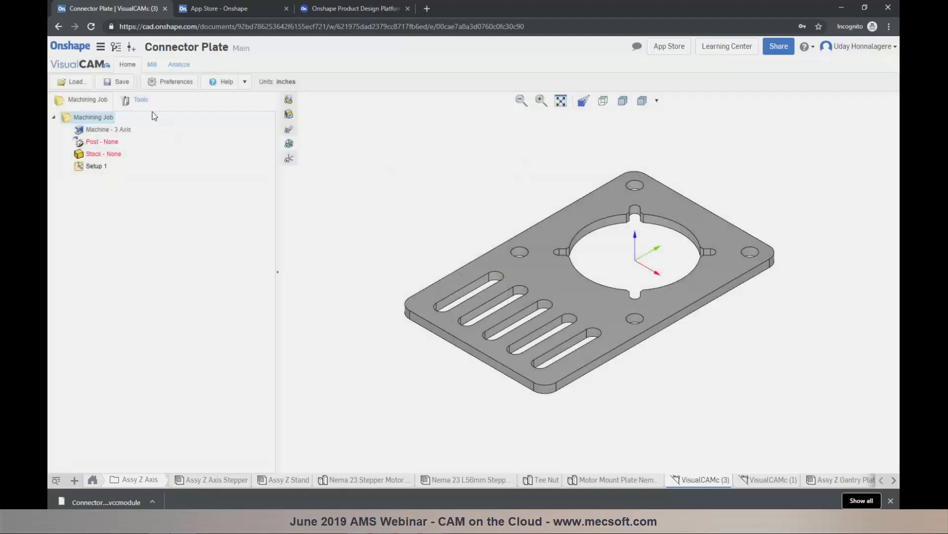
# Load the knowledge base file Connector Plate_Part 1.vccmodule into the machining job and delete the empty Setup 1
pyautogui.click(152, 64)
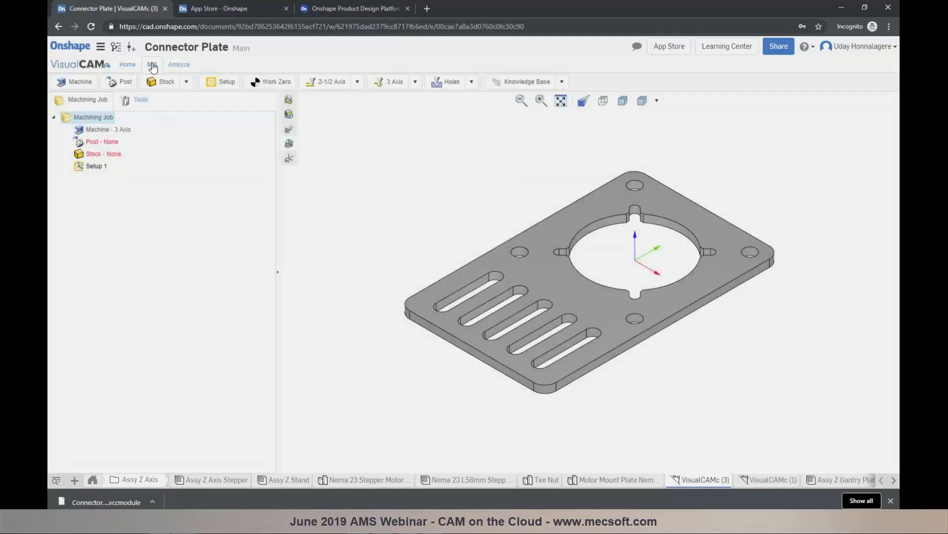
pyautogui.click(562, 82)
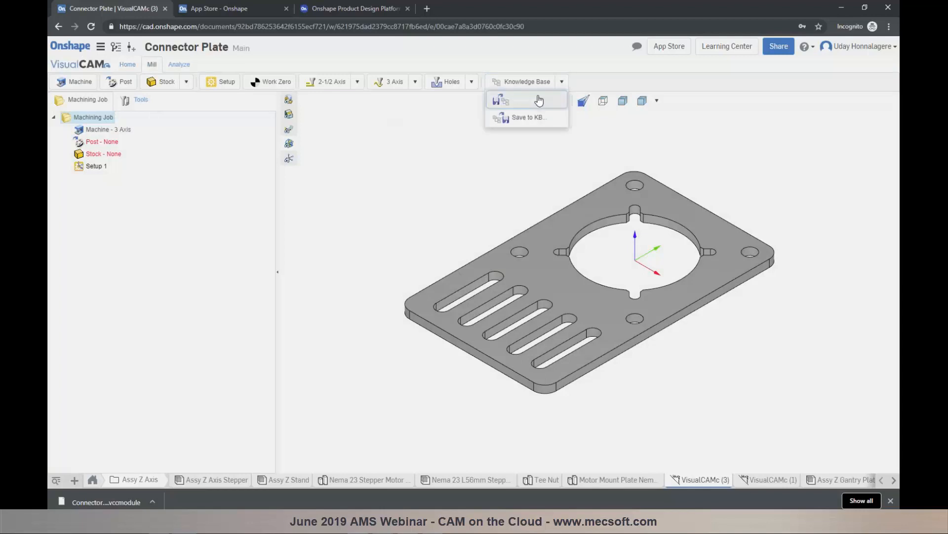
pyautogui.click(499, 99)
pyautogui.click(295, 71)
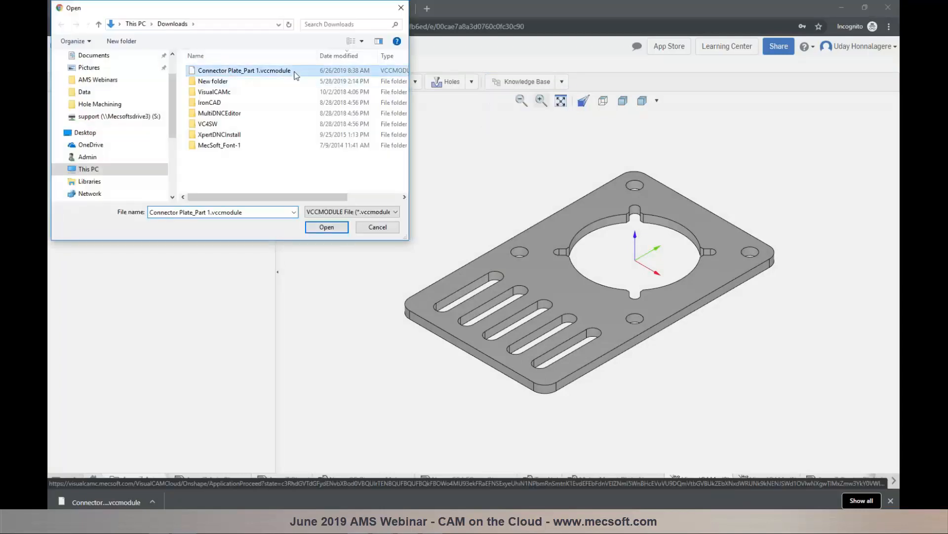
pyautogui.click(327, 229)
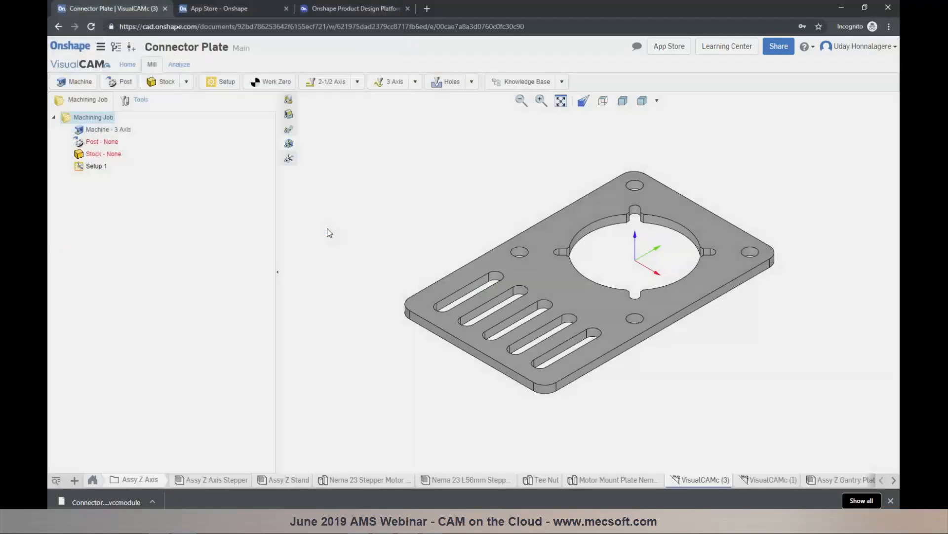
pyautogui.rightClick(95, 167)
pyautogui.click(97, 254)
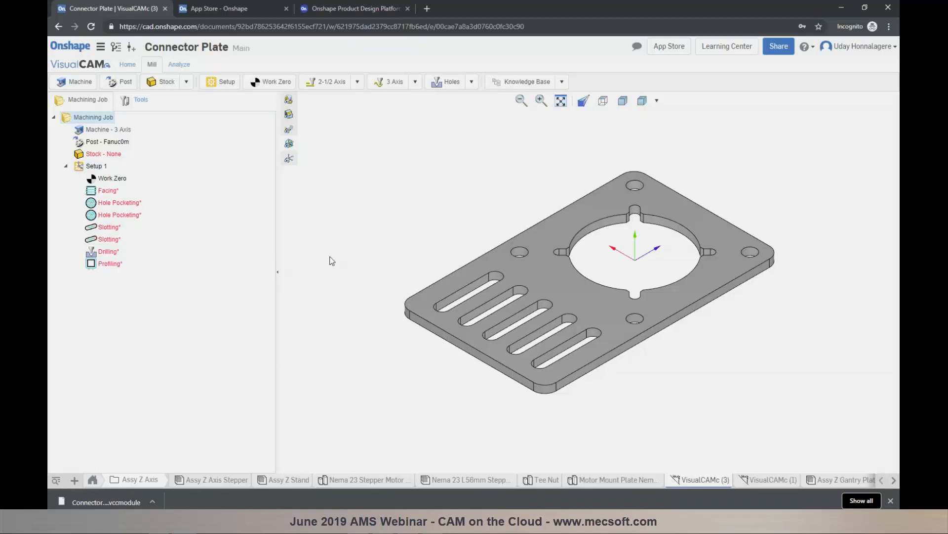
# Align the machine coordinate system to the World Coordinate System and save the machine settings
pyautogui.click(74, 81)
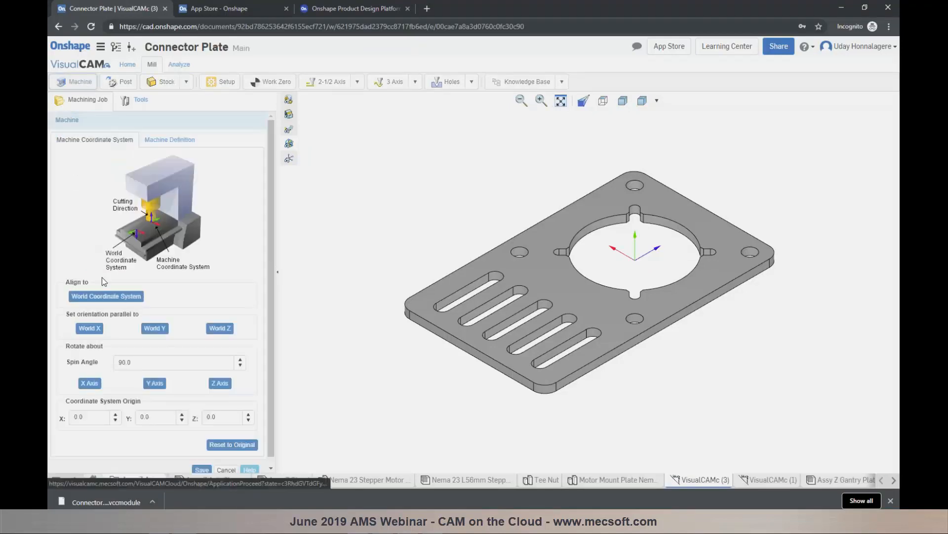
pyautogui.click(108, 297)
pyautogui.click(205, 469)
pyautogui.click(382, 296)
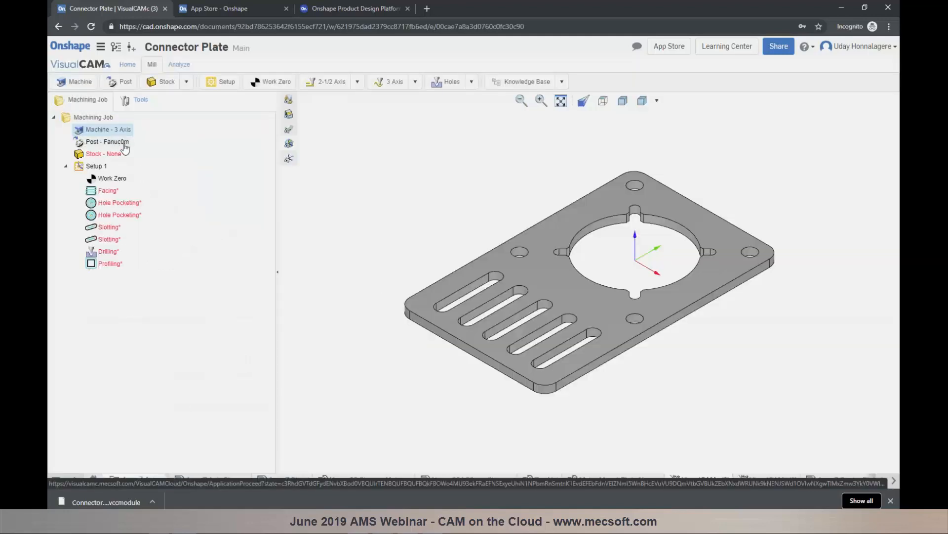
# Create a part box stock with 0.1 inch X and Y offsets, set its Z offset, and save it
pyautogui.click(186, 82)
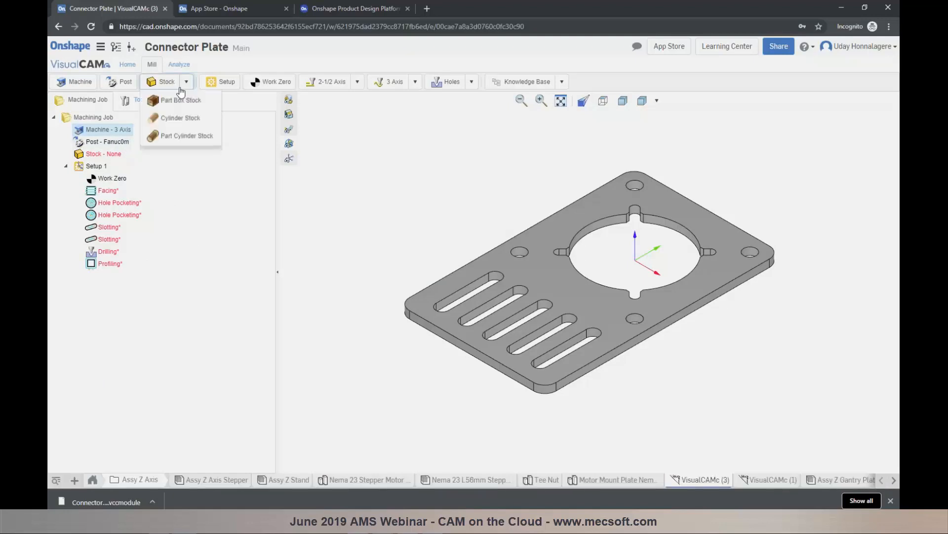
pyautogui.click(176, 116)
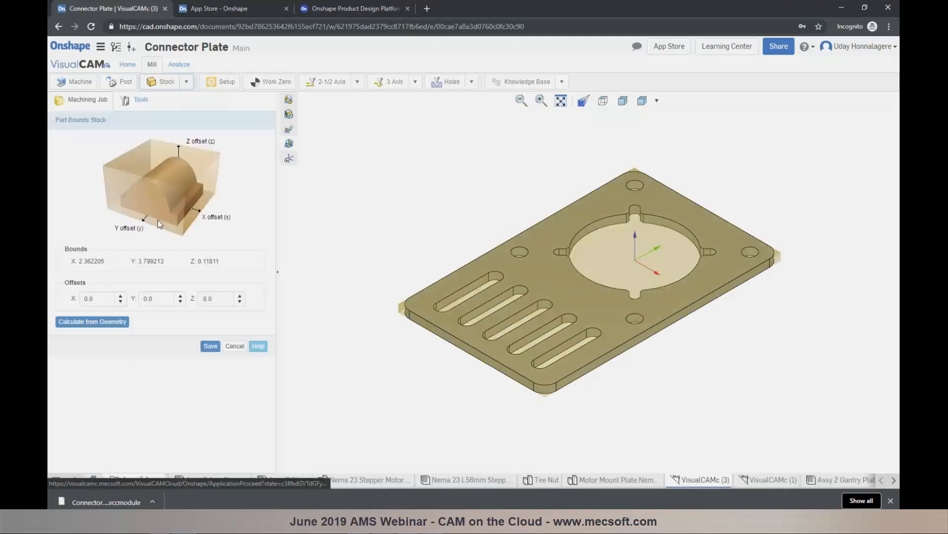
pyautogui.click(120, 296)
pyautogui.click(181, 296)
pyautogui.click(218, 299)
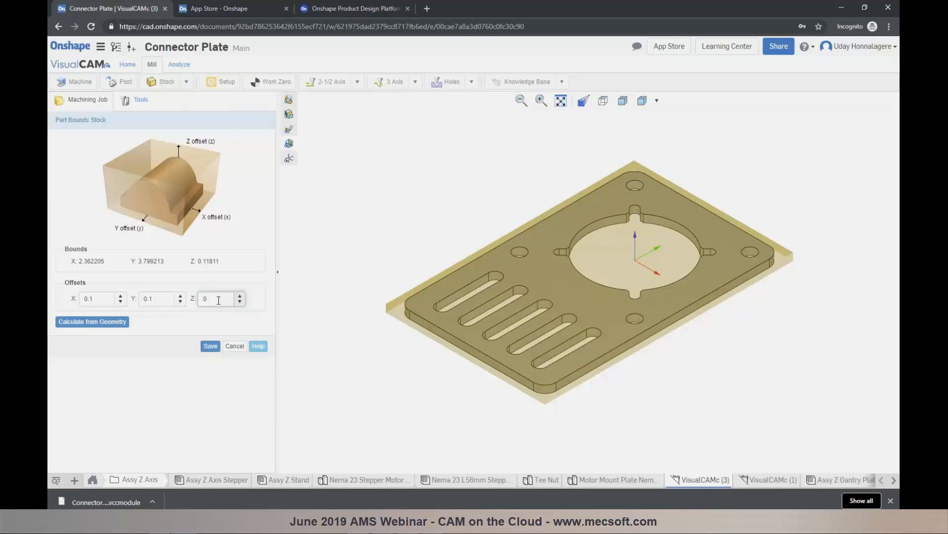
pyautogui.click(211, 346)
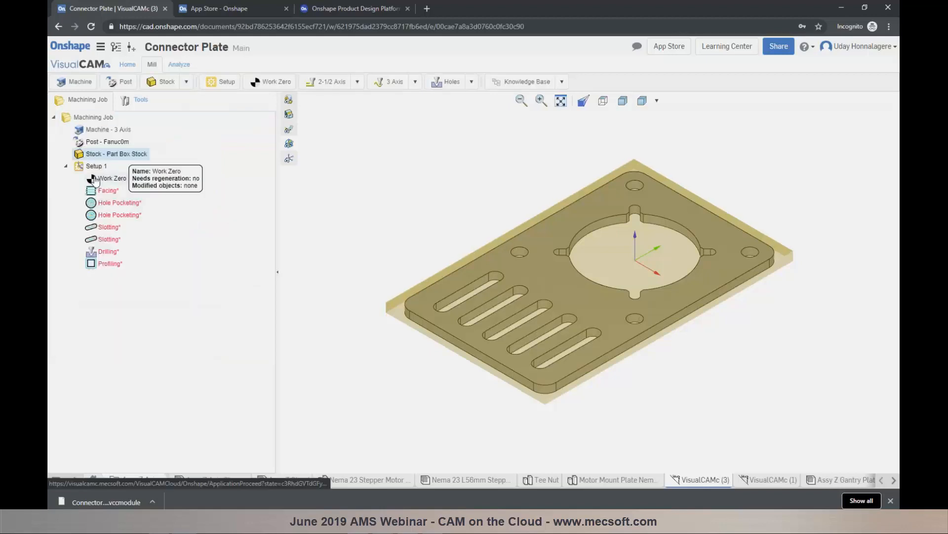
# Set the work zero to the South West corner of the stock box's highest Z face
pyautogui.doubleClick(94, 179)
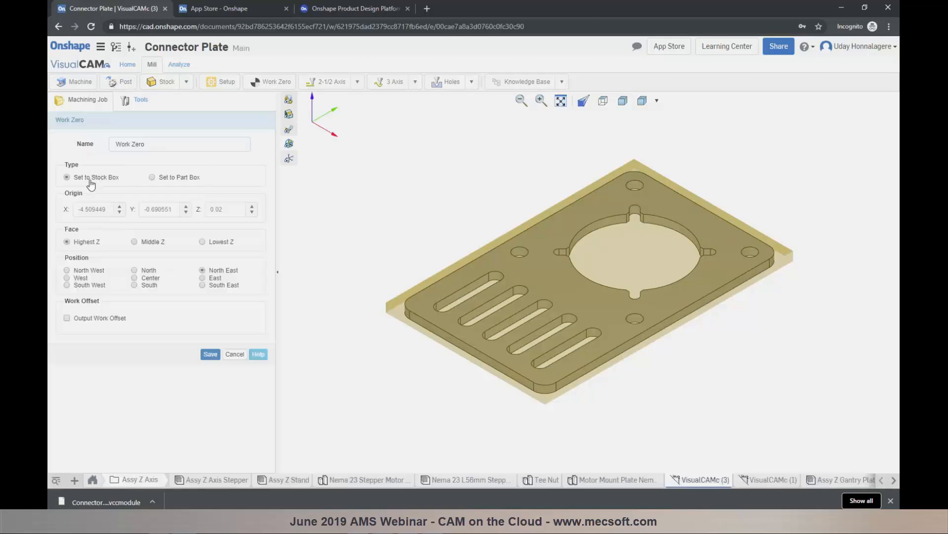
pyautogui.click(82, 284)
pyautogui.click(211, 355)
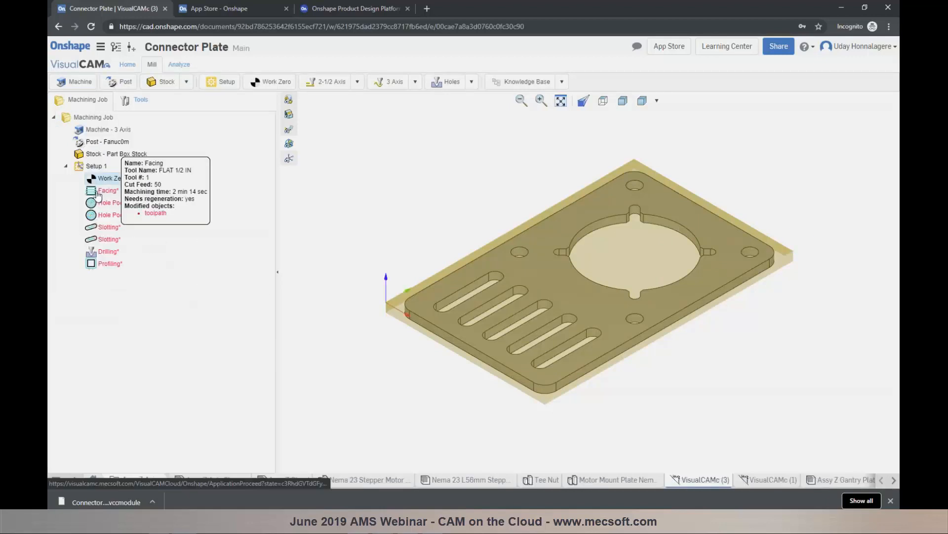
# Generate the Facing toolpath and regenerate it with the angle of cuts set to 90
pyautogui.rightClick(98, 194)
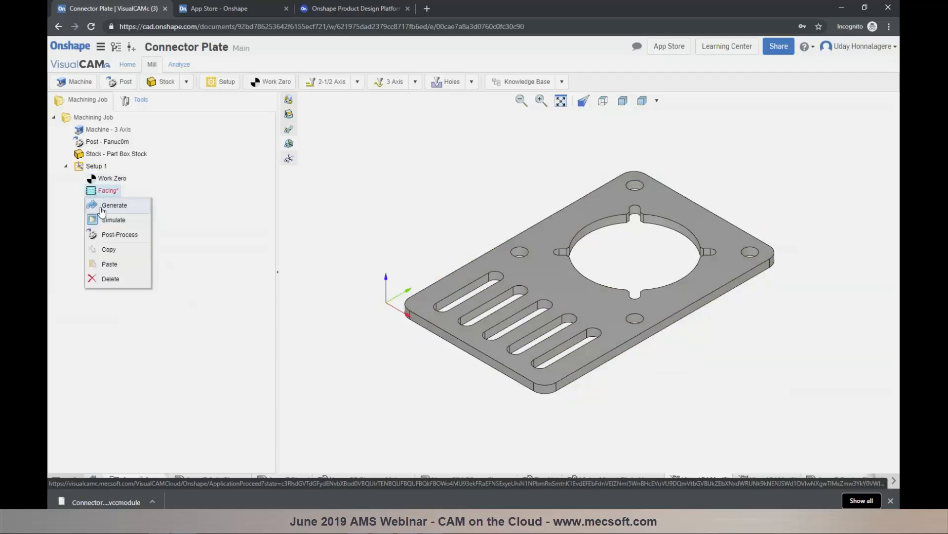
pyautogui.click(101, 208)
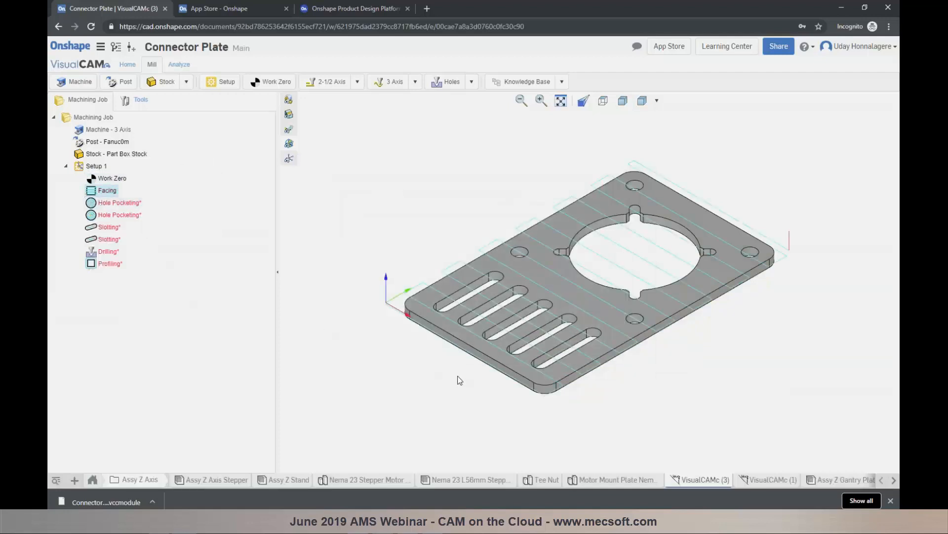
pyautogui.doubleClick(94, 193)
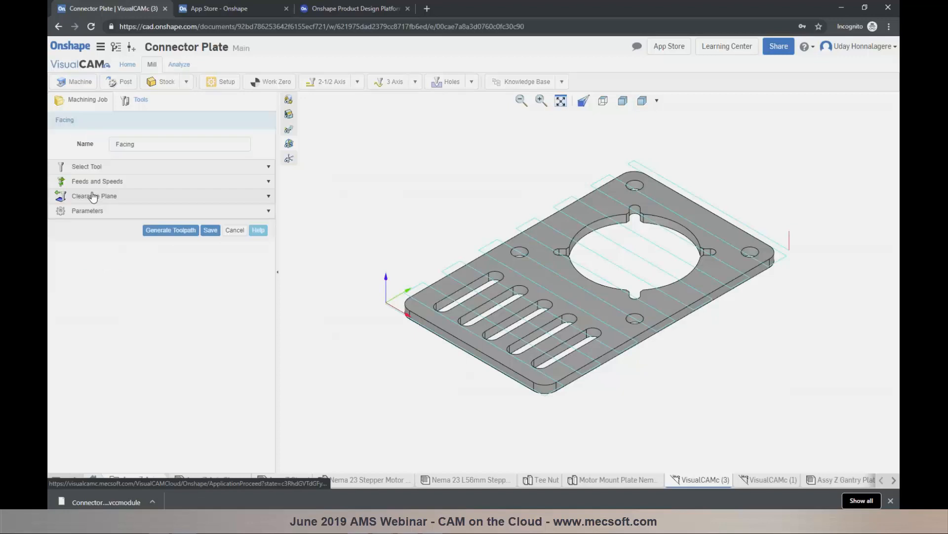
pyautogui.click(94, 211)
pyautogui.scroll(-2, 135, 270)
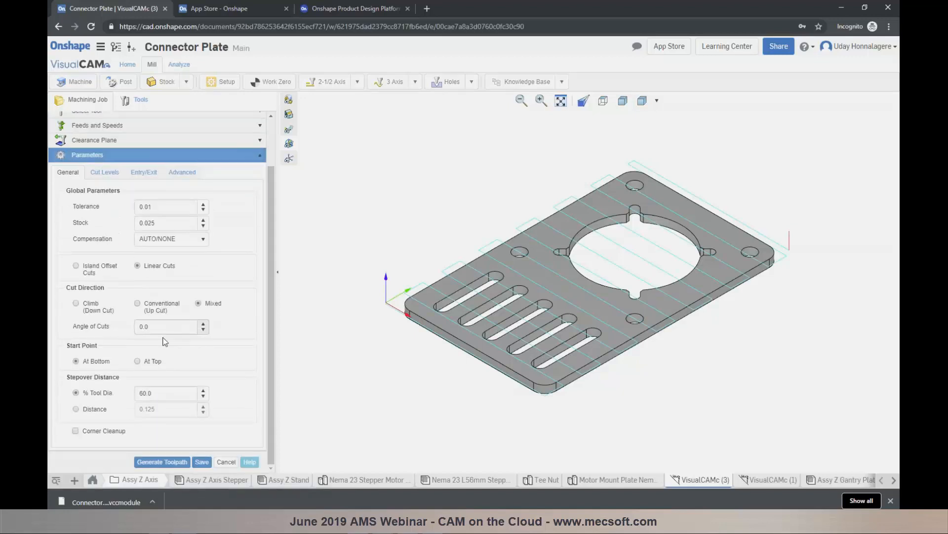
pyautogui.doubleClick(161, 328)
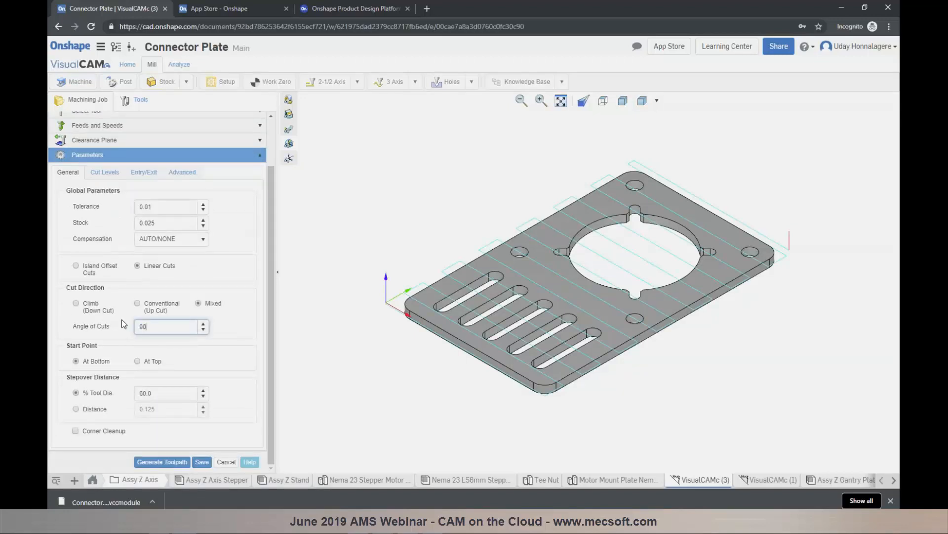
pyautogui.click(172, 461)
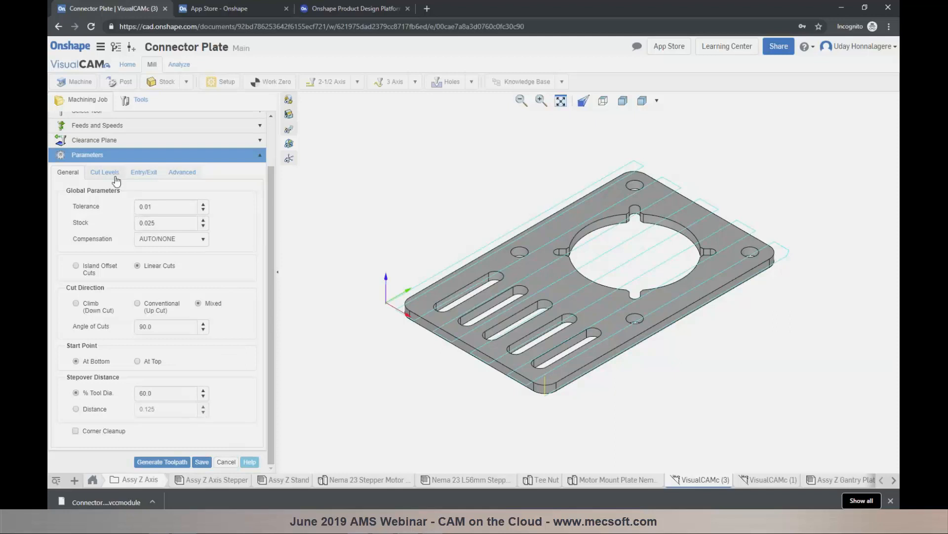
# Review the Facing operation's entry/exit and cut level parameters and save the operation
pyautogui.click(142, 172)
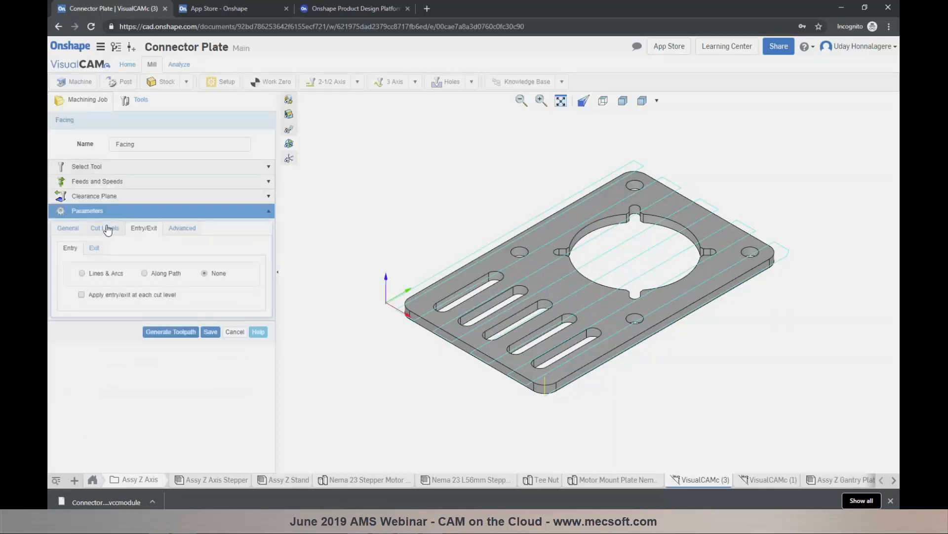
pyautogui.click(107, 228)
pyautogui.scroll(-1, 220, 375)
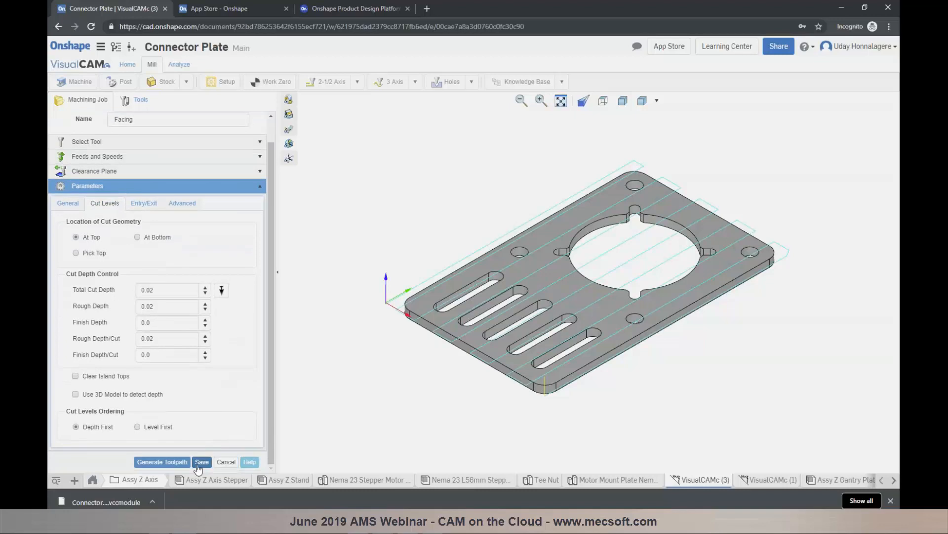
pyautogui.click(202, 462)
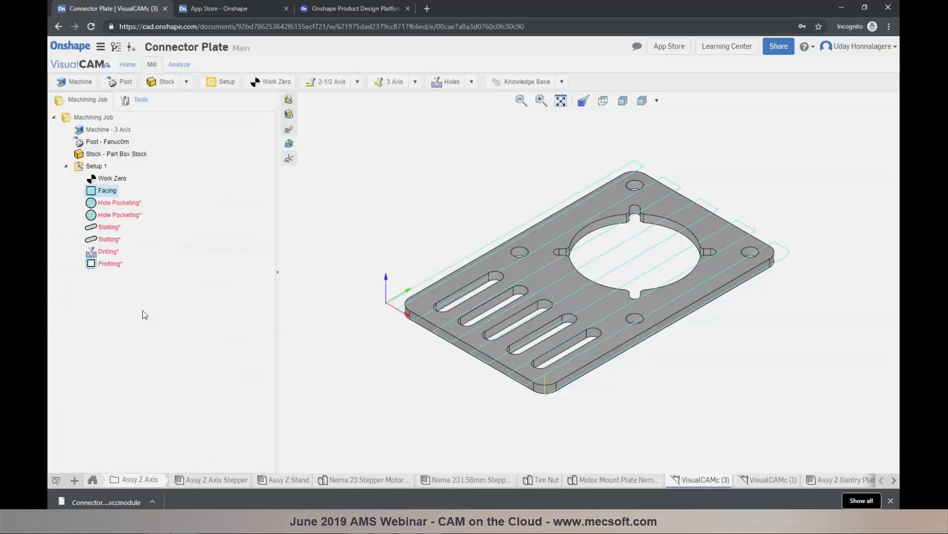
# Delete both Hole Pocketing operations from Setup 1
pyautogui.click(127, 207)
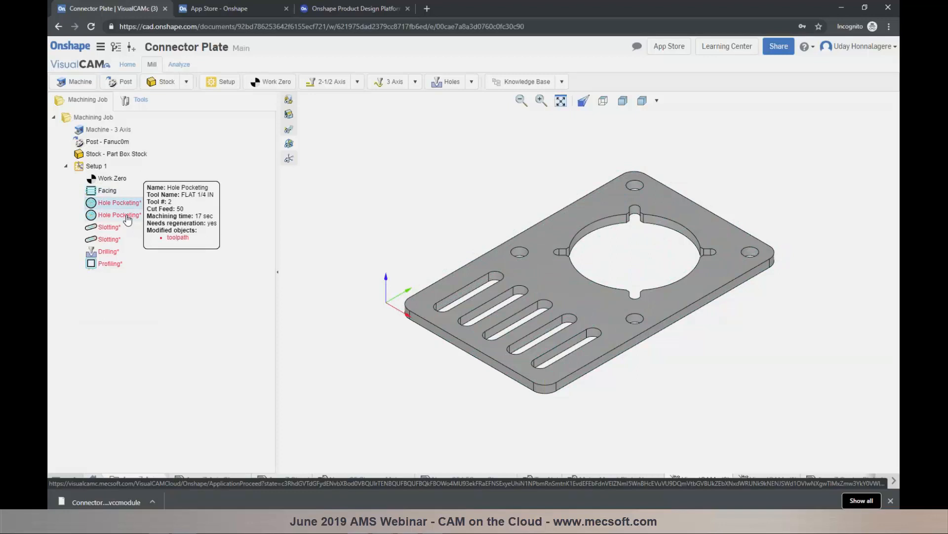
pyautogui.keyDown('ctrl'); pyautogui.click(127, 216); pyautogui.keyUp('ctrl')
pyautogui.rightClick(127, 216)
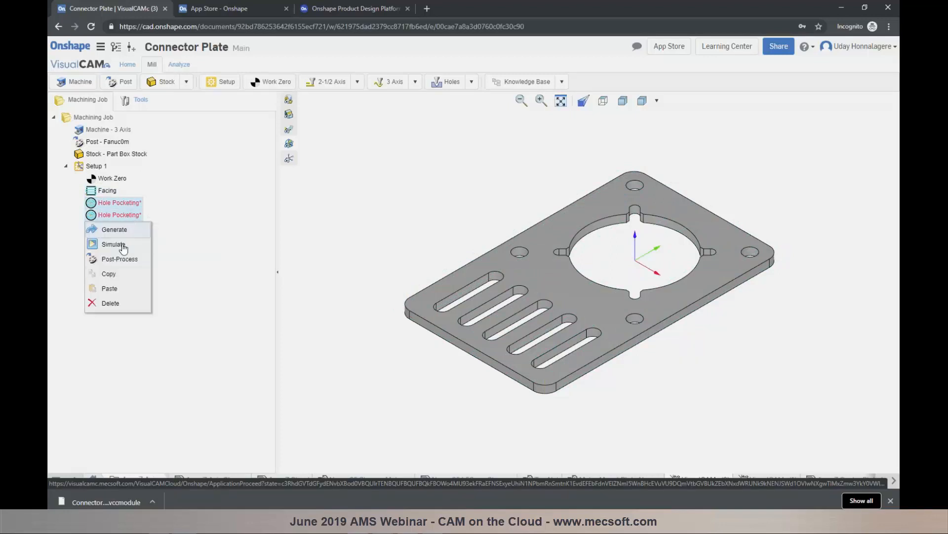
pyautogui.click(110, 303)
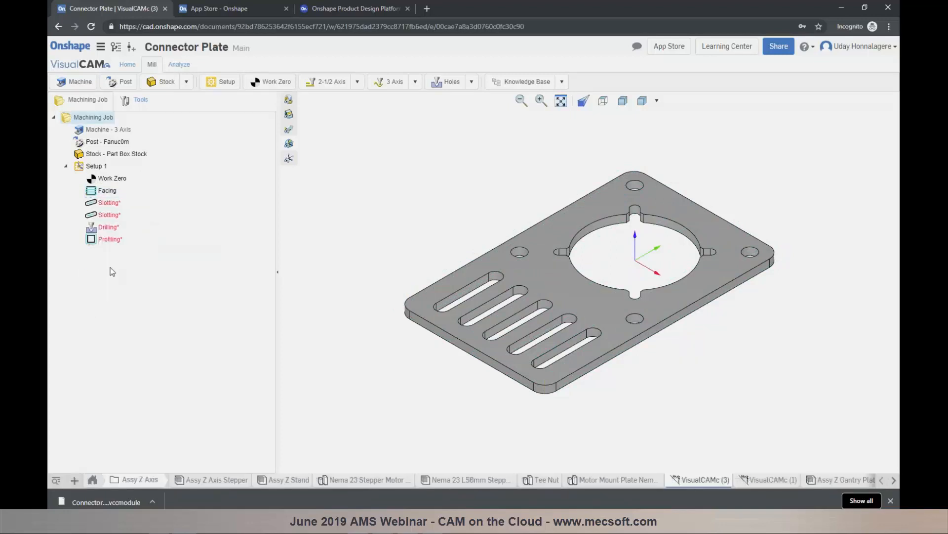
# Edit the first Slotting operation and select the edges of all five slots as its machining regions
pyautogui.doubleClick(101, 204)
pyautogui.click(501, 278)
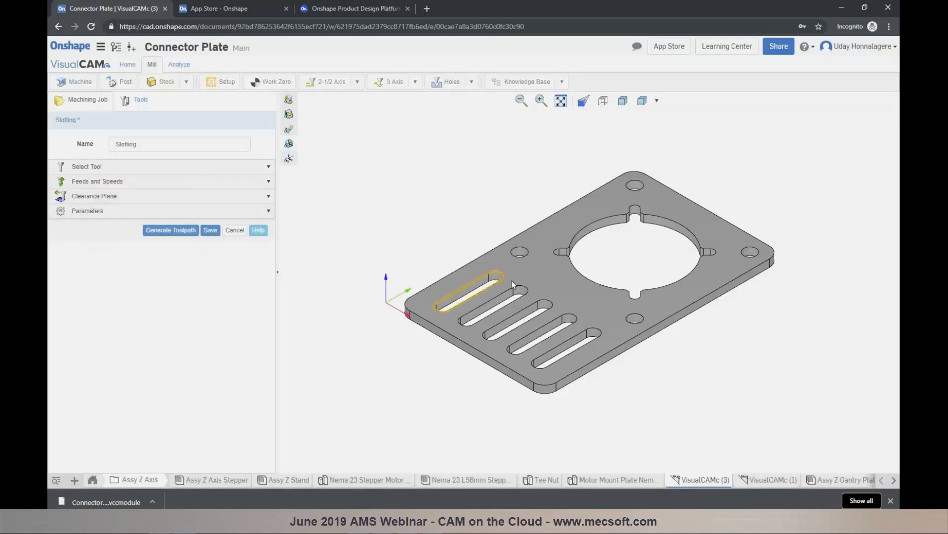
pyautogui.click(524, 292)
pyautogui.click(547, 303)
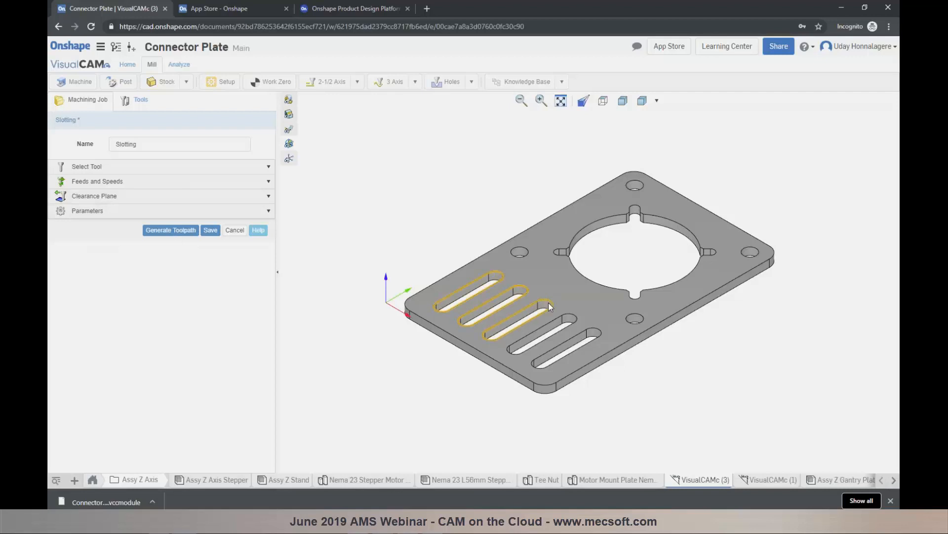
pyautogui.click(568, 318)
pyautogui.click(593, 332)
# Assign the FLAT 1/8 IN tool to the Slotting operation, generate its toolpath and save the operation
pyautogui.click(106, 168)
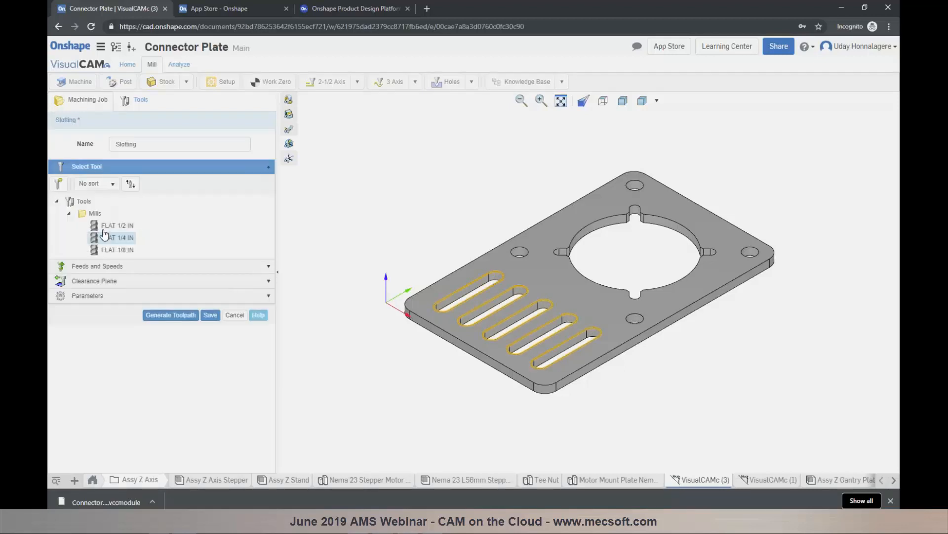
pyautogui.click(106, 250)
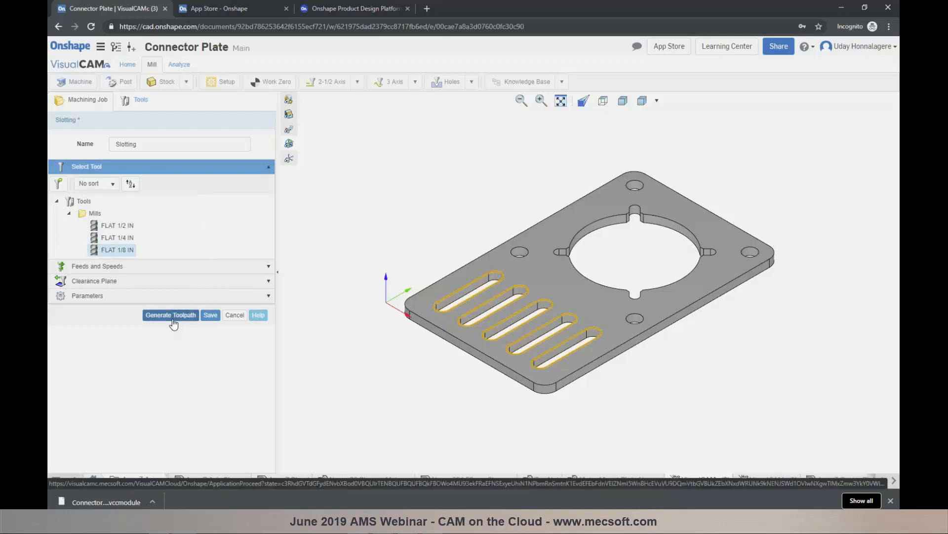
pyautogui.click(171, 315)
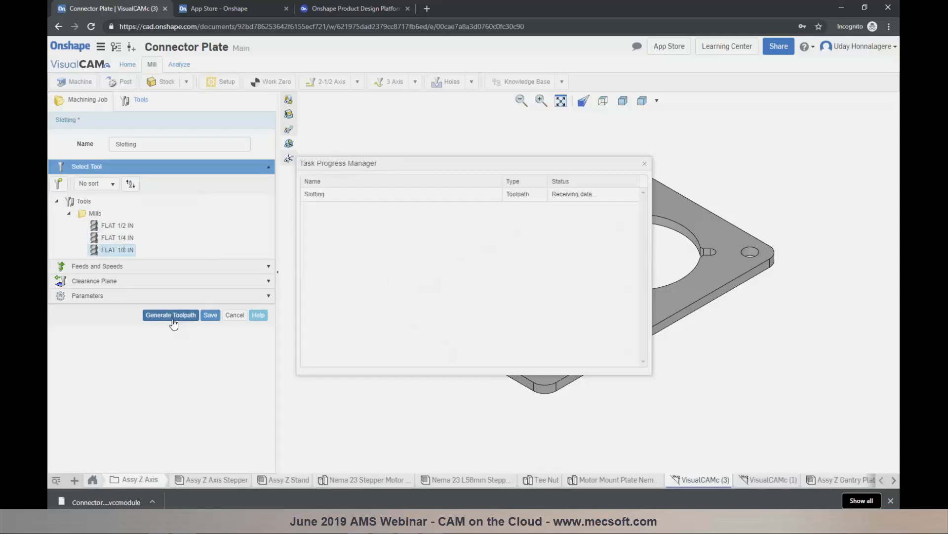
pyautogui.click(210, 315)
# Examine the Slotting toolpath inside the five slots, toggling the toolpath display off and back on
pyautogui.moveTo(405, 326); pyautogui.dragTo(405, 358, button='right')
pyautogui.scroll(4, 487, 319)
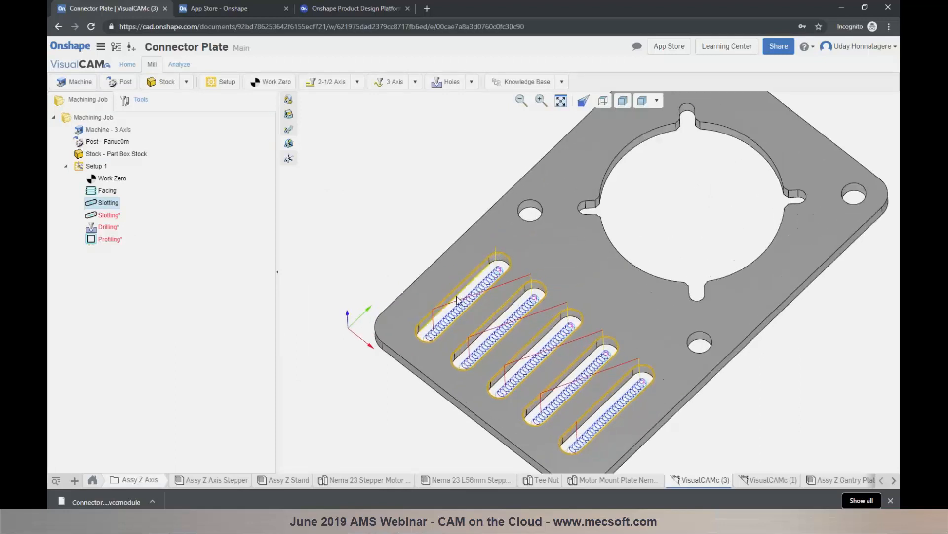
pyautogui.scroll(5, 457, 300)
pyautogui.click(291, 131)
pyautogui.click(291, 132)
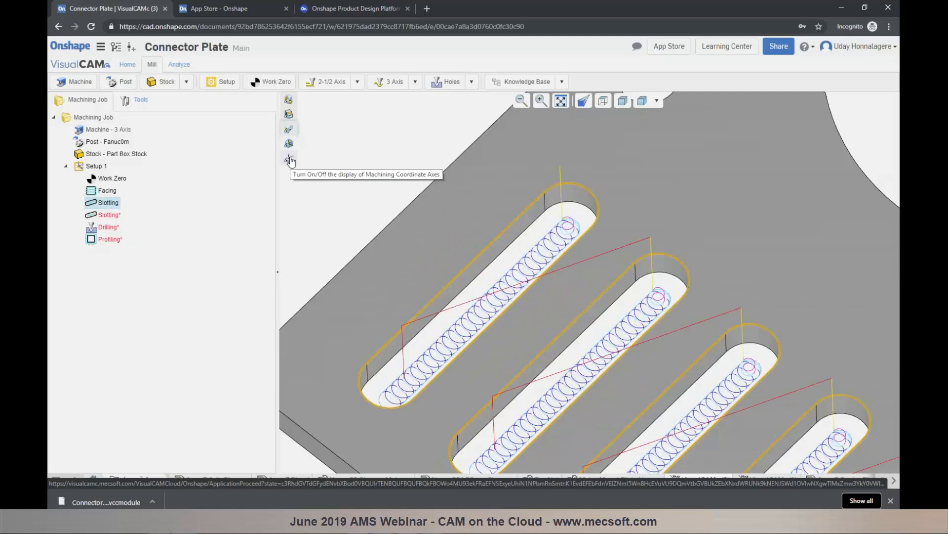
pyautogui.scroll(-3, 349, 241)
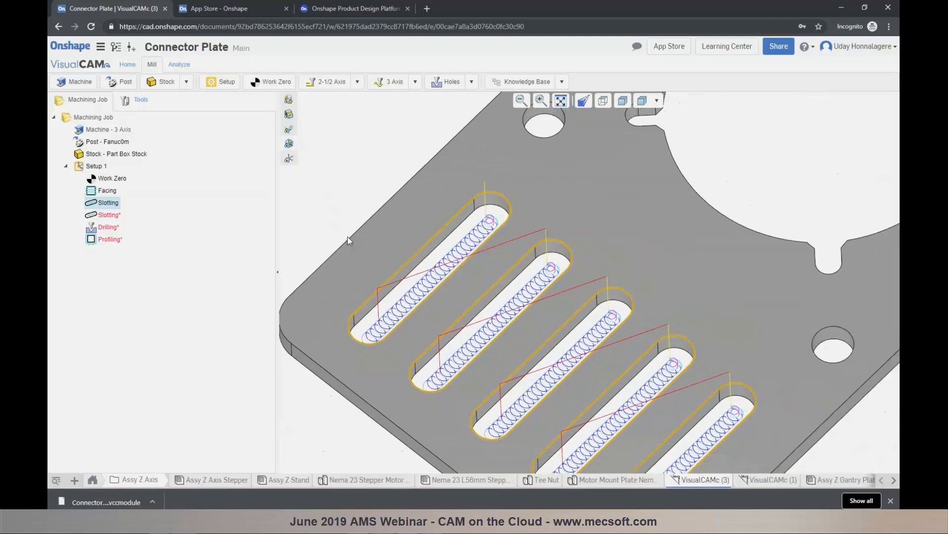
pyautogui.scroll(-2, 505, 336)
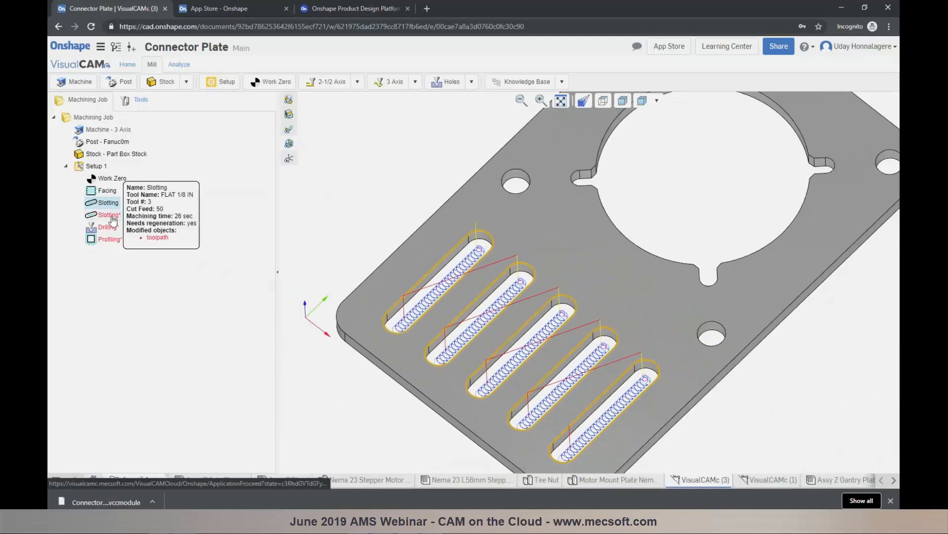
# Delete the second Slotting operation from Setup 1
pyautogui.click(114, 219)
pyautogui.rightClick(113, 218)
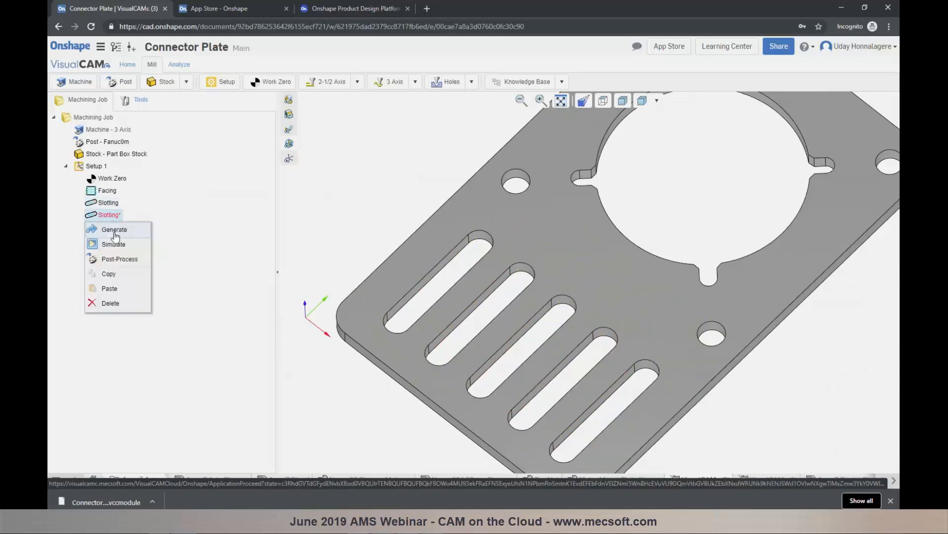
pyautogui.click(111, 302)
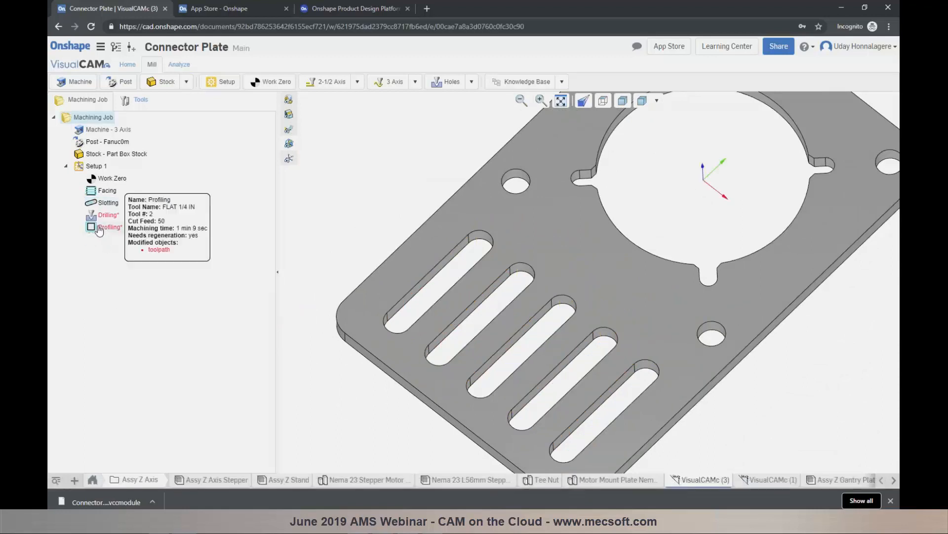
# Select the plate's four round holes for the Drilling operation, generate its toolpath and save it
pyautogui.doubleClick(98, 217)
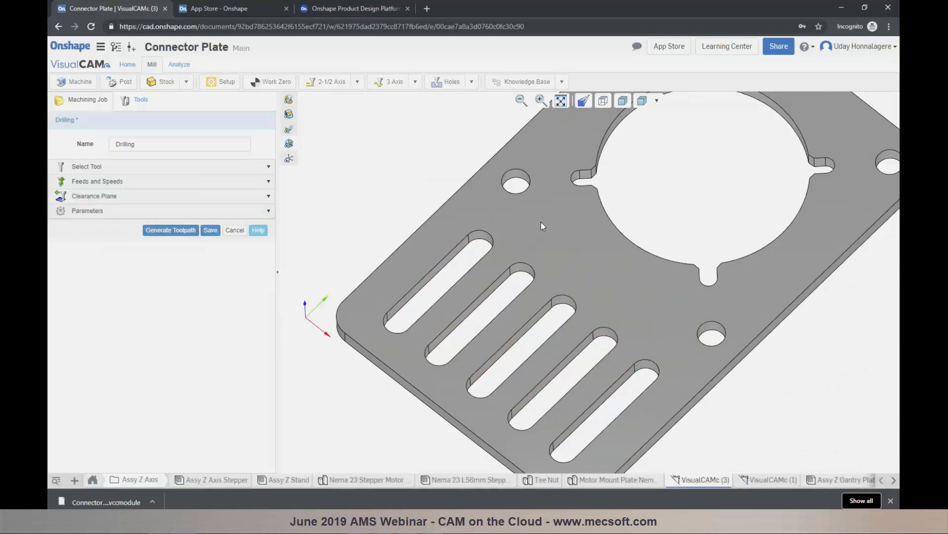
pyautogui.click(705, 326)
pyautogui.scroll(-3, 648, 351)
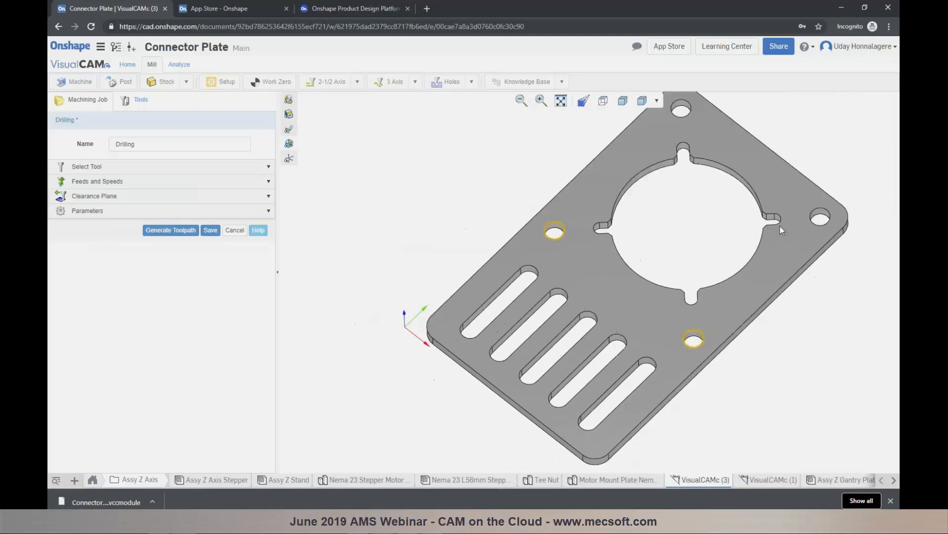
pyautogui.click(816, 214)
pyautogui.click(184, 231)
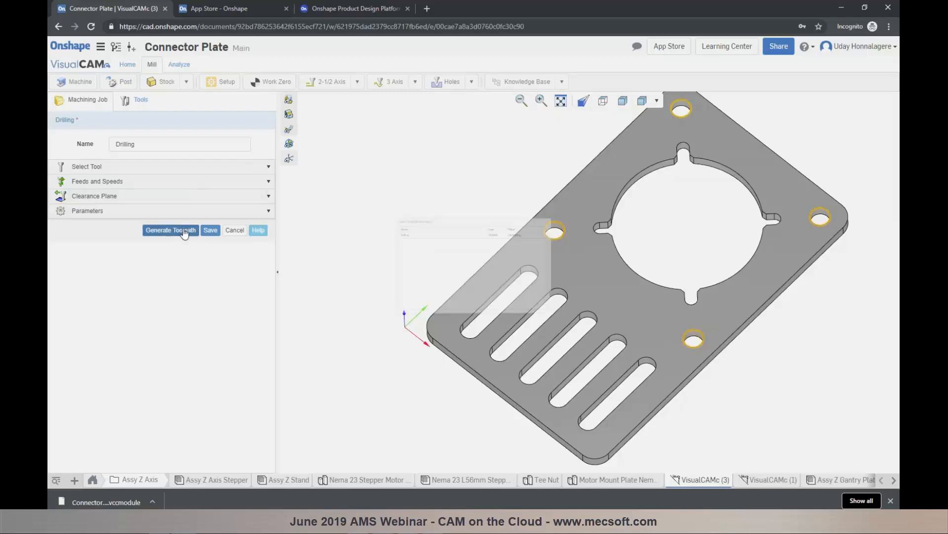
pyautogui.click(209, 230)
# Select the large central cutout's edge for the Profiling operation, assign the FLAT 1/8 IN tool and generate the toolpath
pyautogui.doubleClick(97, 230)
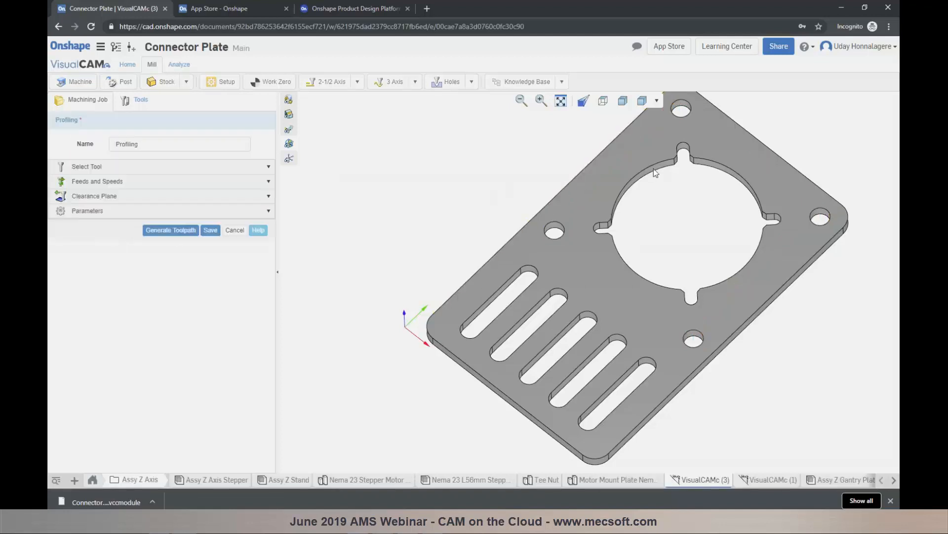
pyautogui.click(706, 162)
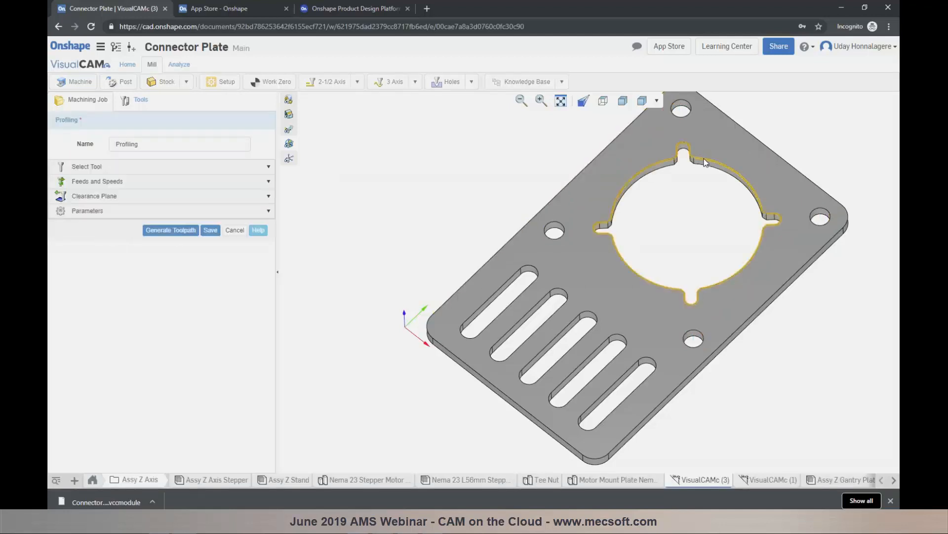
pyautogui.click(102, 167)
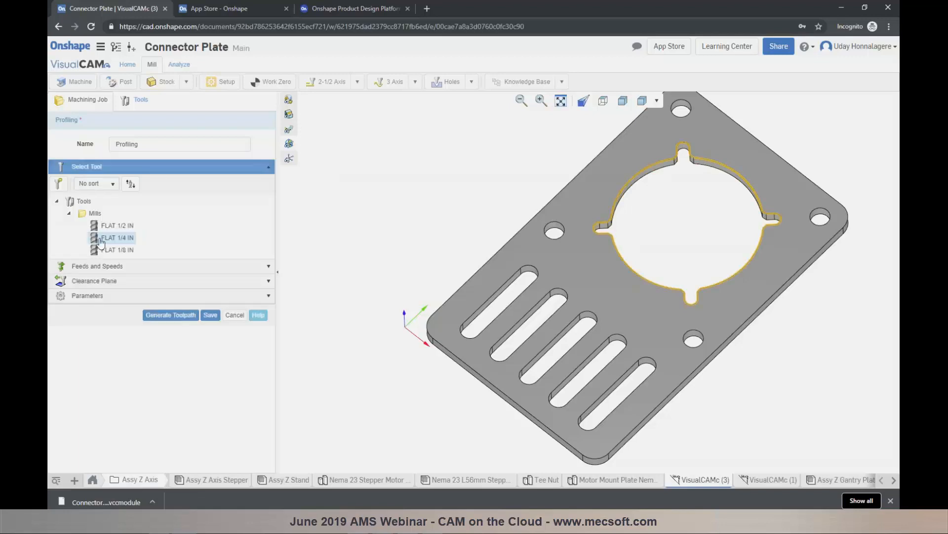
pyautogui.click(105, 250)
pyautogui.click(161, 319)
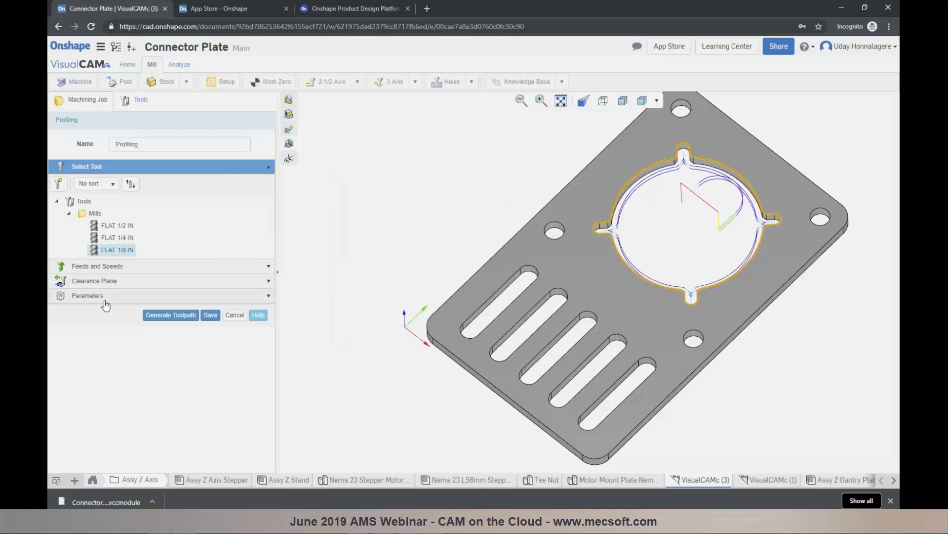
# Set the Profiling operation's entry to Along Path and its exit to None, and regenerate the toolpath
pyautogui.click(102, 296)
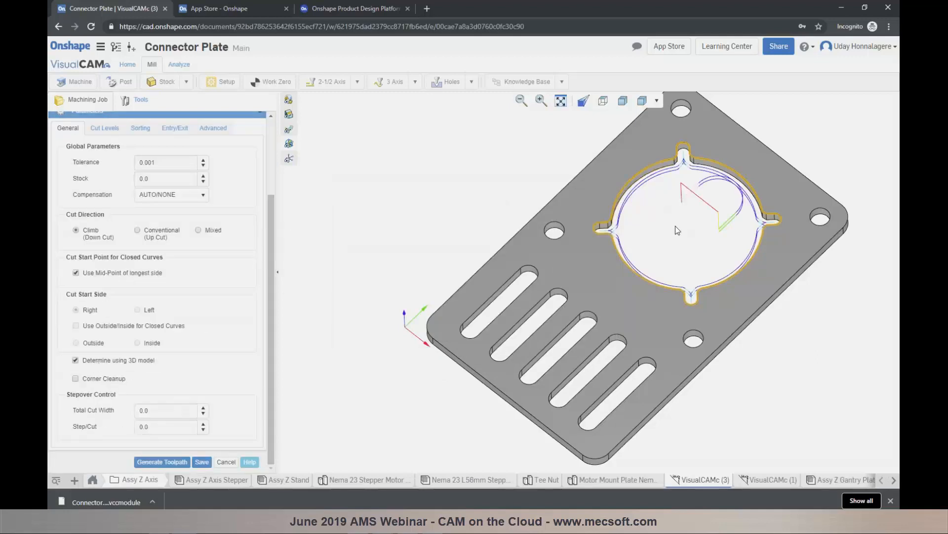
pyautogui.scroll(3, 148, 189)
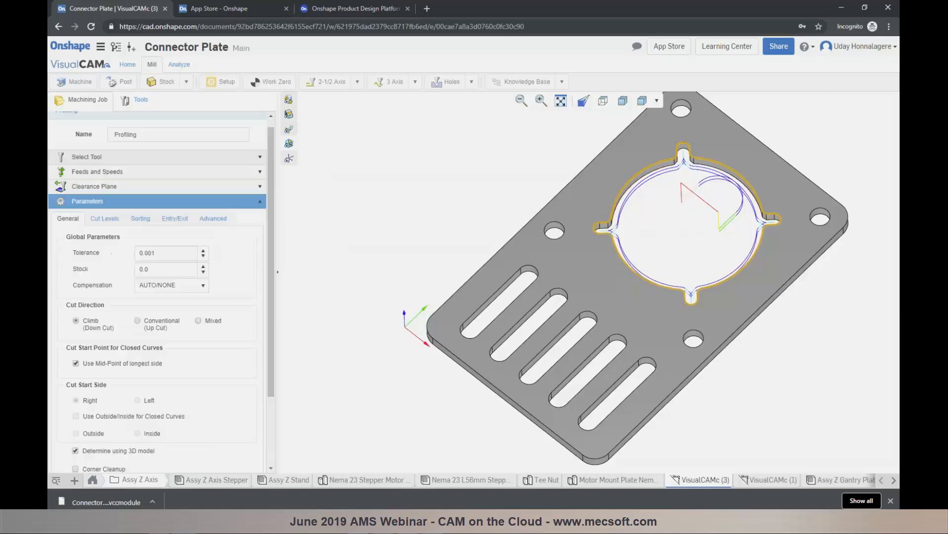
pyautogui.click(166, 230)
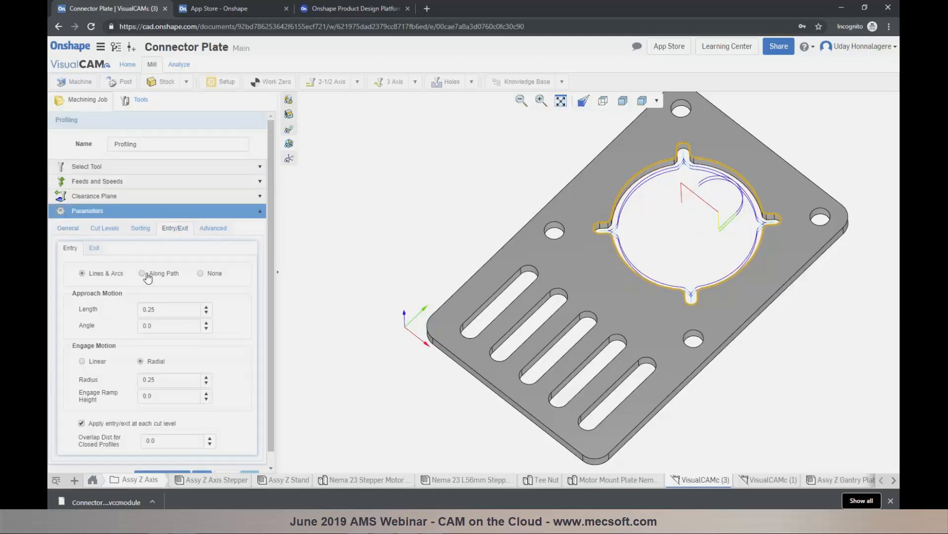
pyautogui.click(145, 273)
pyautogui.click(95, 250)
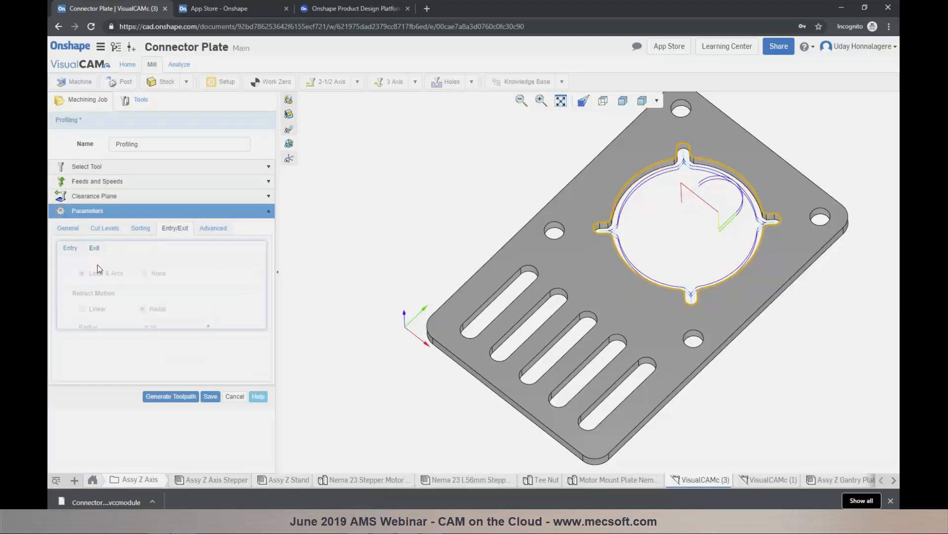
pyautogui.click(151, 280)
pyautogui.click(170, 315)
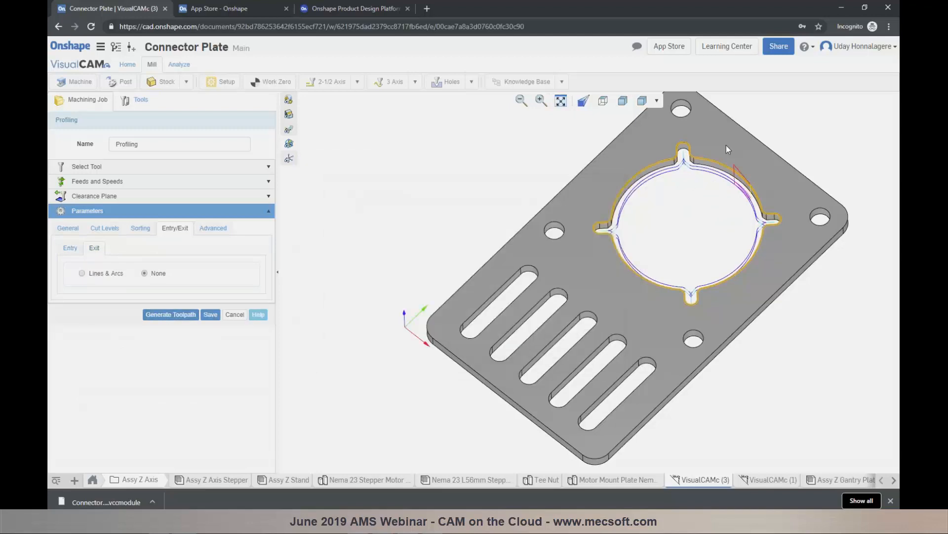
# Inspect the regenerated Profiling toolpath around the central cutout and save the operation
pyautogui.scroll(2, 764, 174)
pyautogui.scroll(2, 754, 179)
pyautogui.moveTo(703, 213); pyautogui.dragTo(720, 188, button='right')
pyautogui.scroll(-2, 720, 186)
pyautogui.click(210, 314)
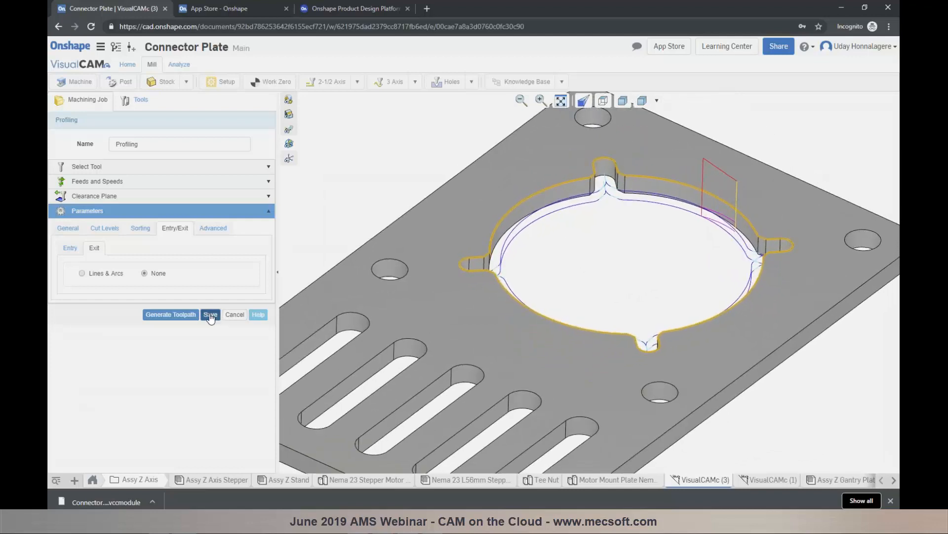
pyautogui.scroll(-2, 526, 286)
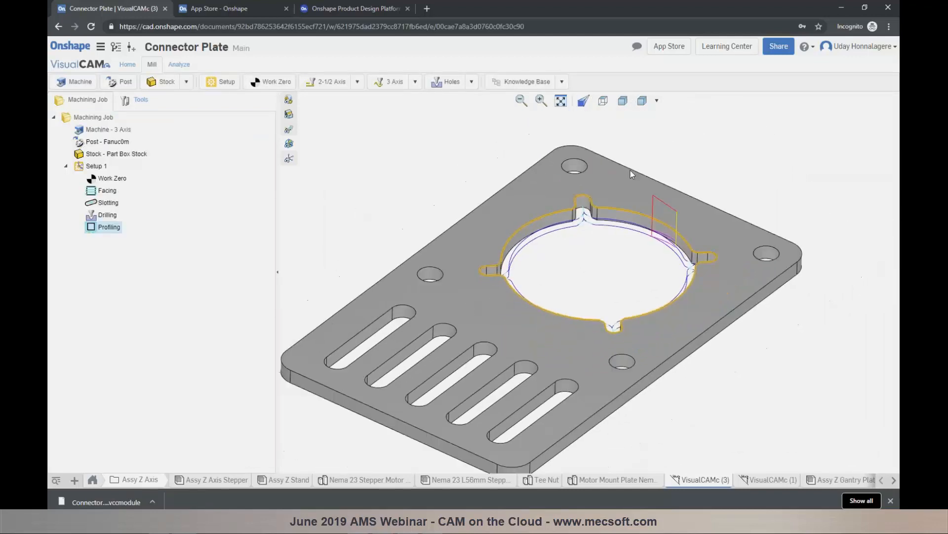
# Copy the Profiling operation and paste the duplicate below it in Setup 1
pyautogui.rightClick(102, 230)
pyautogui.click(110, 286)
pyautogui.rightClick(99, 233)
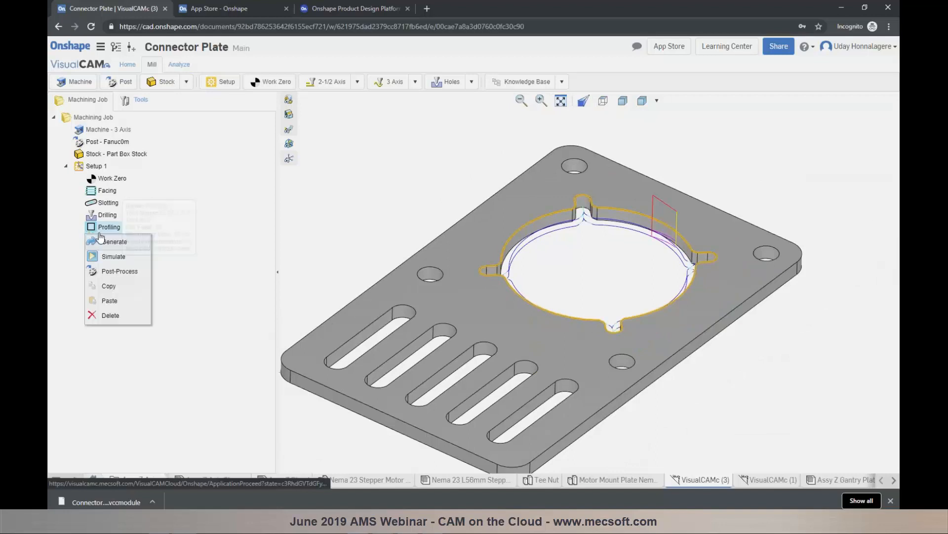
pyautogui.click(109, 301)
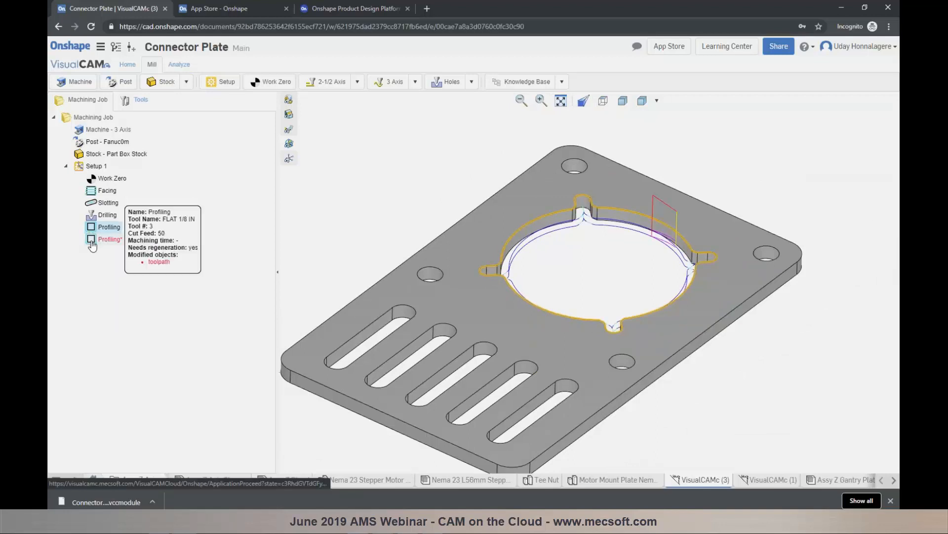
# Select the plate's outer perimeter for the copied Profiling operation, generate its toolpath and save it
pyautogui.doubleClick(92, 241)
pyautogui.click(95, 212)
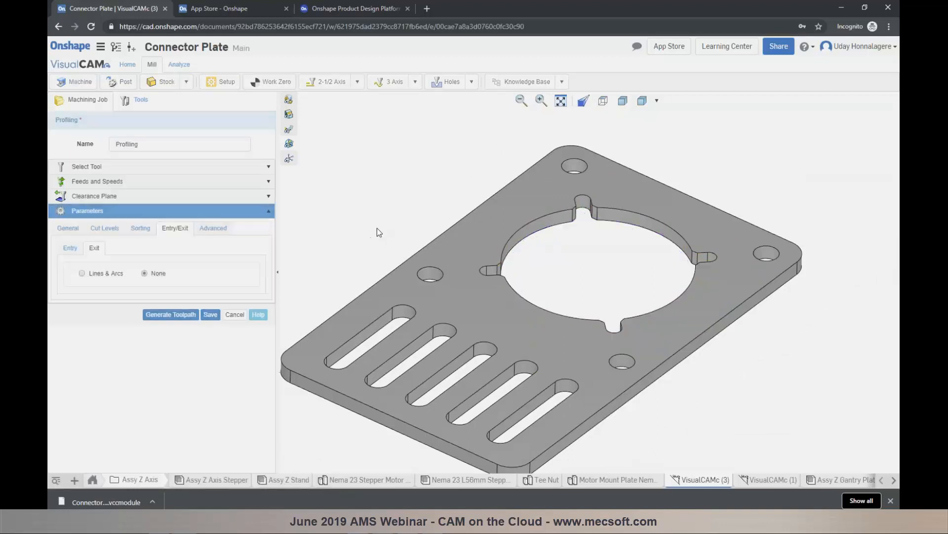
pyautogui.click(409, 256)
pyautogui.click(183, 314)
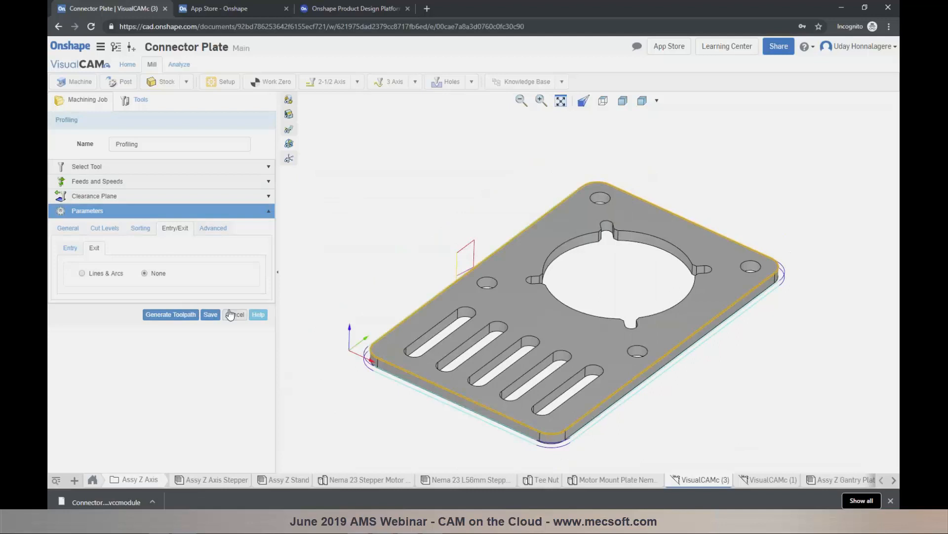
pyautogui.click(210, 314)
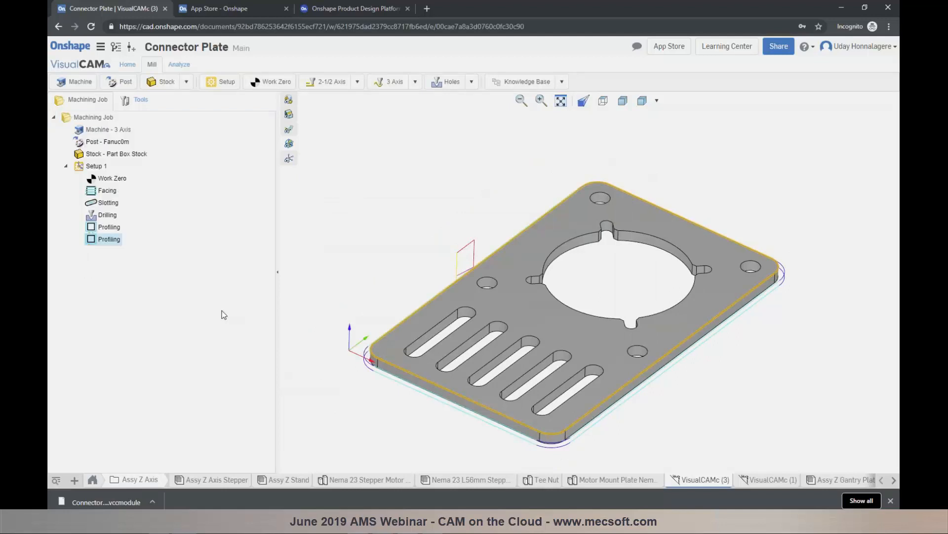
# Save the machining job
pyautogui.click(128, 65)
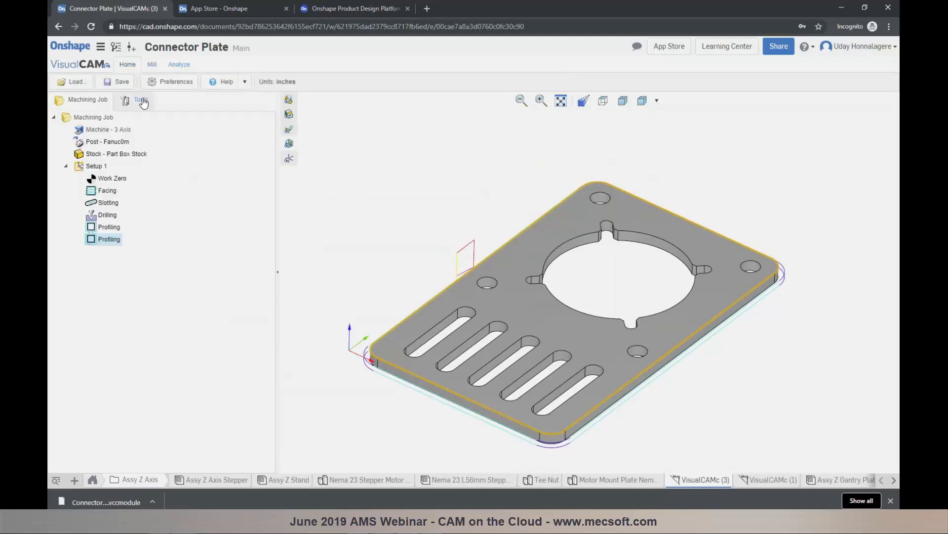
pyautogui.click(119, 83)
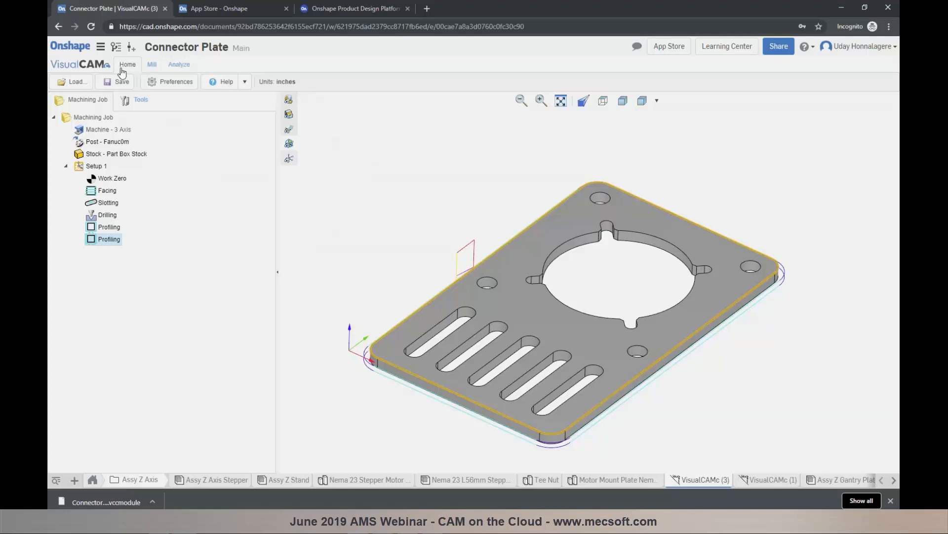
# Check the document's workspace units settings and close them without making changes
pyautogui.click(100, 47)
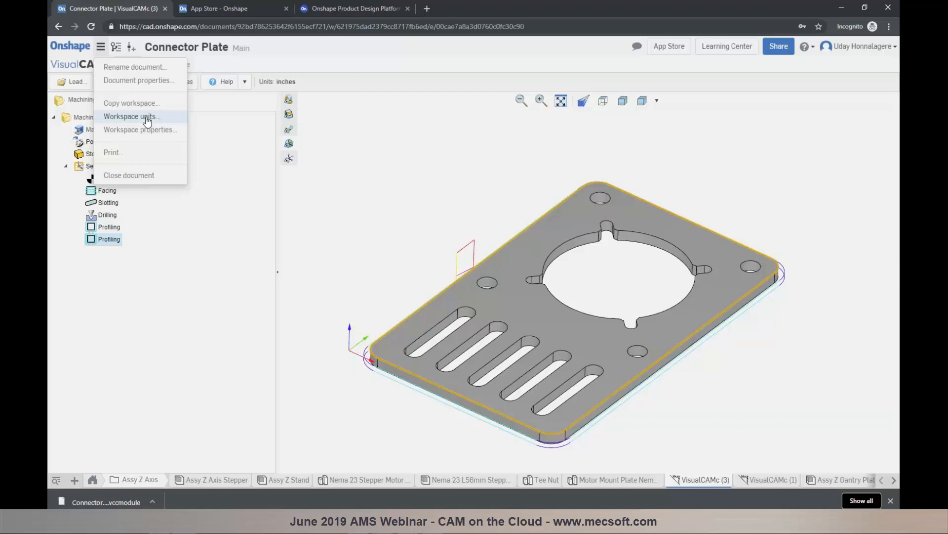
pyautogui.click(147, 117)
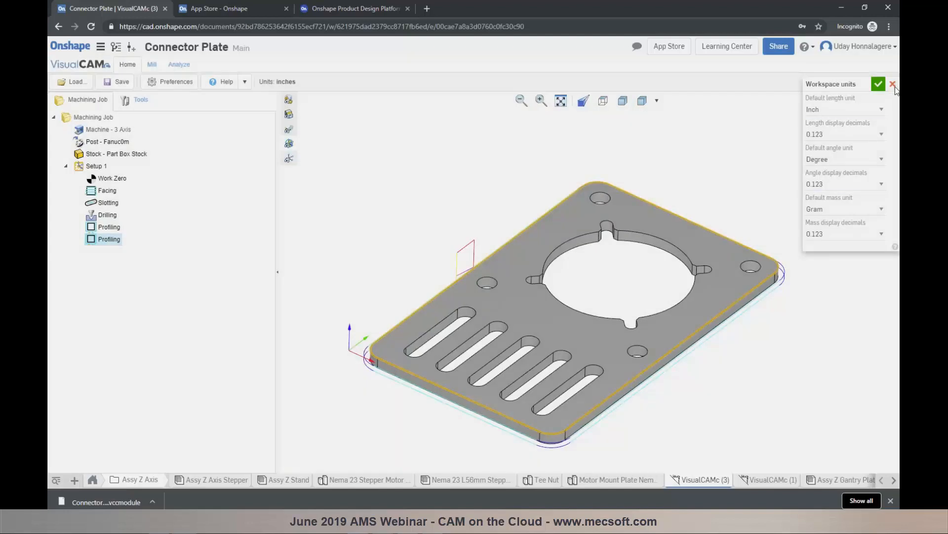
pyautogui.click(894, 85)
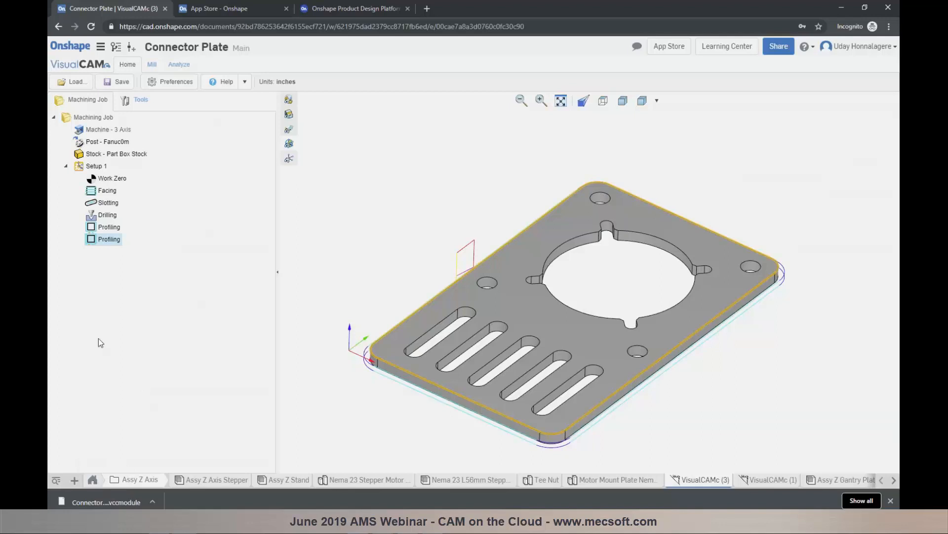
# Open the Saucer & mold - 2 cavity document, look over the cavity part and open its VisualCAMc workspace
pyautogui.click(71, 48)
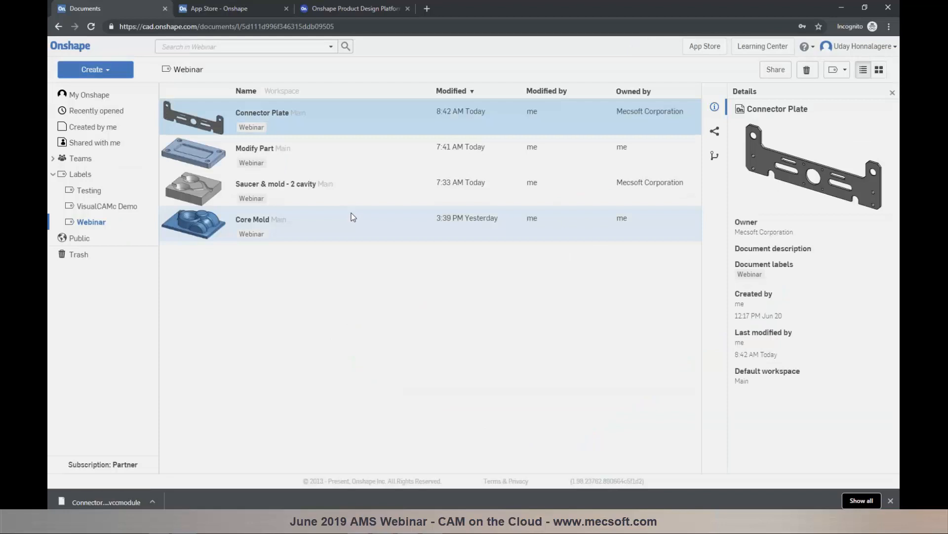
pyautogui.click(245, 188)
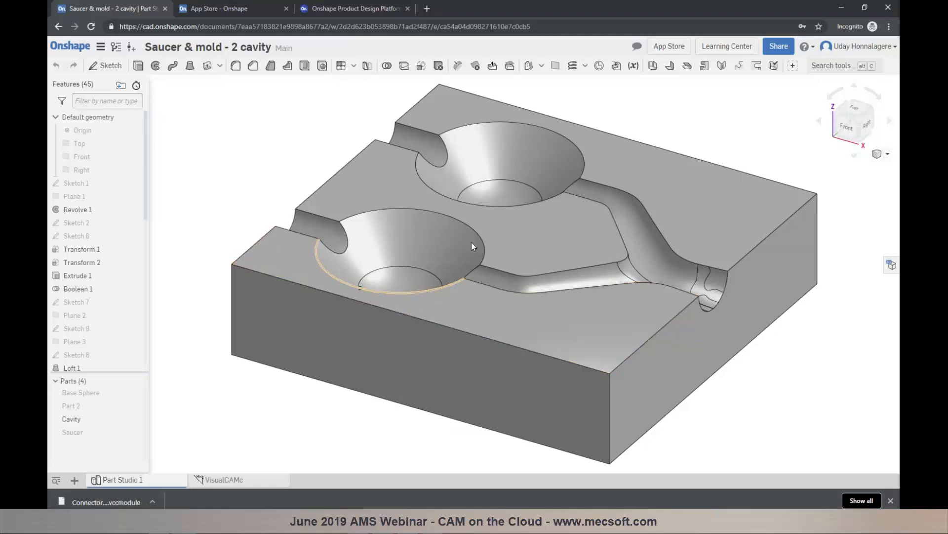
pyautogui.scroll(-4, 469, 257)
pyautogui.scroll(3, 521, 224)
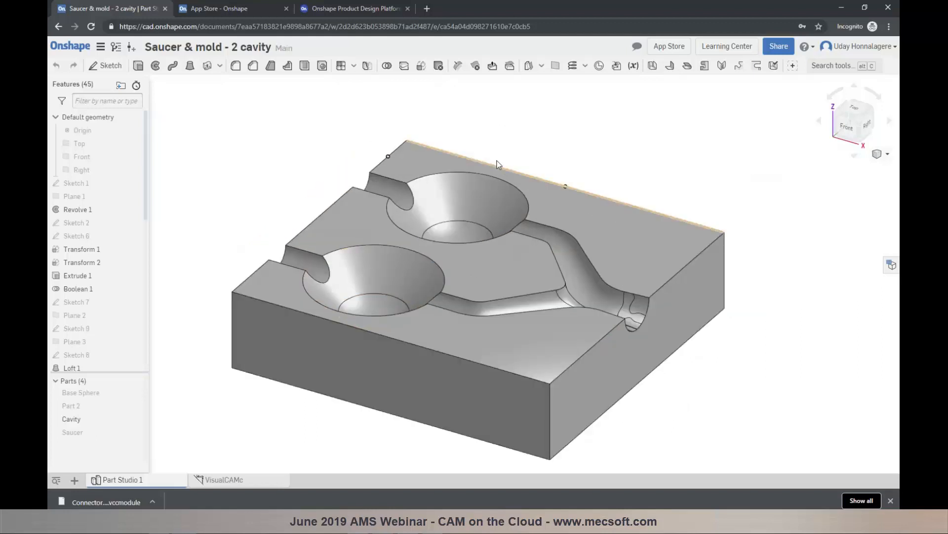
pyautogui.moveTo(435, 283); pyautogui.dragTo(372, 378, button='right')
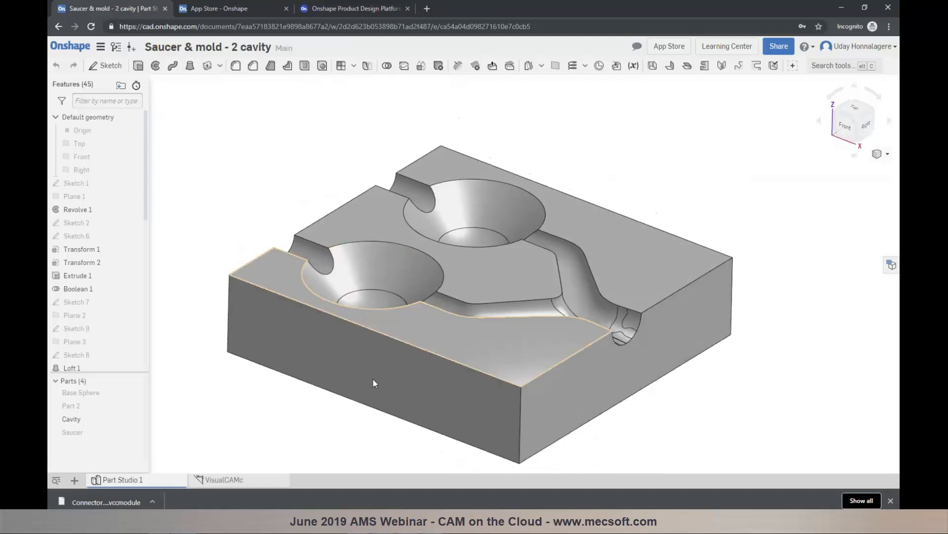
pyautogui.click(255, 480)
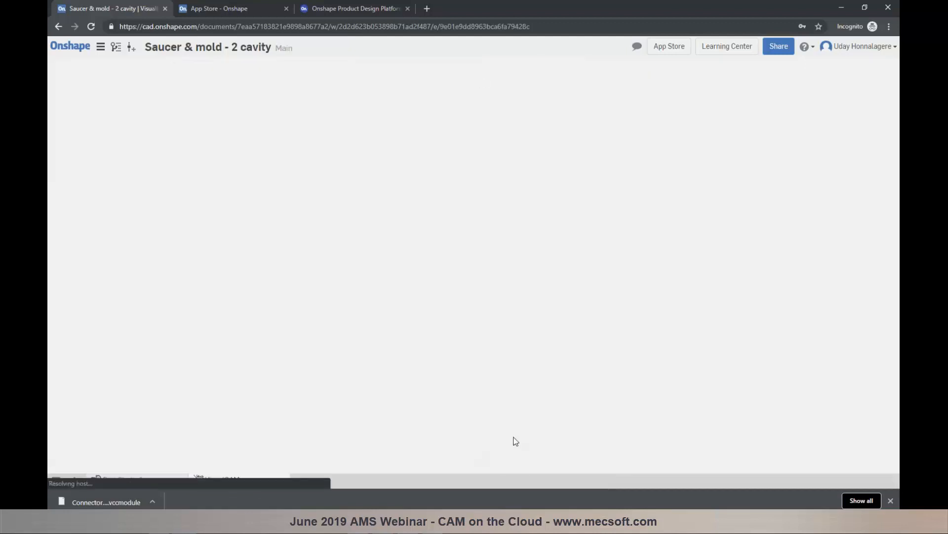
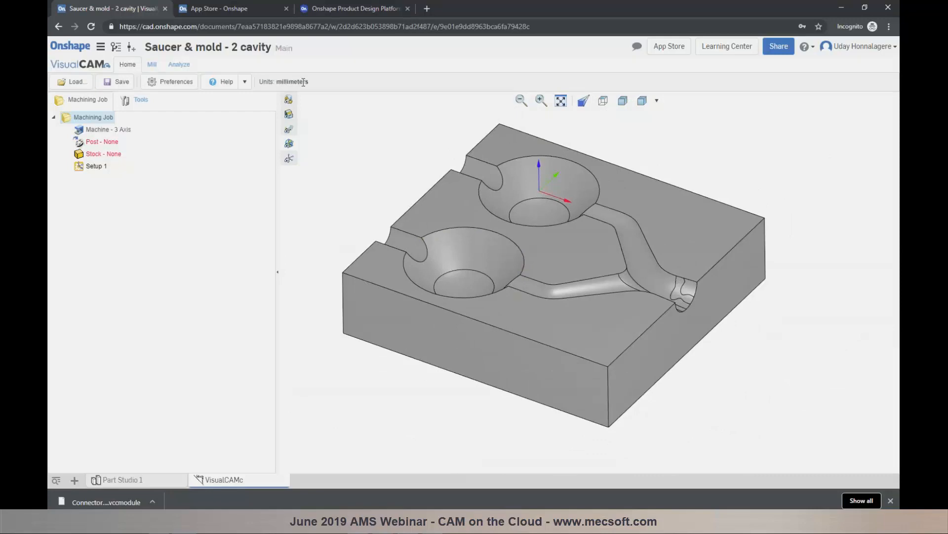
# Load the Haas post-processor from the defaults and assign it to the machining job
pyautogui.click(153, 65)
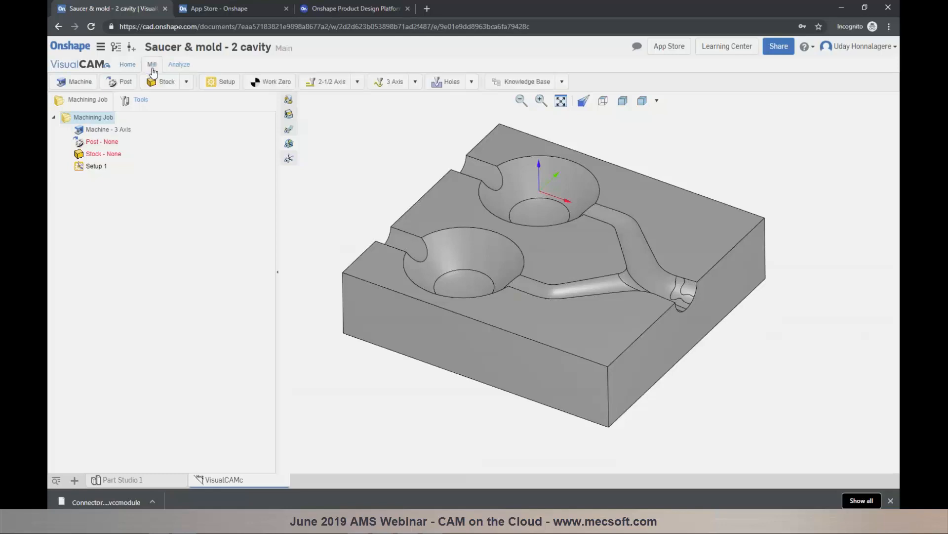
pyautogui.click(134, 101)
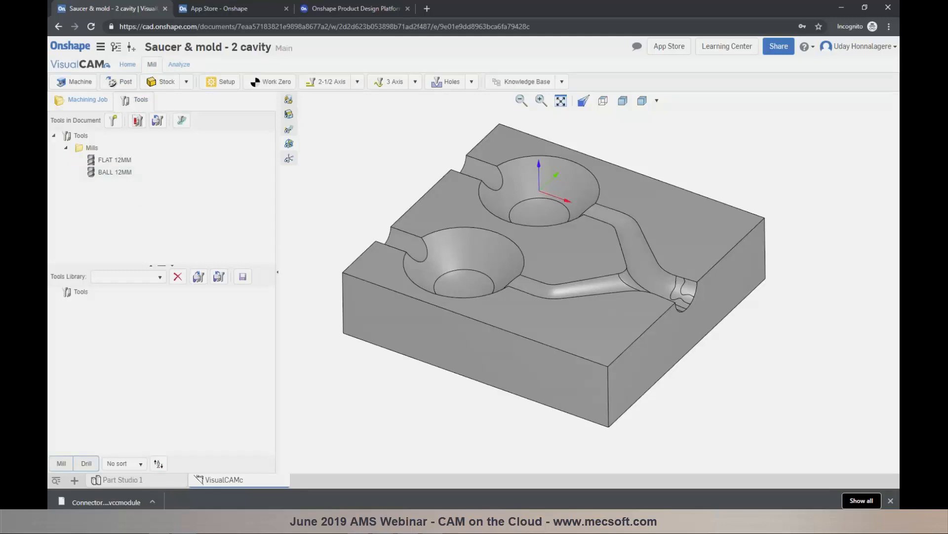
pyautogui.click(95, 102)
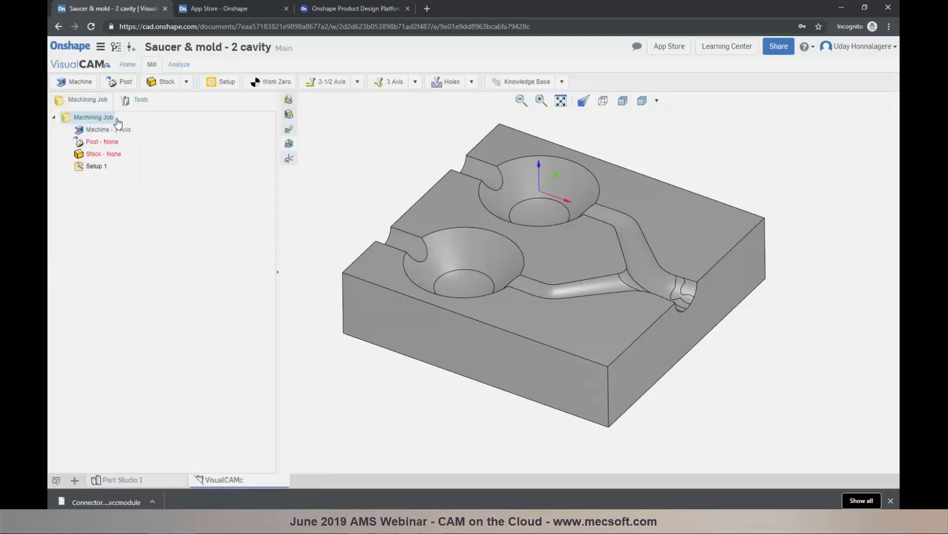
pyautogui.click(120, 81)
pyautogui.click(172, 144)
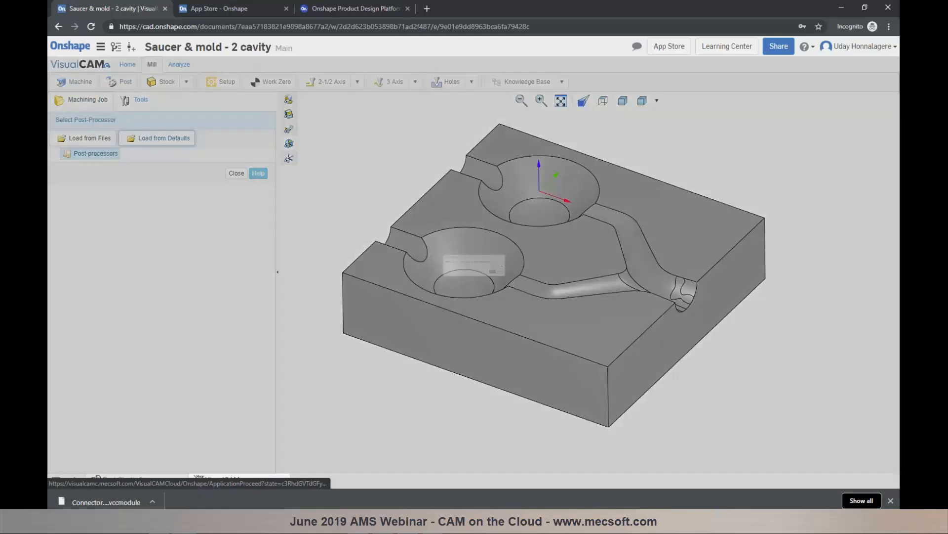
pyautogui.click(553, 274)
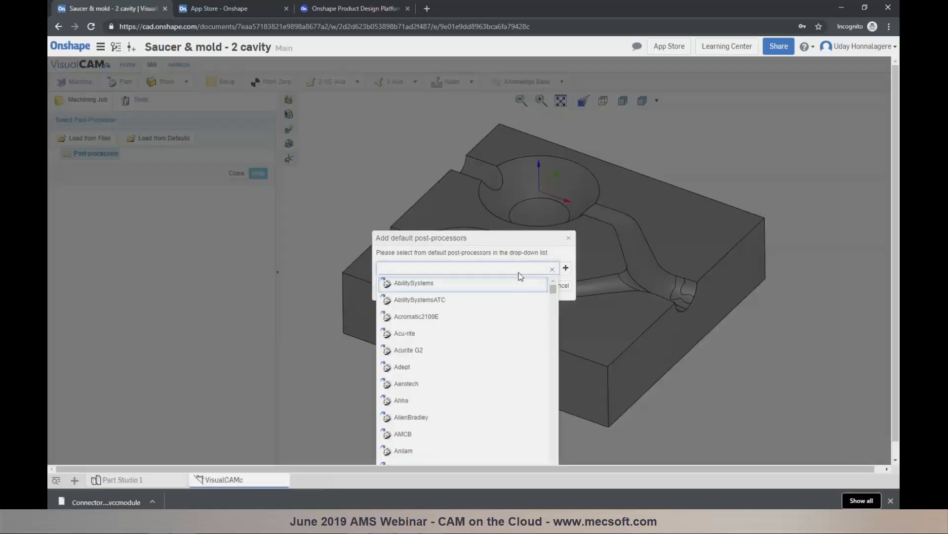
pyautogui.write('hga')
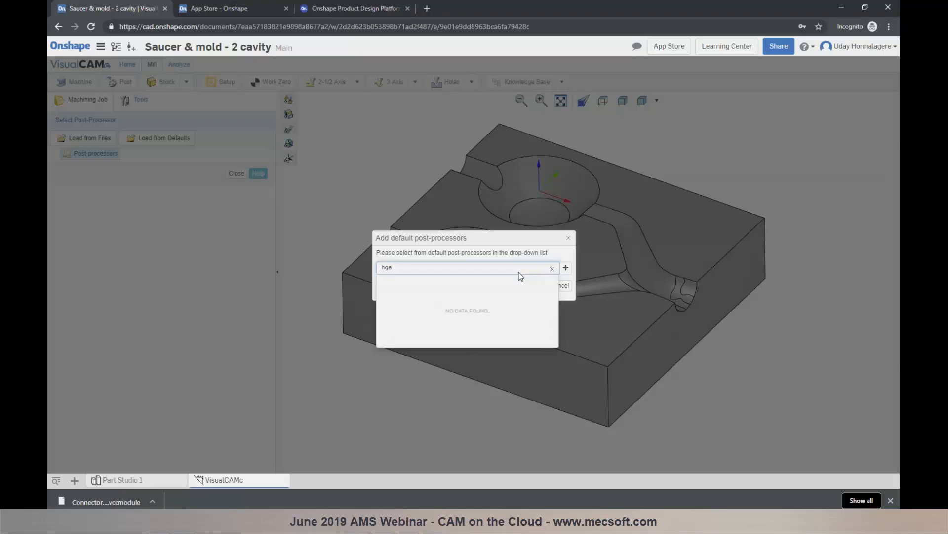
pyautogui.press('BackSpace')
pyautogui.press('BackSpace')
pyautogui.write('aa')
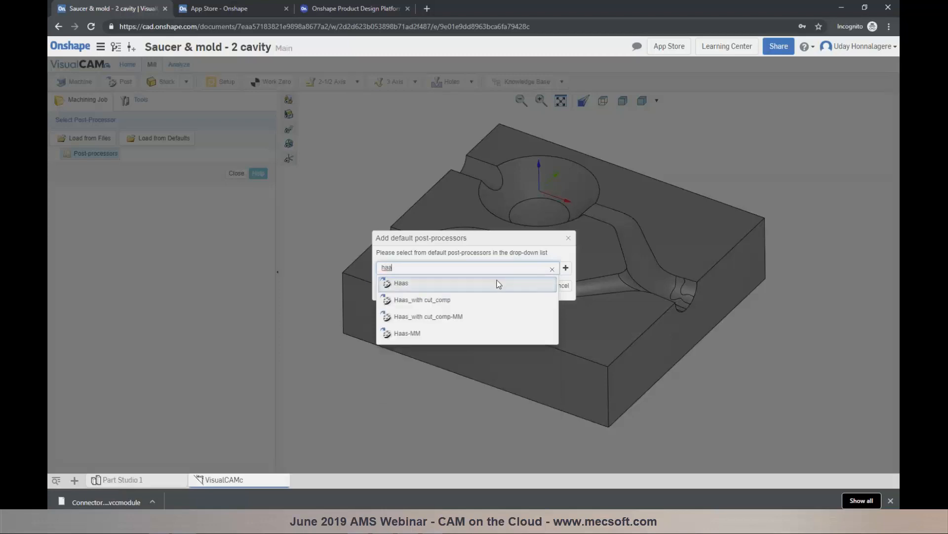
pyautogui.click(499, 284)
pyautogui.click(537, 289)
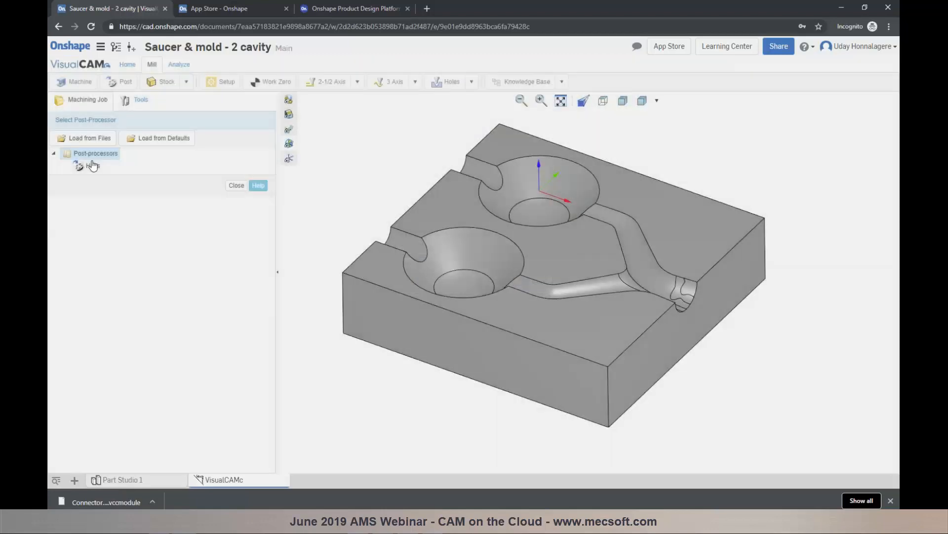
pyautogui.click(236, 185)
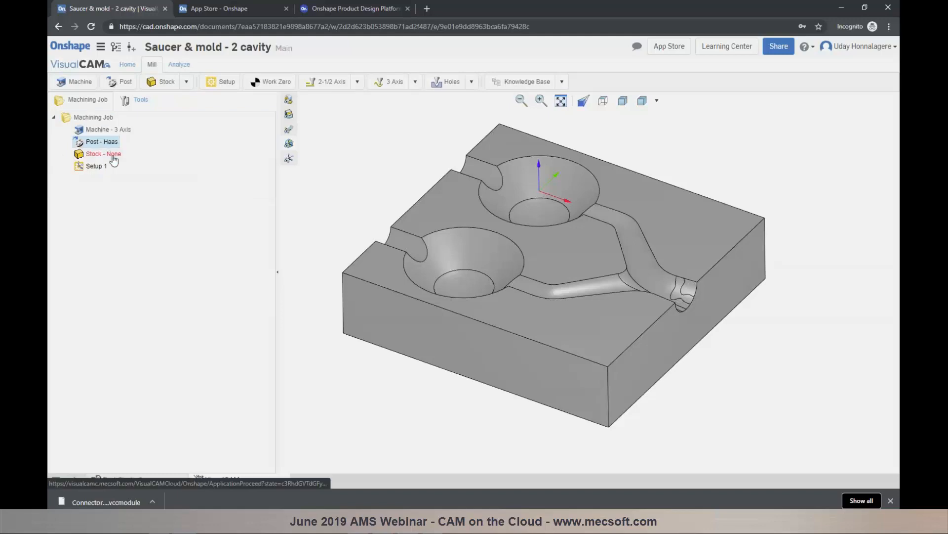
# Create a box stock around the cavity part with the proposed Bottom SW position and dimensions
pyautogui.click(187, 82)
pyautogui.click(183, 98)
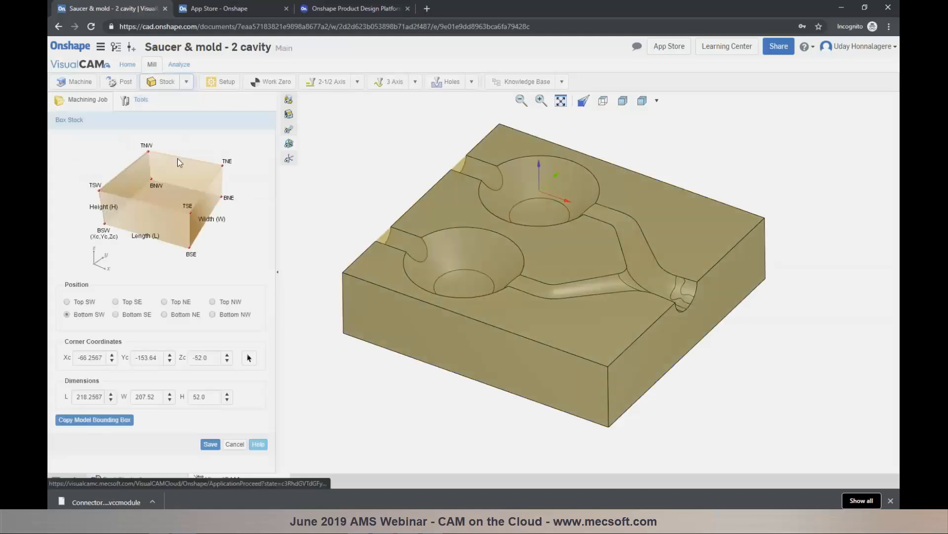
pyautogui.click(209, 444)
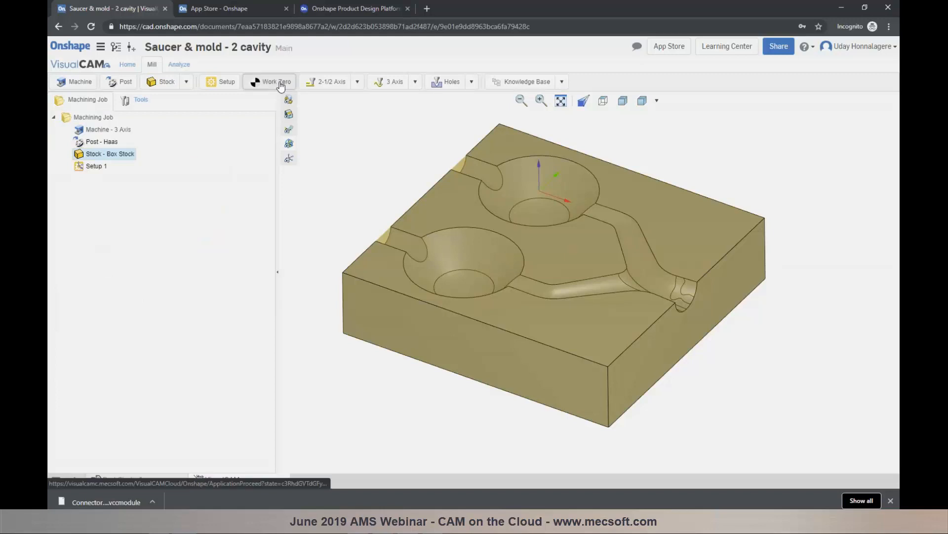
# Add a work zero at the stock box's Highest Z, South West corner and output work offset register 54
pyautogui.click(280, 83)
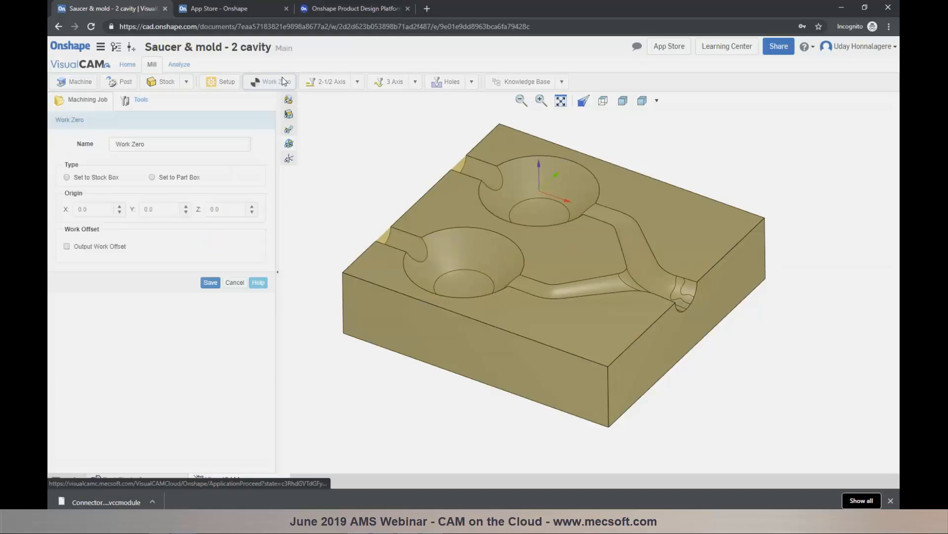
pyautogui.click(111, 183)
pyautogui.click(69, 285)
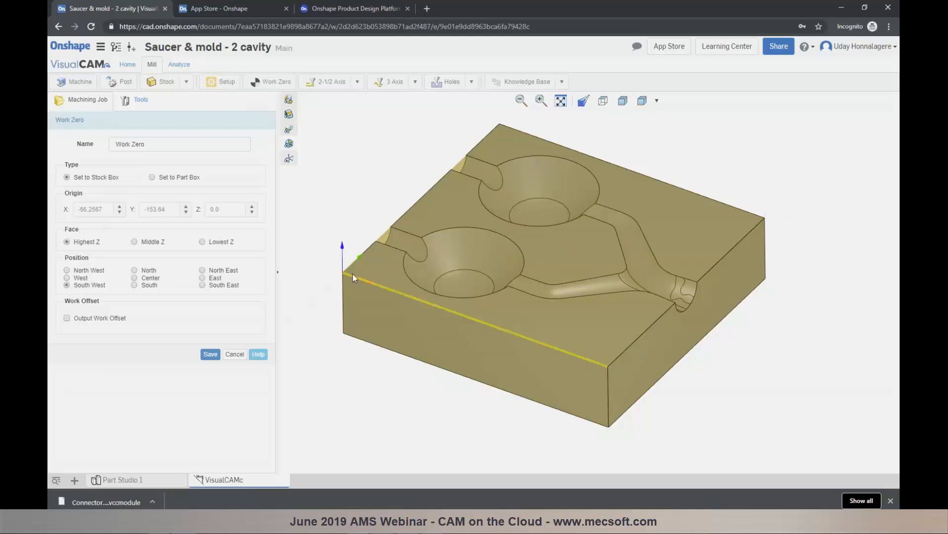
pyautogui.click(67, 318)
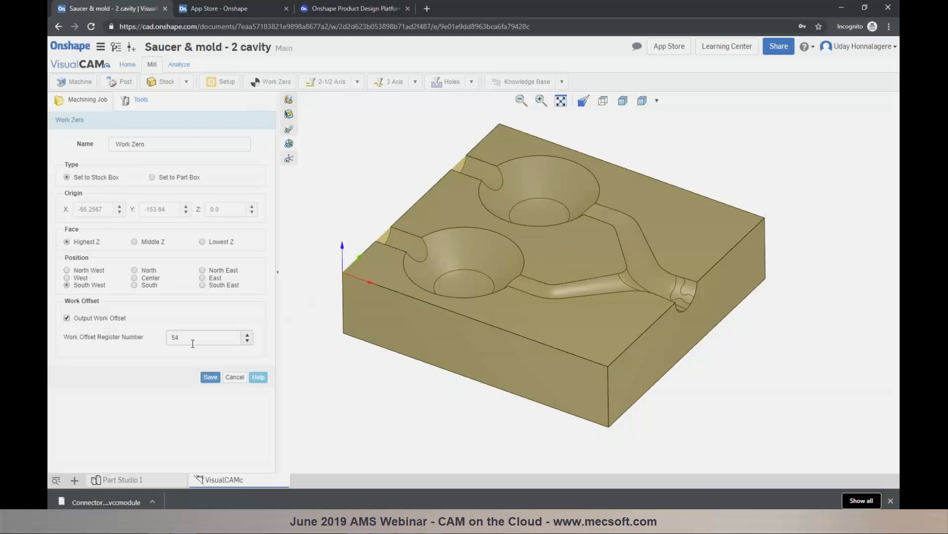
pyautogui.click(210, 377)
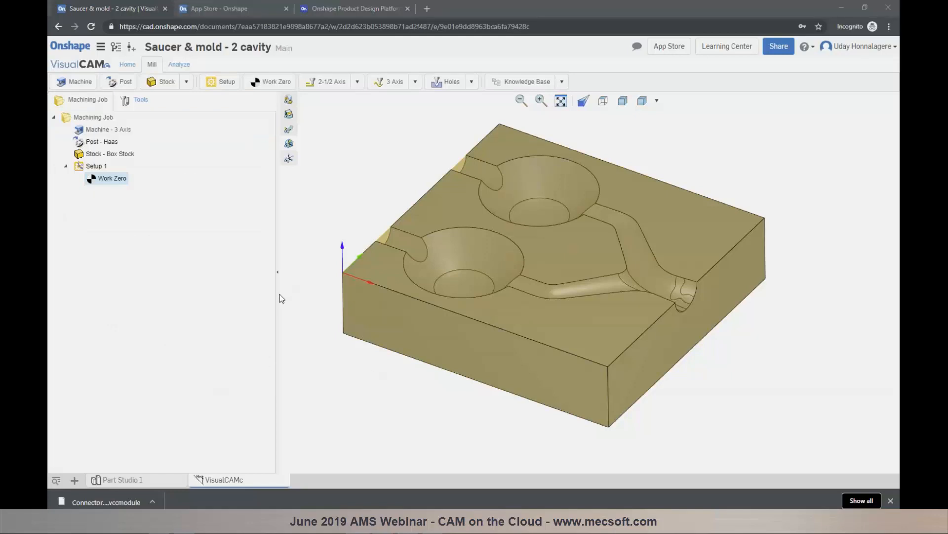
# Load the tool library ToolsLibrary-MM-Webinar.csv and add its FACE MILL 50MM to the document's tools
pyautogui.click(137, 101)
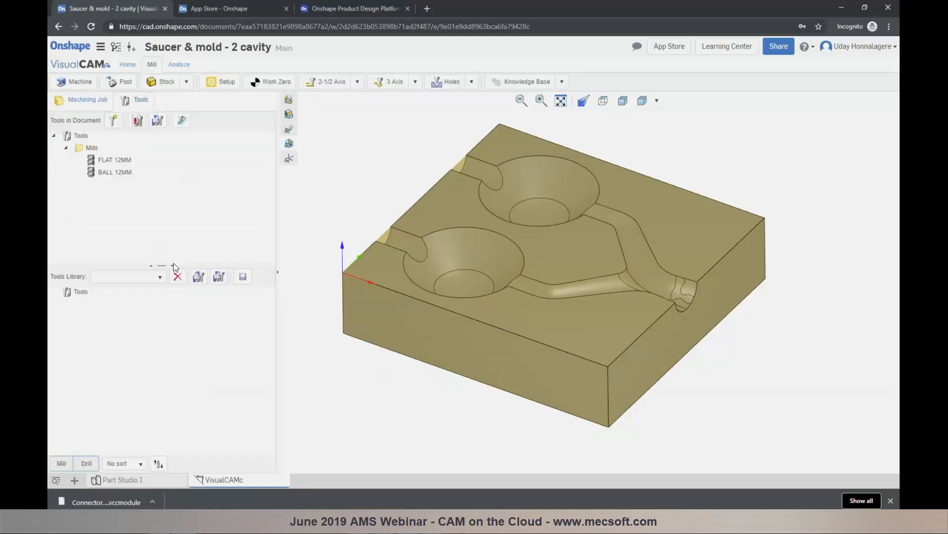
pyautogui.click(198, 277)
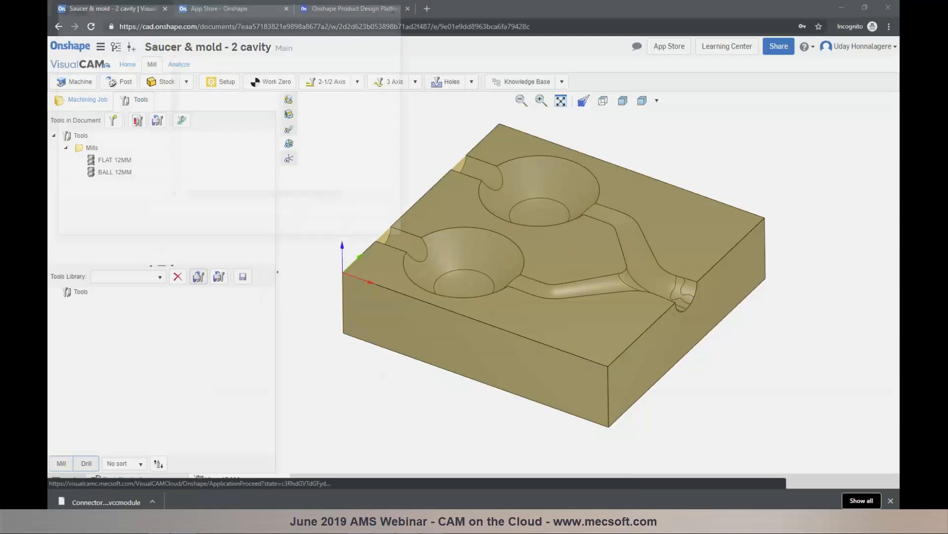
pyautogui.click(239, 81)
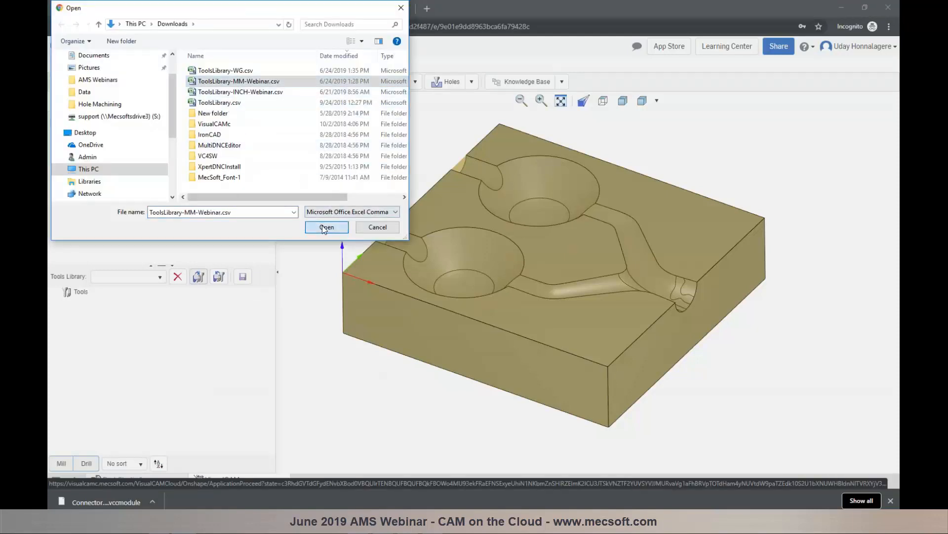
pyautogui.click(326, 227)
pyautogui.moveTo(96, 330)
pyautogui.moveTo(95, 316); pyautogui.dragTo(104, 183)
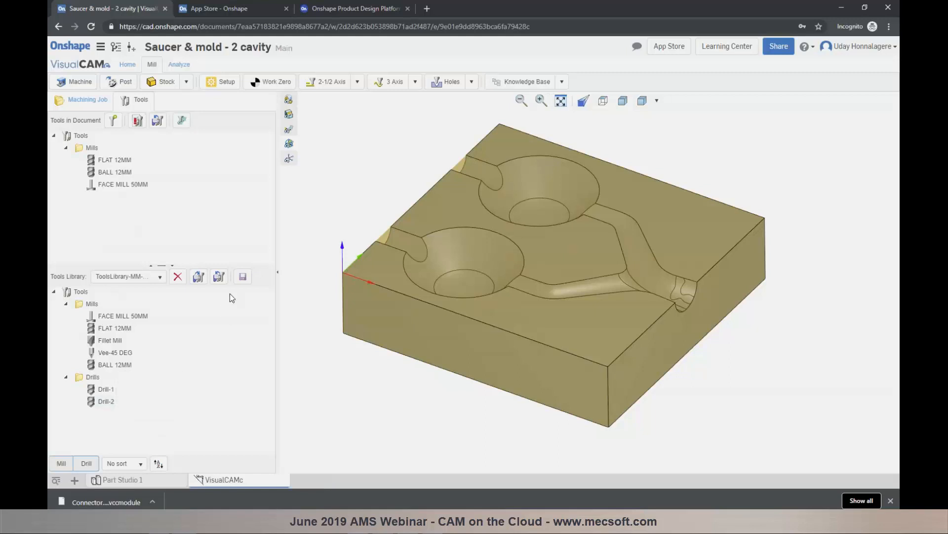
pyautogui.click(84, 99)
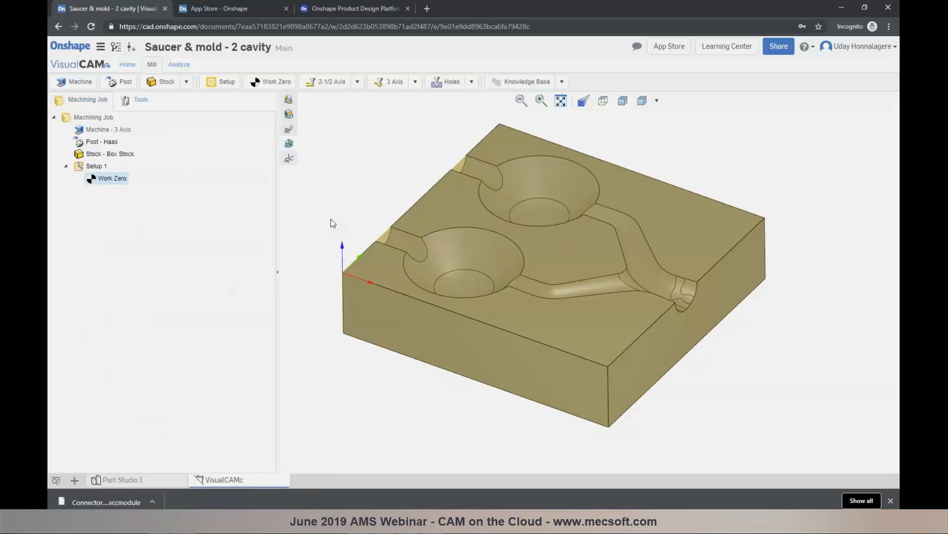
# Start a 3-axis Z Level Roughing operation with FLAT 12MM, keeping the default feeds, speeds and automatic clearance plane
pyautogui.scroll(1, 485, 171)
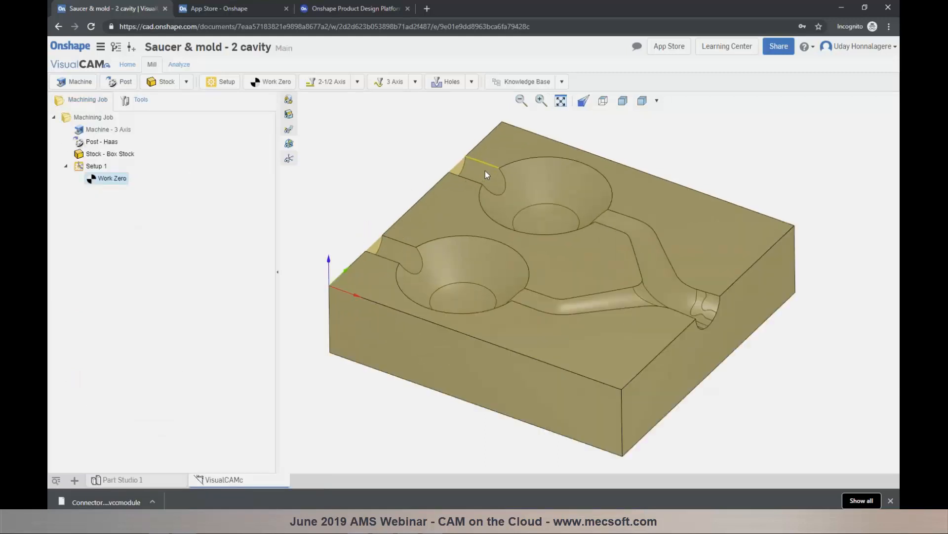
pyautogui.click(415, 83)
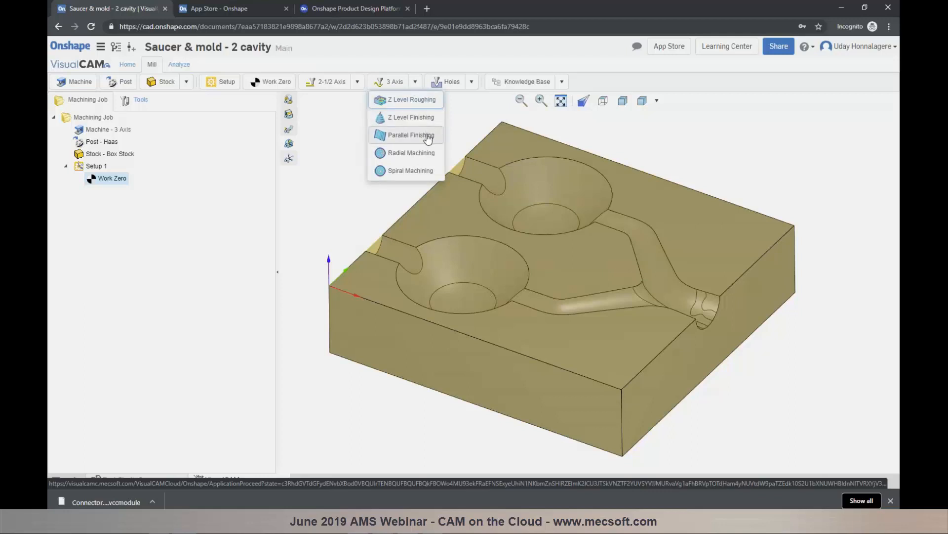
pyautogui.click(419, 102)
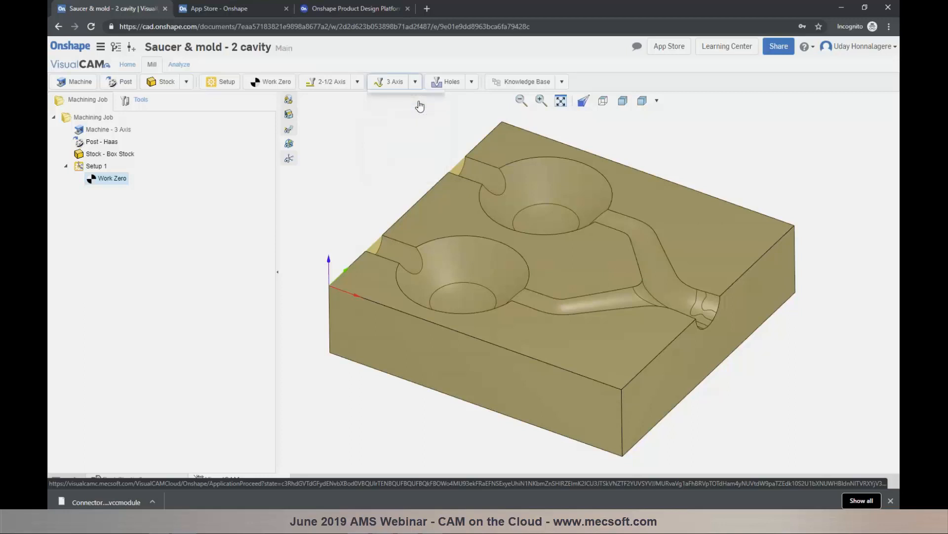
pyautogui.click(96, 166)
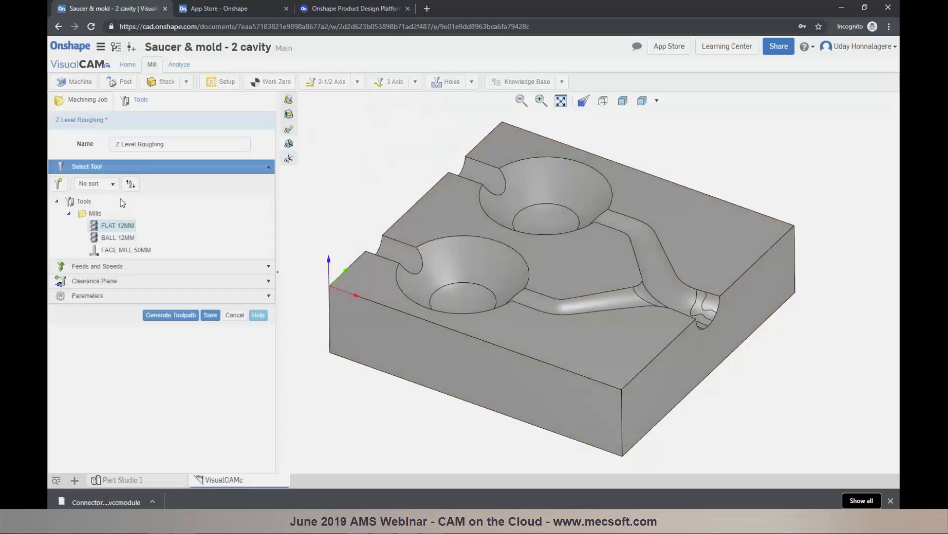
pyautogui.moveTo(123, 230)
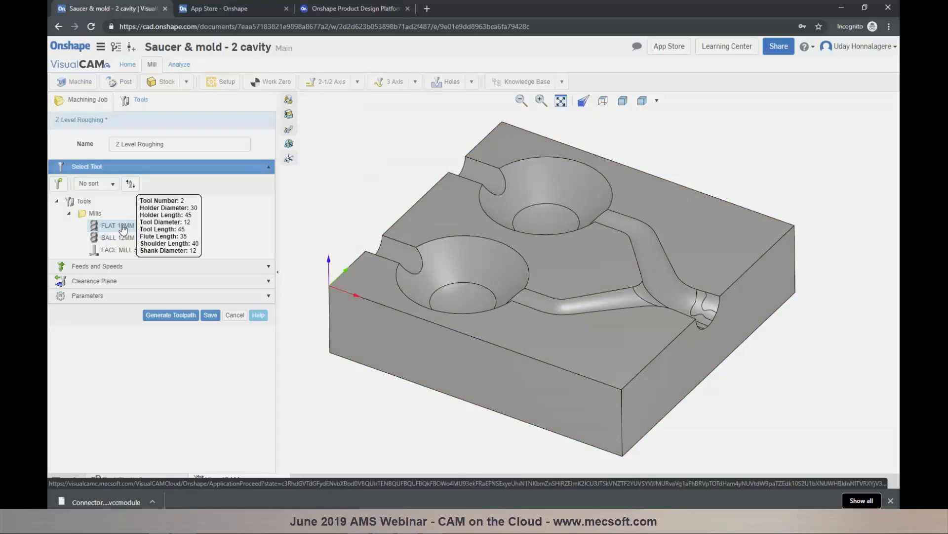
pyautogui.click(121, 267)
pyautogui.scroll(-5, 120, 304)
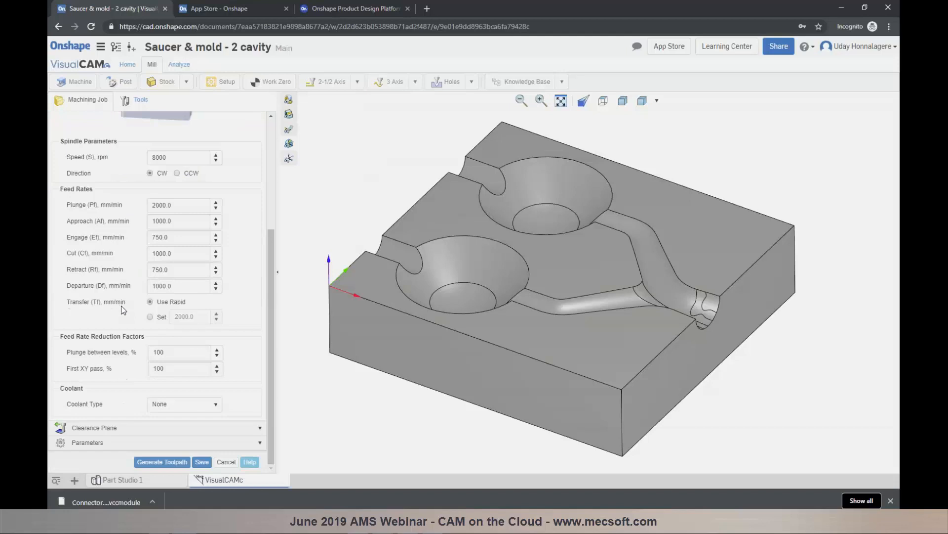
pyautogui.click(121, 433)
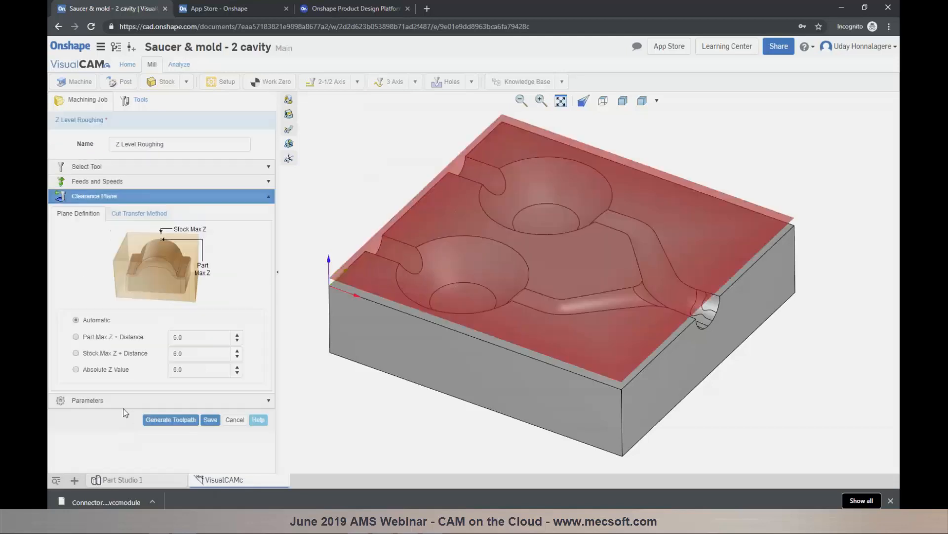
# Set the roughing operation's in and out tolerances to 0.05 and its stock allowance to 0.2
pyautogui.click(121, 398)
pyautogui.click(141, 262)
pyautogui.hotkey('ctrl', 'a')
pyautogui.write('0')
pyautogui.press('Tab')
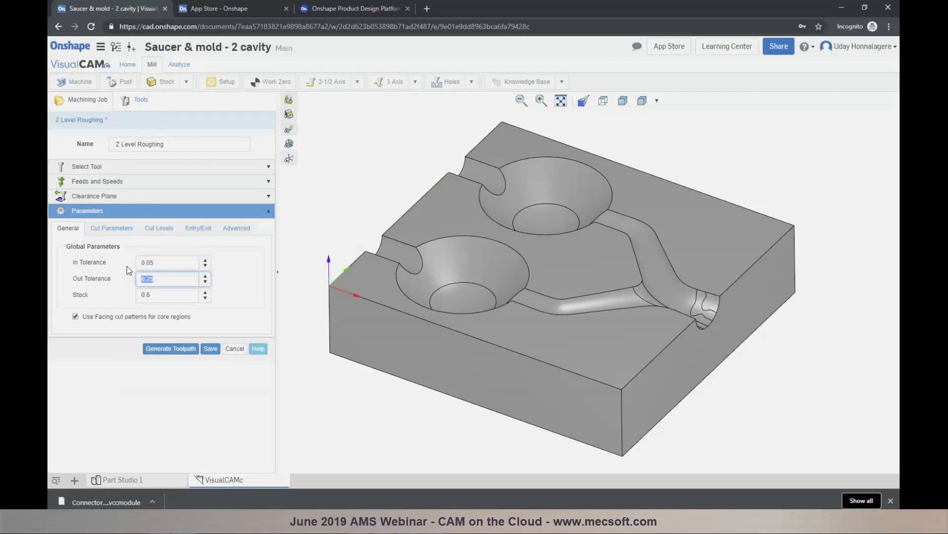
pyautogui.write('0.05')
pyautogui.press('Tab')
pyautogui.write('0')
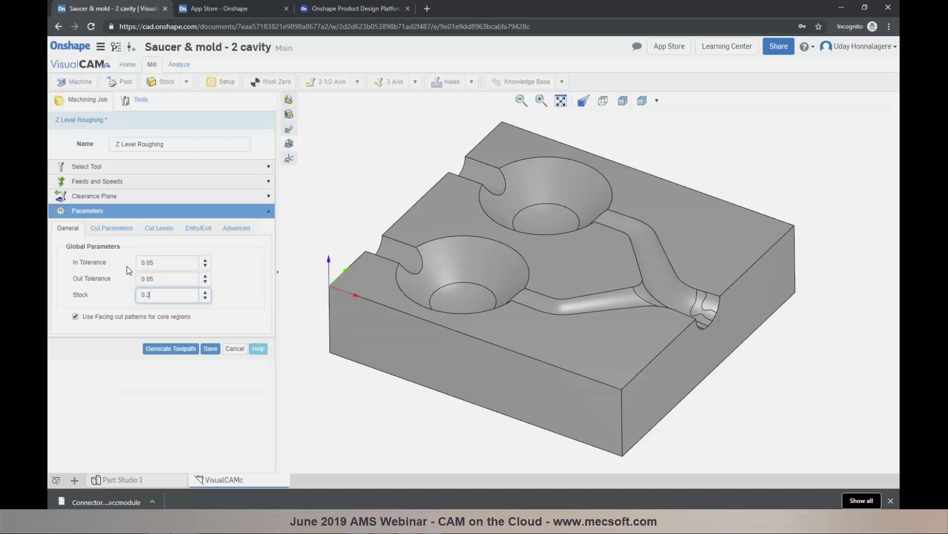
# Keep the default cavity and core cut patterns and set the roughing stepdown to 30% of the tool diameter
pyautogui.click(117, 229)
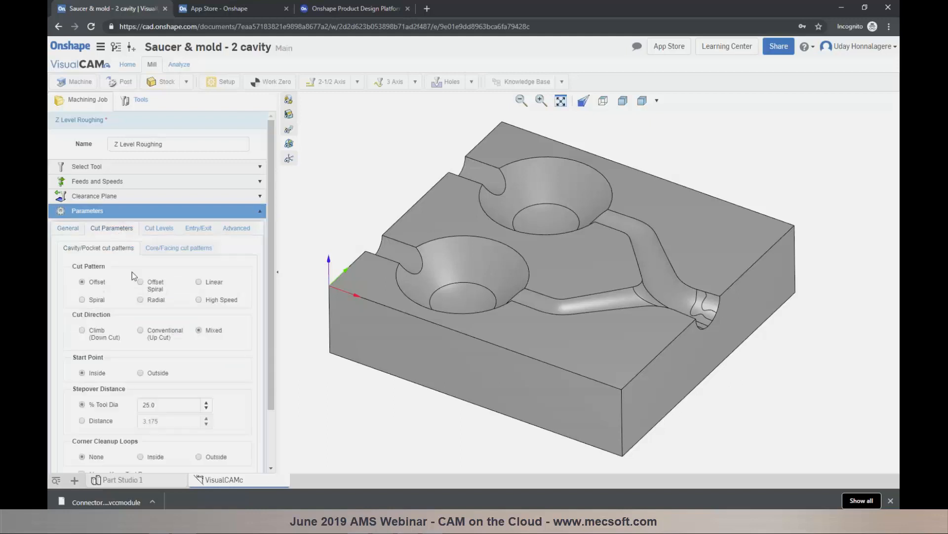
pyautogui.scroll(-2, 135, 289)
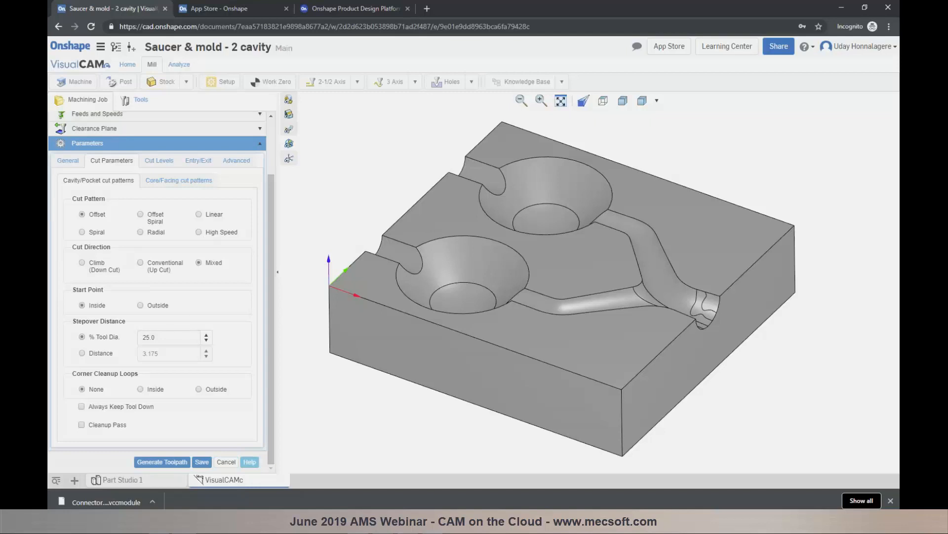
pyautogui.click(155, 185)
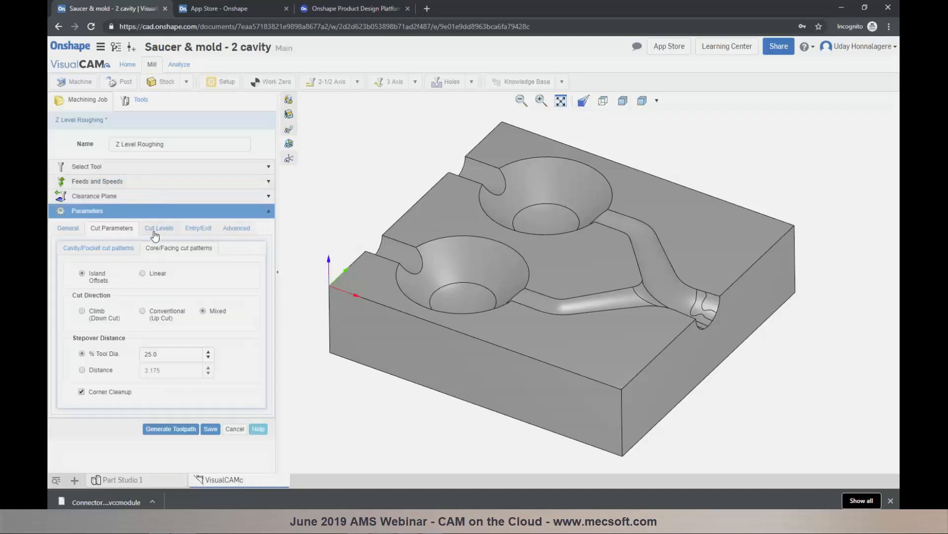
pyautogui.click(155, 230)
pyautogui.moveTo(160, 265); pyautogui.dragTo(131, 264)
pyautogui.write('30')
# Set the roughing entry's engage-in-material height to 1 and its engage-in-air distance to 2
pyautogui.click(197, 228)
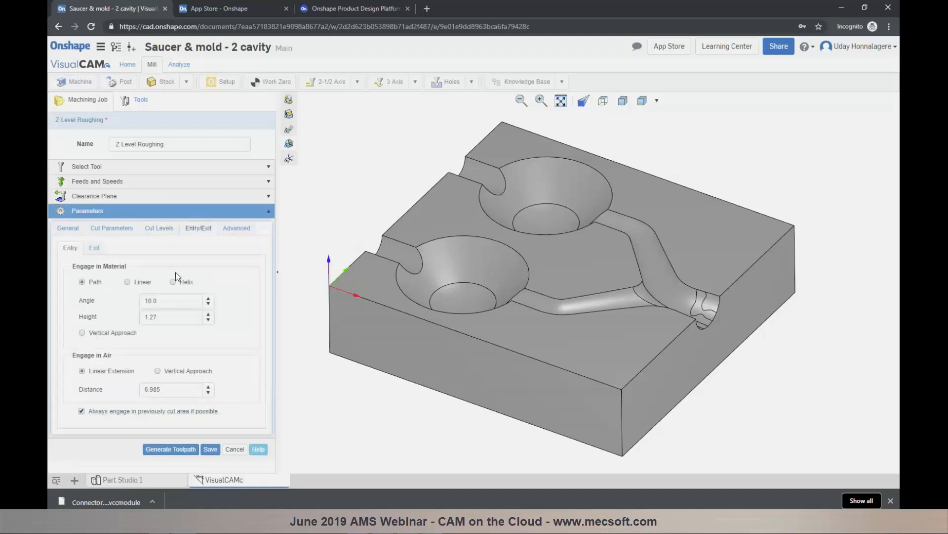
pyautogui.moveTo(161, 317); pyautogui.dragTo(134, 319)
pyautogui.moveTo(168, 389); pyautogui.dragTo(127, 393)
pyautogui.write('12')
pyautogui.moveTo(155, 322); pyautogui.dragTo(131, 319)
pyautogui.write('1')
pyautogui.moveTo(155, 389); pyautogui.dragTo(138, 394)
pyautogui.write('2')
# Keep the default advanced options, generate the Z Level Roughing toolpath and save the operation
pyautogui.click(235, 231)
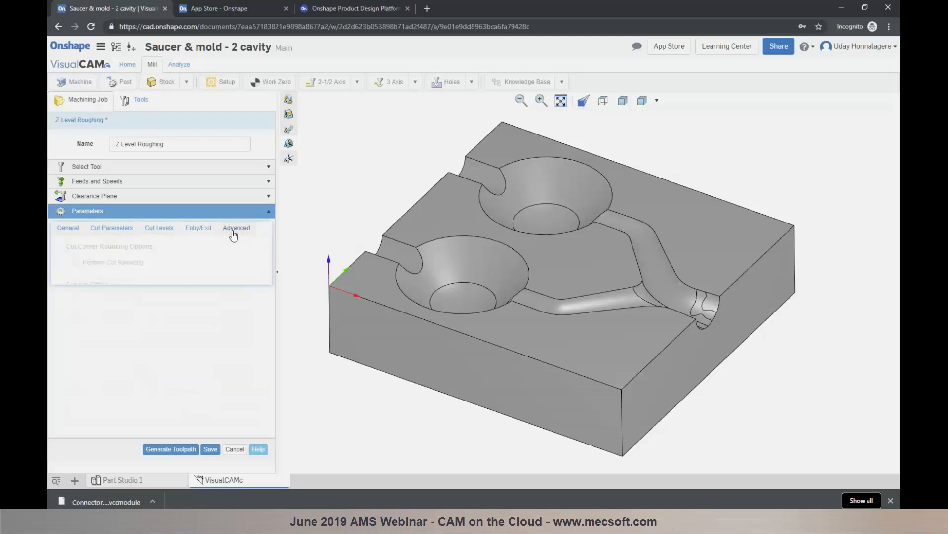
pyautogui.click(170, 391)
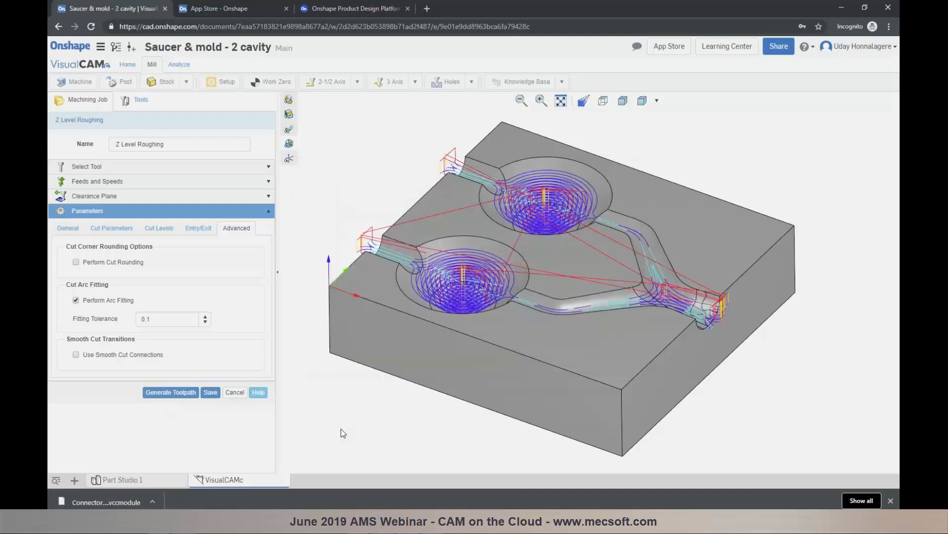
pyautogui.click(210, 392)
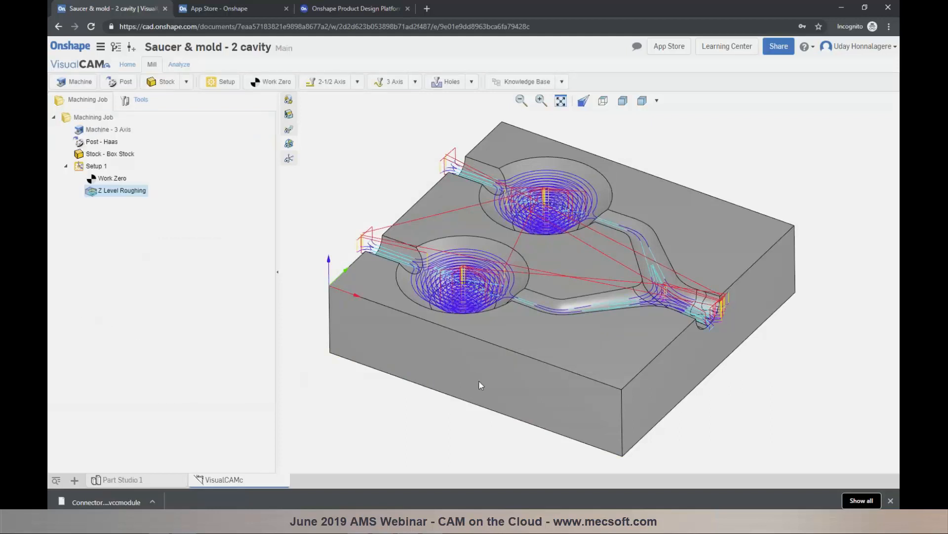
# Simulate the Z Level Roughing toolpath through to the end, inspect the cut cavities and exit the simulation
pyautogui.moveTo(650, 210); pyautogui.dragTo(633, 180, button='right')
pyautogui.scroll(2, 633, 185)
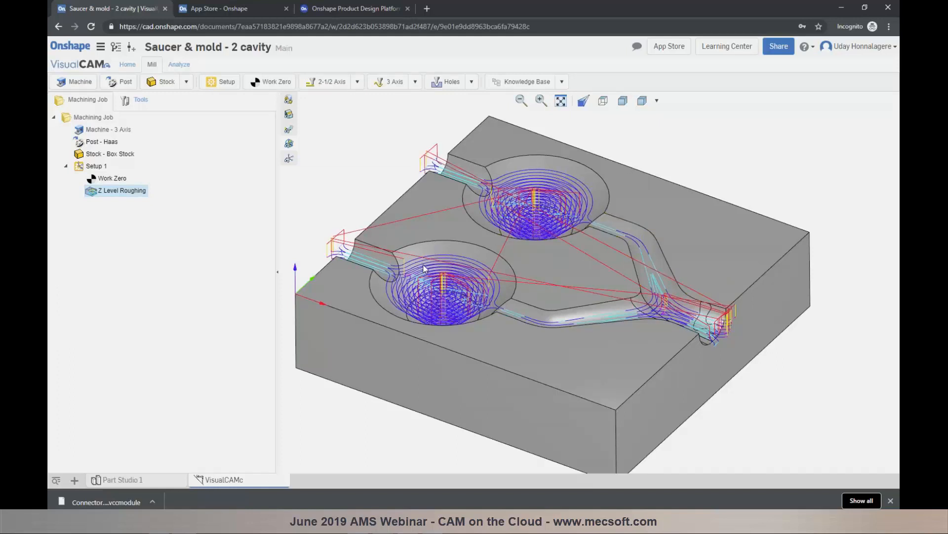
pyautogui.scroll(2, 424, 268)
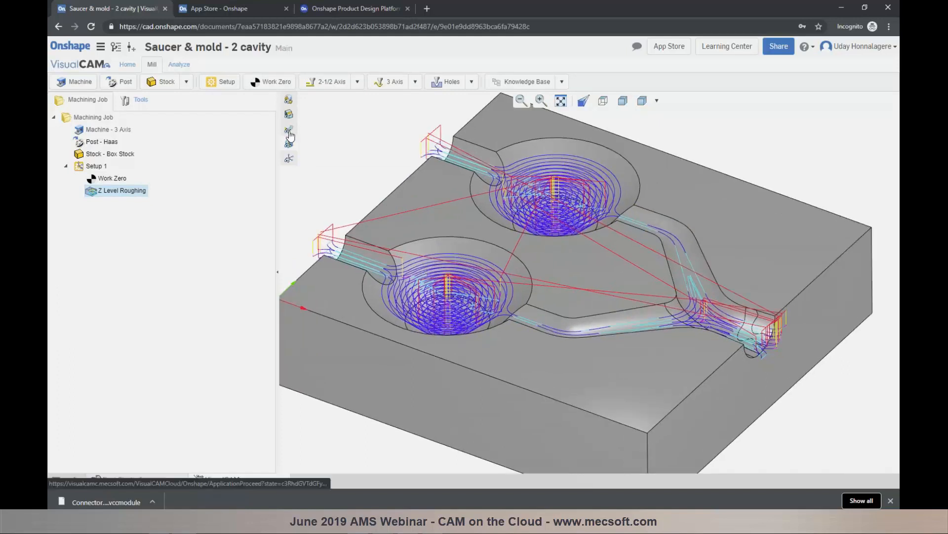
pyautogui.scroll(-1, 551, 330)
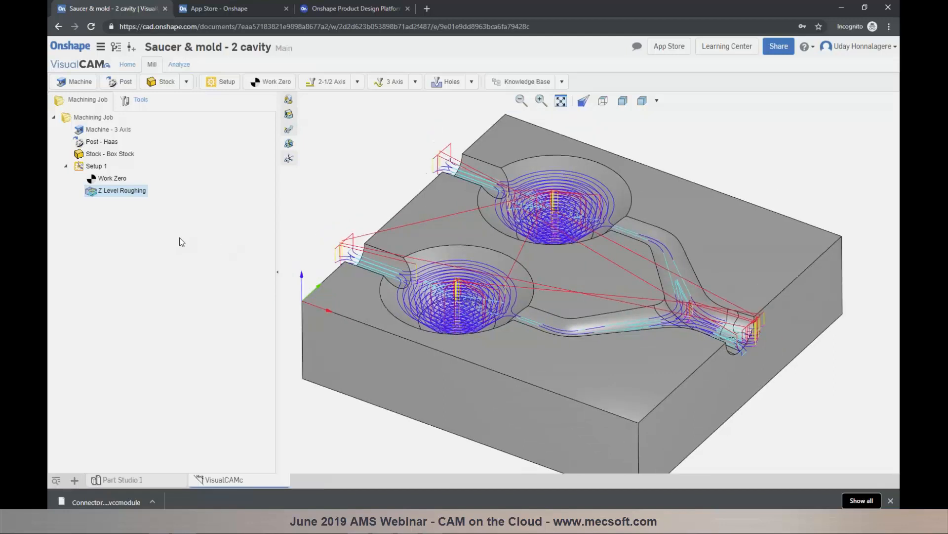
pyautogui.rightClick(123, 191)
pyautogui.click(123, 223)
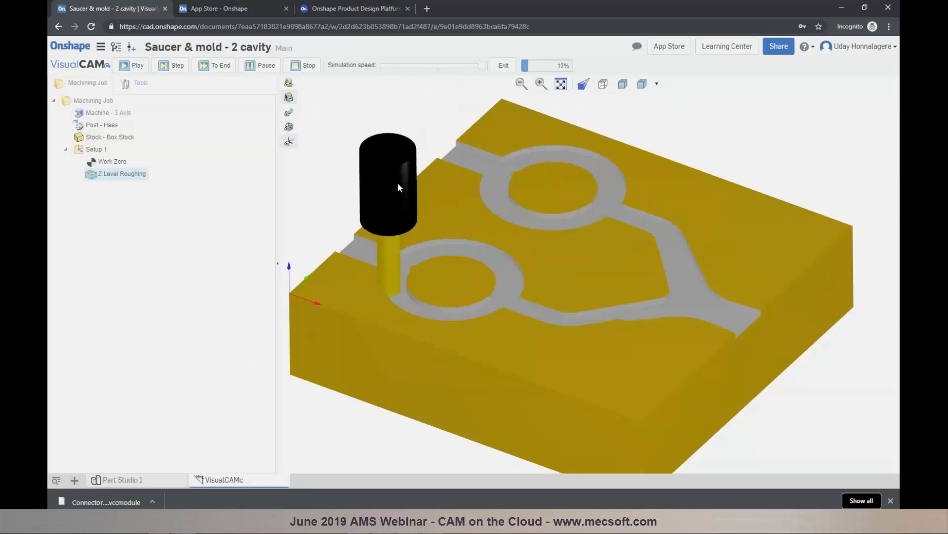
pyautogui.scroll(-2, 375, 220)
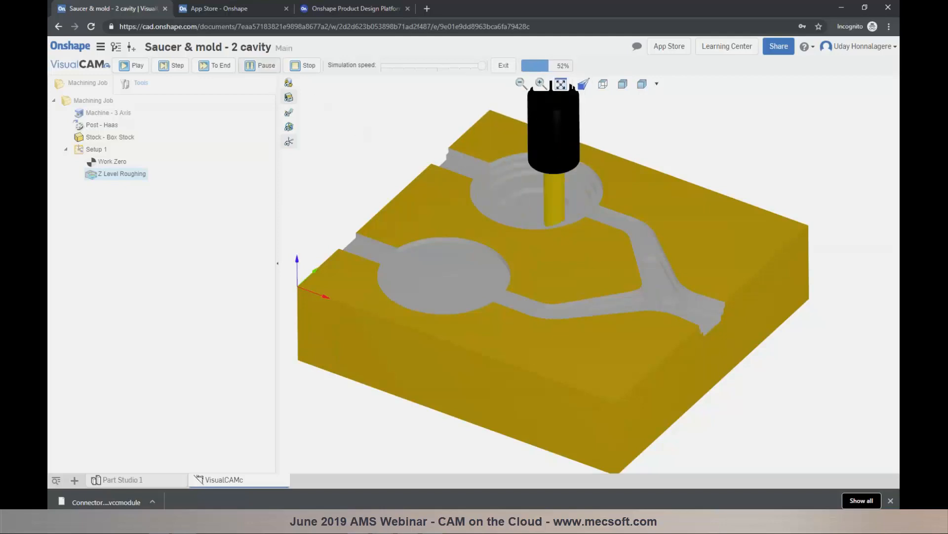
pyautogui.click(208, 67)
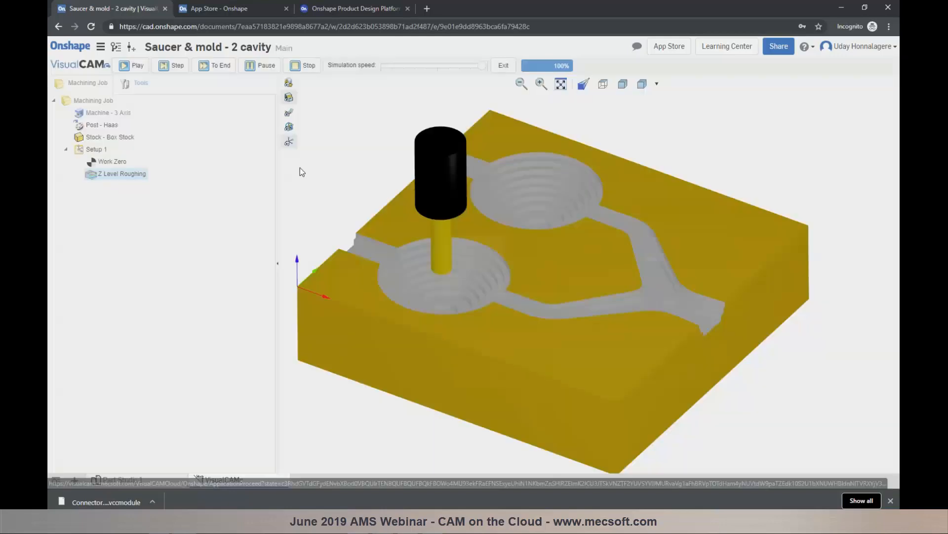
pyautogui.scroll(5, 366, 221)
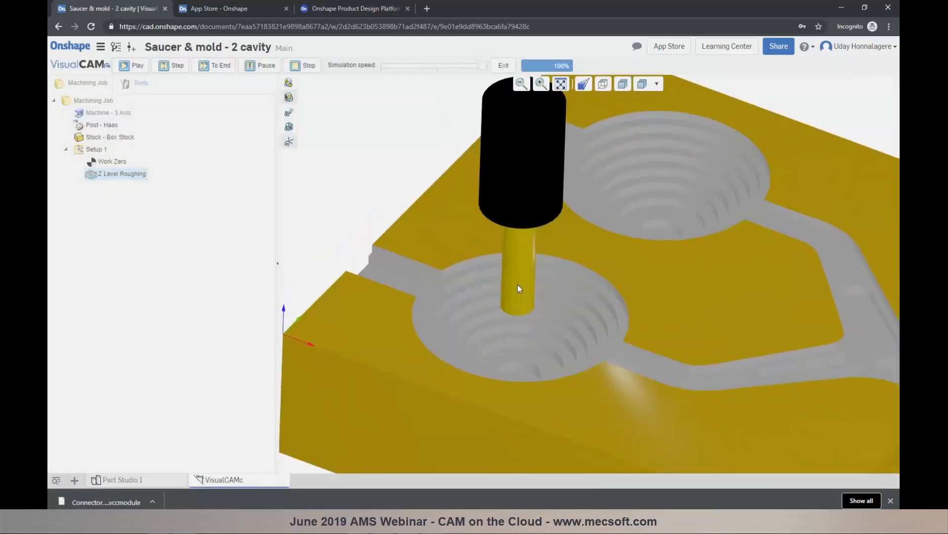
pyautogui.scroll(-5, 524, 286)
pyautogui.scroll(2, 748, 346)
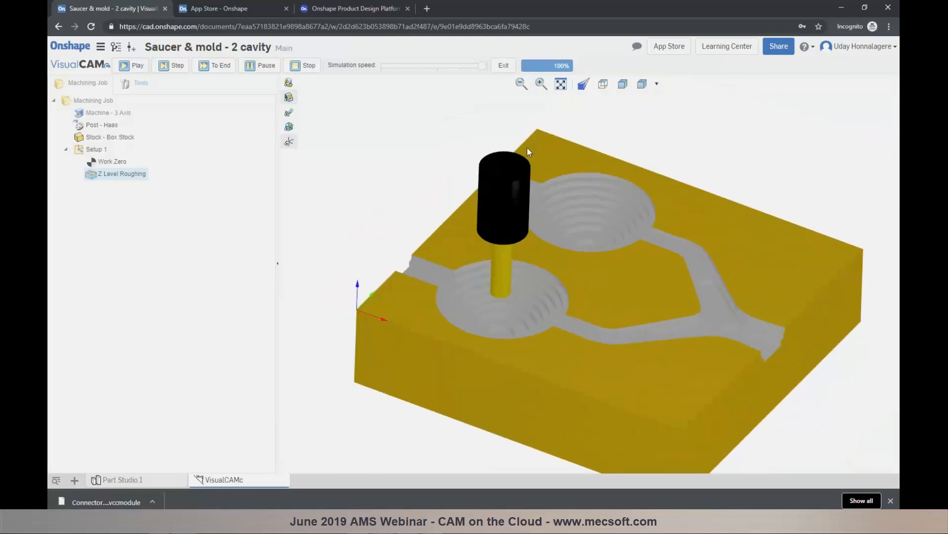
pyautogui.click(503, 67)
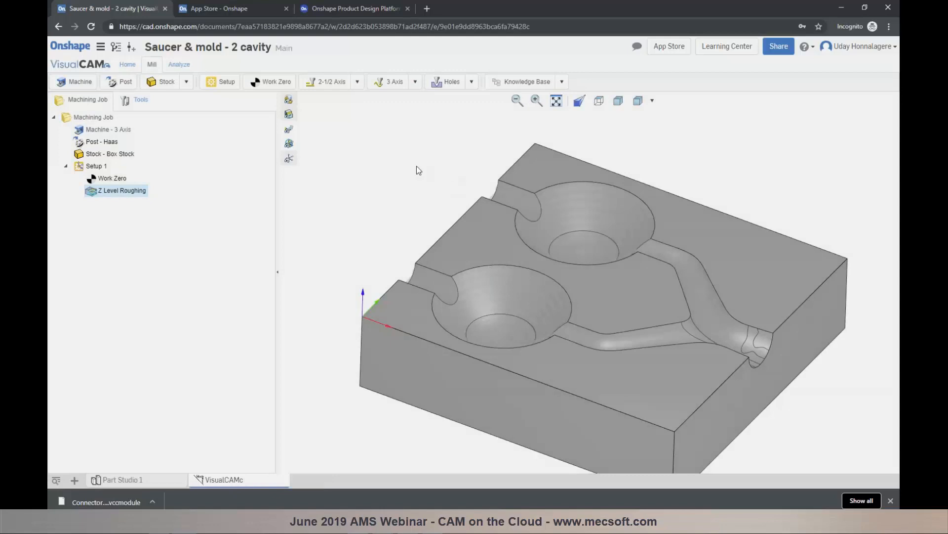
# Create a 3-axis Parallel Finishing operation with BALL 12MM and a 20% tool-diameter stepover, and generate its toolpath
pyautogui.click(415, 85)
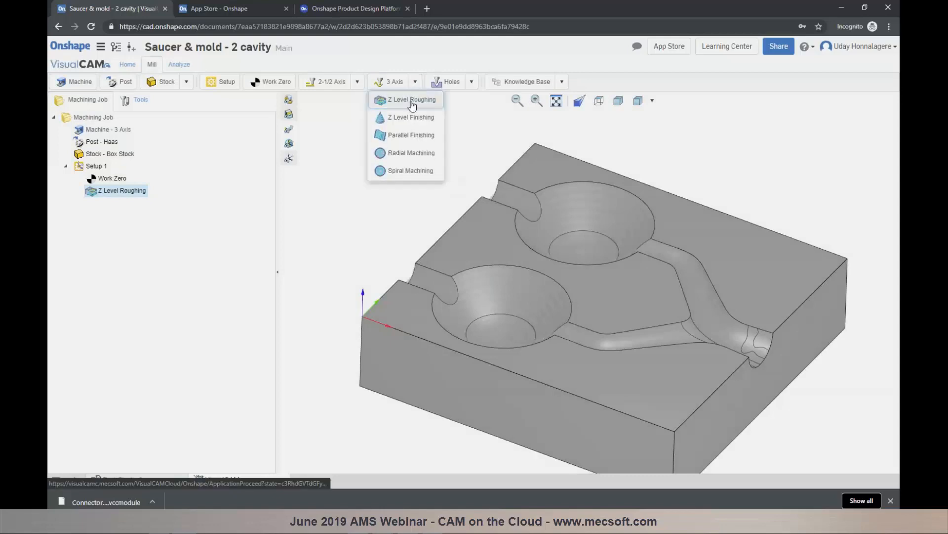
pyautogui.click(413, 137)
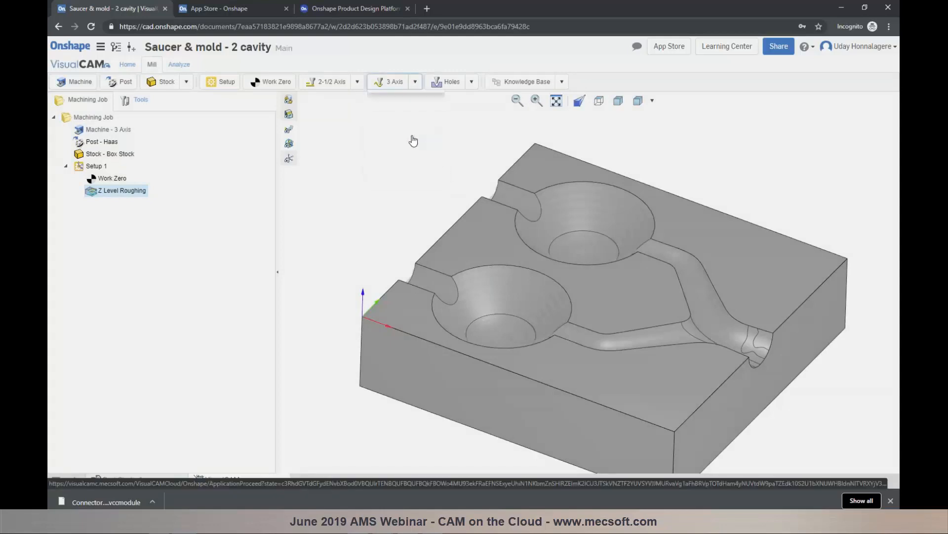
pyautogui.click(134, 166)
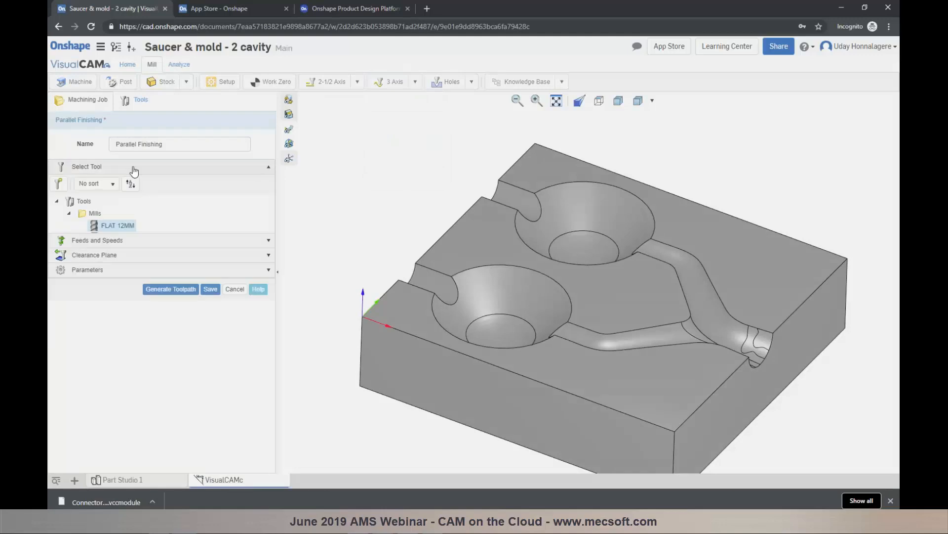
pyautogui.click(128, 238)
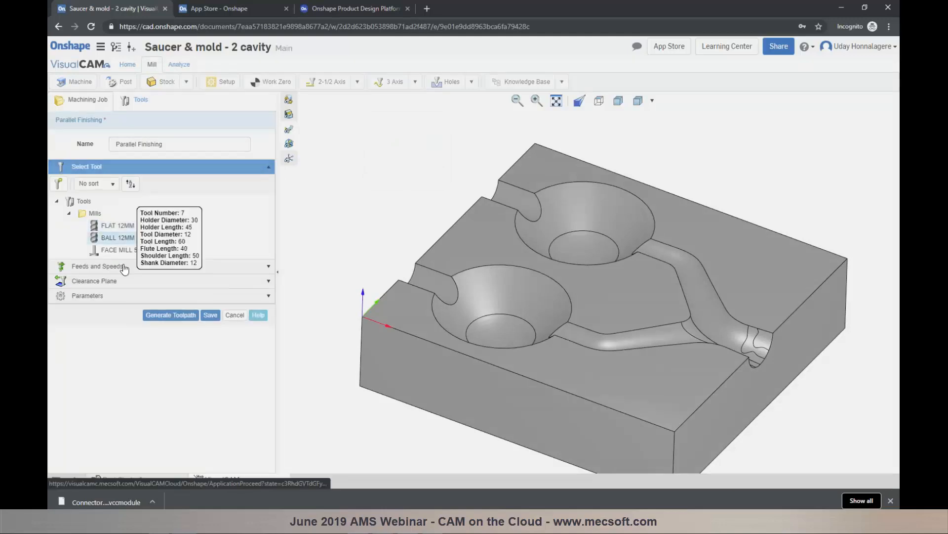
pyautogui.click(114, 296)
pyautogui.scroll(-3, 114, 295)
pyautogui.moveTo(157, 396); pyautogui.dragTo(132, 394)
pyautogui.write('20')
pyautogui.click(162, 462)
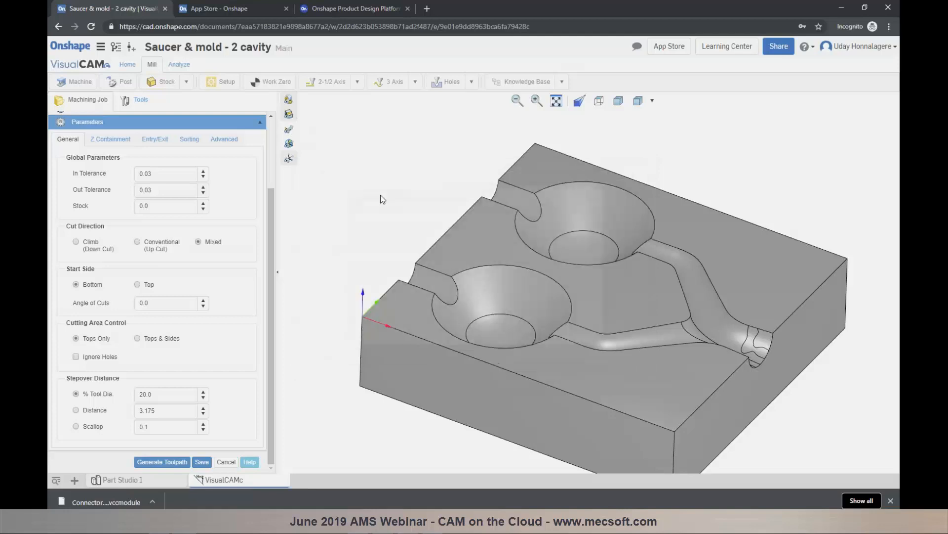
# Regenerate the parallel finishing toolpath with only the saucer cavity nearest the work zero selected as the machining region
pyautogui.scroll(3, 689, 275)
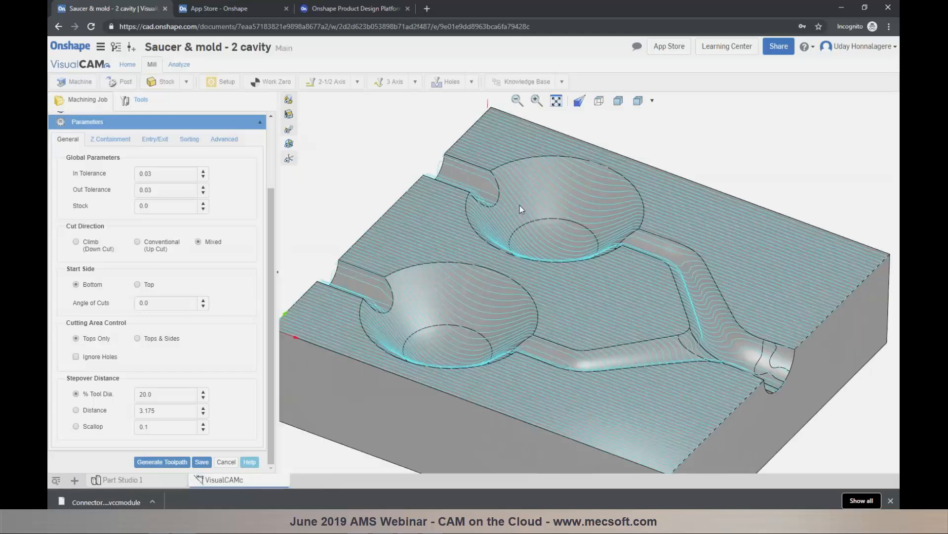
pyautogui.scroll(-1, 503, 269)
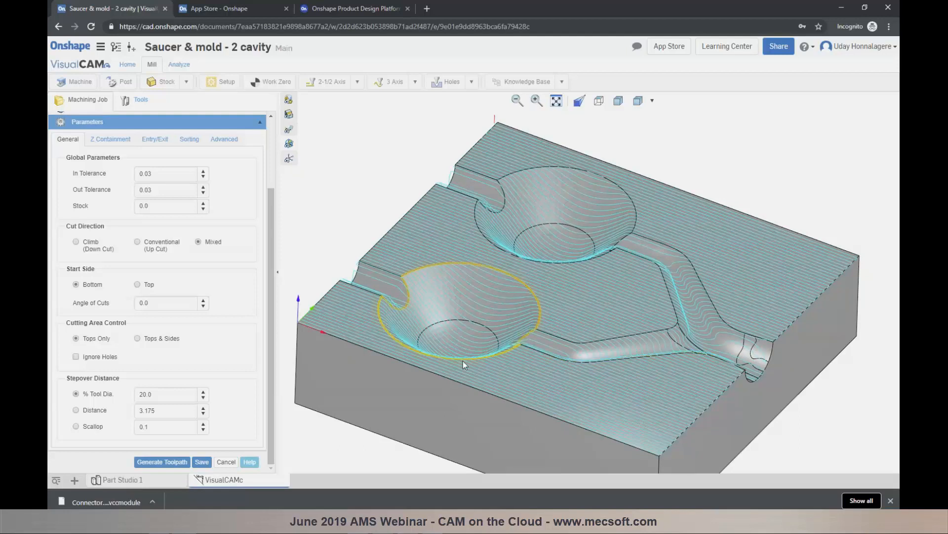
pyautogui.click(180, 462)
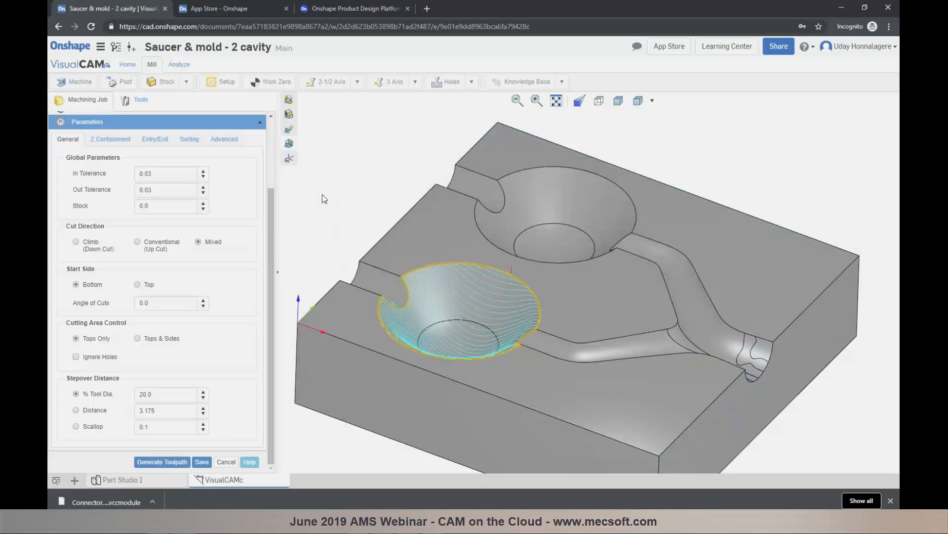
# Clear the region selection, regenerate the parallel finishing toolpath over the whole part and save the operation
pyautogui.click(321, 195)
pyautogui.click(173, 462)
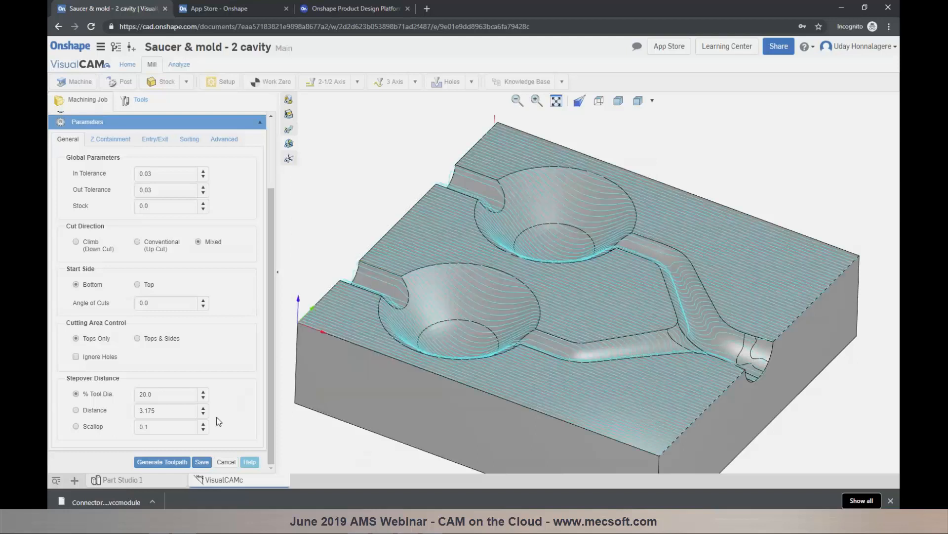
pyautogui.click(201, 461)
pyautogui.scroll(-2, 362, 319)
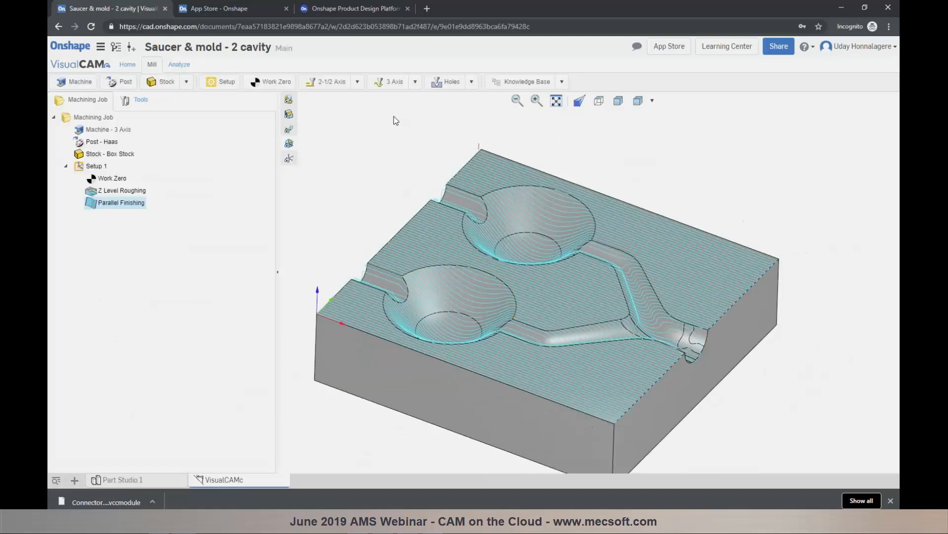
# Create a 3-axis Z Level Finishing operation with a stepdown of 10% of the tool diameter and generate its toolpath
pyautogui.click(415, 82)
pyautogui.click(414, 118)
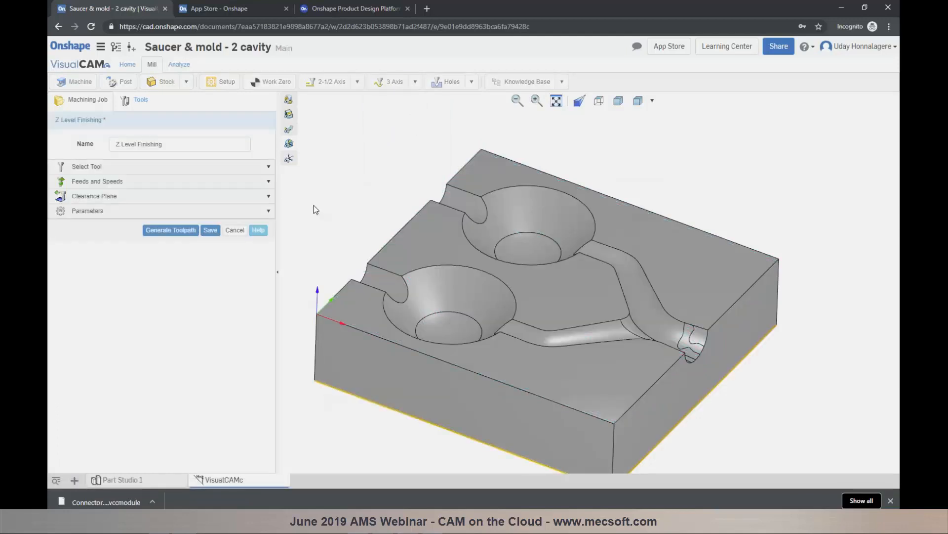
pyautogui.click(106, 168)
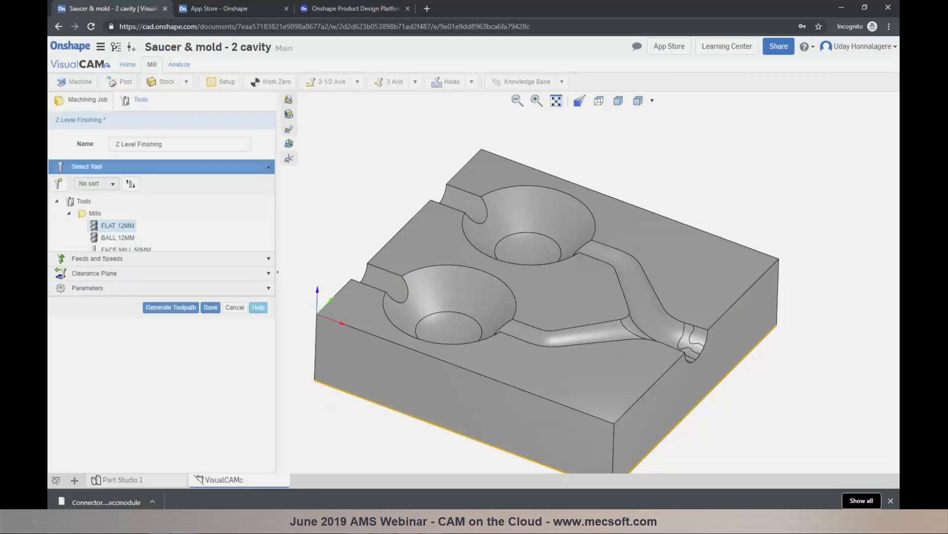
pyautogui.click(117, 295)
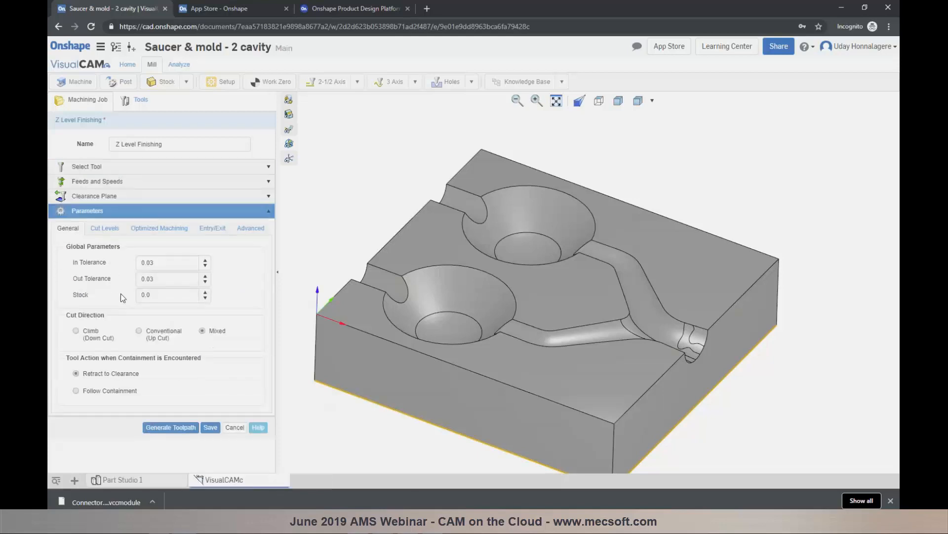
pyautogui.click(103, 229)
pyautogui.doubleClick(148, 263)
pyautogui.write('10')
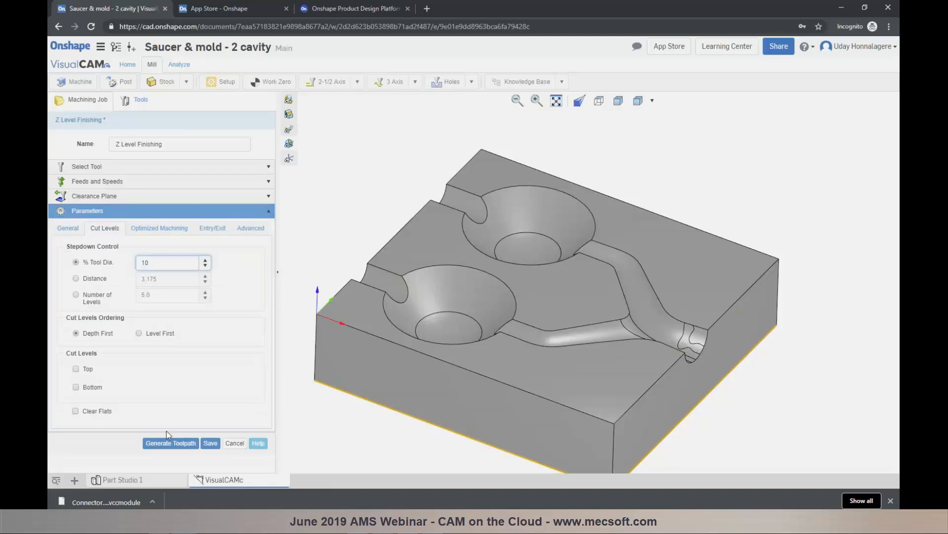
pyautogui.click(171, 444)
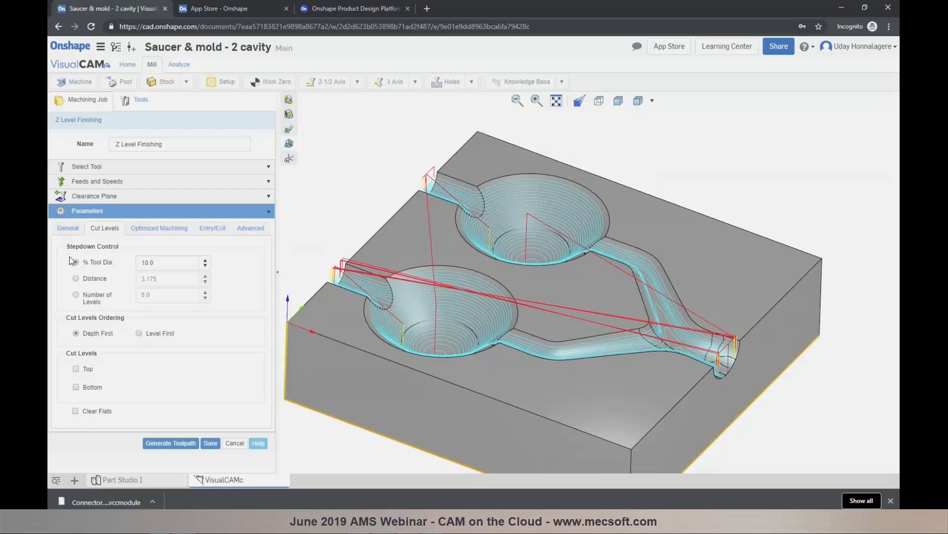
# Set the Z Level Finishing tool action at containment to Follow Containment, regenerate its toolpath and close the operation
pyautogui.click(69, 229)
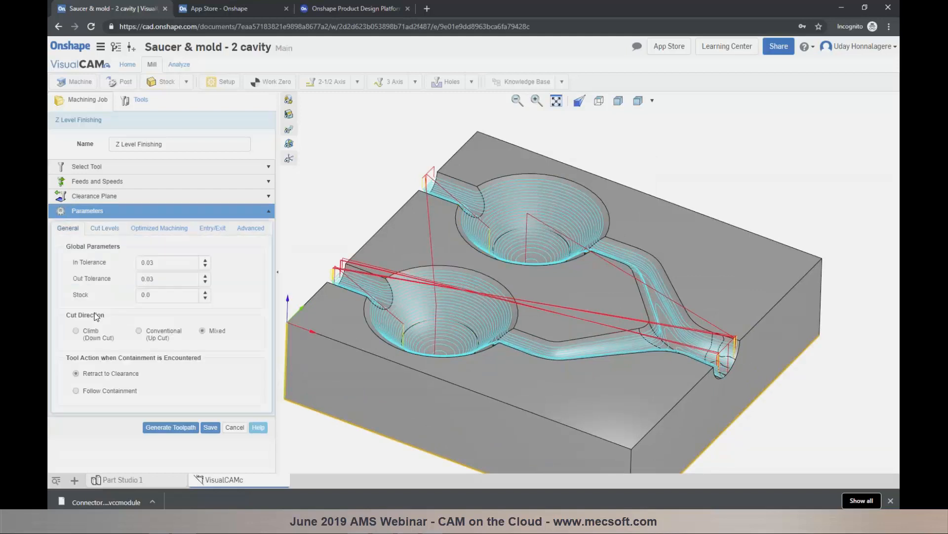
pyautogui.click(77, 390)
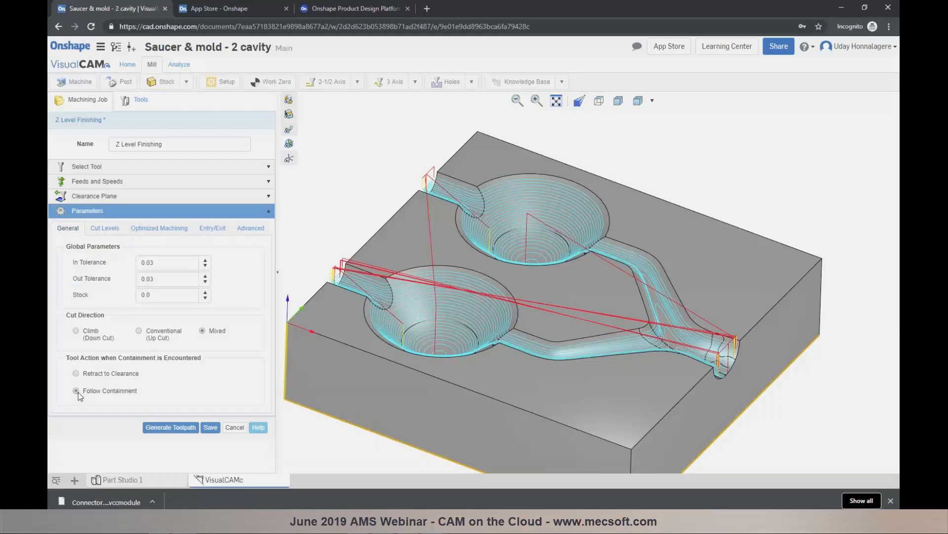
pyautogui.click(163, 428)
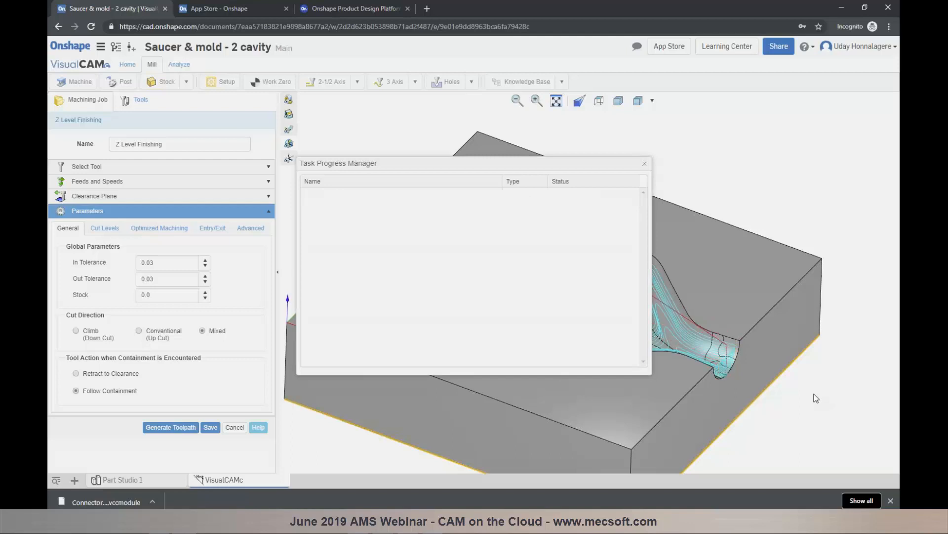
pyautogui.click(227, 428)
# Post-process Setup 1 and open the downloaded Saucer & mold - 2 cavity NC file
pyautogui.moveTo(87, 173)
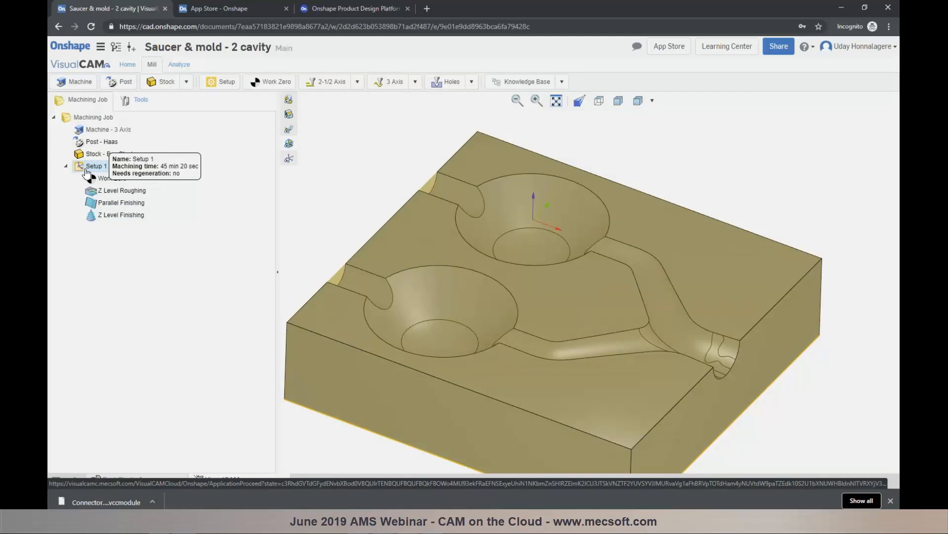
pyautogui.rightClick(86, 170)
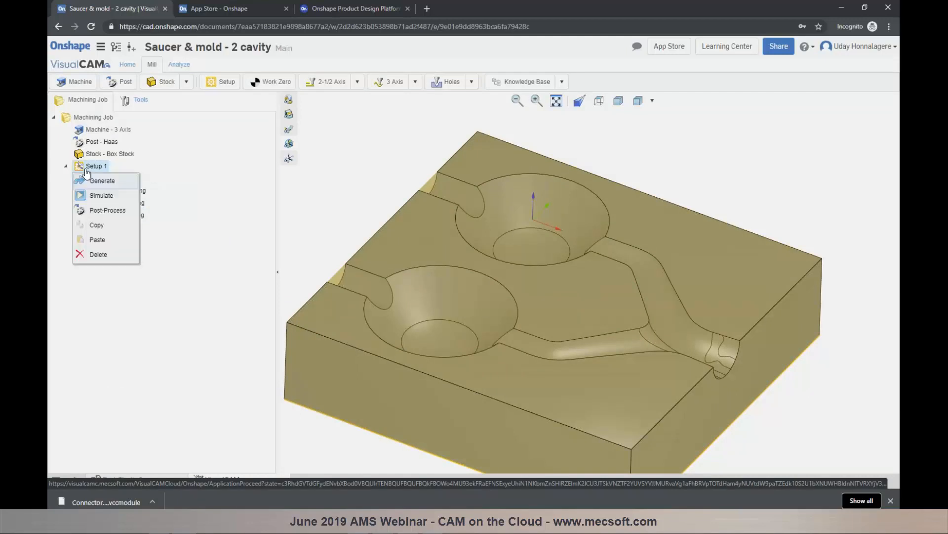
pyautogui.click(93, 211)
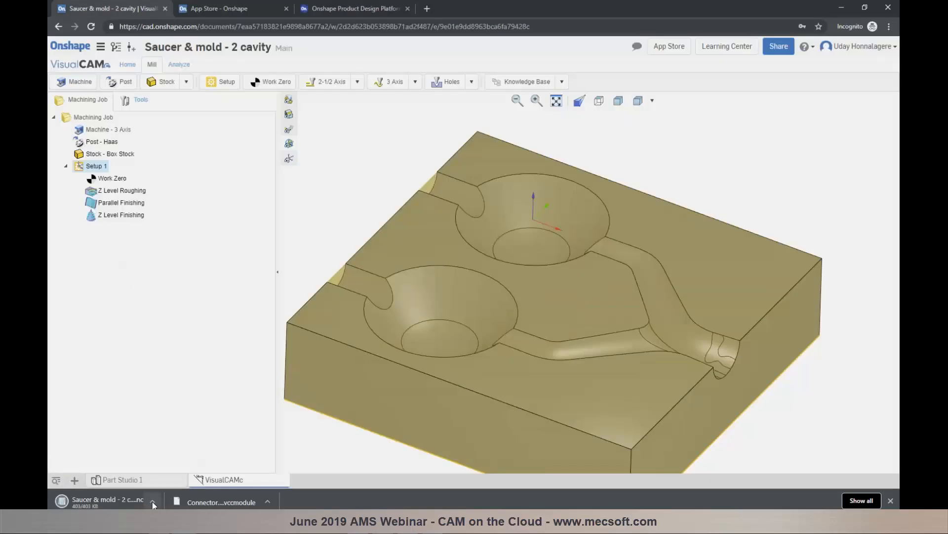
pyautogui.click(153, 501)
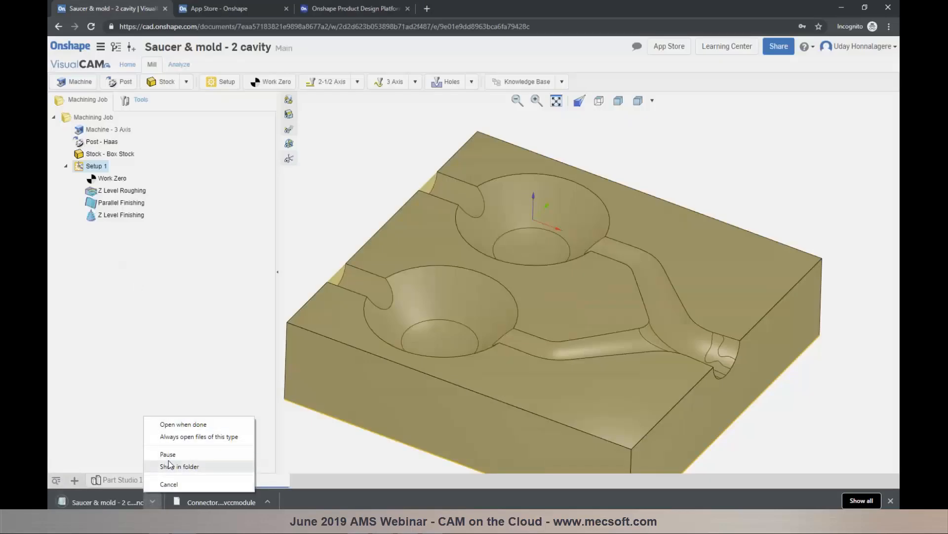
pyautogui.click(183, 427)
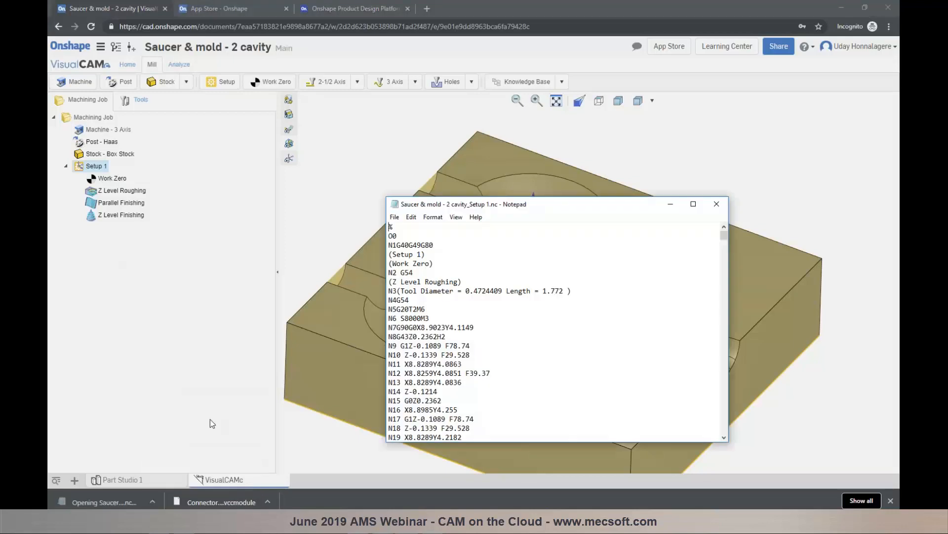
# Examine the posted G-code of the Z Level Roughing operation and close the file
pyautogui.scroll(-9, 511, 280)
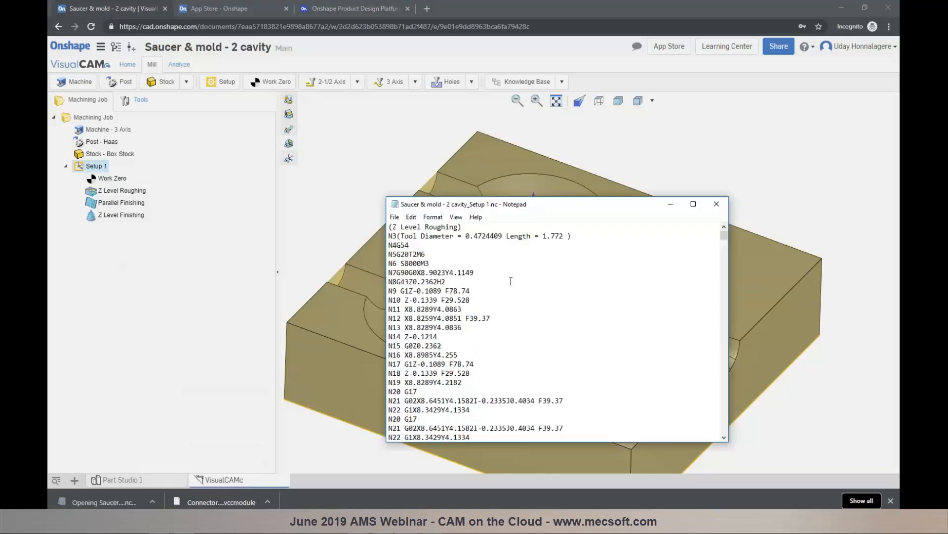
pyautogui.scroll(-20, 510, 282)
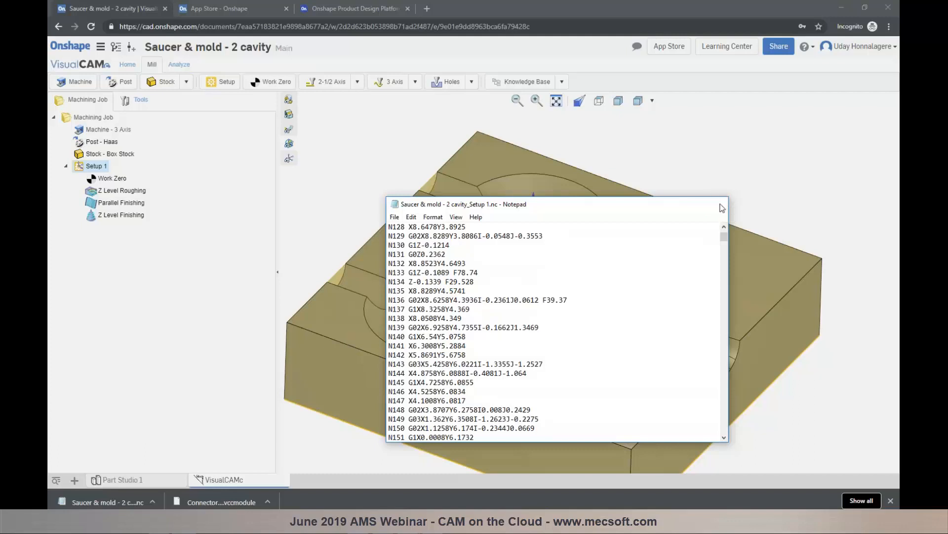
pyautogui.click(720, 207)
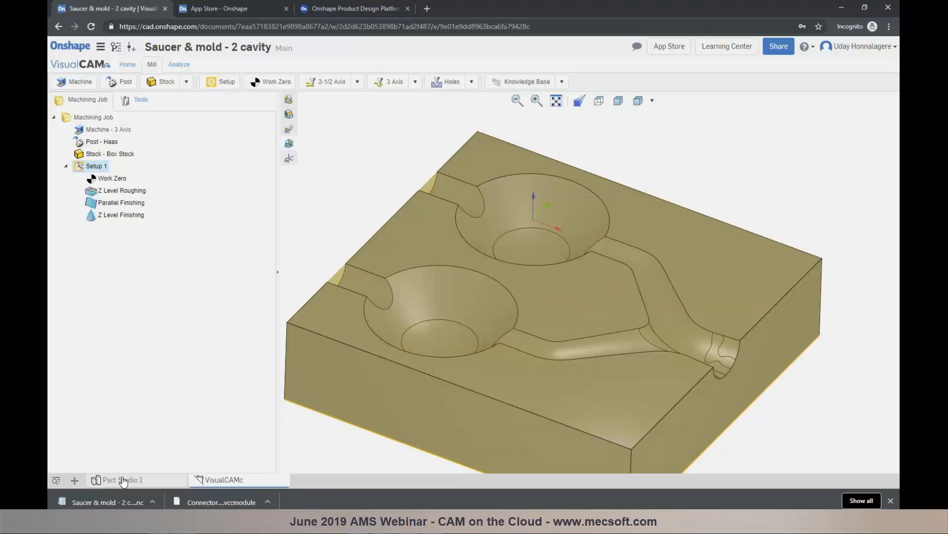
# Save the machining job and open the VisualCAMc job of the Modify Part document from the Webinar label
pyautogui.click(126, 66)
pyautogui.click(118, 82)
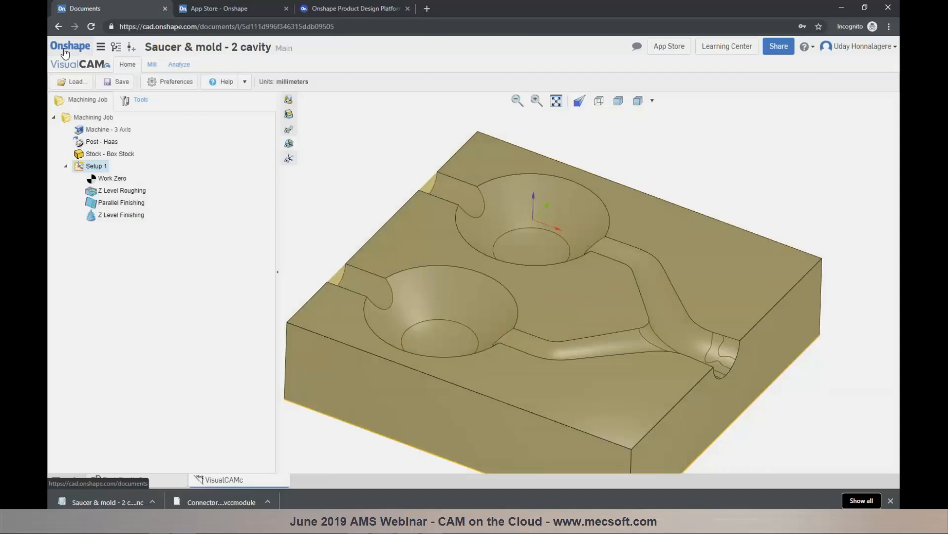
pyautogui.click(65, 49)
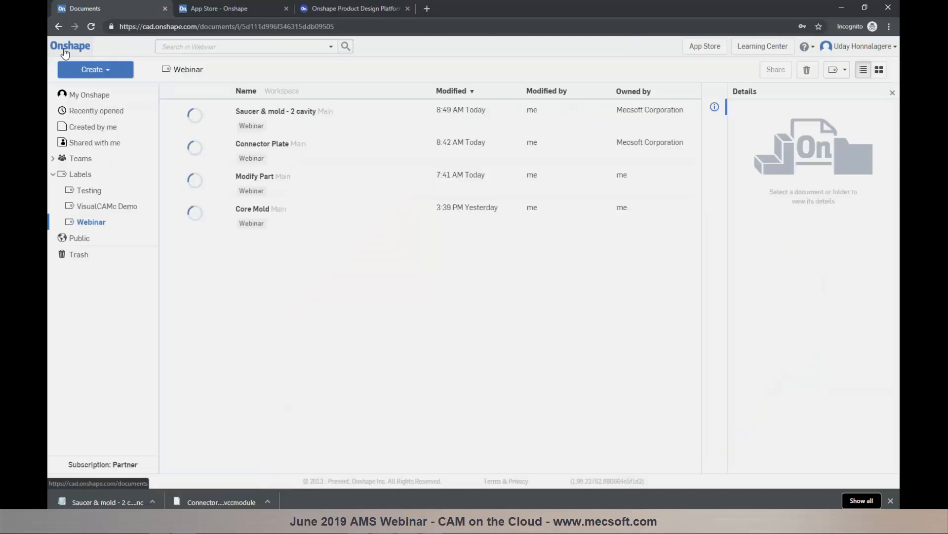
pyautogui.click(250, 185)
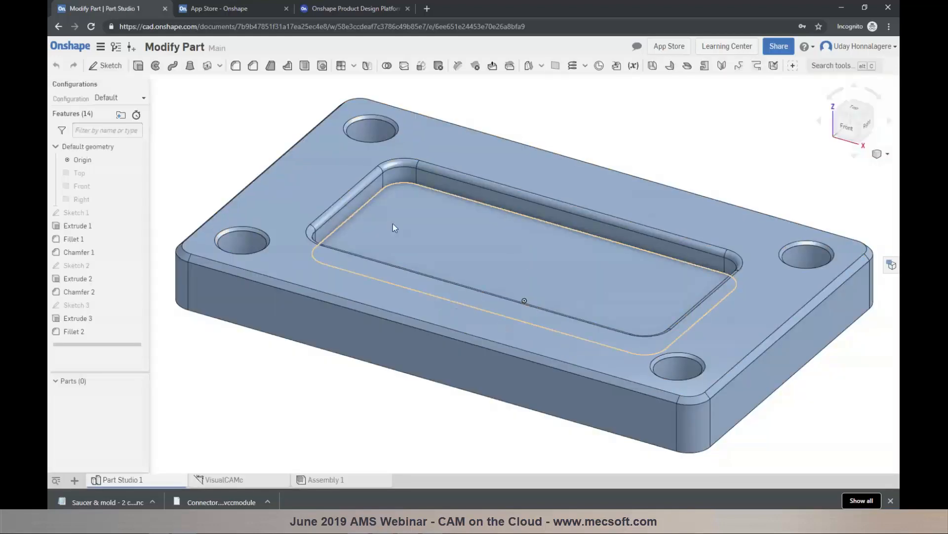
pyautogui.click(257, 480)
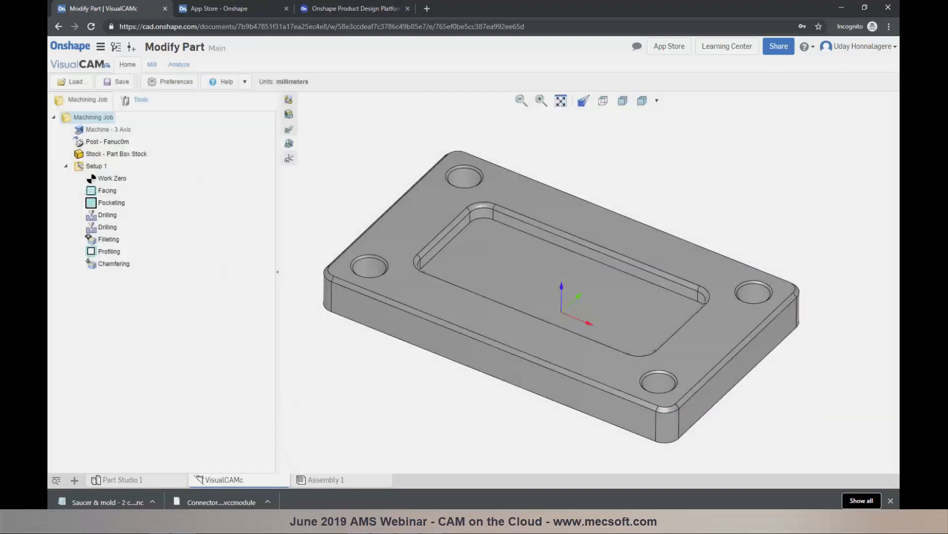
# Examine the existing Facing, Pocketing and Drilling toolpaths on the plate
pyautogui.click(105, 194)
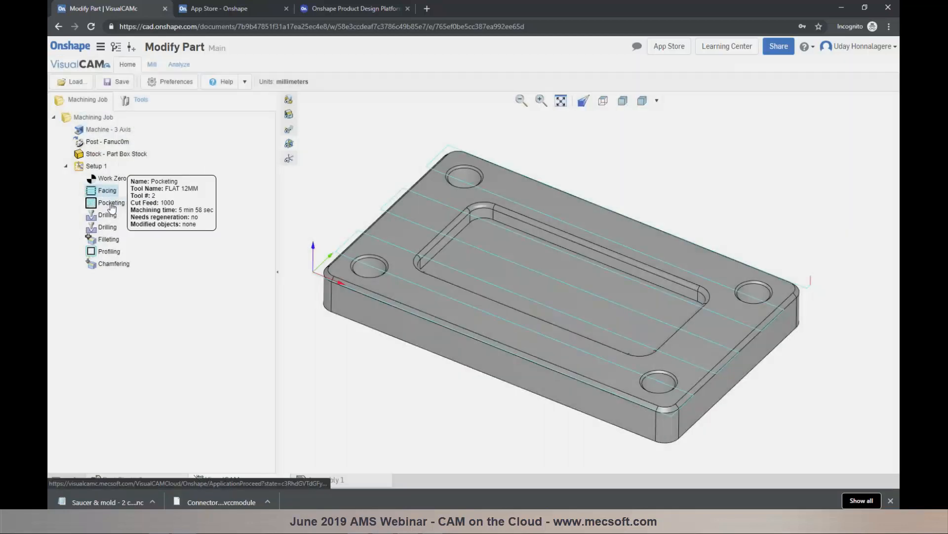
pyautogui.click(112, 207)
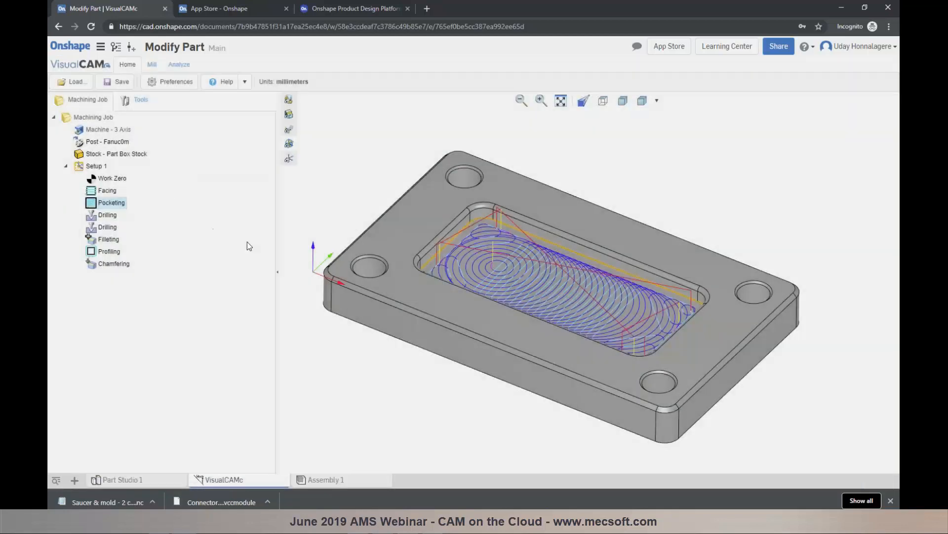
pyautogui.click(105, 229)
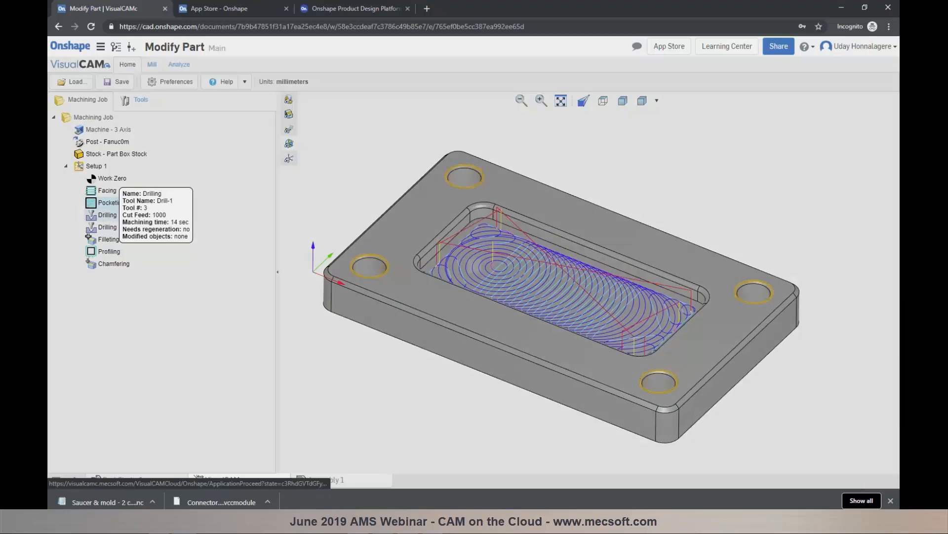
pyautogui.click(106, 228)
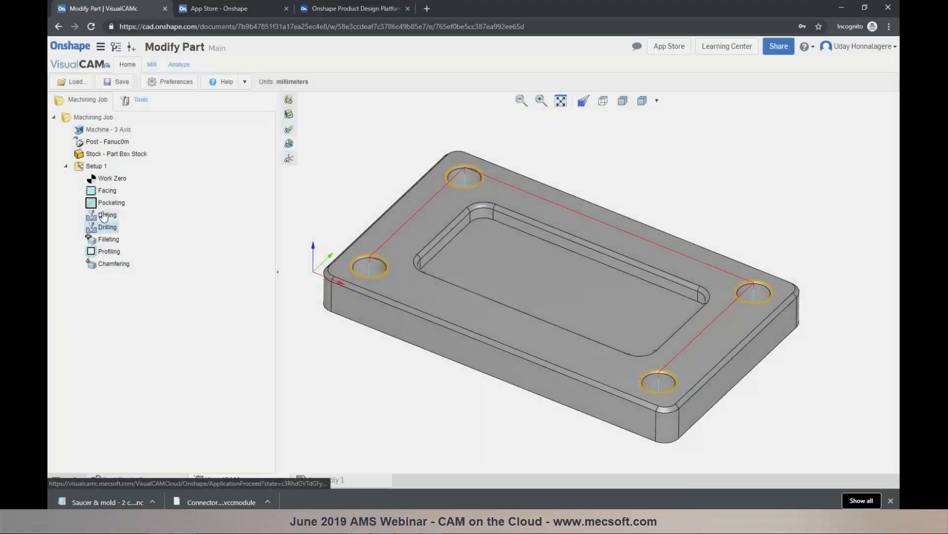
pyautogui.click(105, 208)
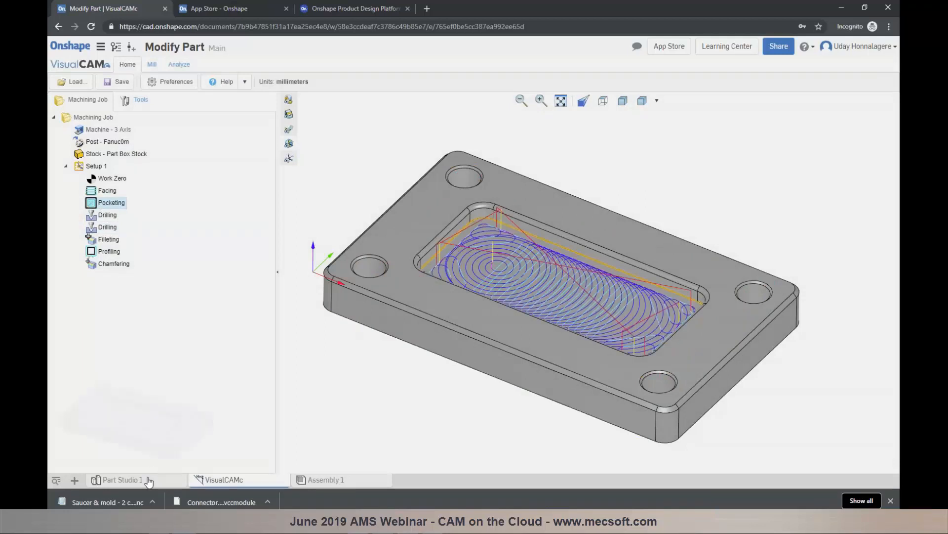
# Edit the pocket's sketch in Part Studio 1, setting its offset to 35 mm from the plate's short edge and 40 mm from the long edge
pyautogui.moveTo(149, 482)
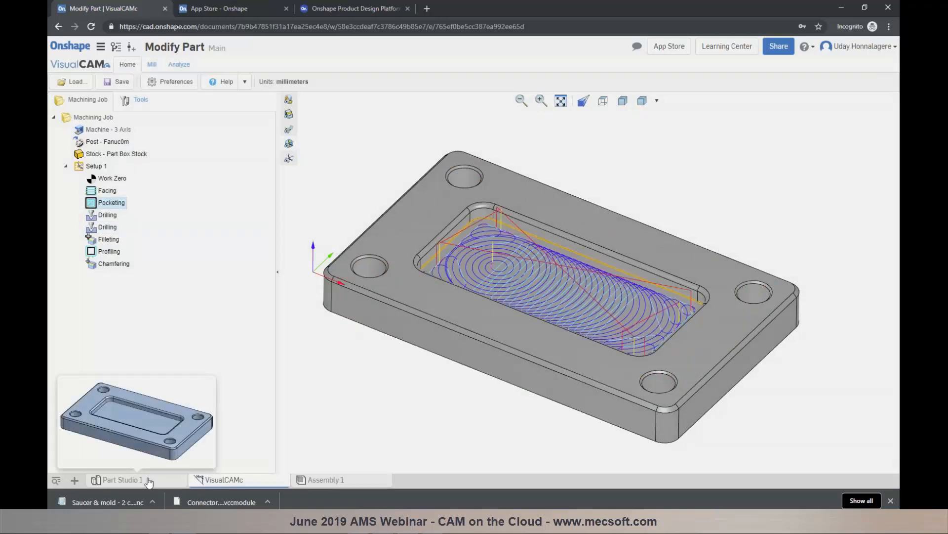
pyautogui.click(148, 480)
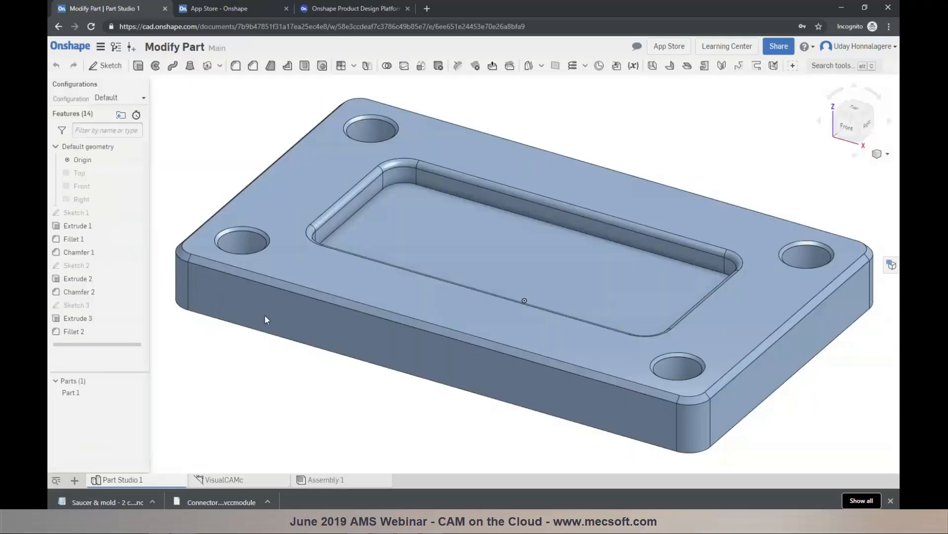
pyautogui.rightClick(368, 217)
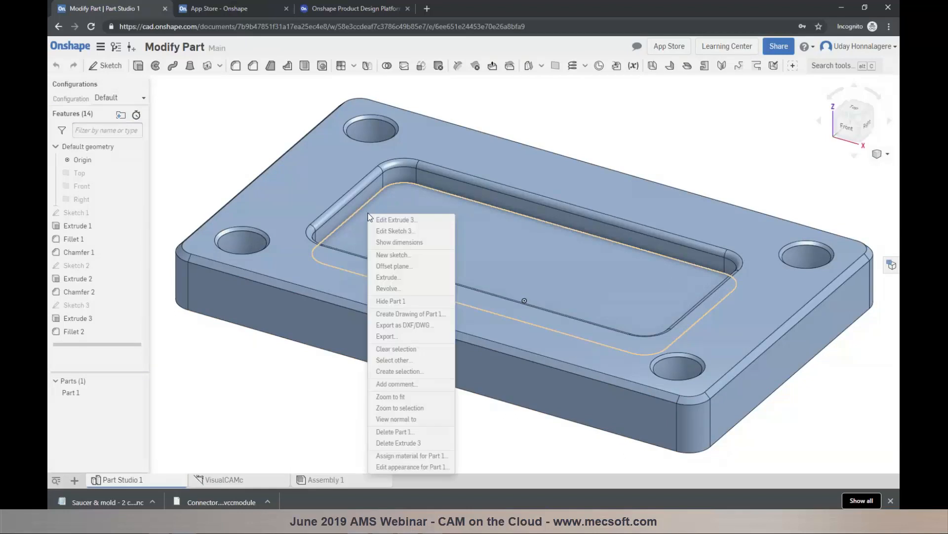
pyautogui.click(390, 231)
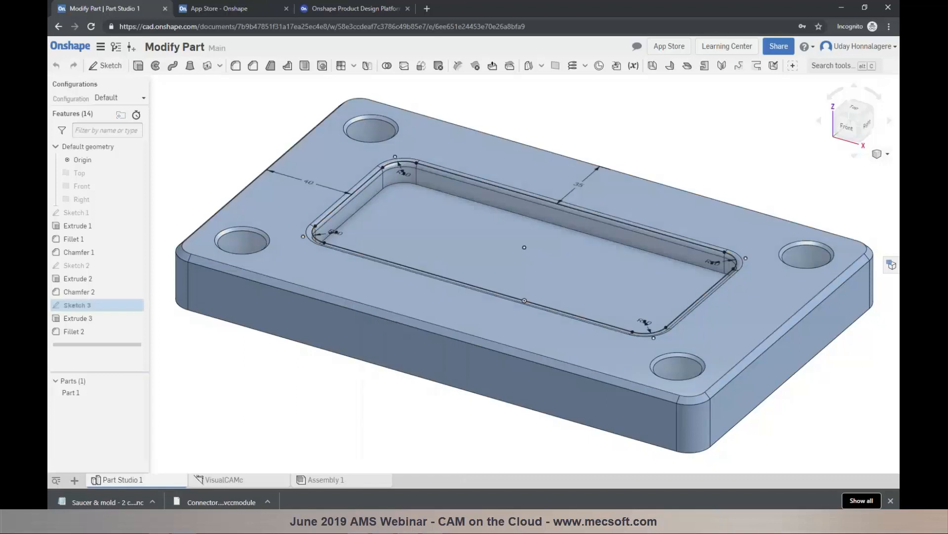
pyautogui.doubleClick(305, 180)
pyautogui.write('35')
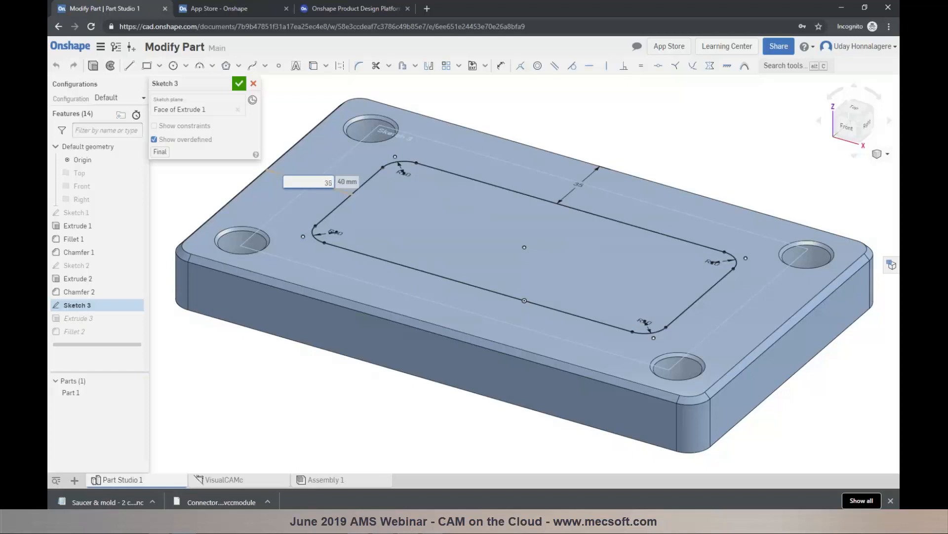
pyautogui.press('Return')
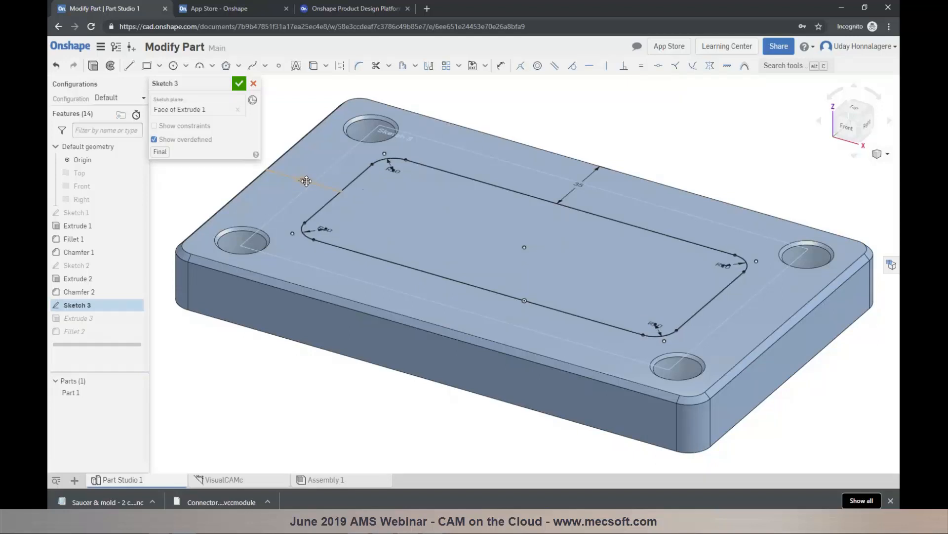
pyautogui.doubleClick(575, 185)
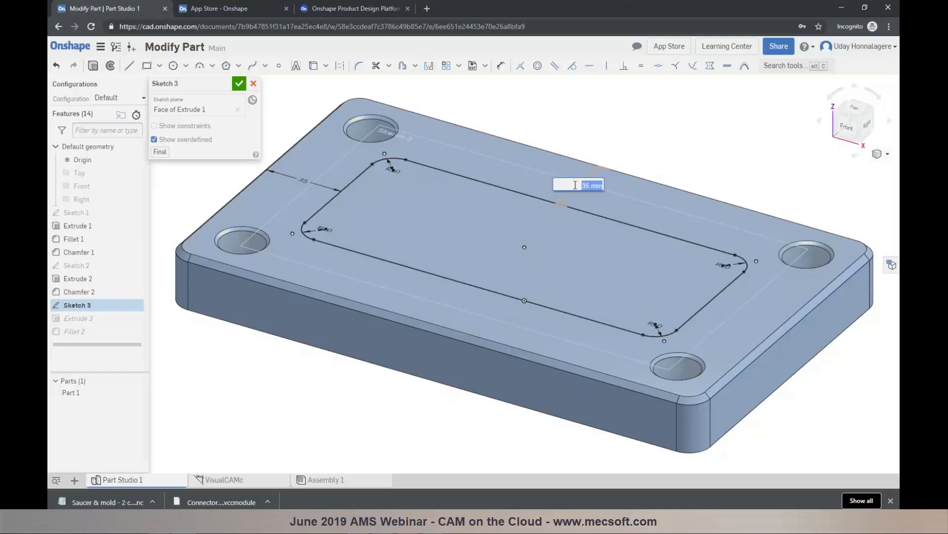
pyautogui.write('40')
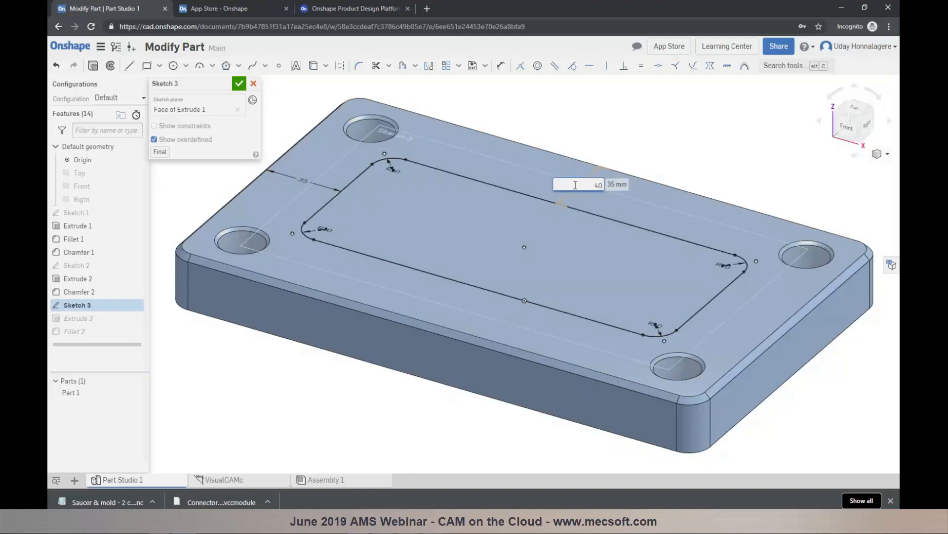
pyautogui.press('Escape')
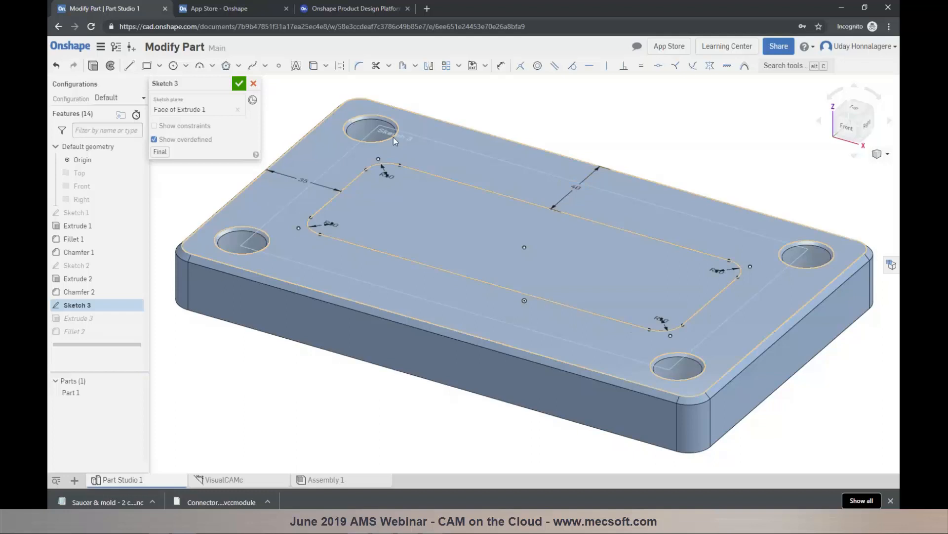
pyautogui.click(239, 84)
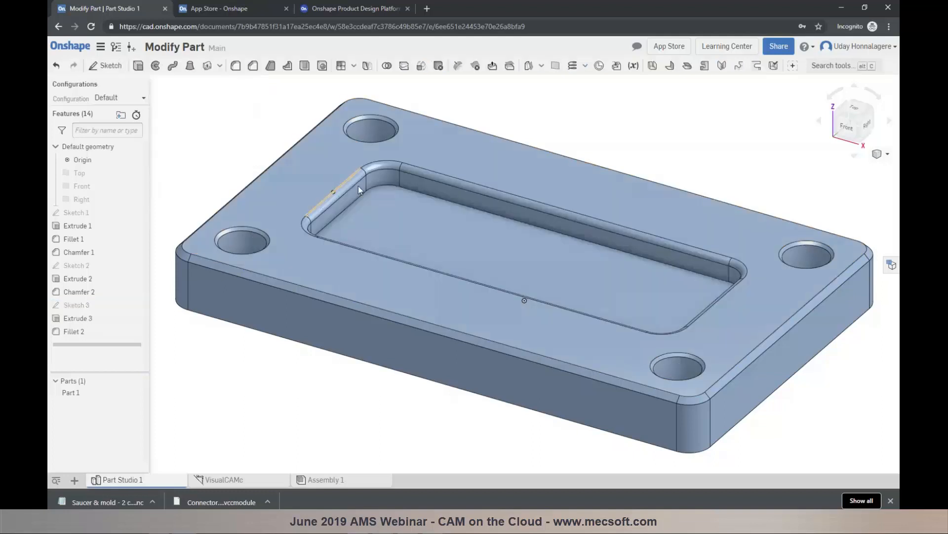
# Return to the VisualCAMc job and regenerate the Pocketing toolpath for the modified pocket
pyautogui.moveTo(488, 254); pyautogui.dragTo(460, 248, button='right')
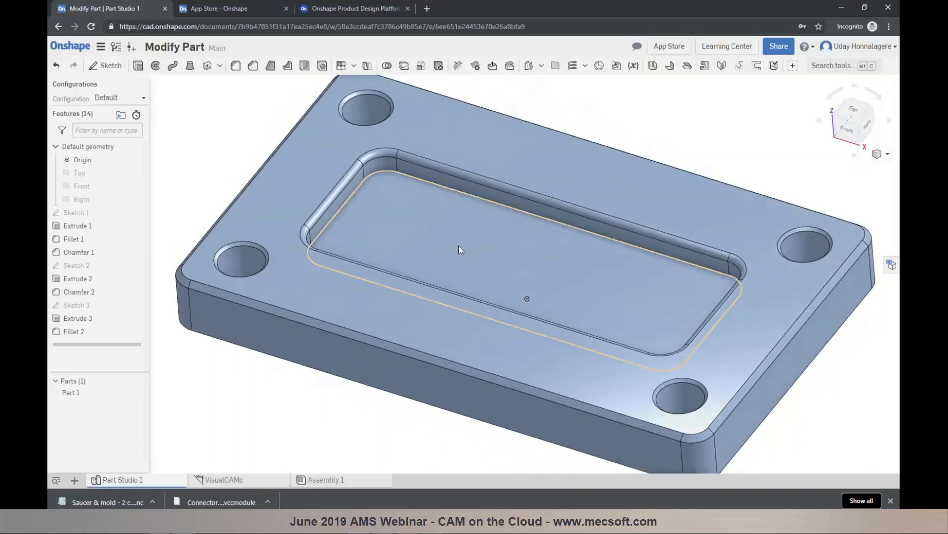
pyautogui.click(246, 482)
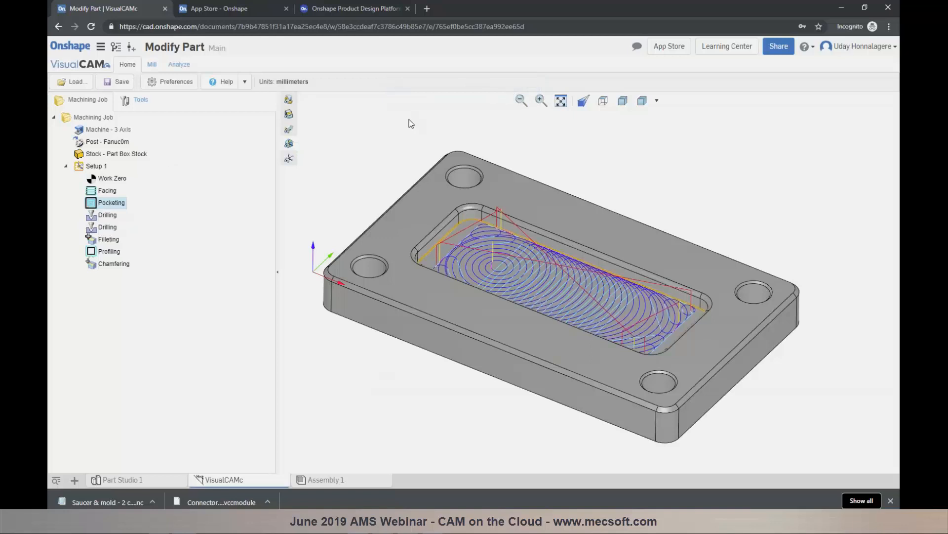
pyautogui.rightClick(117, 203)
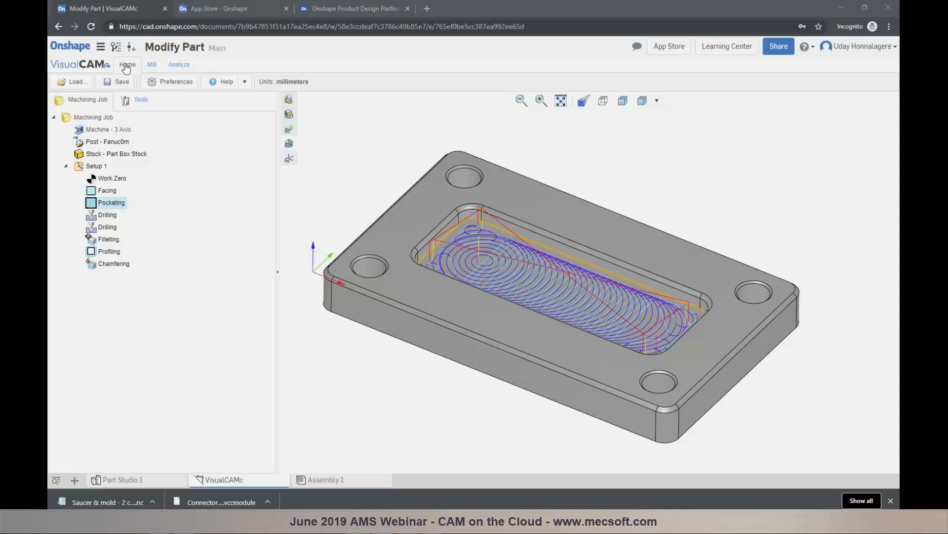
# Open the VisualCAMc online help
pyautogui.click(245, 82)
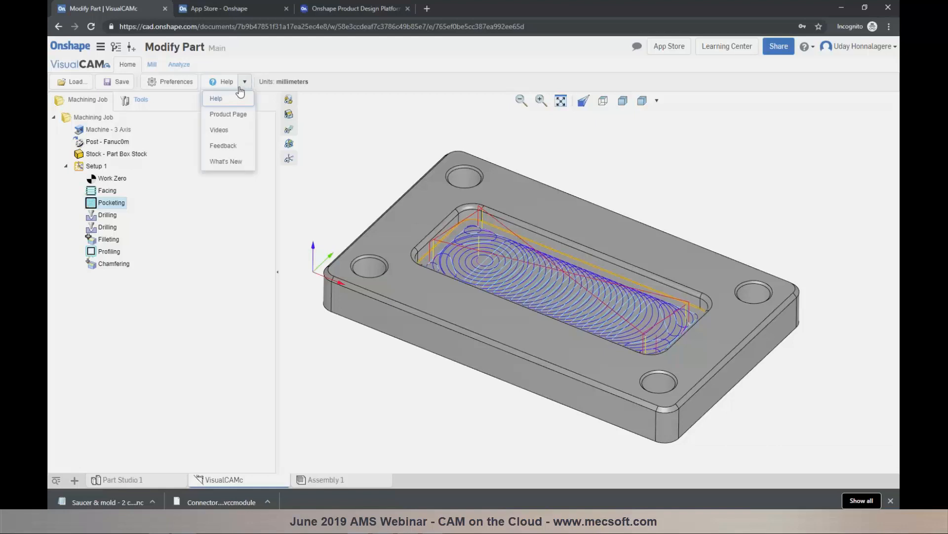
pyautogui.click(232, 102)
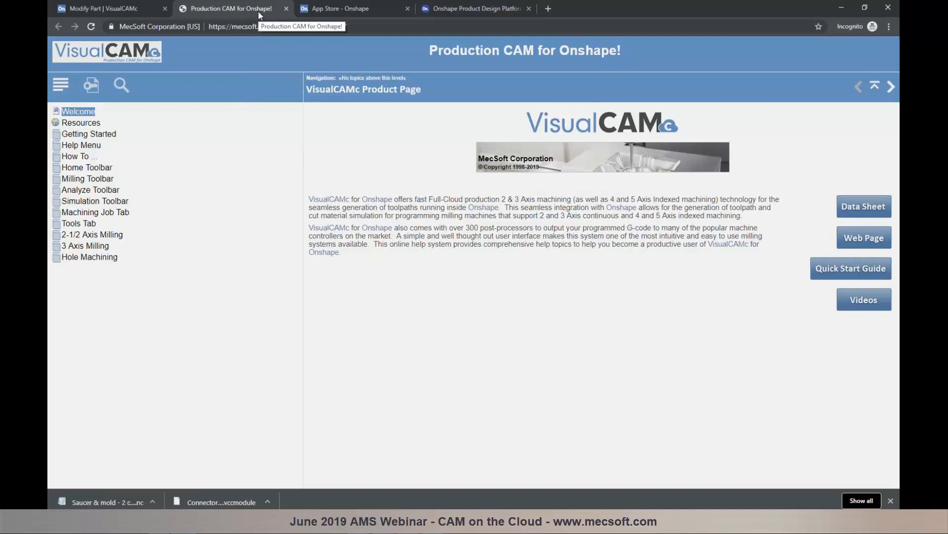
# Expand the Getting Started section of the online help and read its Home Toolbar topic
pyautogui.click(72, 137)
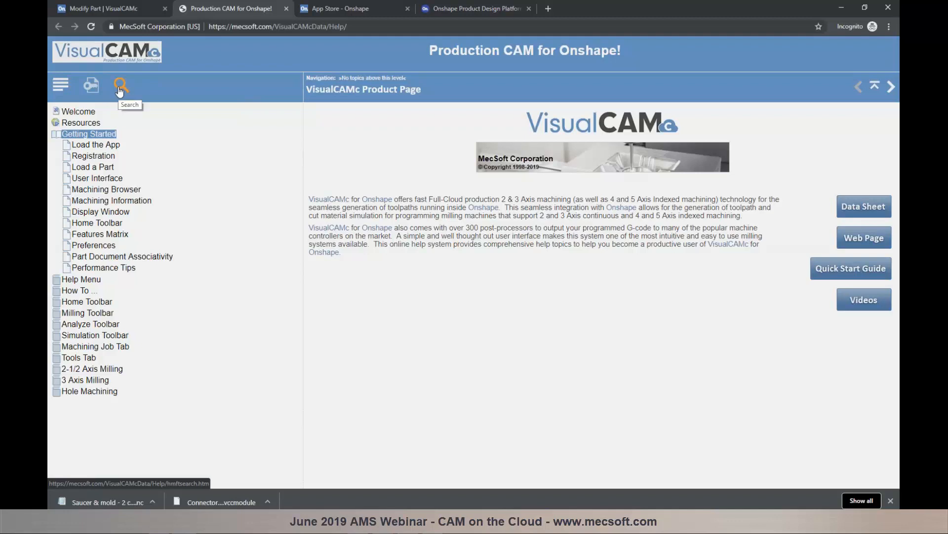
pyautogui.click(84, 224)
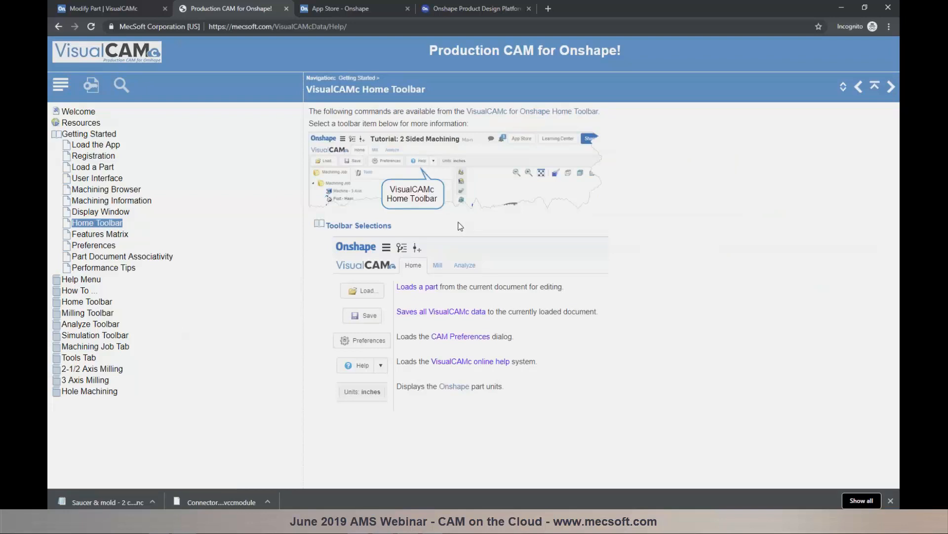
# Return to the Modify Part job, open the Pocketing operation for editing and view its context help page
pyautogui.click(126, 6)
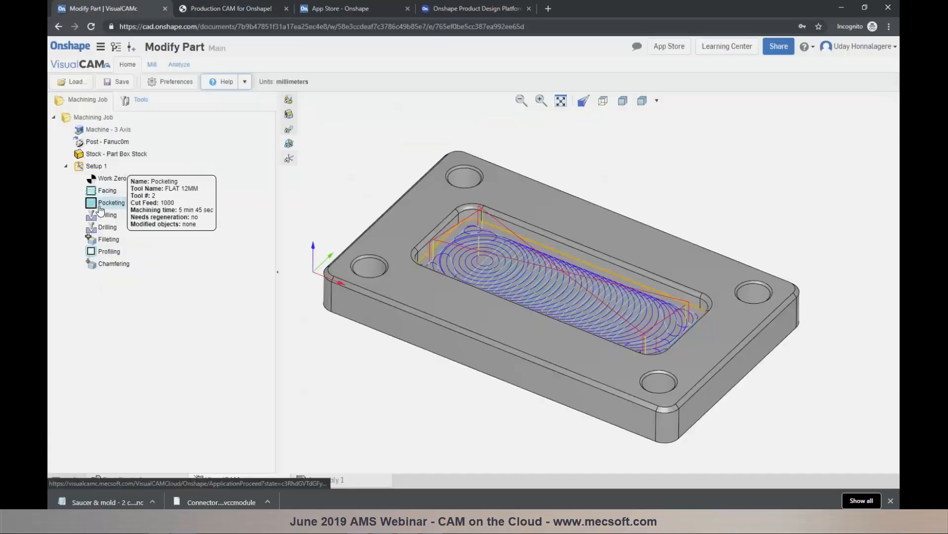
pyautogui.doubleClick(102, 206)
pyautogui.click(260, 231)
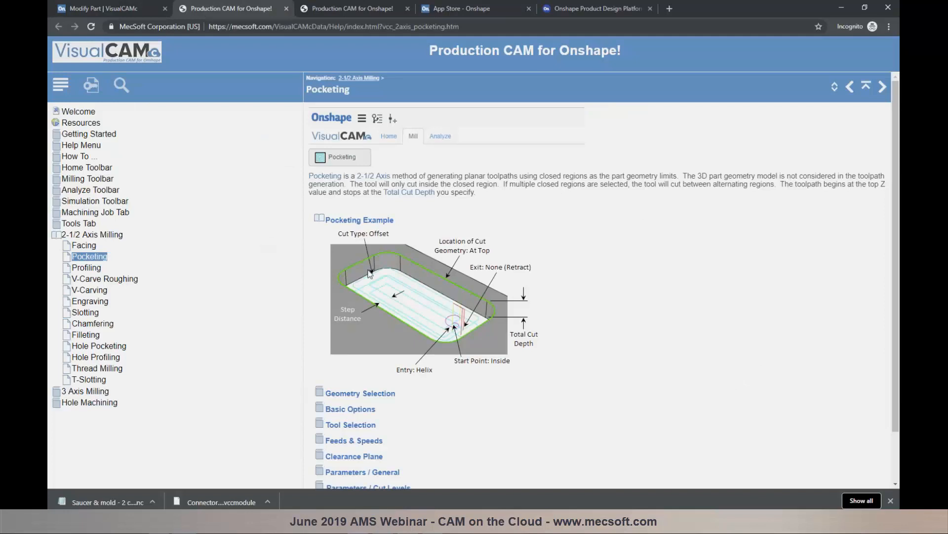
pyautogui.scroll(-1, 444, 309)
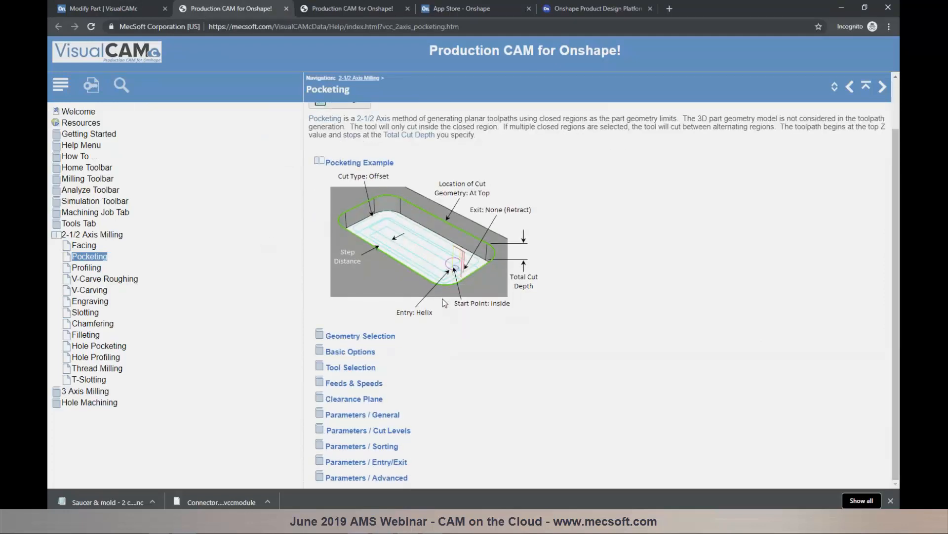
# Go up from the Pocketing help page through 2-1/2 Axis Milling to the Milling Toolbar topic and review it
pyautogui.click(866, 89)
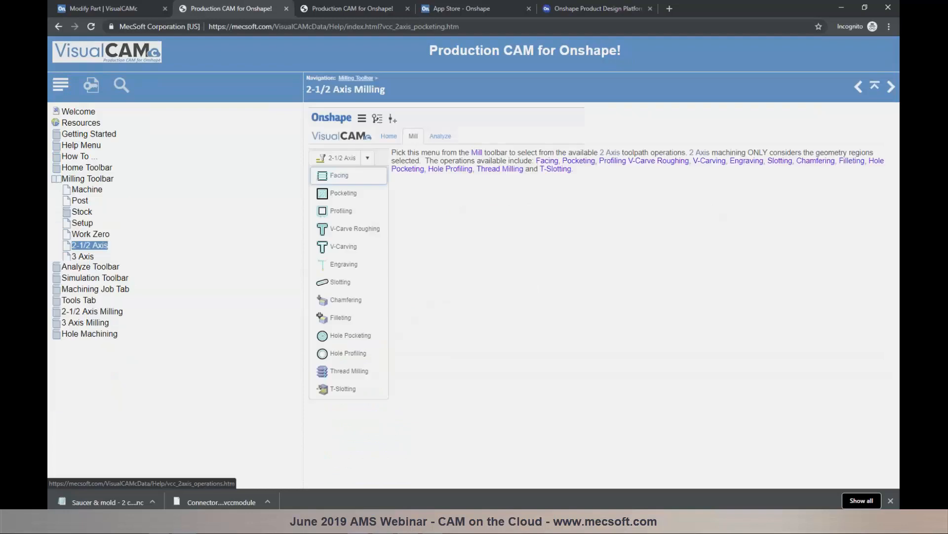
pyautogui.click(875, 89)
pyautogui.scroll(-1, 707, 213)
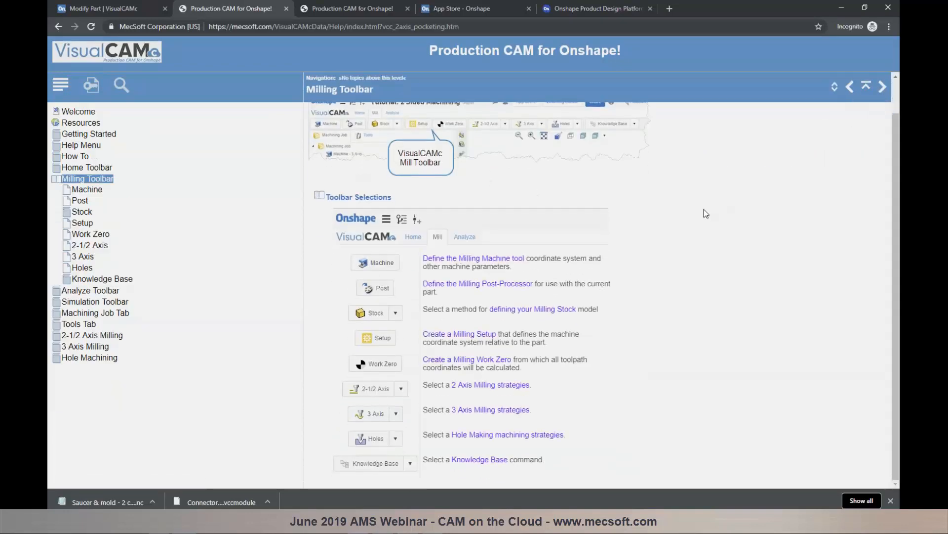
pyautogui.scroll(1, 458, 311)
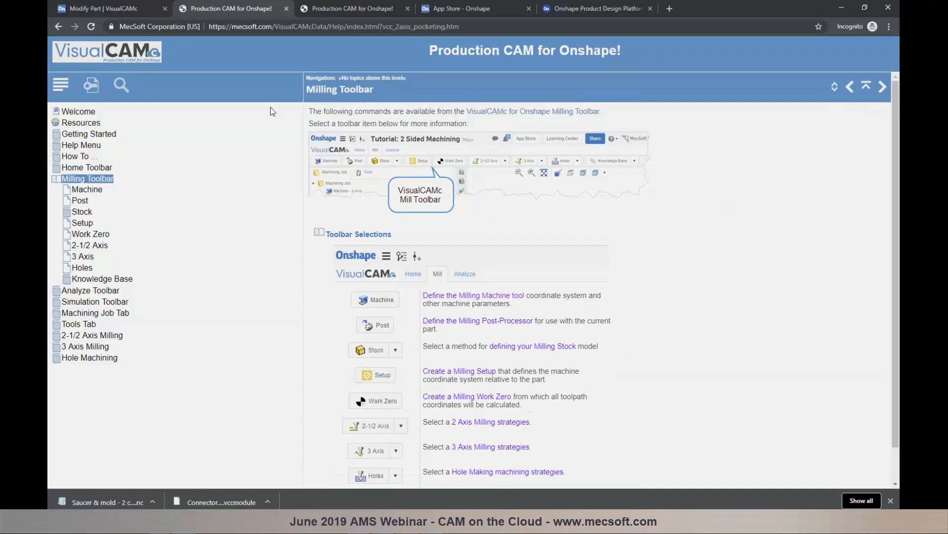
# Cancel editing of the Pocketing operation in the Modify Part job and open the VisualCAMc videos playlist
pyautogui.click(109, 11)
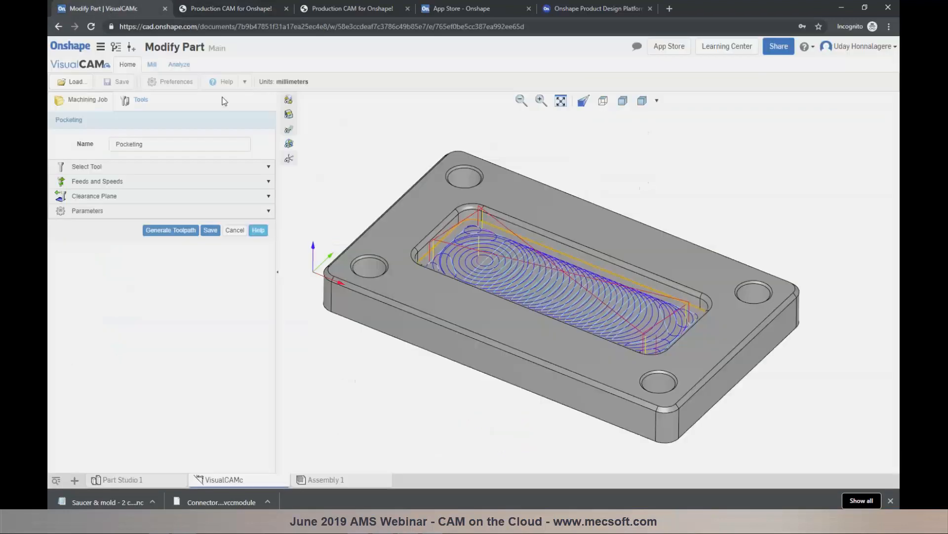
pyautogui.click(232, 231)
pyautogui.click(245, 82)
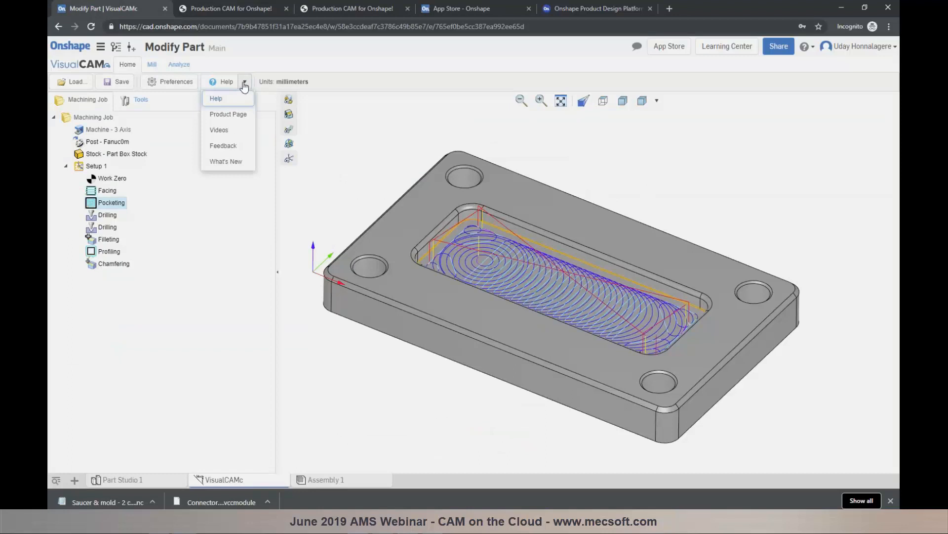
pyautogui.click(231, 132)
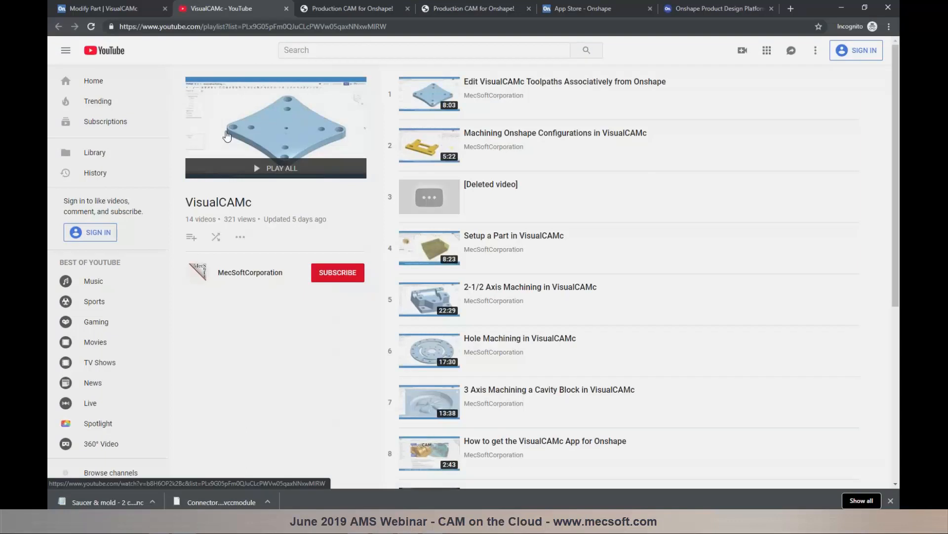
# Open the What's New in VisualCAMc page from the Modify Part job and review its enhancements and bug fixes by update
pyautogui.click(123, 11)
pyautogui.click(245, 82)
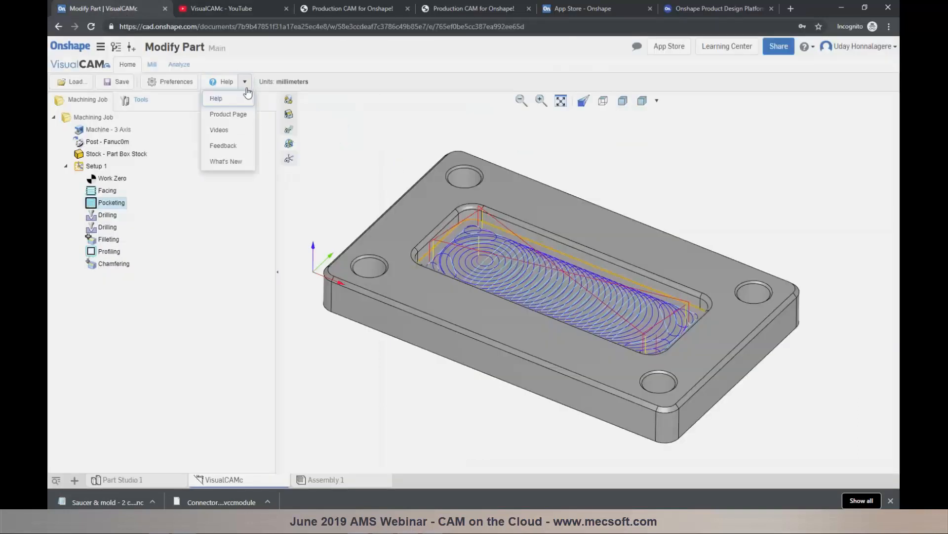
pyautogui.click(235, 166)
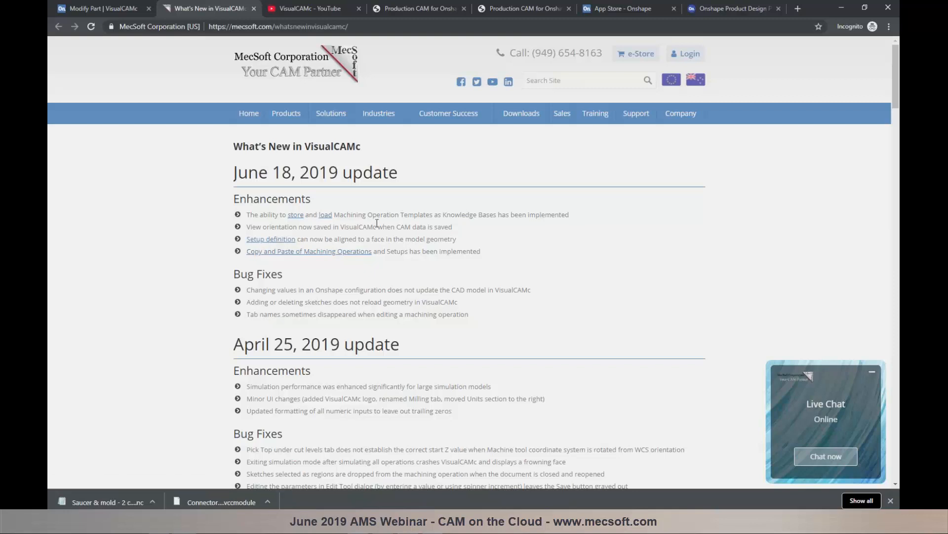
pyautogui.moveTo(396, 213); pyautogui.dragTo(451, 215)
pyautogui.click(470, 220)
pyautogui.scroll(-3, 464, 221)
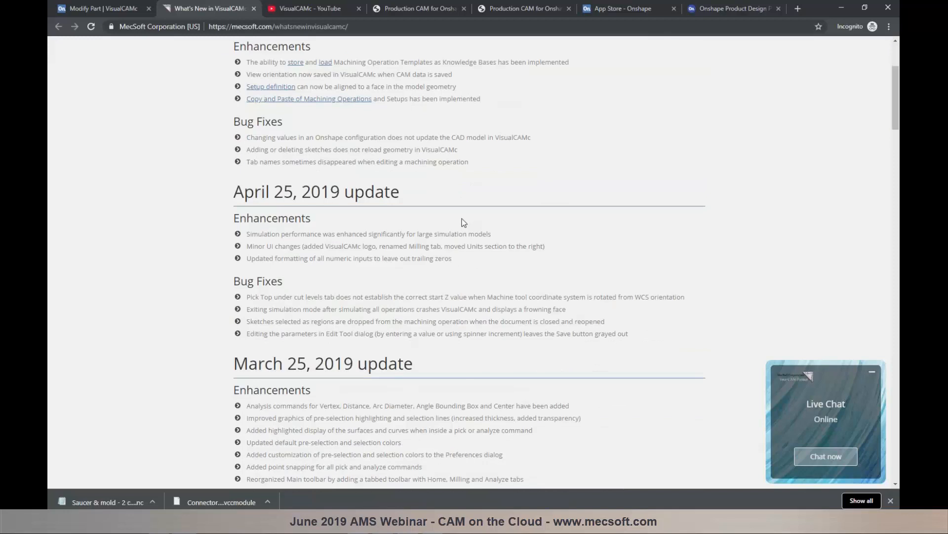
pyautogui.scroll(-11, 463, 222)
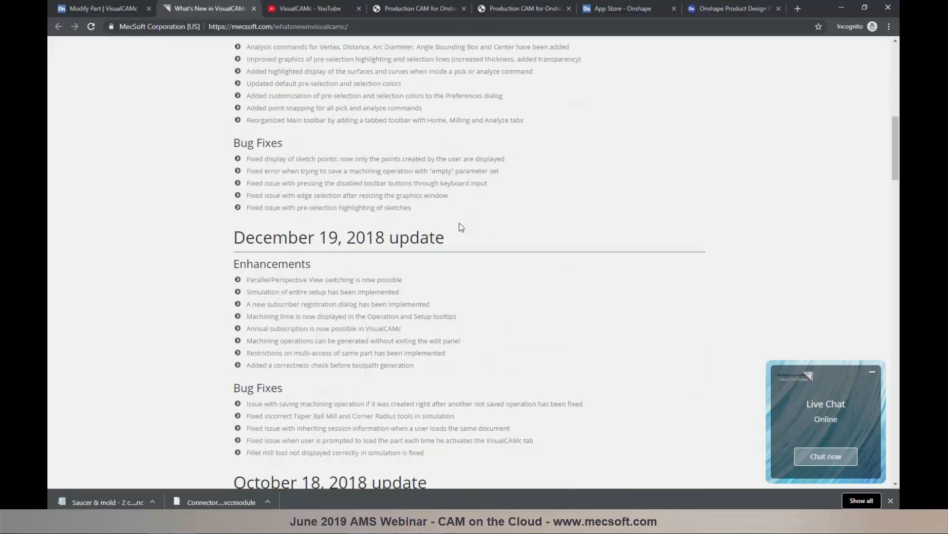
pyautogui.scroll(5, 459, 225)
pyautogui.scroll(10, 460, 226)
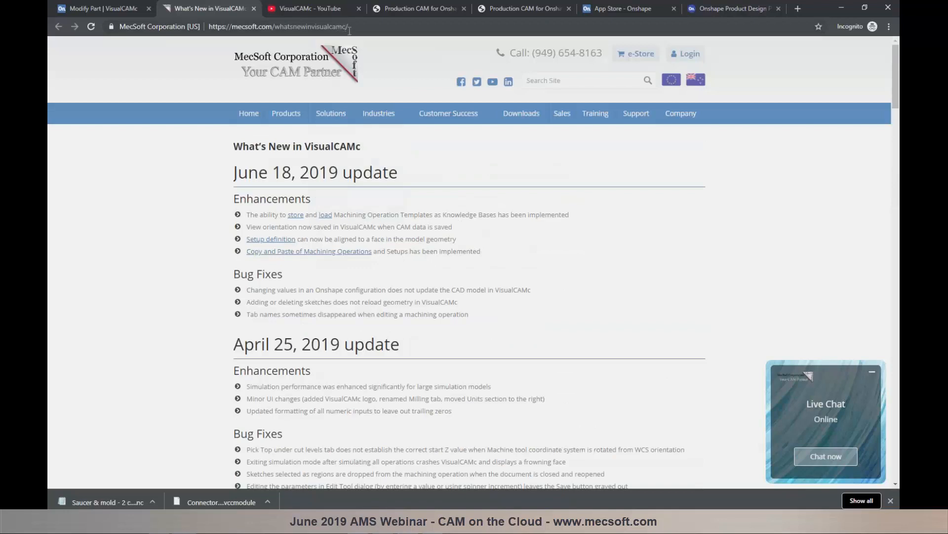
# Return to the Modify Part job and open the post-processor selection for milling
pyautogui.click(93, 8)
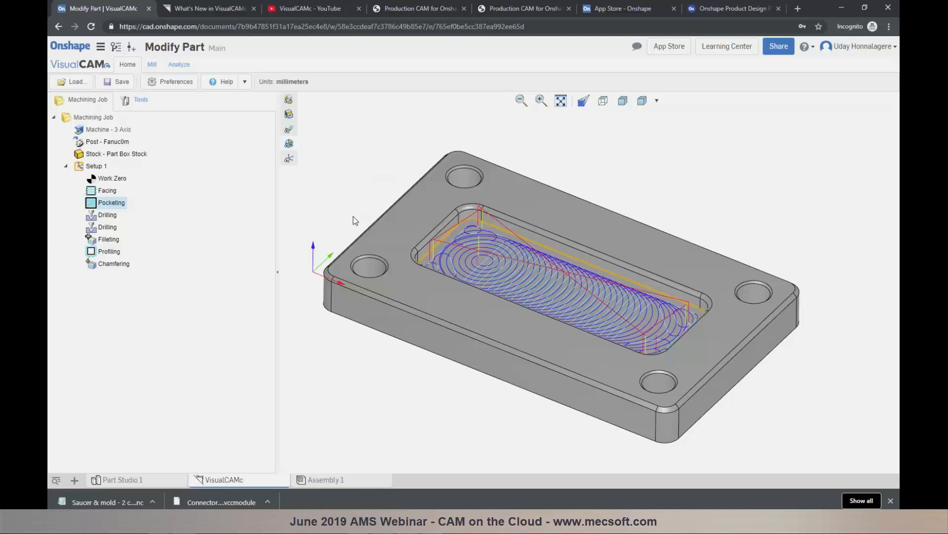
pyautogui.scroll(-1, 352, 218)
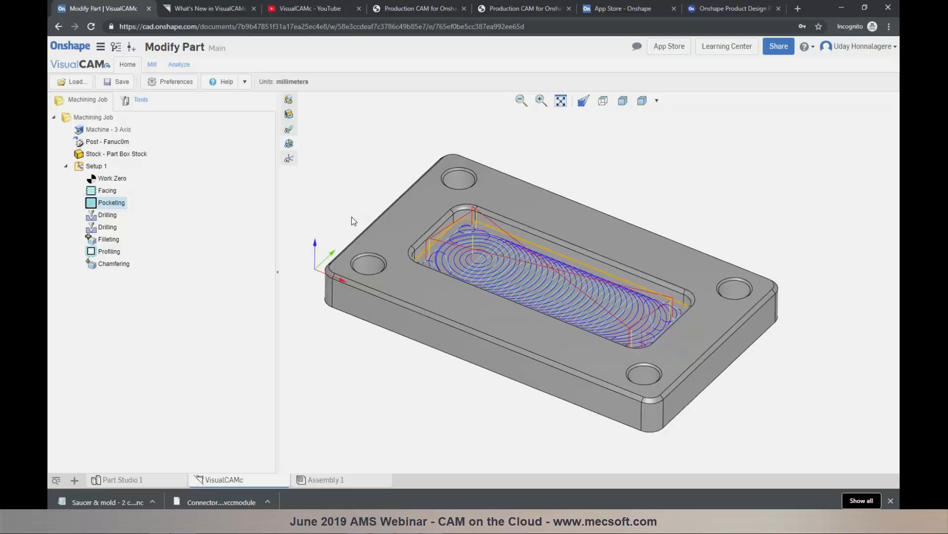
pyautogui.scroll(1, 352, 218)
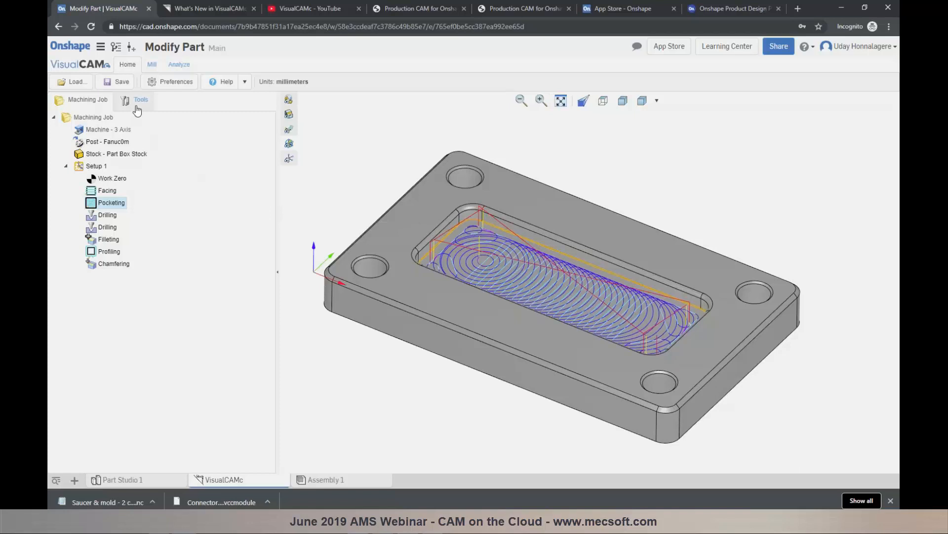
pyautogui.click(152, 65)
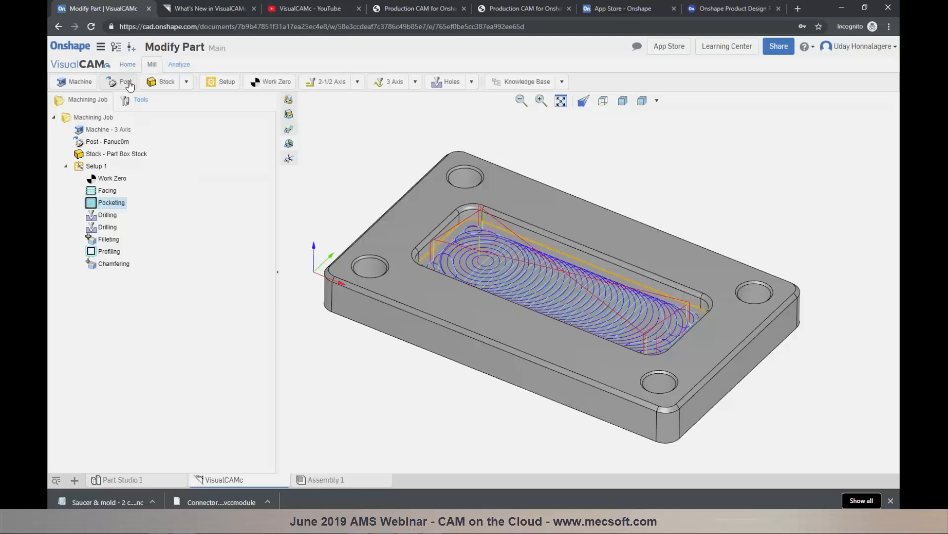
pyautogui.click(125, 83)
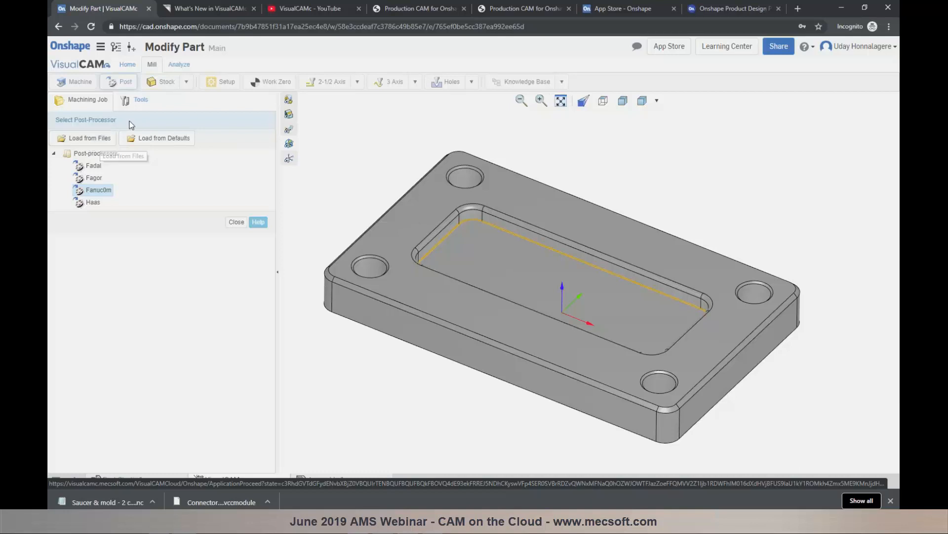
# Load ToolsLibrary-INCH-Webinar.csv from the Downloads folder as the tools library
pyautogui.click(142, 101)
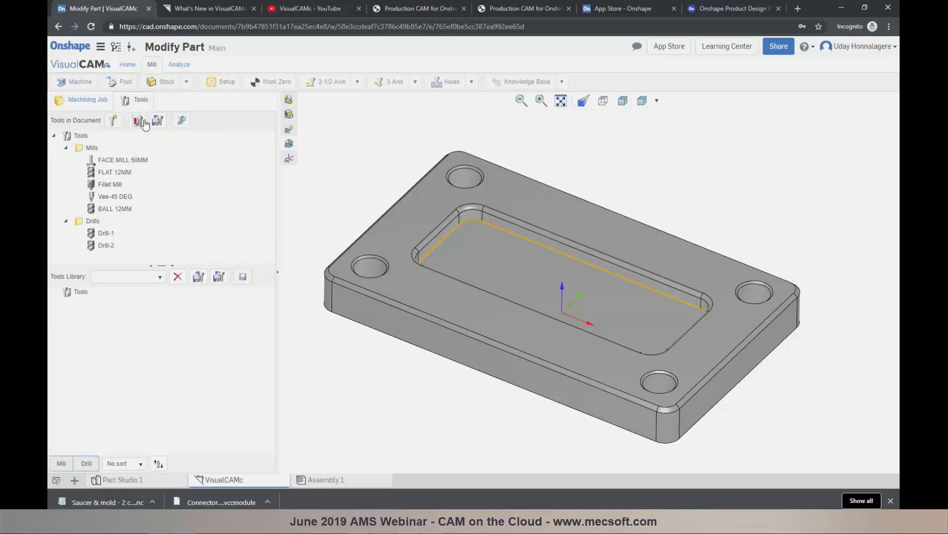
pyautogui.click(198, 277)
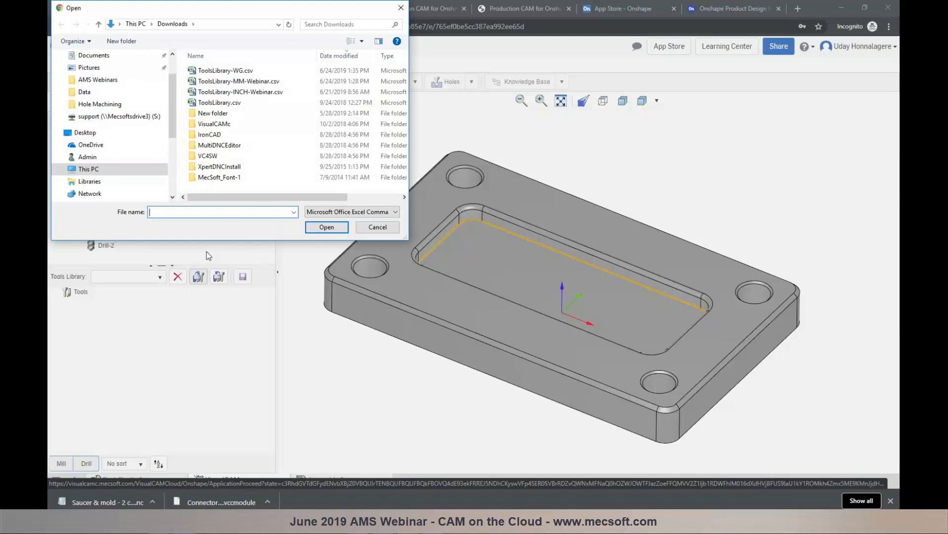
pyautogui.click(254, 94)
pyautogui.click(330, 230)
pyautogui.click(328, 228)
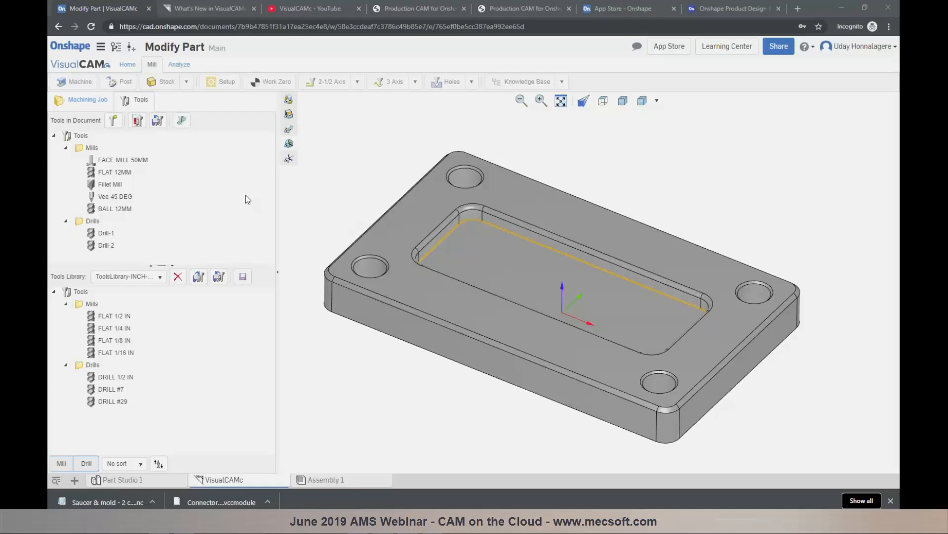
# Return to the machining job and close the post-processor selection
pyautogui.click(128, 65)
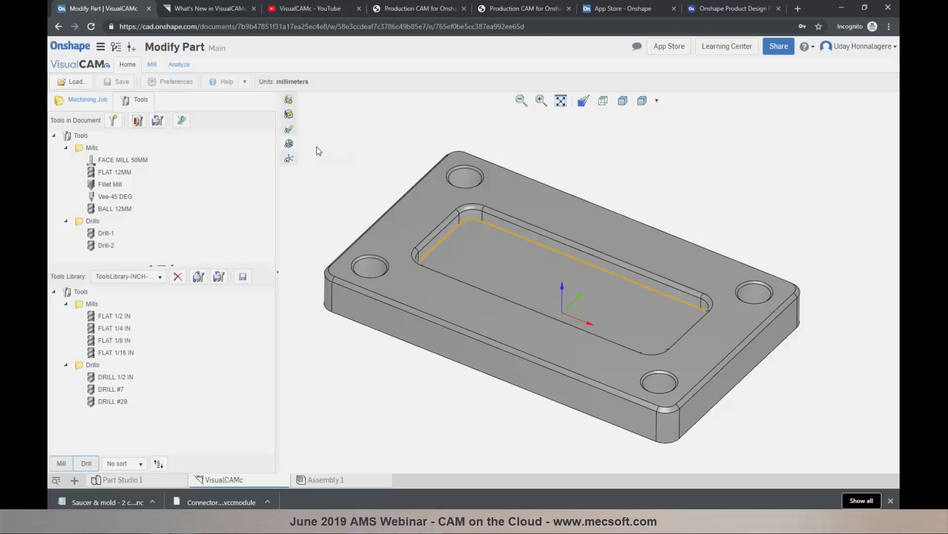
pyautogui.click(84, 99)
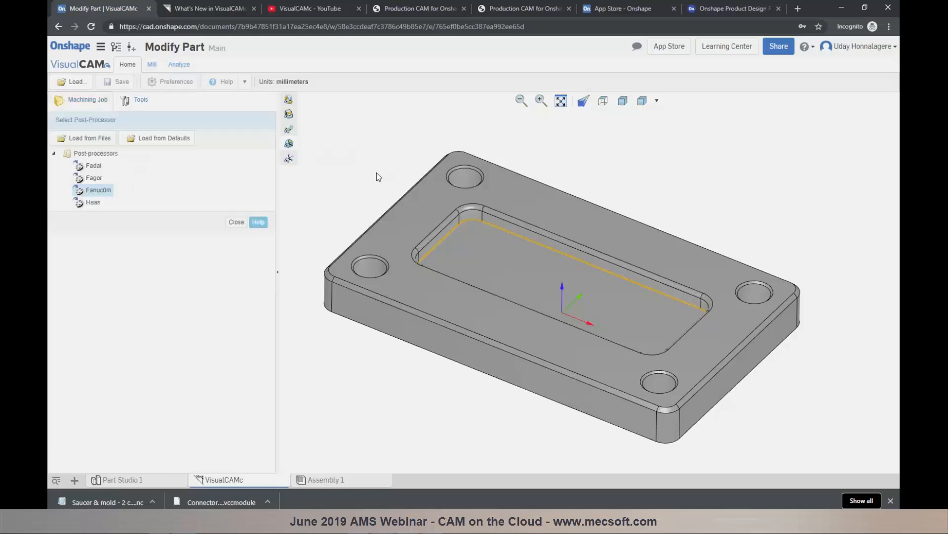
pyautogui.click(237, 222)
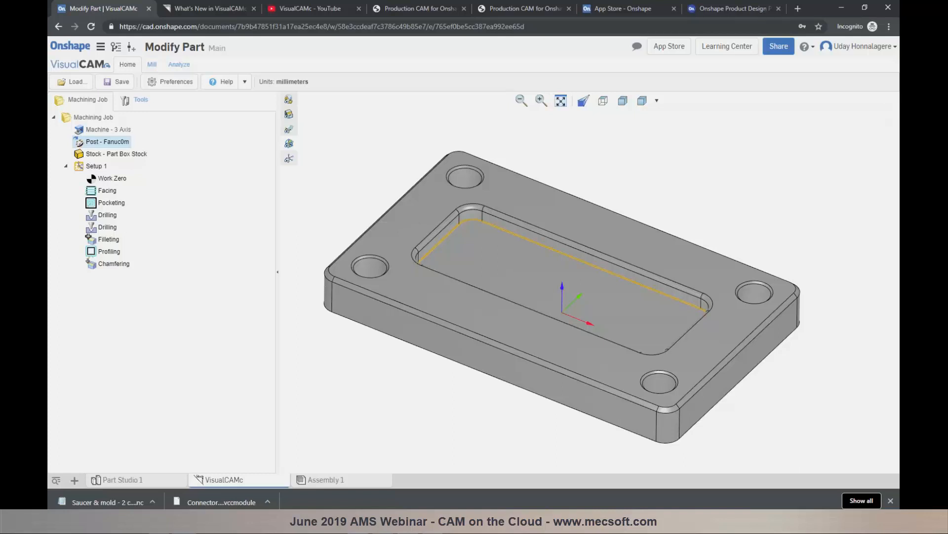
pyautogui.click(245, 82)
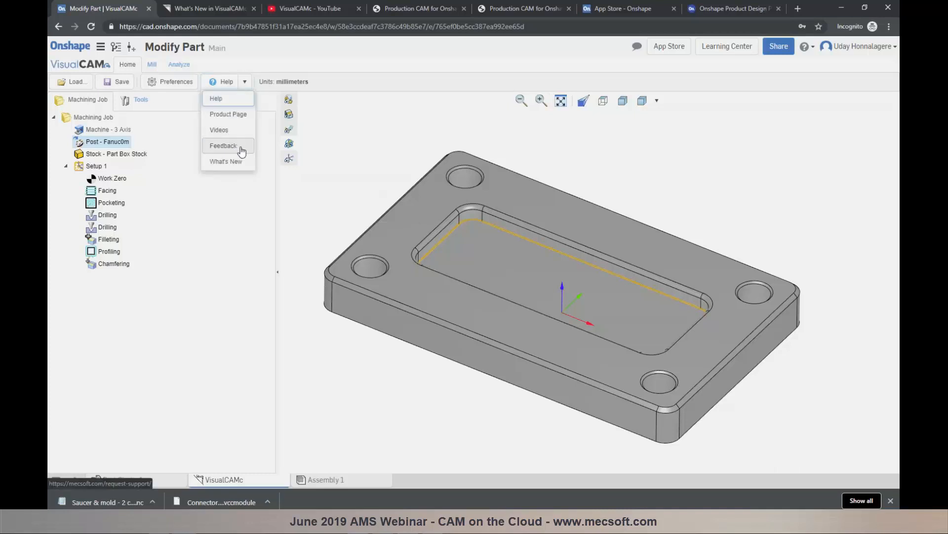
pyautogui.click(340, 160)
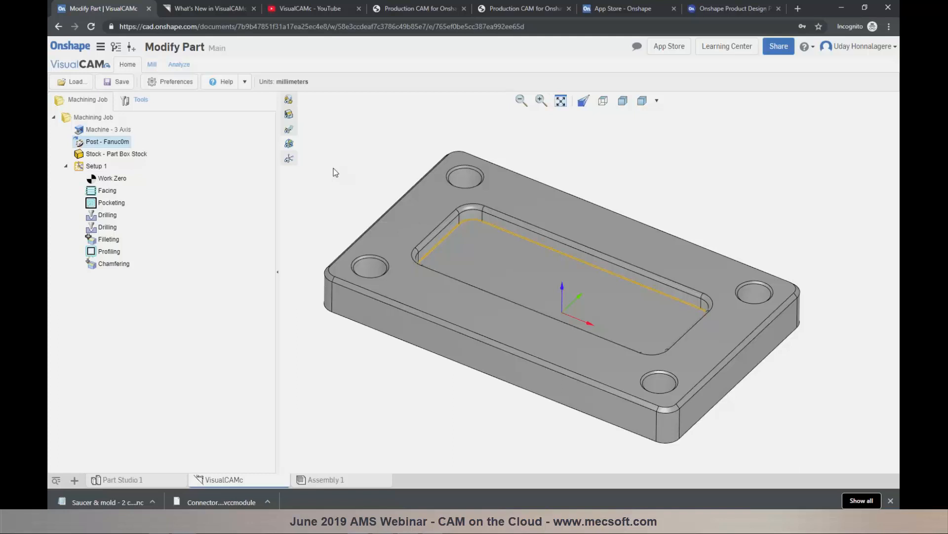
# Switch to the CAM On The Cloud PowerPoint slide show and advance it to the Q & A slide
pyautogui.hotkey('alt', 'Tab')
pyautogui.hotkey('alt', 'Tab')
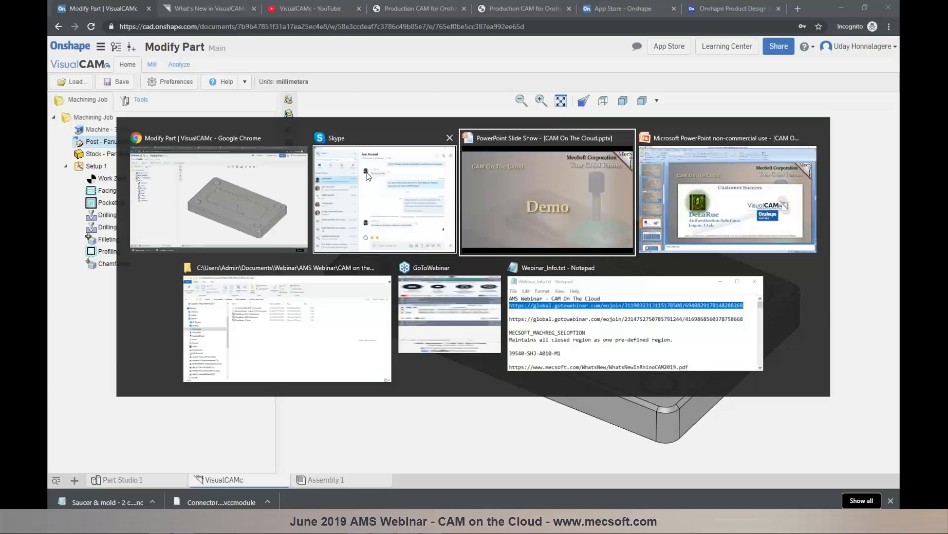
pyautogui.click(372, 178)
pyautogui.click(372, 177)
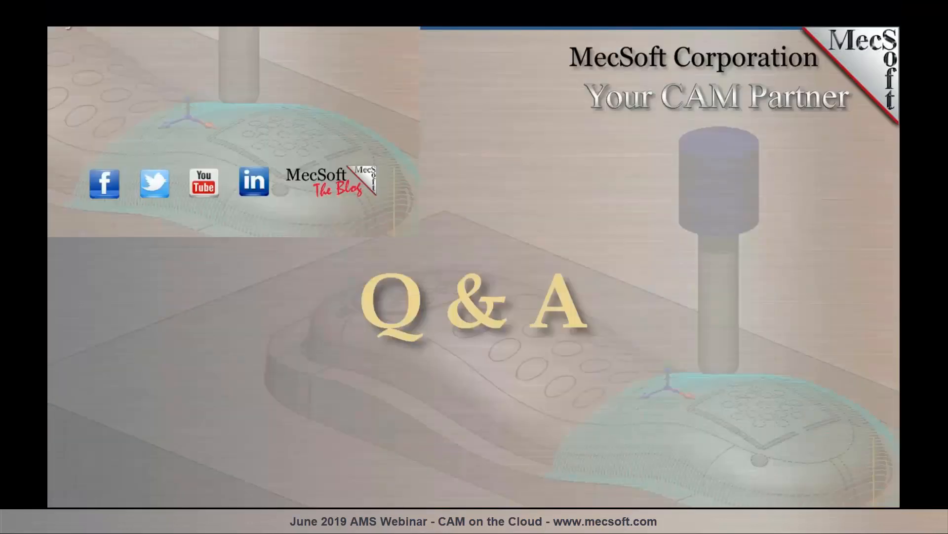